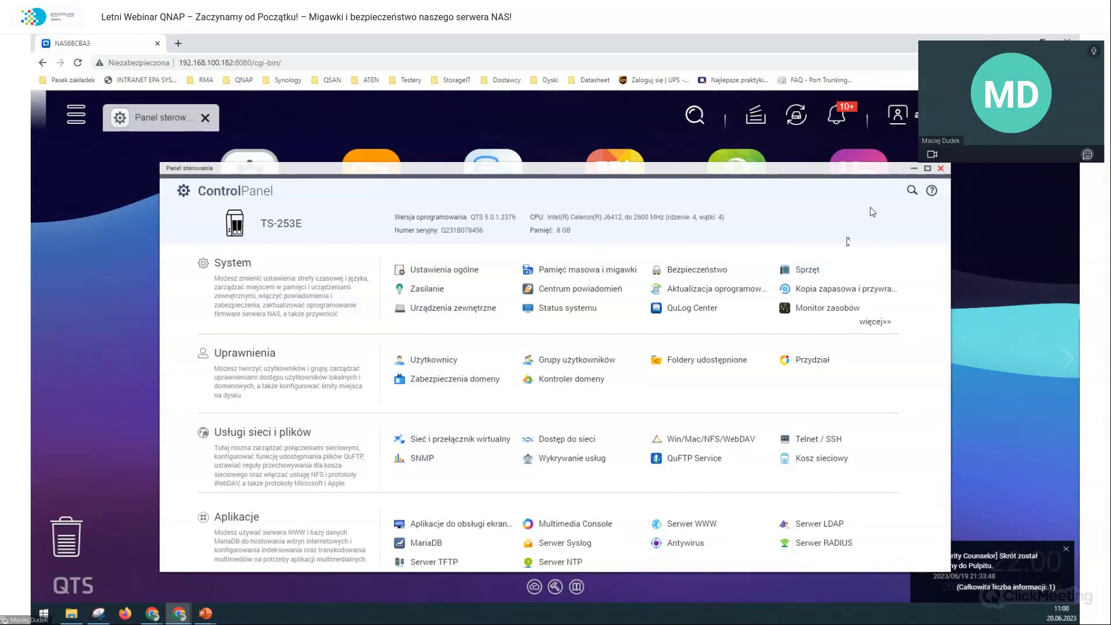
# Step: Close Control Panel, search App Center for 'security' apps, and hide the browser bookmarks bar
pyautogui.click(941, 169)
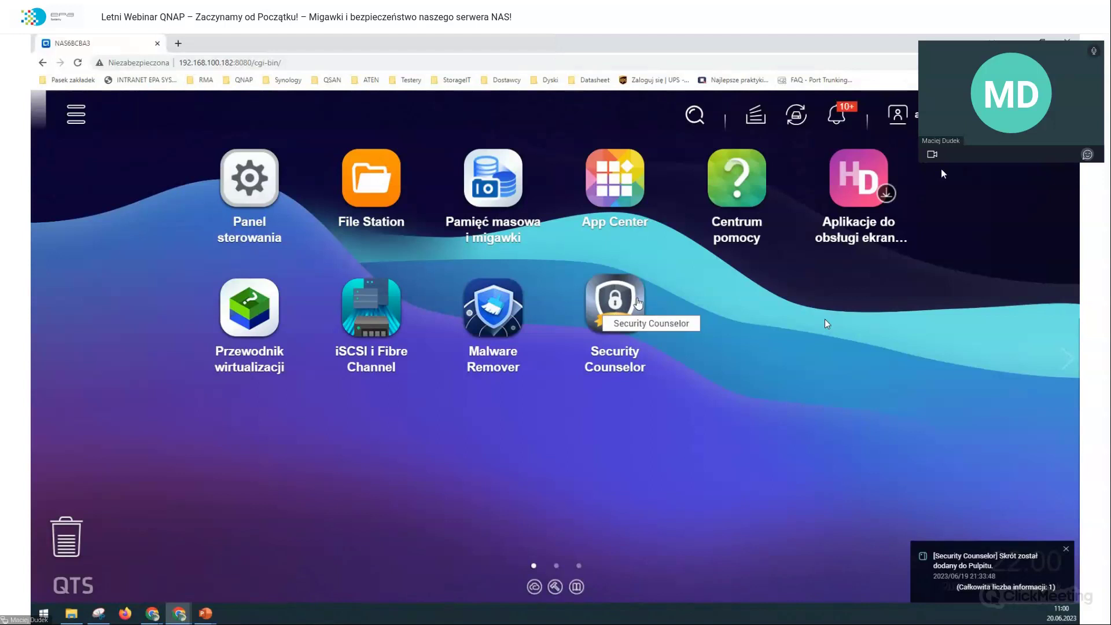
pyautogui.click(622, 199)
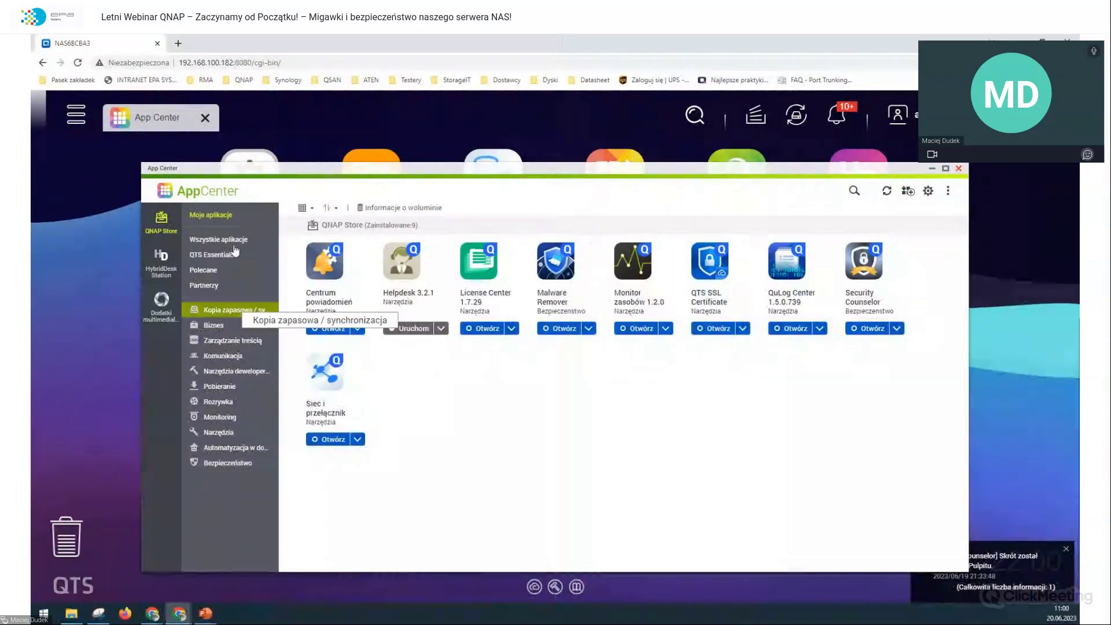
pyautogui.click(226, 239)
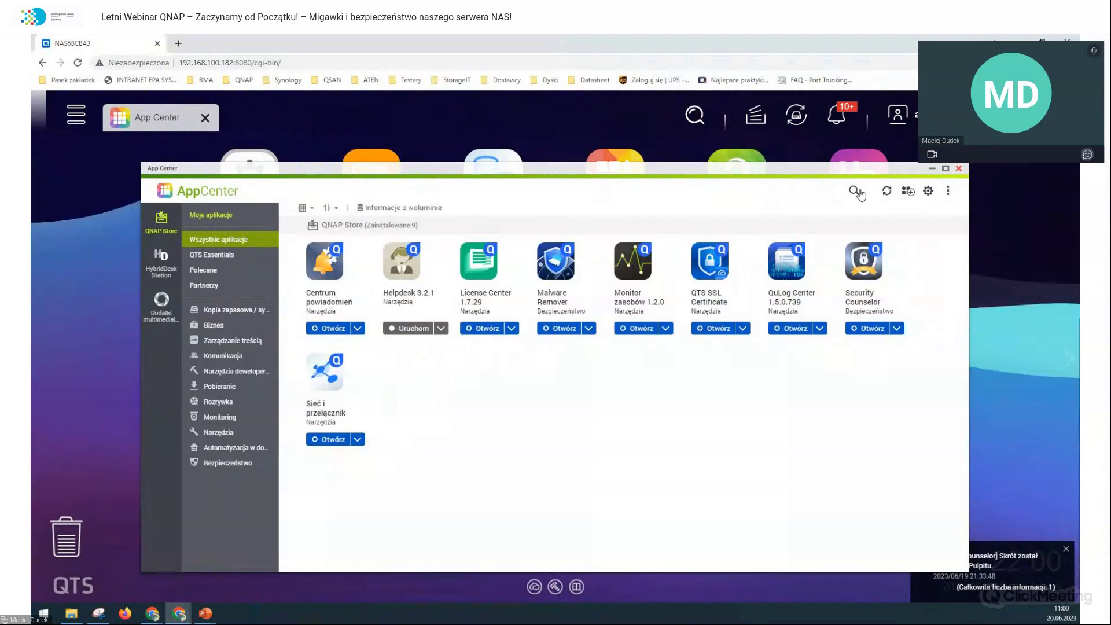
pyautogui.click(854, 190)
pyautogui.write('security')
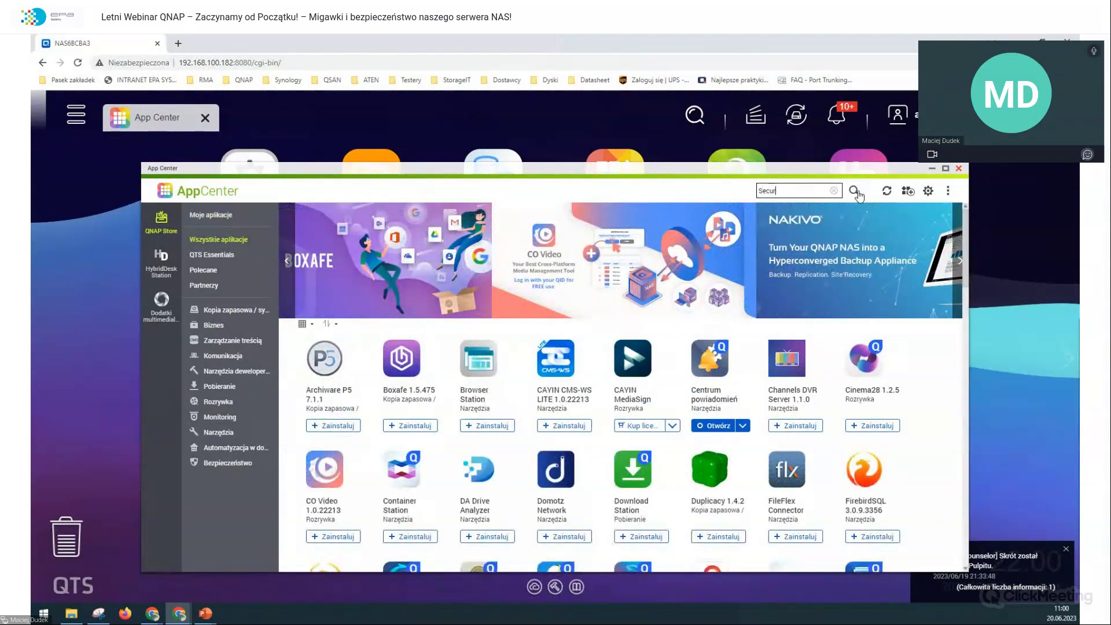
pyautogui.click(855, 191)
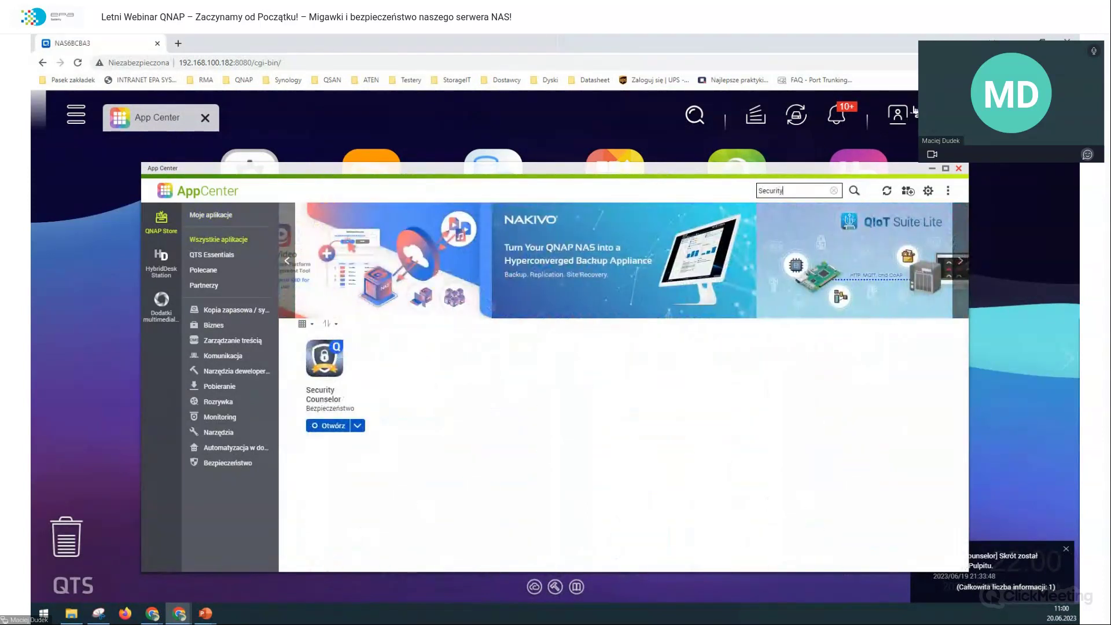
pyautogui.rightClick(926, 165)
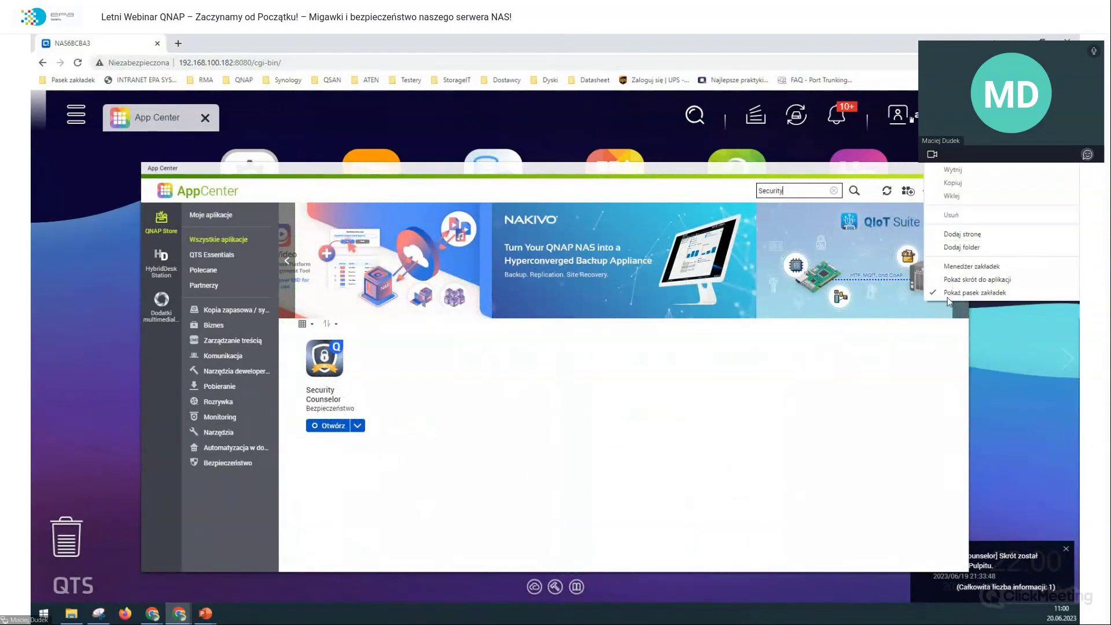
pyautogui.click(974, 292)
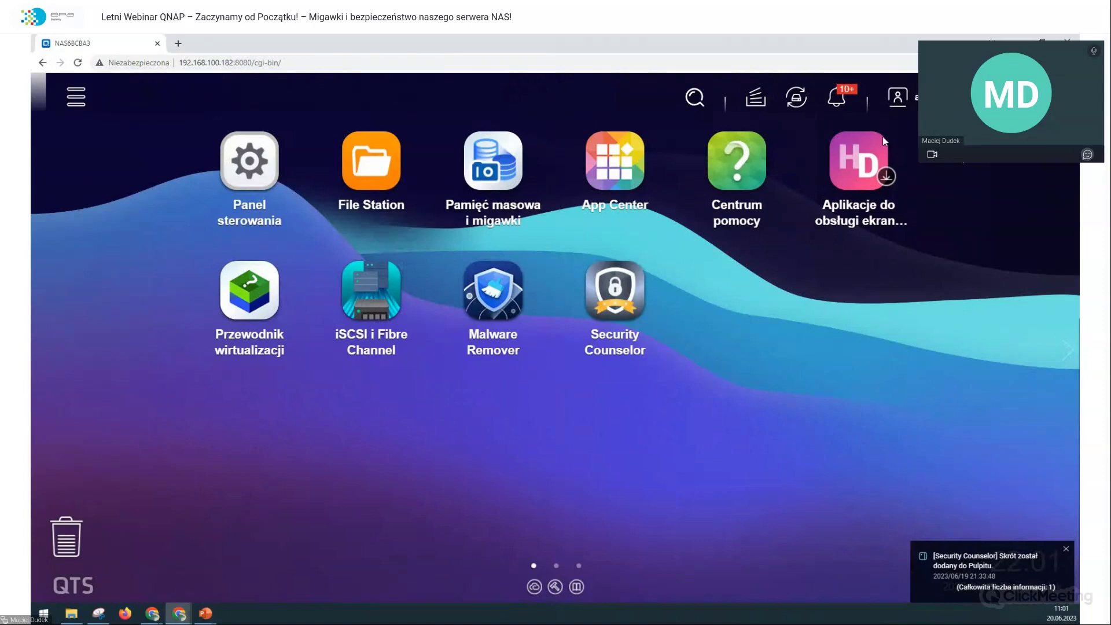
# Step: Recheck App Center, close it, and launch Security Counselor from its desktop icon
pyautogui.click(615, 165)
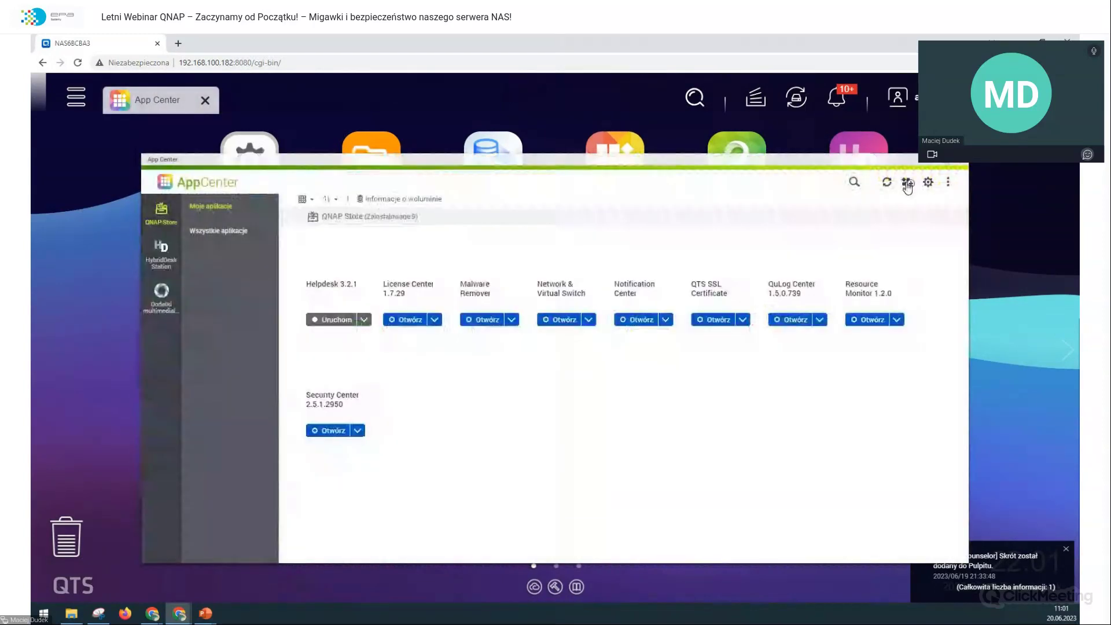
pyautogui.click(907, 183)
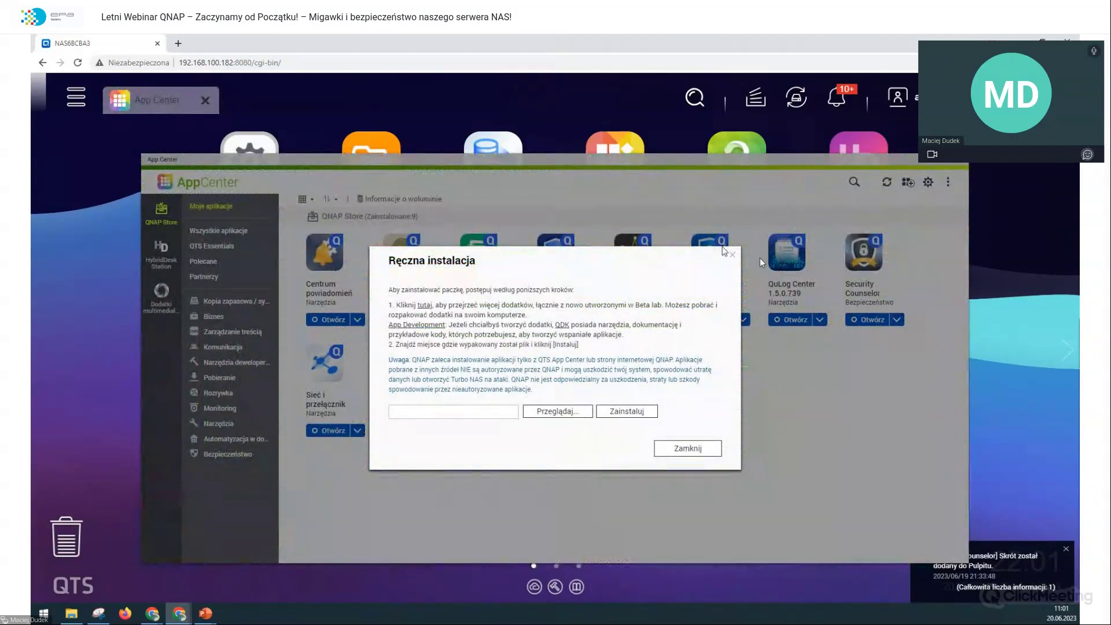
pyautogui.click(732, 255)
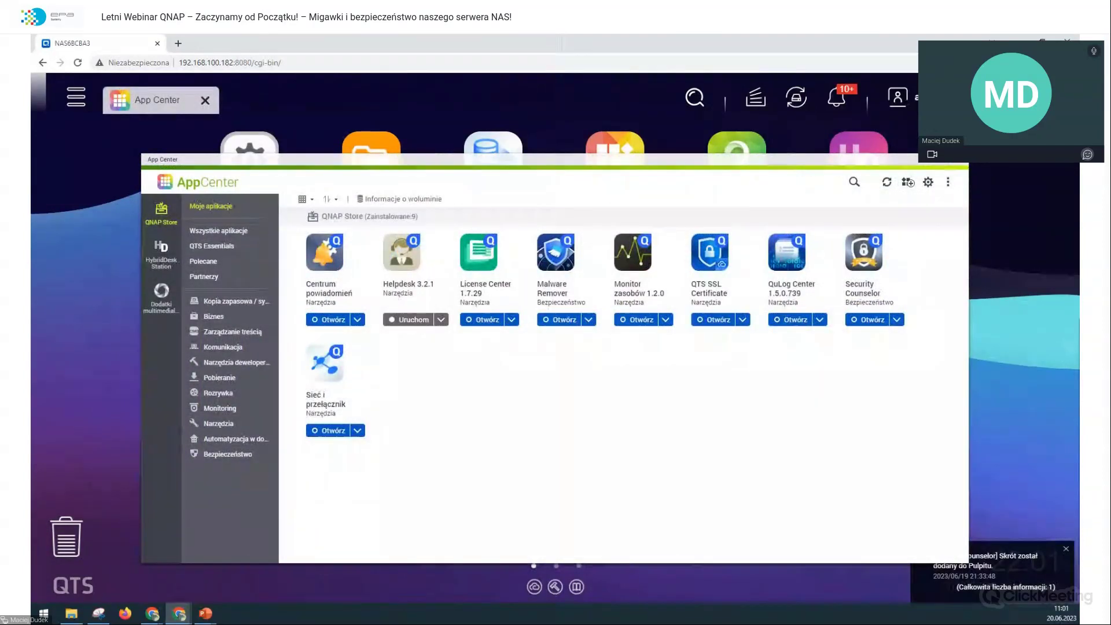
pyautogui.click(960, 167)
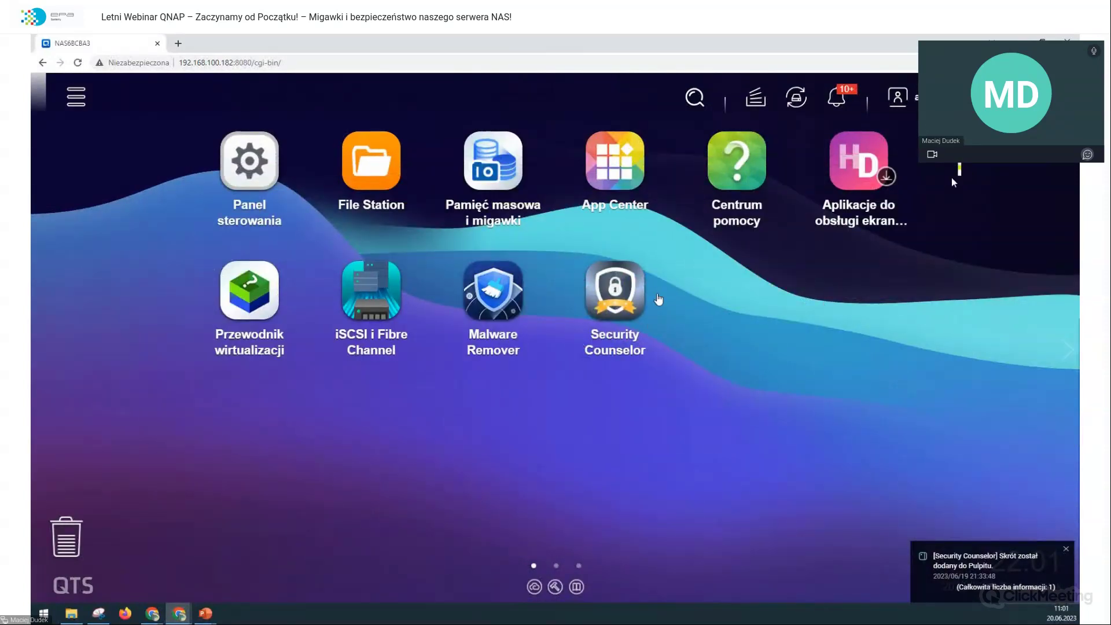
pyautogui.click(628, 307)
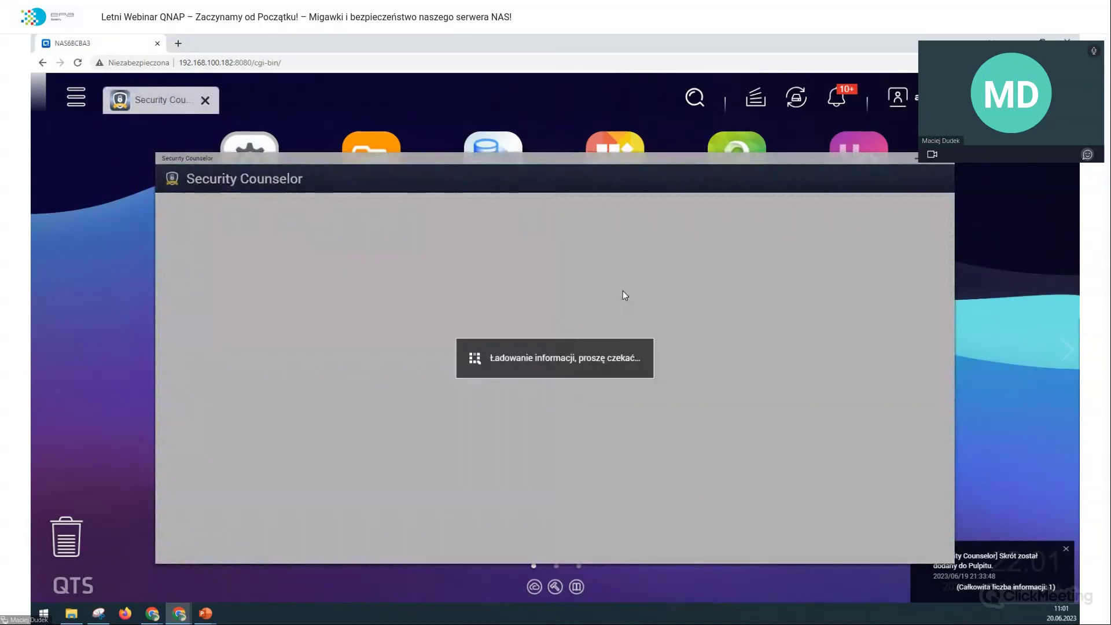
# Step: Dismiss the analysis prompt, skip the welcome guide (Pomiń), and answer Nie to showing Quick Start again
pyautogui.click(611, 471)
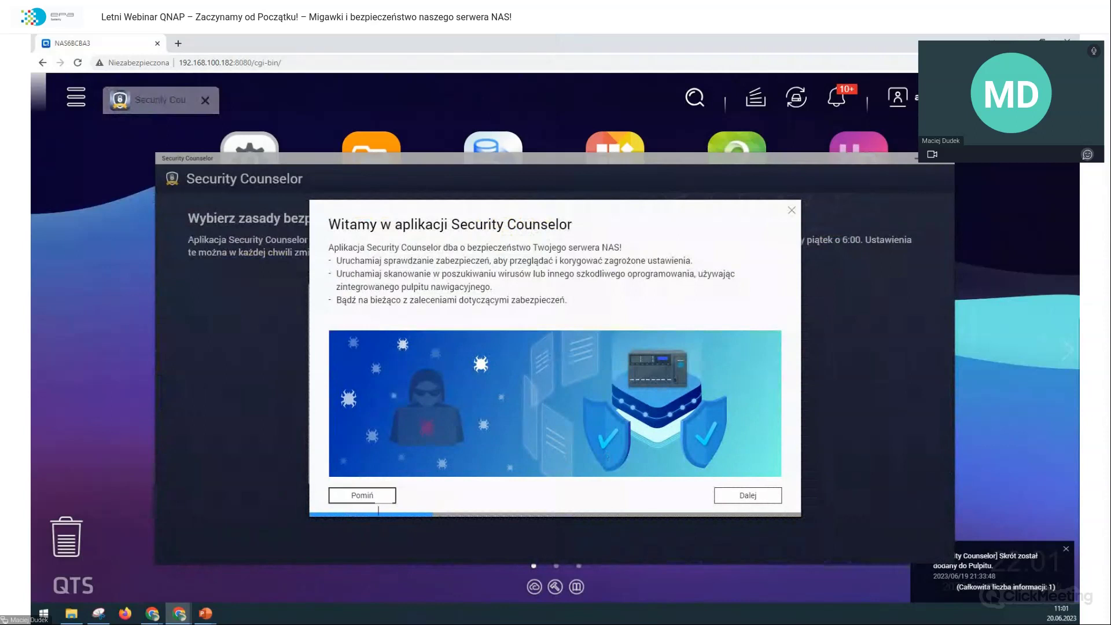
pyautogui.click(371, 496)
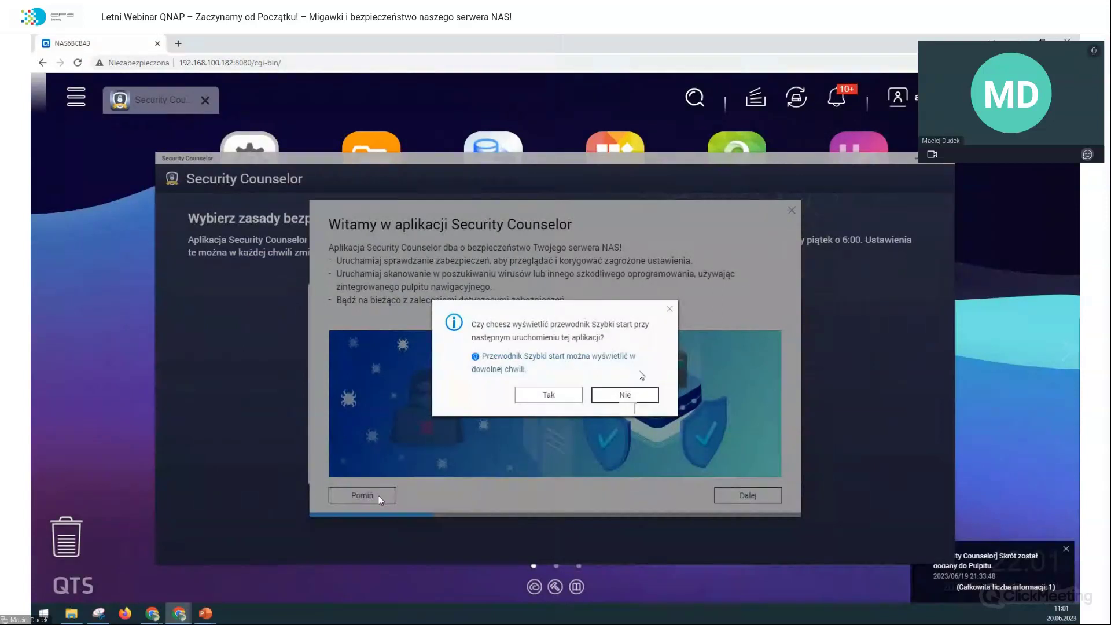
pyautogui.click(624, 398)
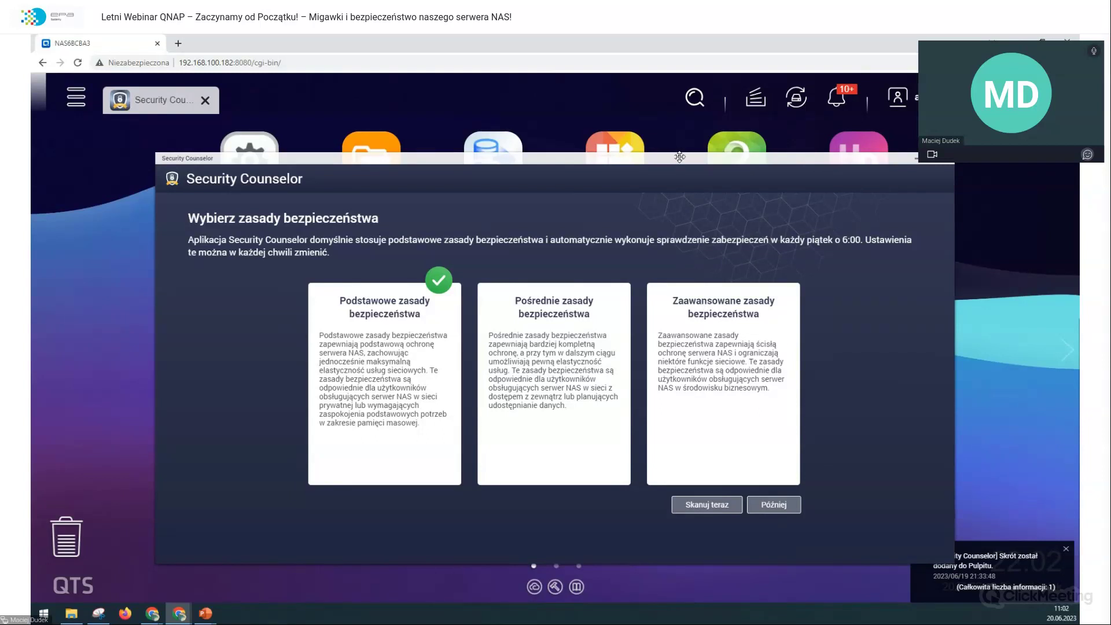
# Step: Select the Zaawansowane zasady bezpieczeństwa policy card and confirm it to open the overview
pyautogui.moveTo(679, 160); pyautogui.dragTo(692, 155)
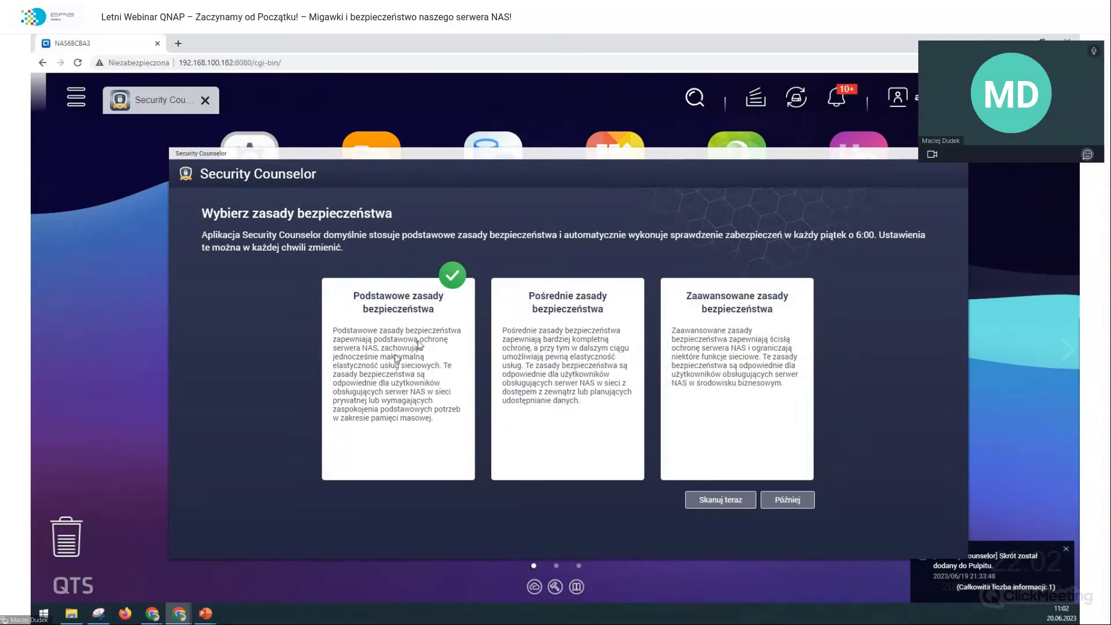
pyautogui.click(718, 325)
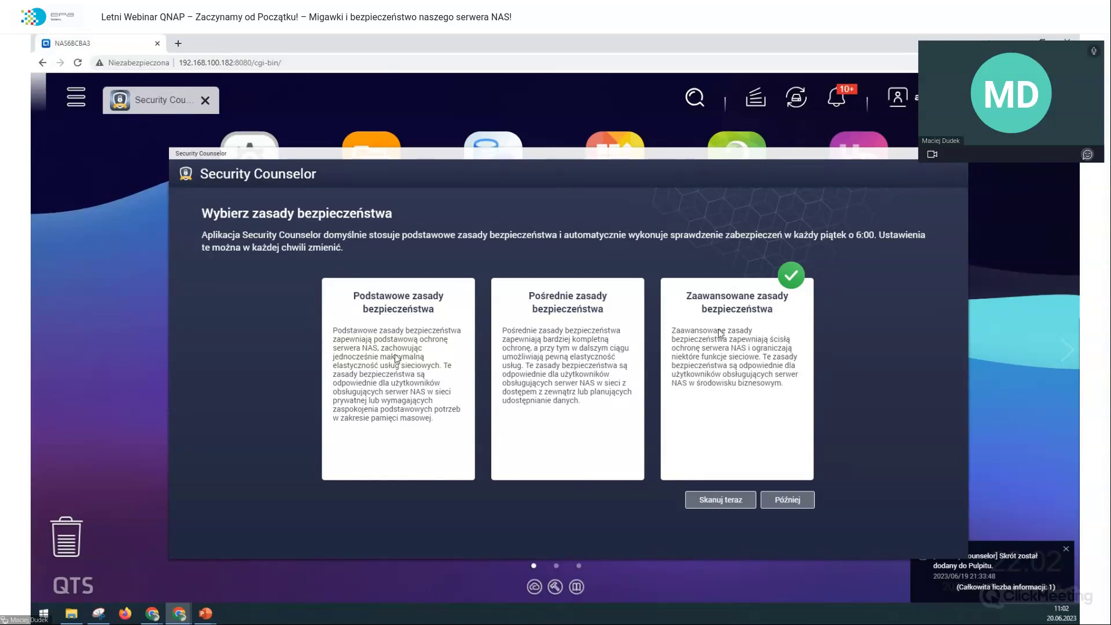
pyautogui.click(700, 500)
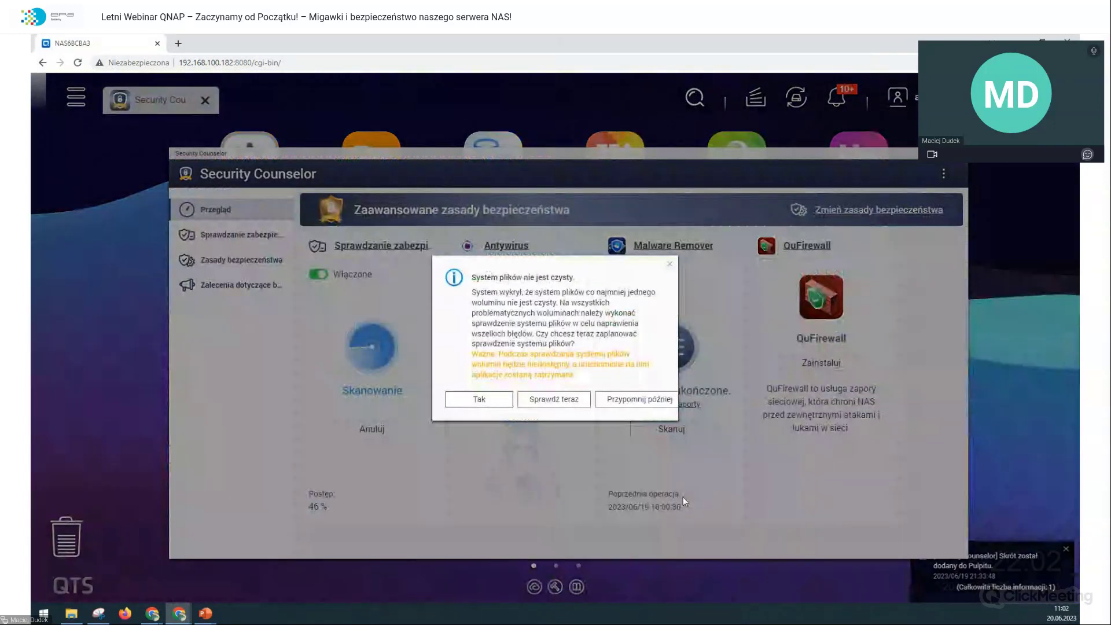
# Step: Postpone the file-system check and review the report's 5 medium and 5 low risk findings
pyautogui.click(622, 399)
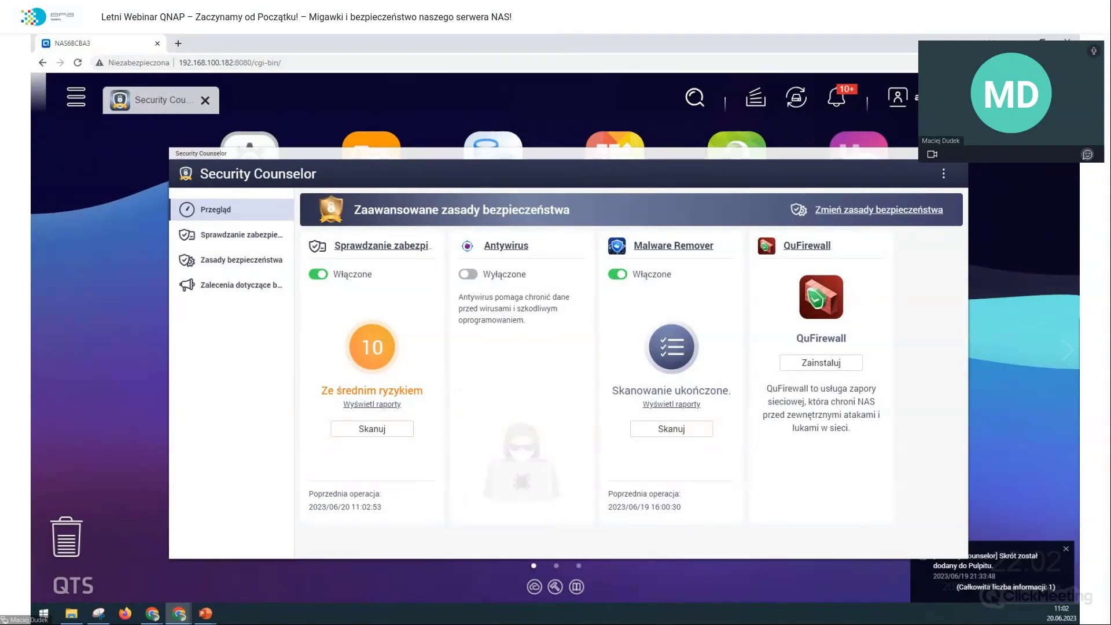
pyautogui.click(381, 404)
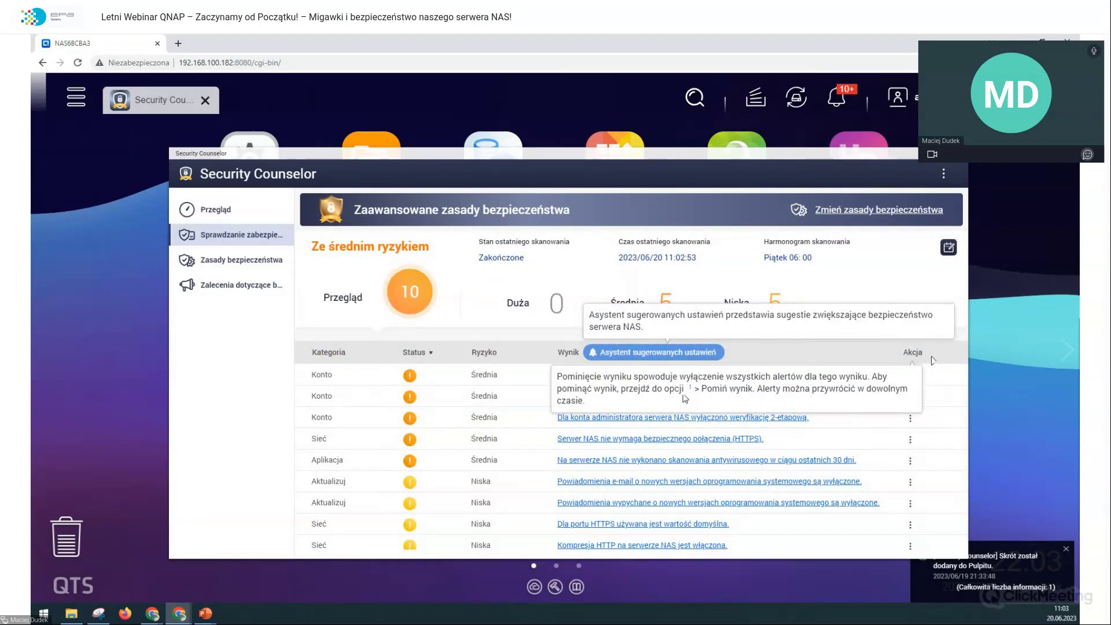
pyautogui.click(835, 356)
pyautogui.scroll(-1, 810, 383)
pyautogui.scroll(-2, 787, 427)
pyautogui.scroll(4, 769, 439)
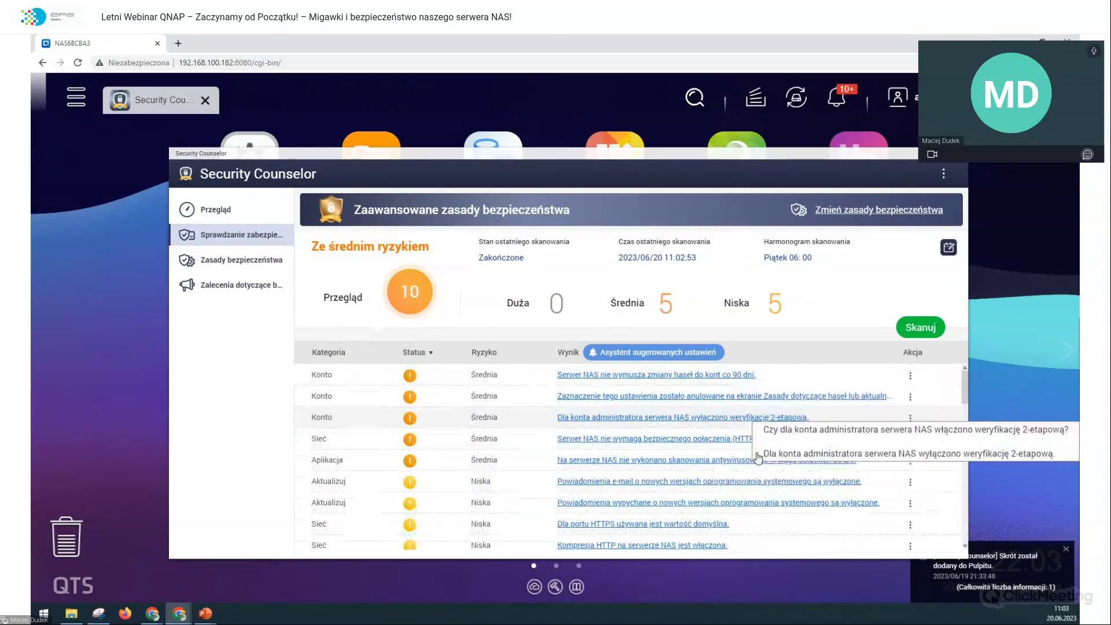
pyautogui.scroll(-2, 752, 469)
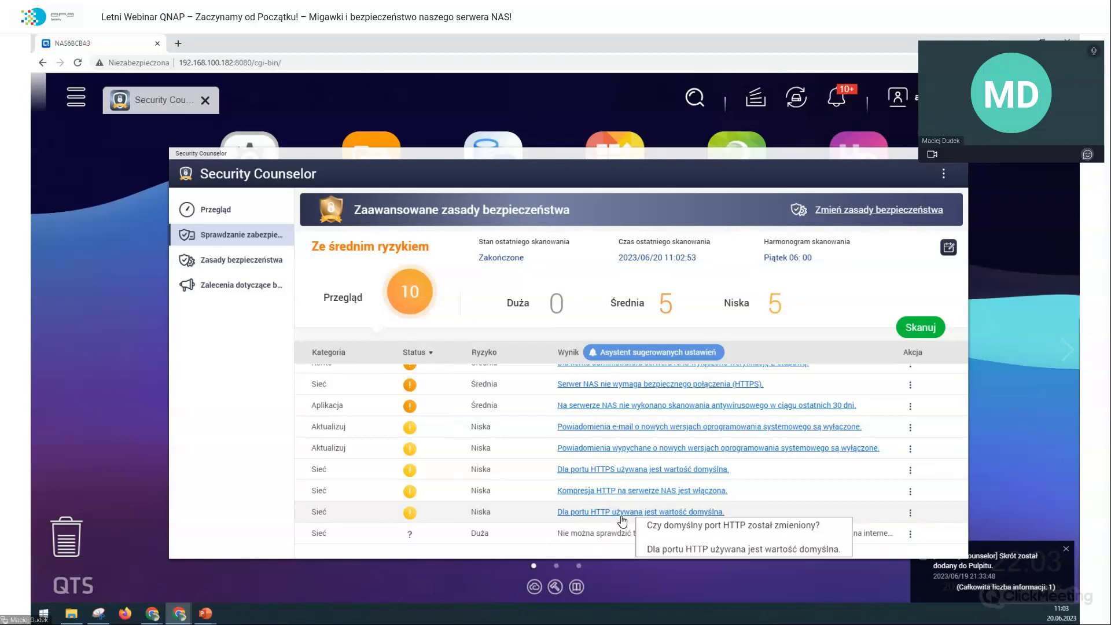
# Step: Change the system port from 8080 to 47080 and the HTTPS port to 47081
pyautogui.click(622, 512)
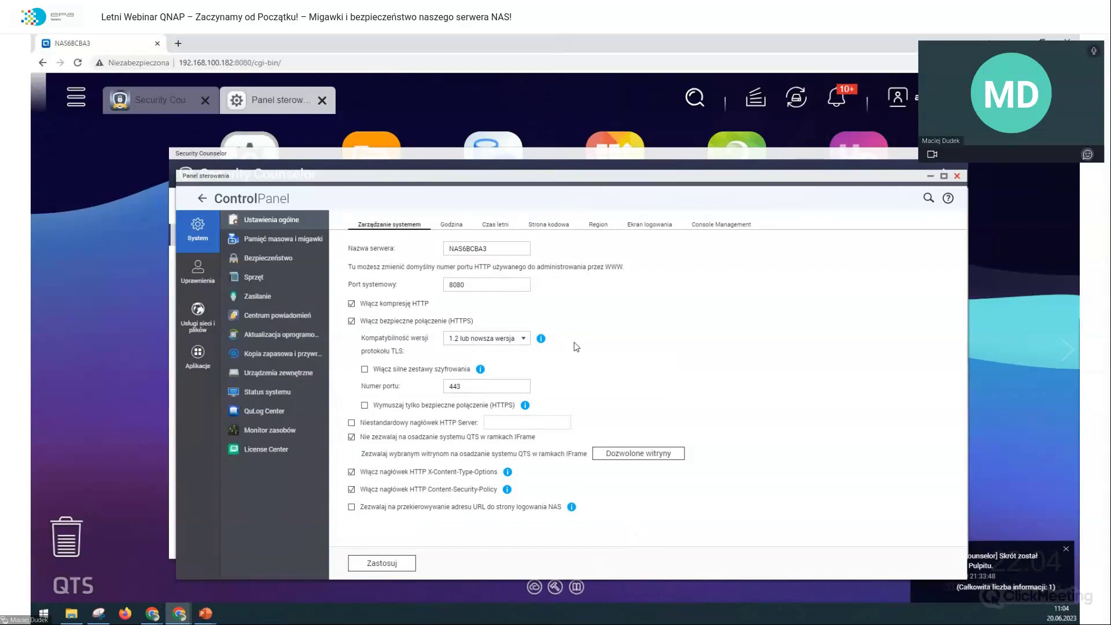
pyautogui.click(516, 283)
pyautogui.moveTo(516, 283); pyautogui.dragTo(410, 290)
pyautogui.moveTo(460, 385); pyautogui.dragTo(418, 392)
pyautogui.moveTo(520, 284); pyautogui.dragTo(394, 302)
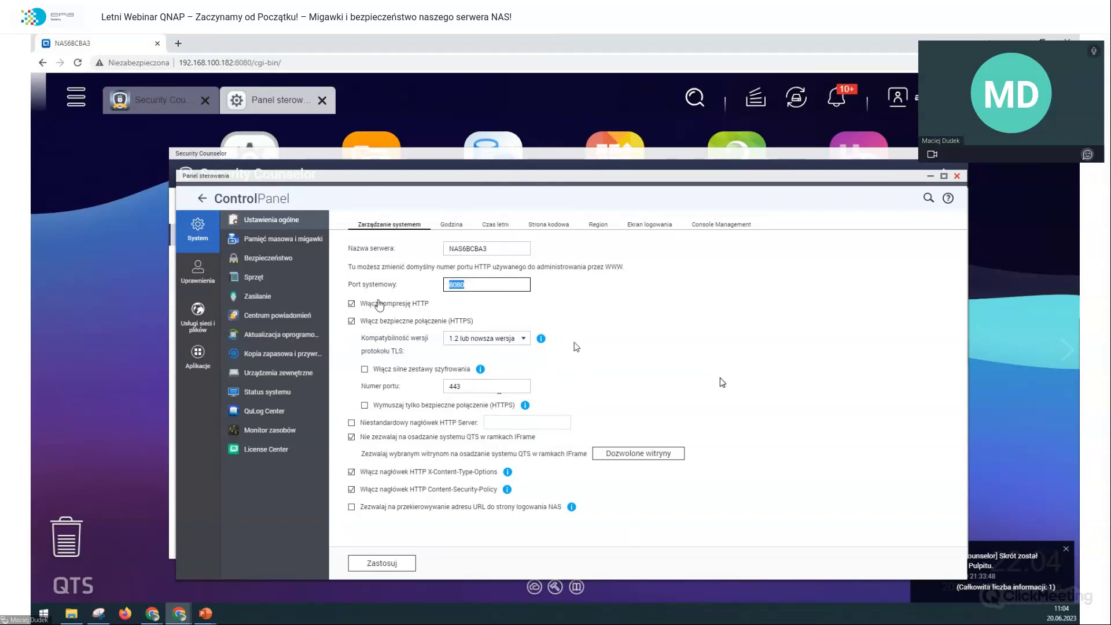
pyautogui.write('4')
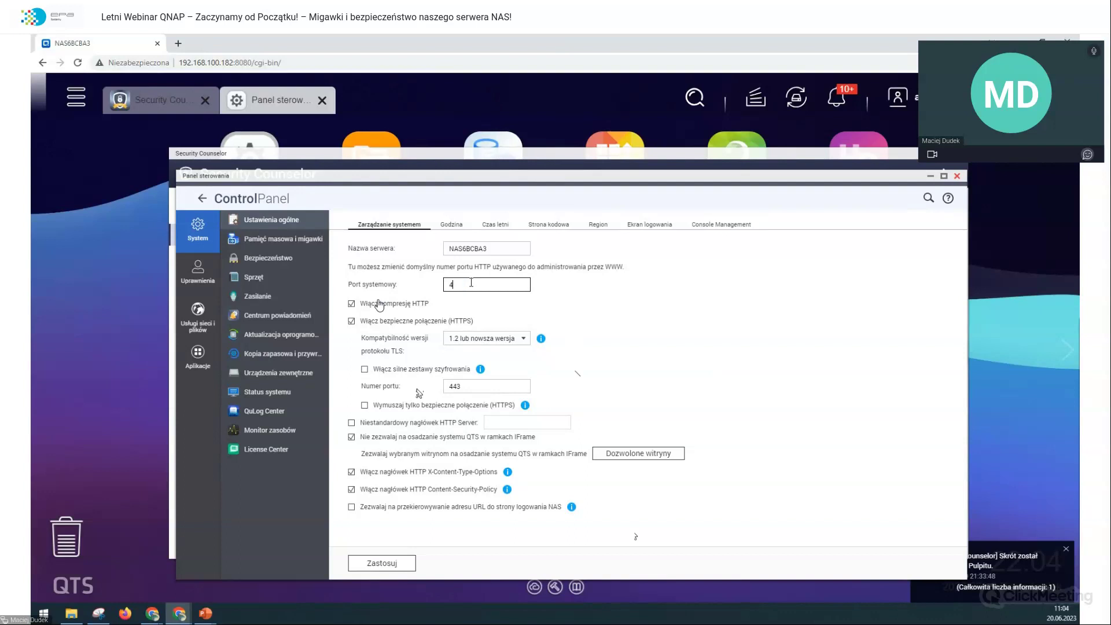
pyautogui.write('7080')
pyautogui.press('Tab')
pyautogui.press('Tab')
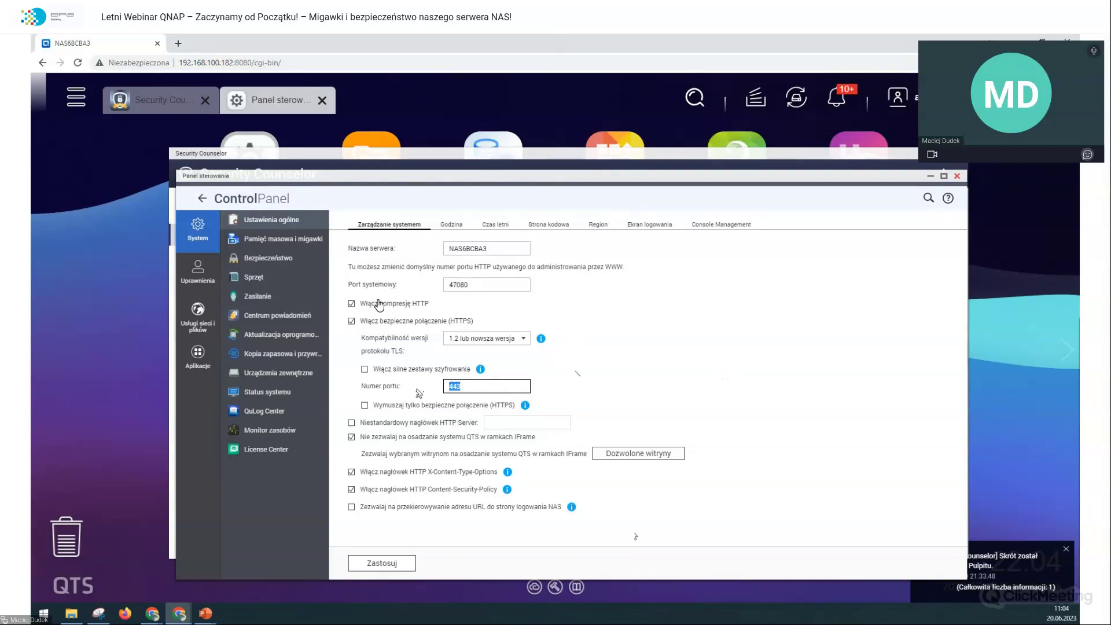
pyautogui.write('47081')
# Step: Disable HTTP compression, force HTTPS-only connections, apply, and switch to the new secure address
pyautogui.click(407, 306)
pyautogui.click(492, 412)
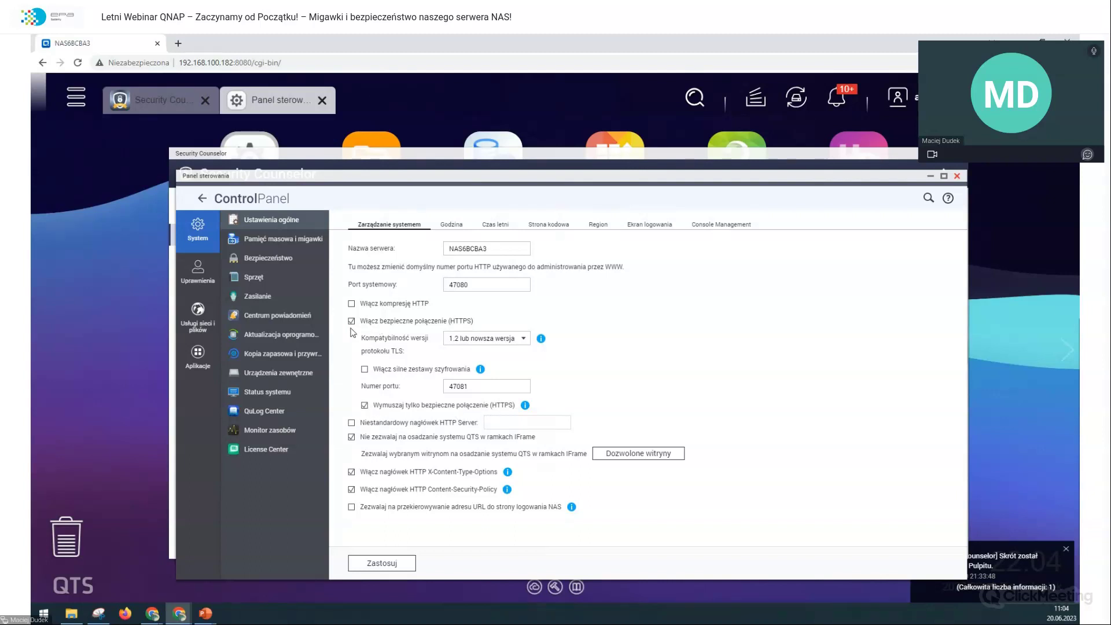
pyautogui.click(401, 566)
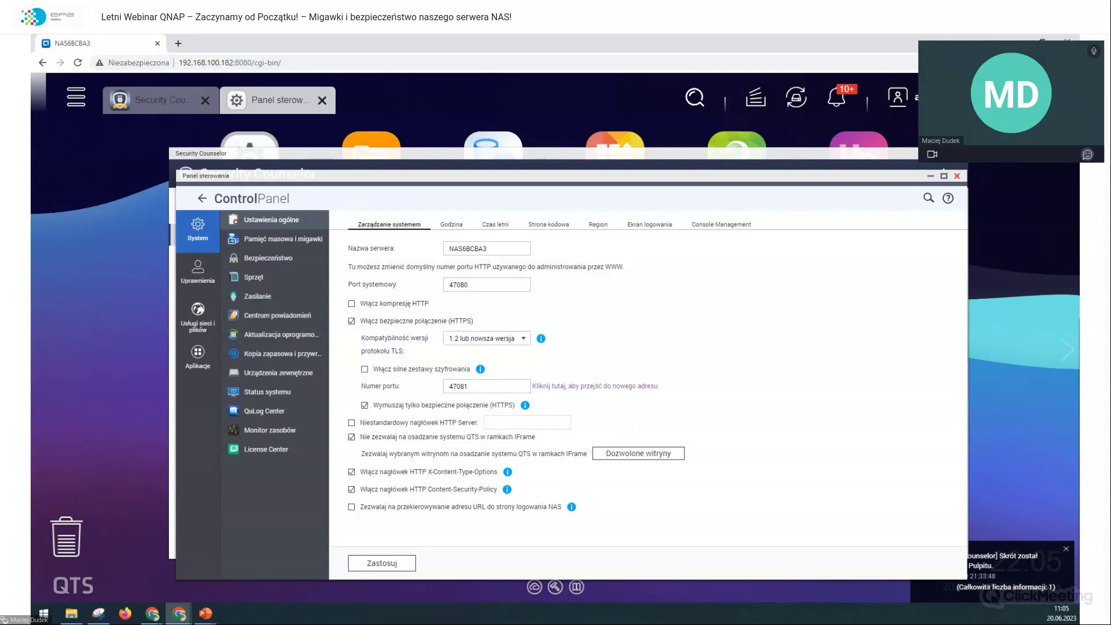
pyautogui.click(603, 390)
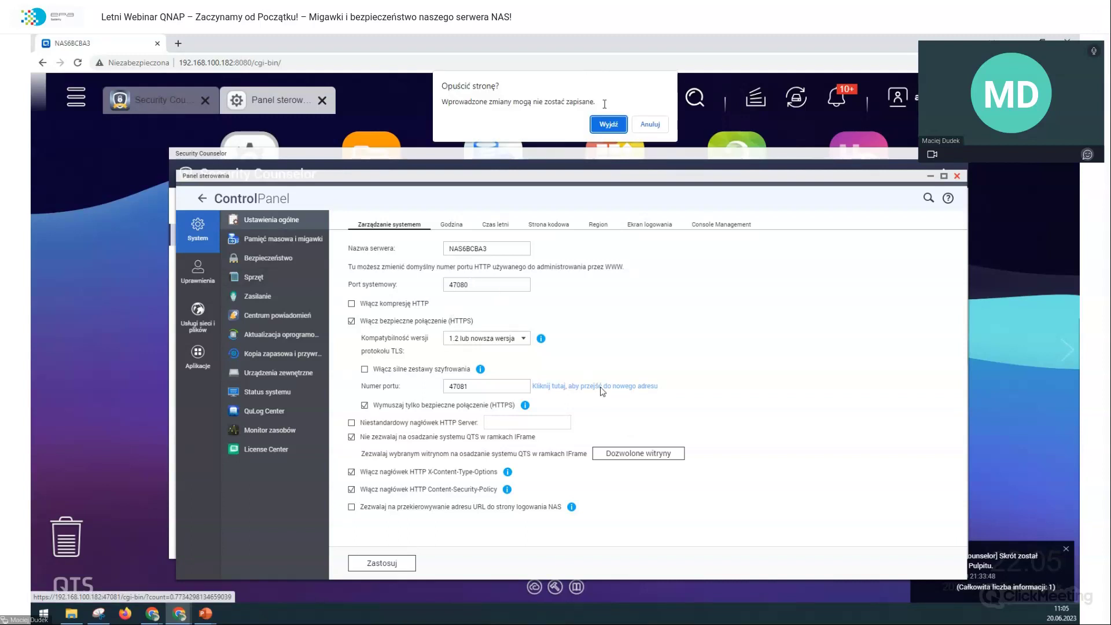
# Step: Bypass Chrome's certificate warning via Zaawansowane to reach the NAS at 192.168.100.182 on port 47081
pyautogui.click(607, 125)
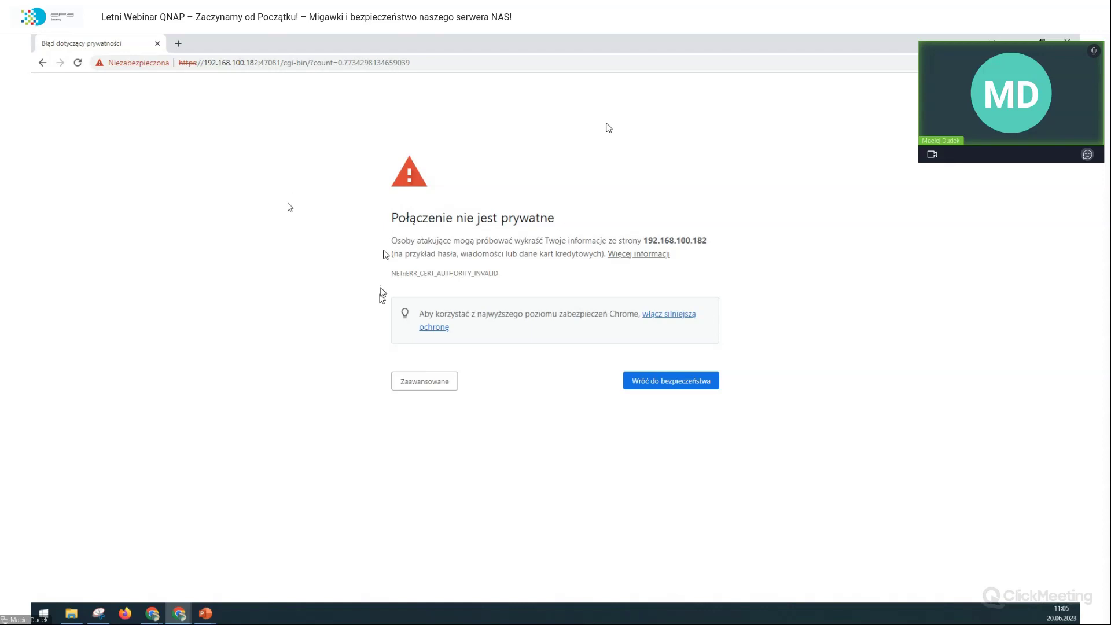
pyautogui.click(428, 380)
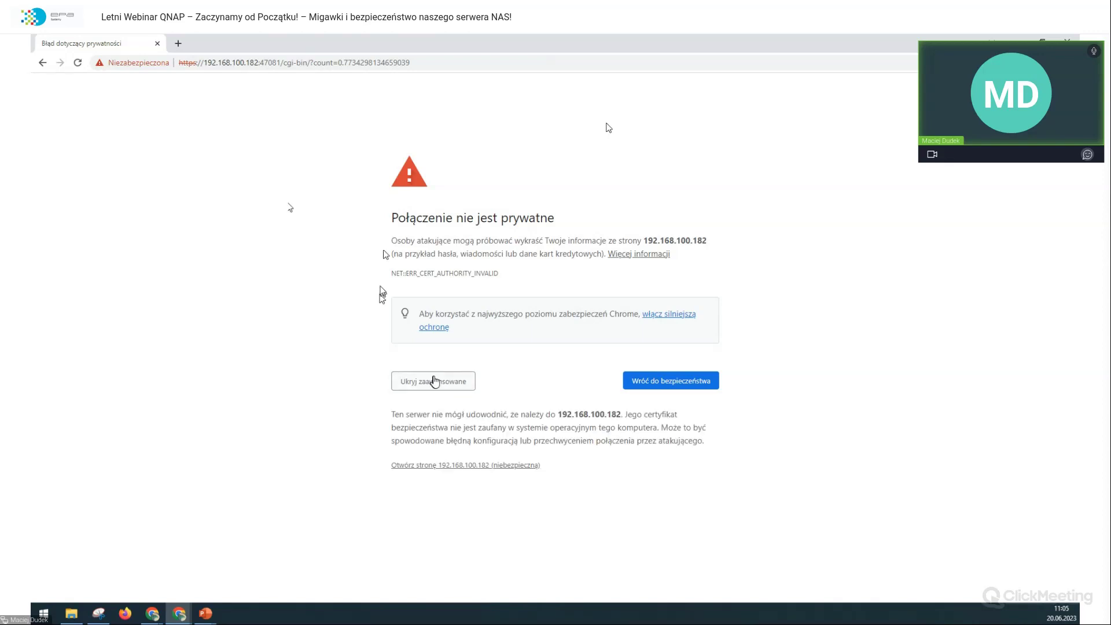
pyautogui.click(436, 383)
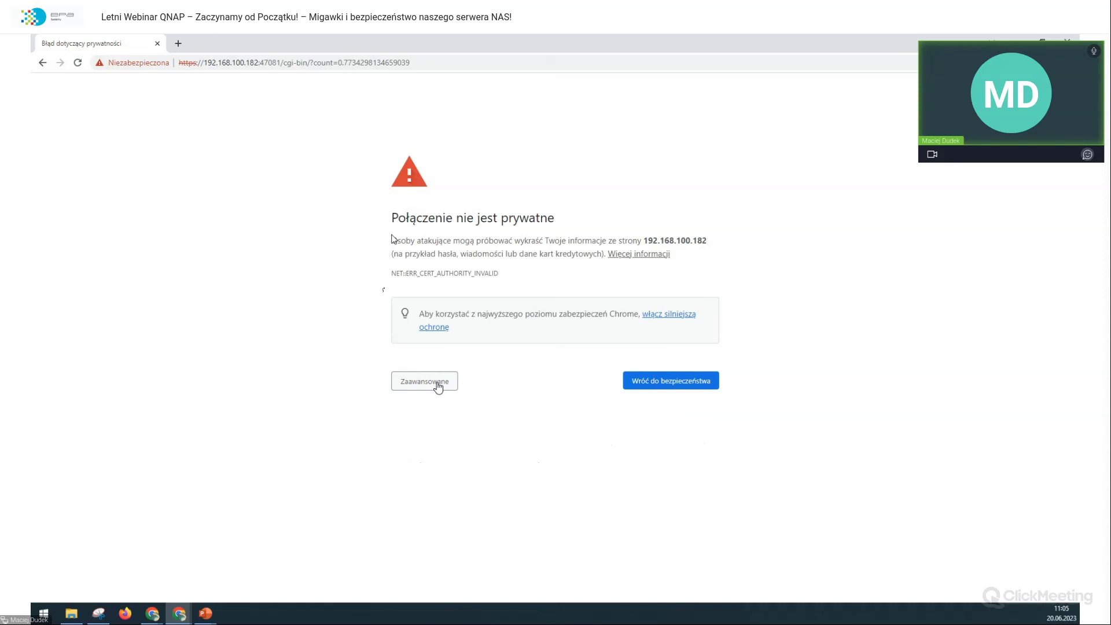
pyautogui.click(438, 386)
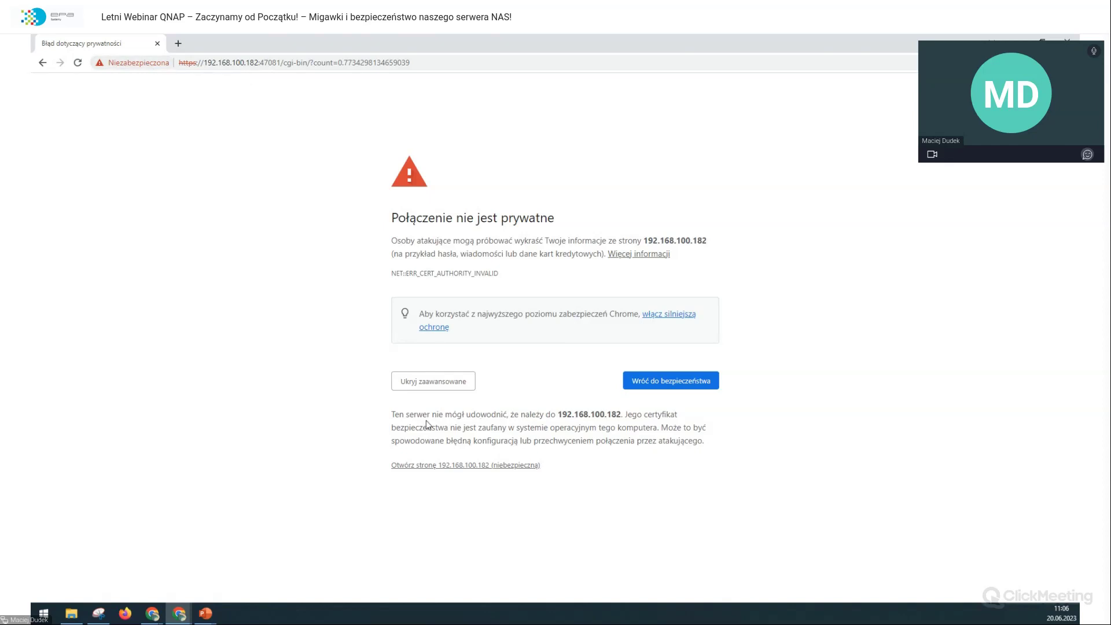
pyautogui.moveTo(557, 414); pyautogui.dragTo(587, 428)
pyautogui.click(617, 453)
pyautogui.click(484, 470)
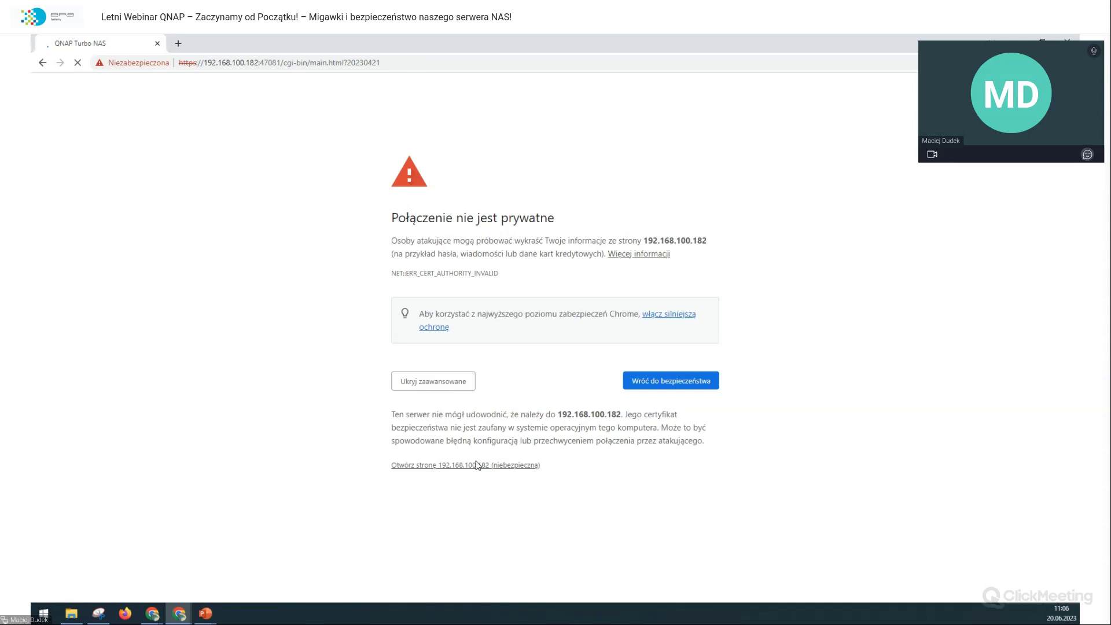
pyautogui.click(477, 465)
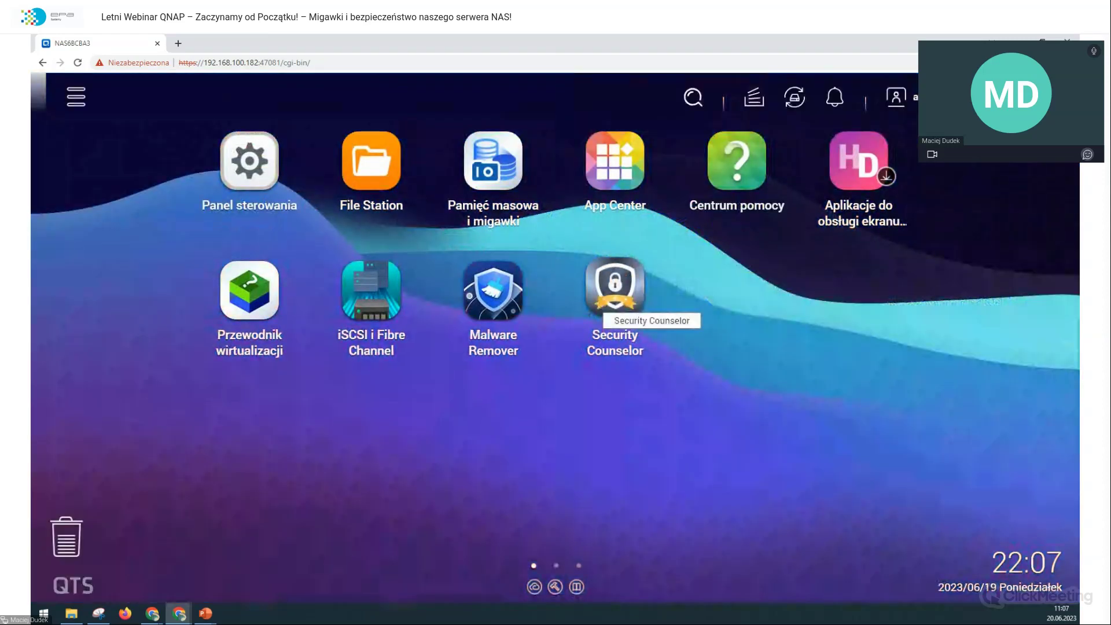
# Step: Open Security Counselor from the QTS desktop now served over HTTPS port 47081
pyautogui.click(596, 304)
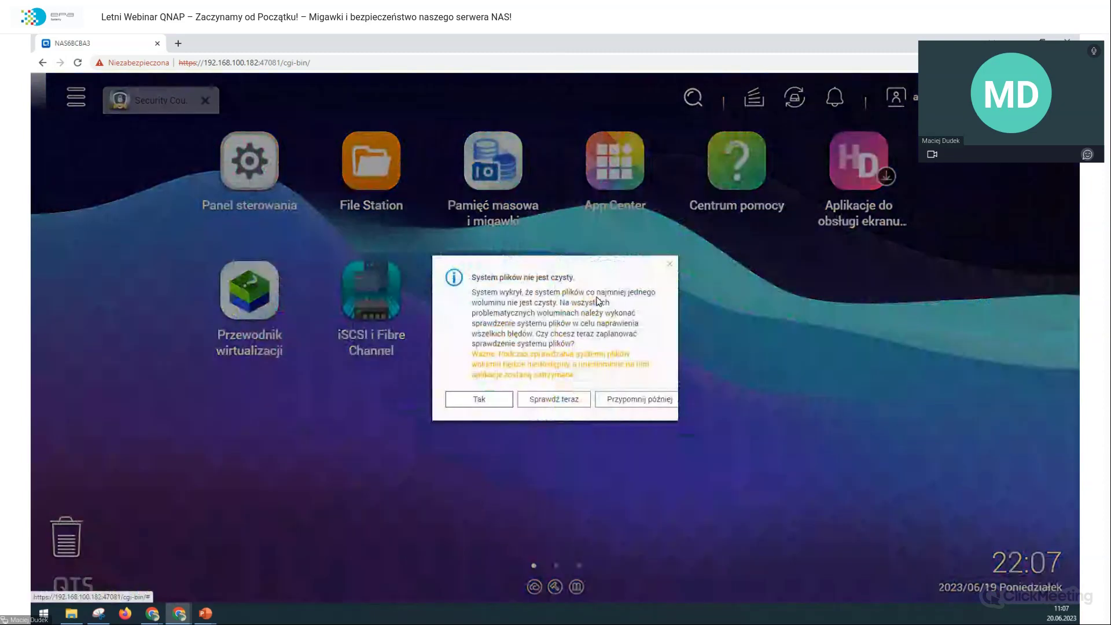
# Step: Choose Przypomnij później on the file-system dialog and start a Skanuj security check
pyautogui.click(627, 399)
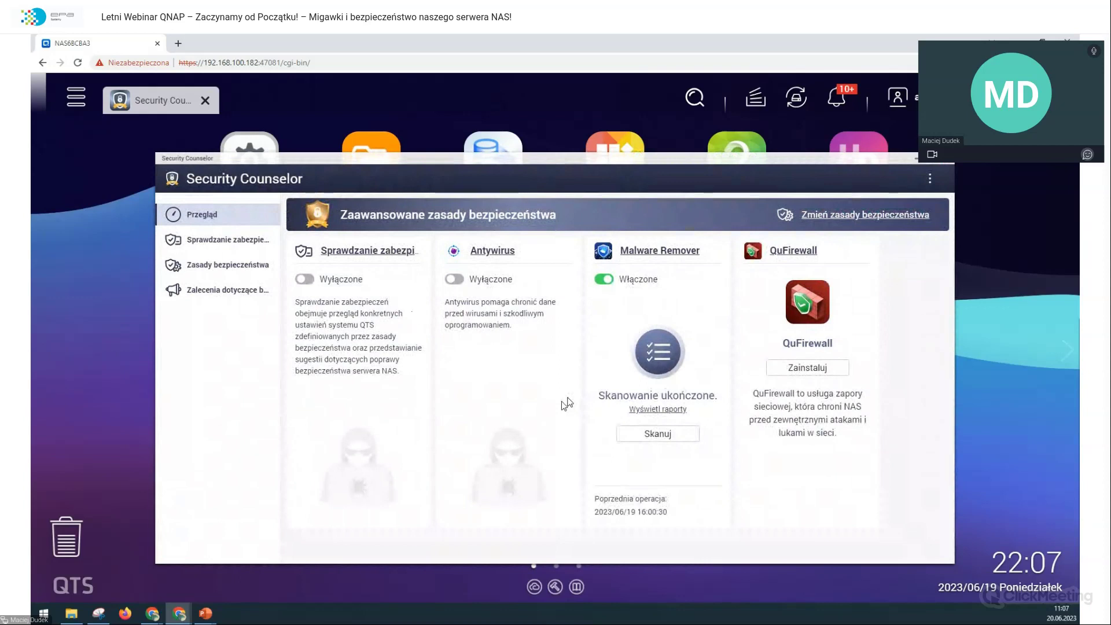
pyautogui.click(372, 439)
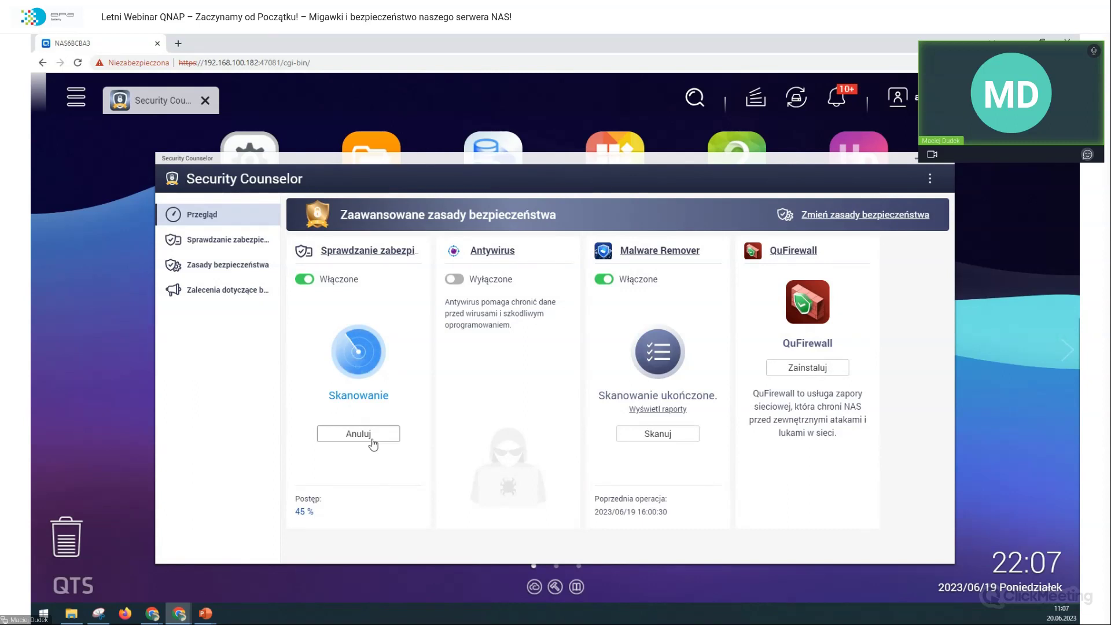
pyautogui.click(373, 442)
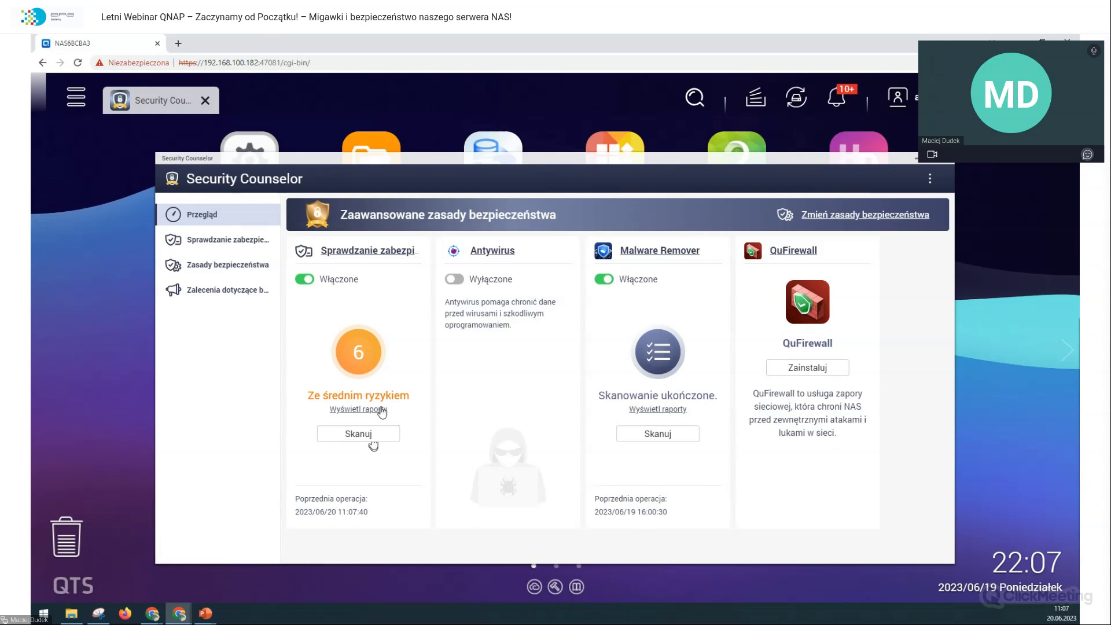
# Step: Open Wyświetl raporty to see the 6 findings (4 medium, 2 low) and read their result descriptions
pyautogui.click(381, 410)
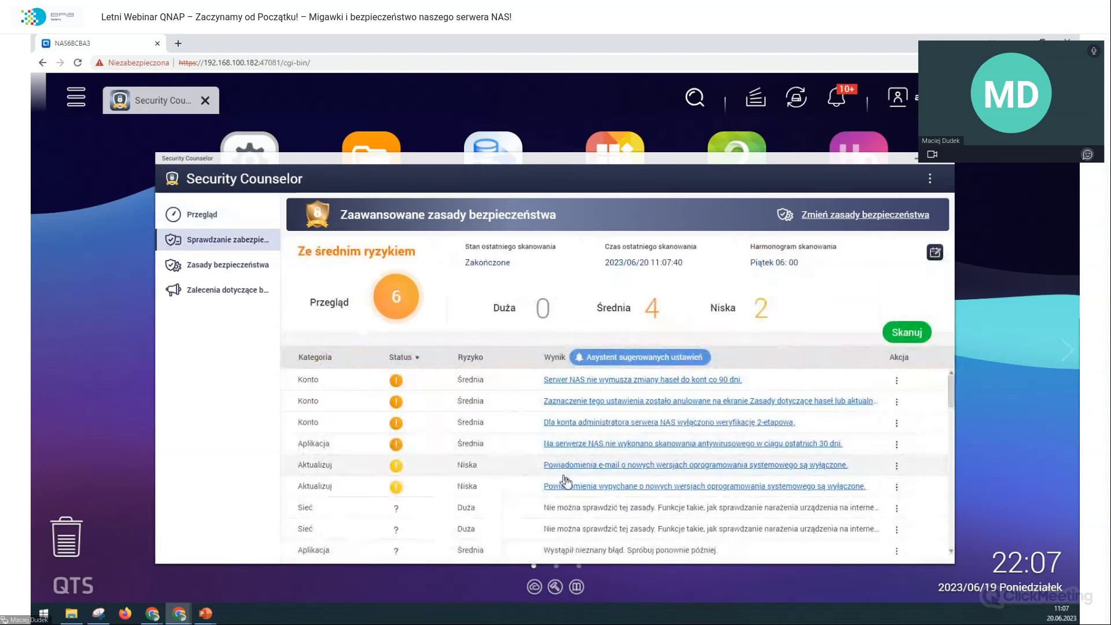
pyautogui.moveTo(587, 470)
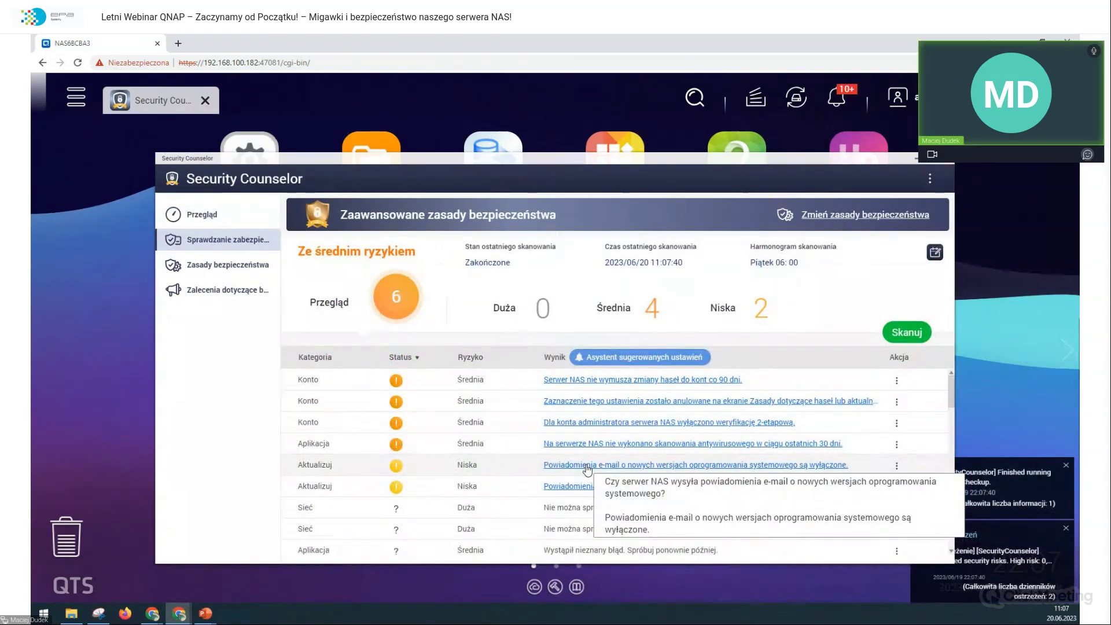
pyautogui.moveTo(606, 496)
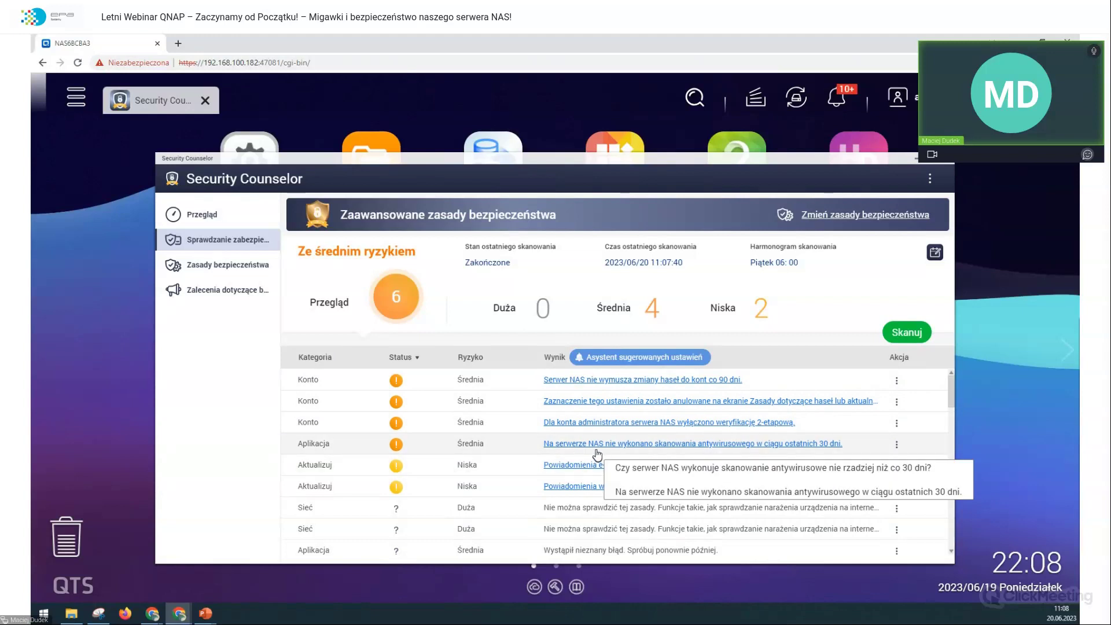
# Step: Check Włącz antywirus, apply it, and view the still-empty Zadania skanowania list
pyautogui.click(594, 444)
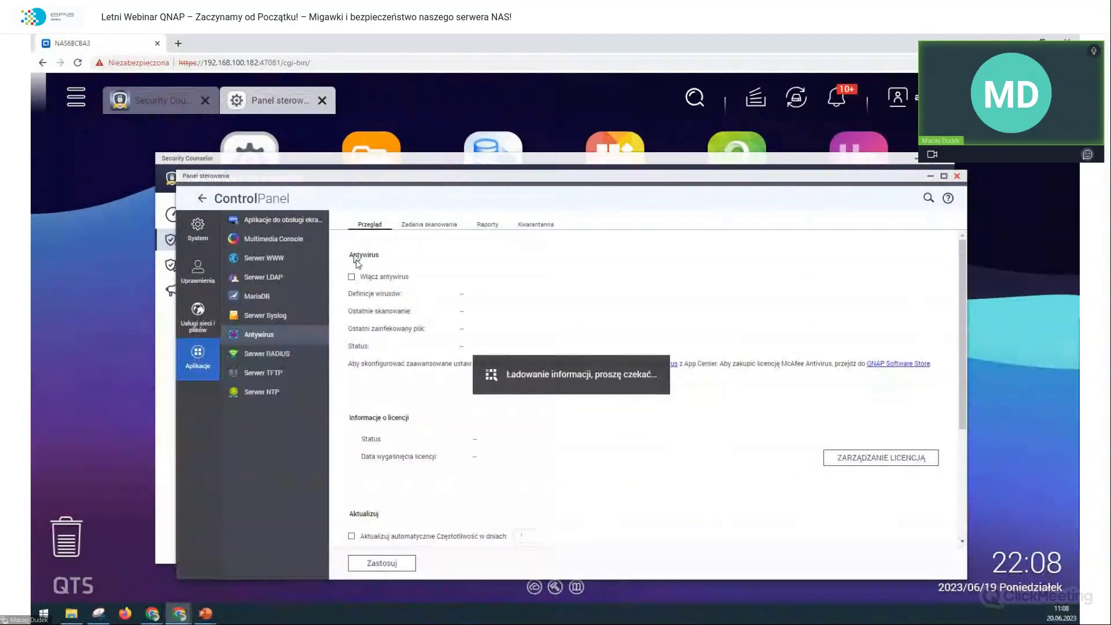
pyautogui.click(370, 278)
pyautogui.click(395, 566)
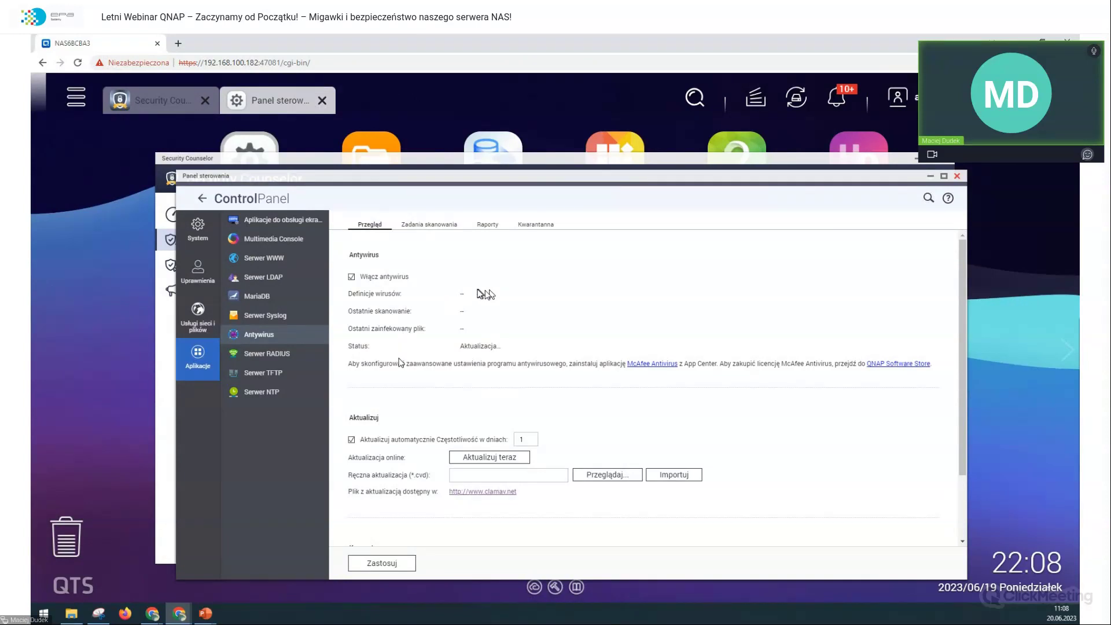
pyautogui.scroll(-2, 409, 365)
pyautogui.scroll(2, 409, 364)
pyautogui.click(428, 231)
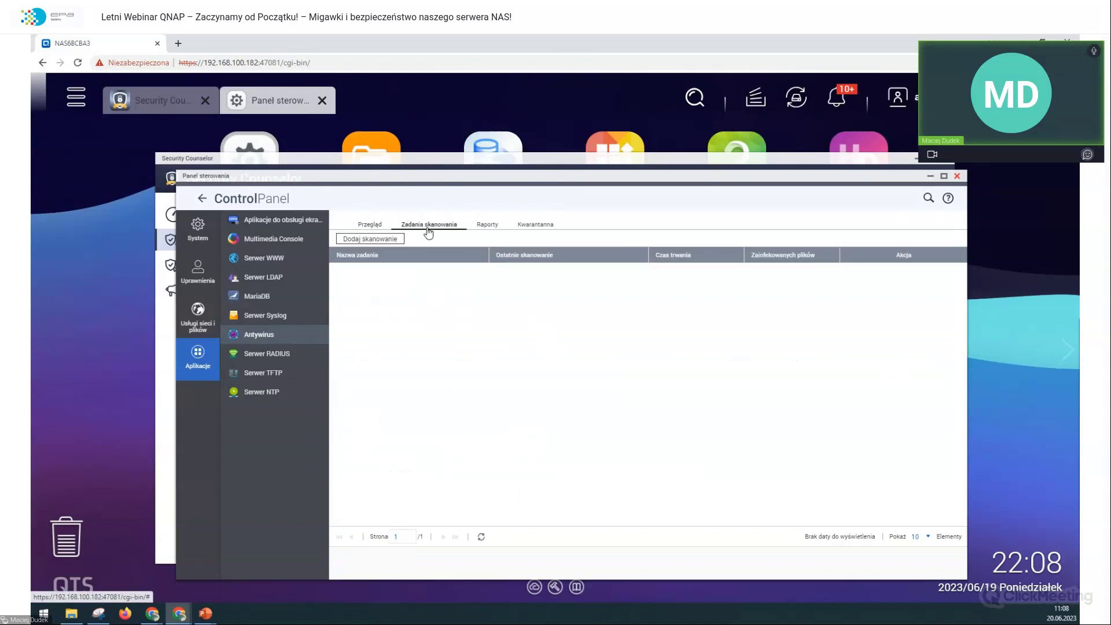
# Step: Create a new scan task named FirstScan that runs immediately over all files
pyautogui.click(392, 243)
pyautogui.click(524, 324)
pyautogui.write('FirstScan')
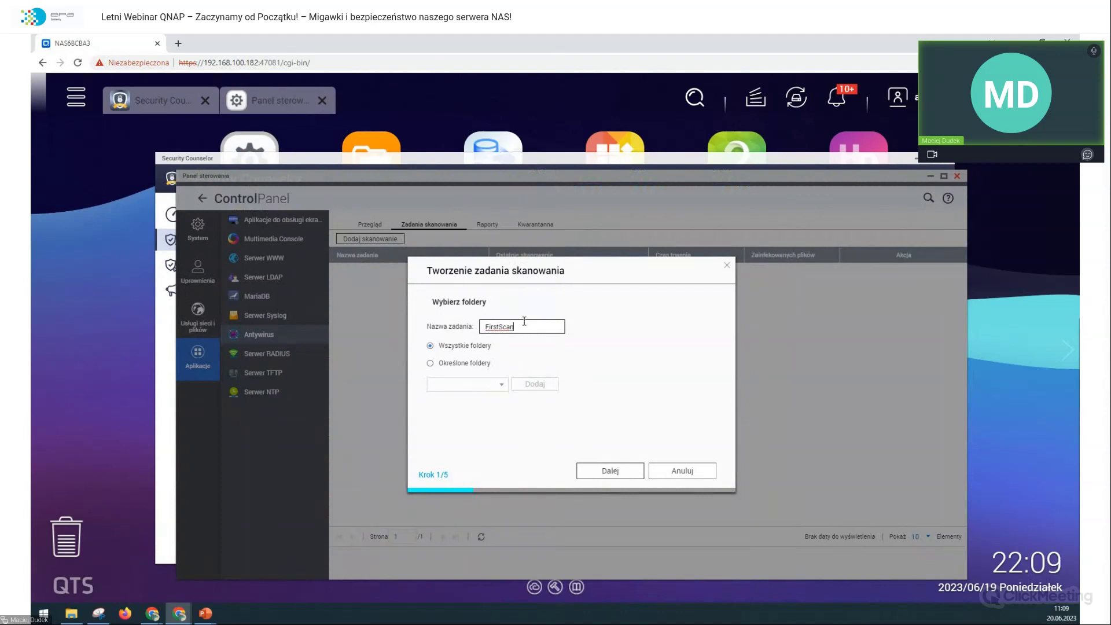
pyautogui.click(589, 476)
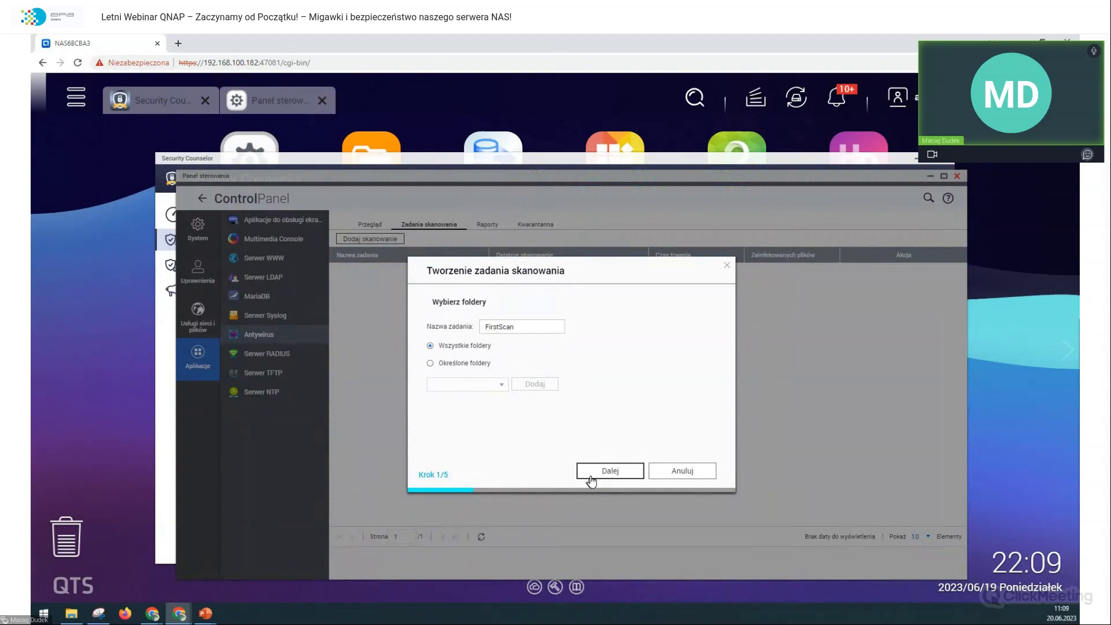
pyautogui.click(458, 347)
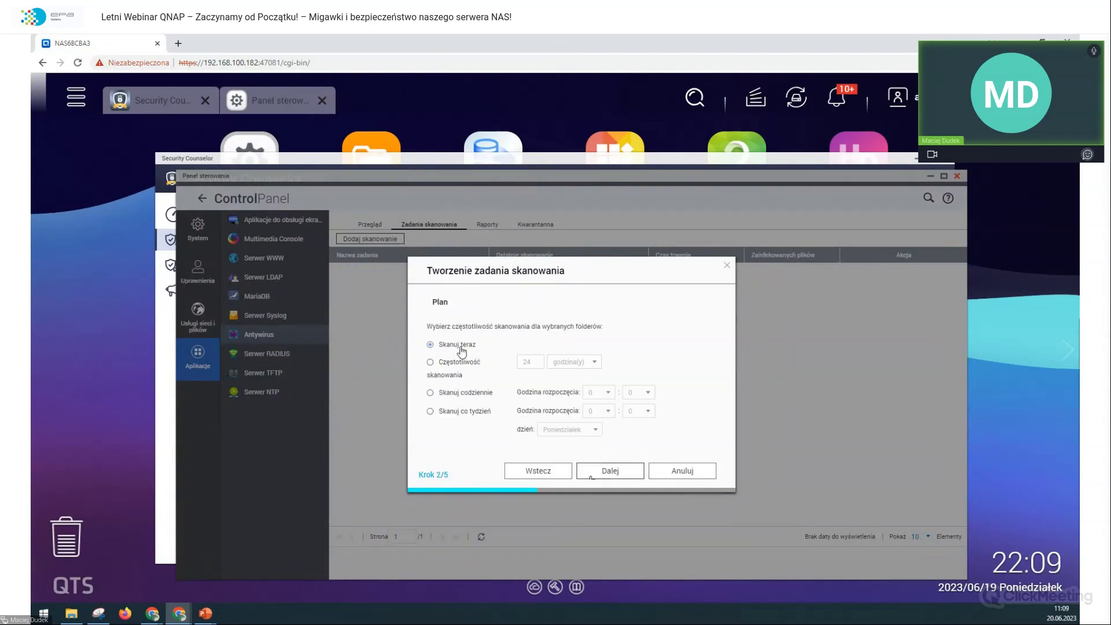
pyautogui.click(593, 471)
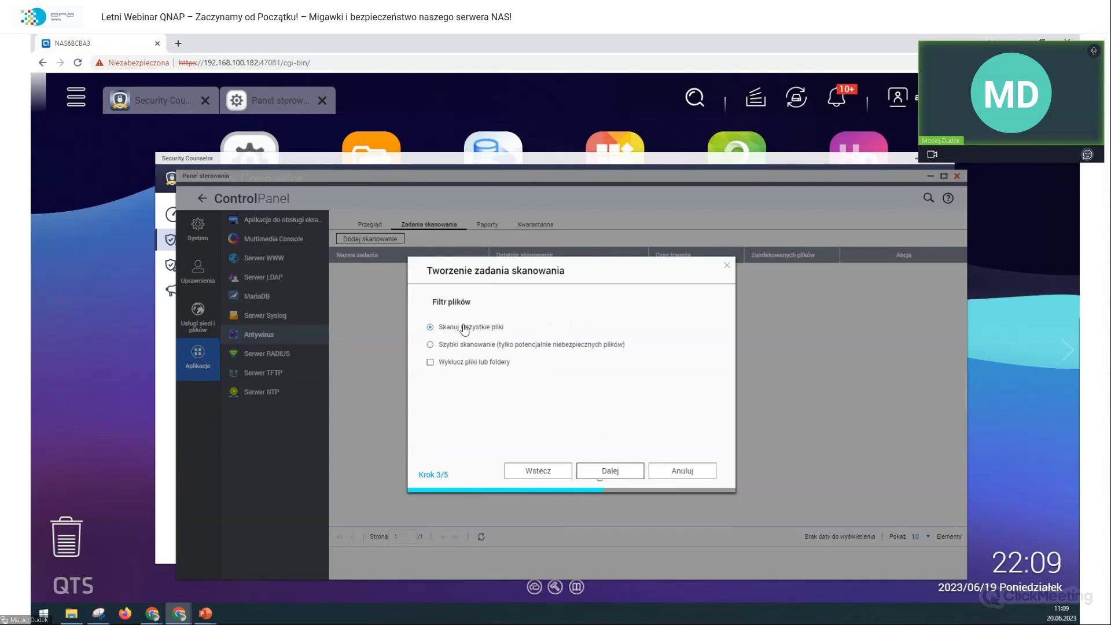
pyautogui.click(601, 471)
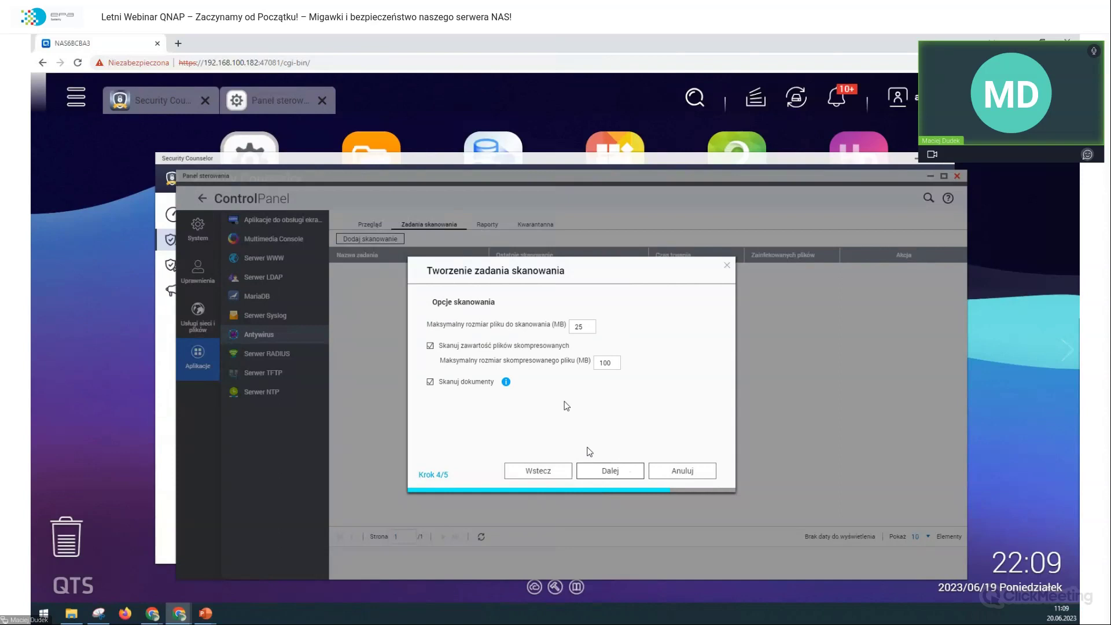
# Step: Raise the scan limits to 50 MB per file and 150 MB per compressed file
pyautogui.doubleClick(580, 325)
pyautogui.write('50')
pyautogui.doubleClick(605, 362)
pyautogui.write('150')
pyautogui.click(501, 396)
pyautogui.click(505, 382)
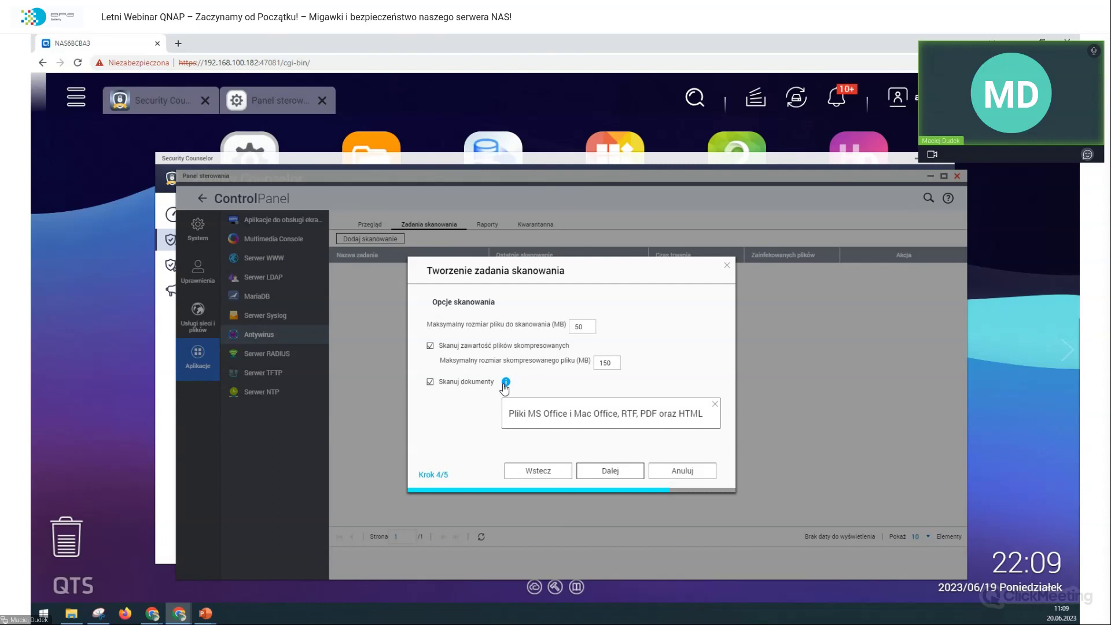
pyautogui.click(712, 357)
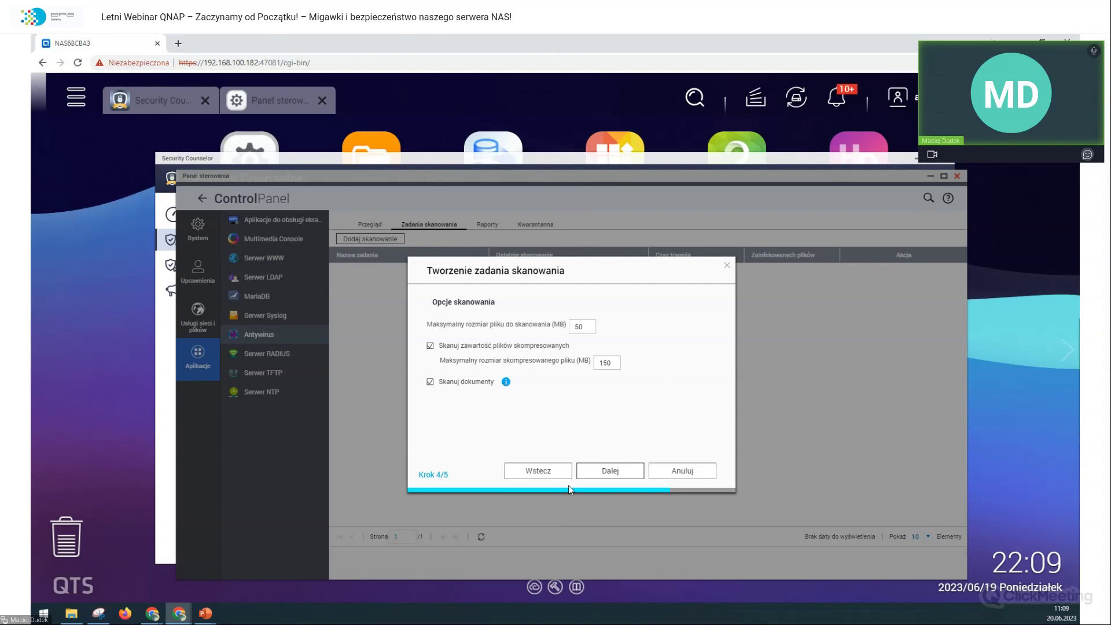
pyautogui.click(626, 470)
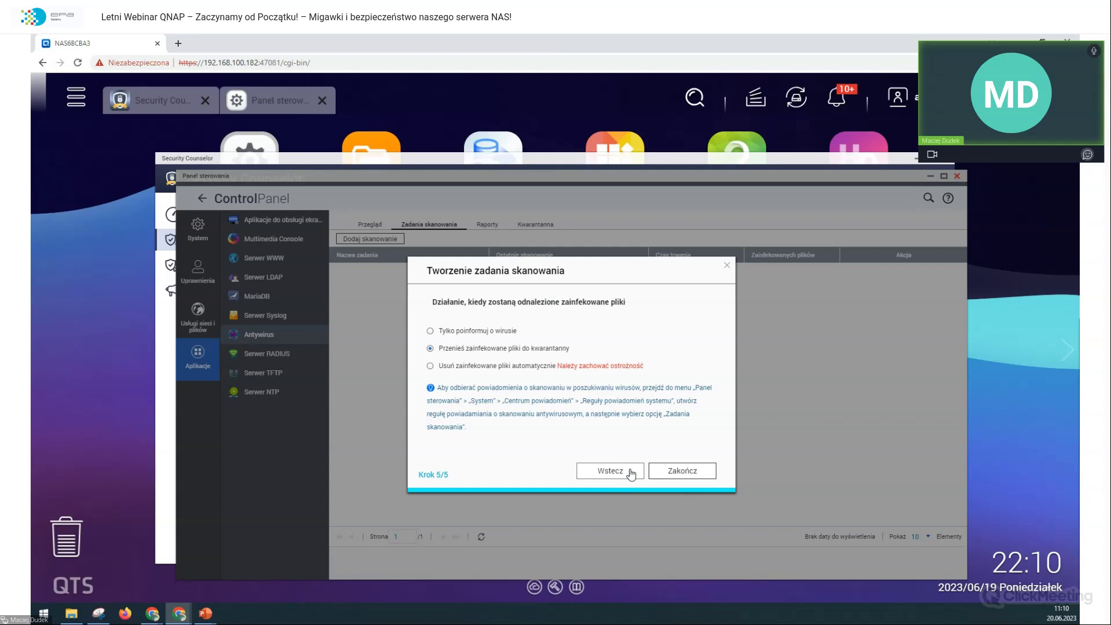
# Step: Save FirstScan, review the antivirus overview and task list, then bring Security Counselor forward
pyautogui.click(680, 470)
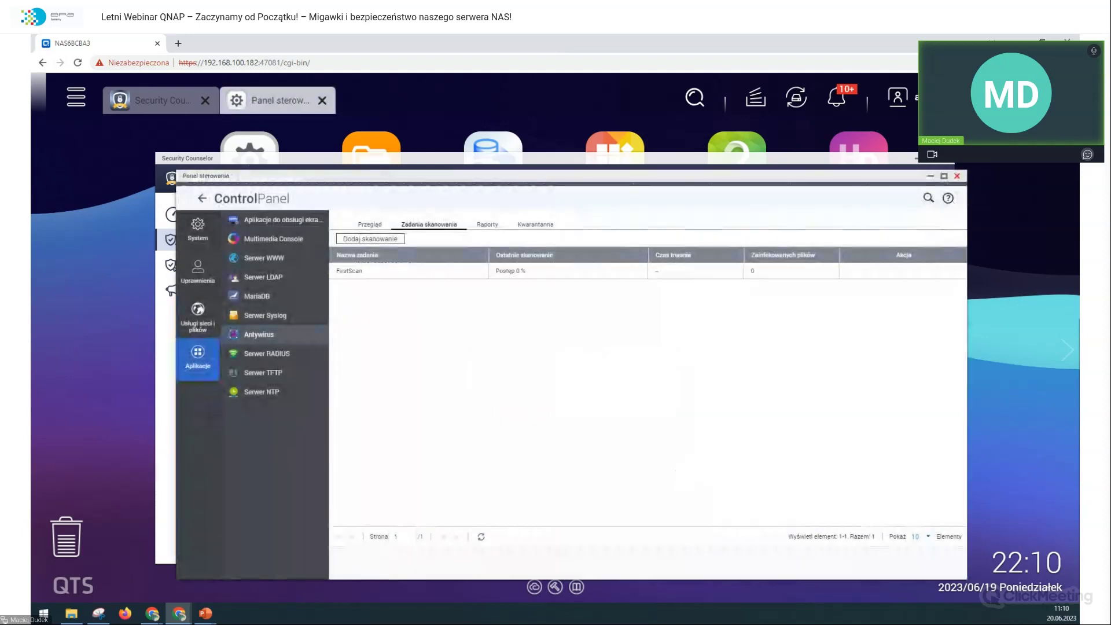
pyautogui.click(383, 227)
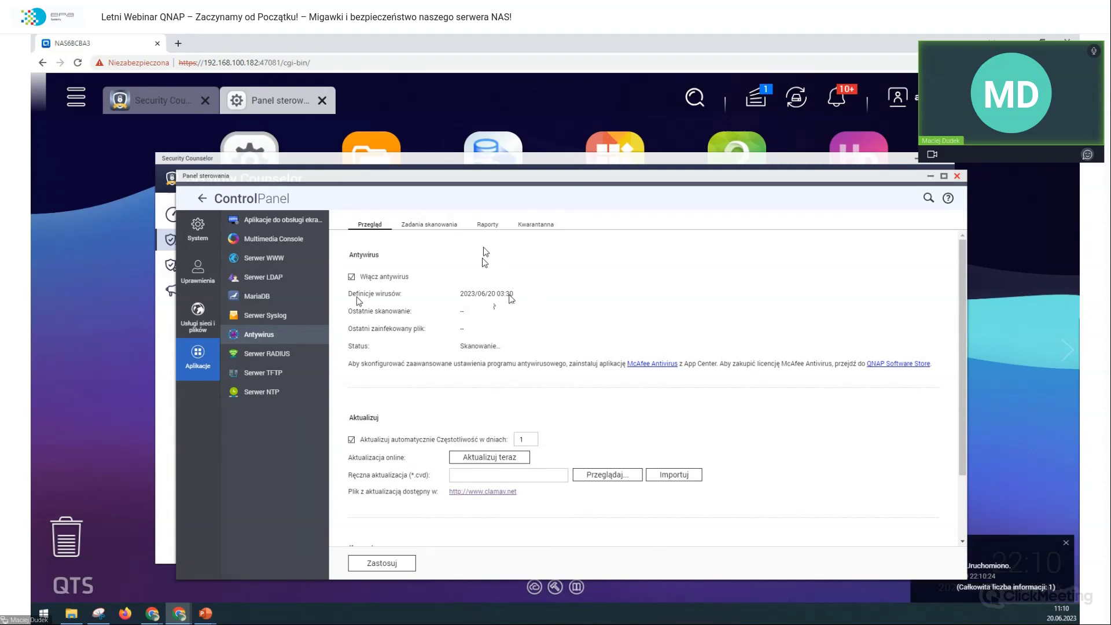
pyautogui.click(451, 226)
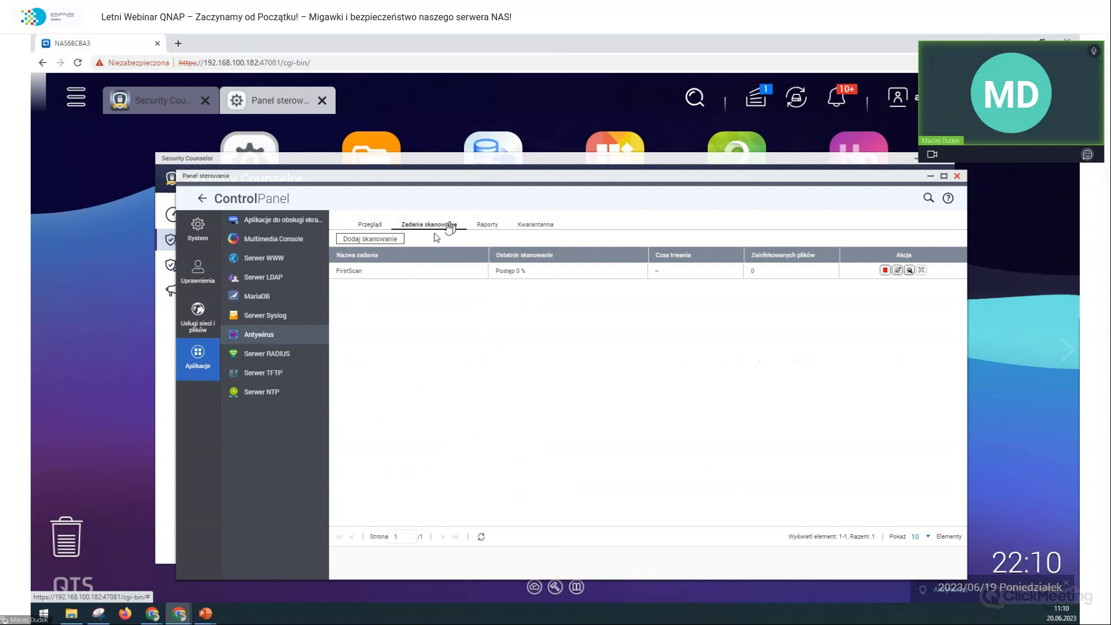
pyautogui.click(355, 226)
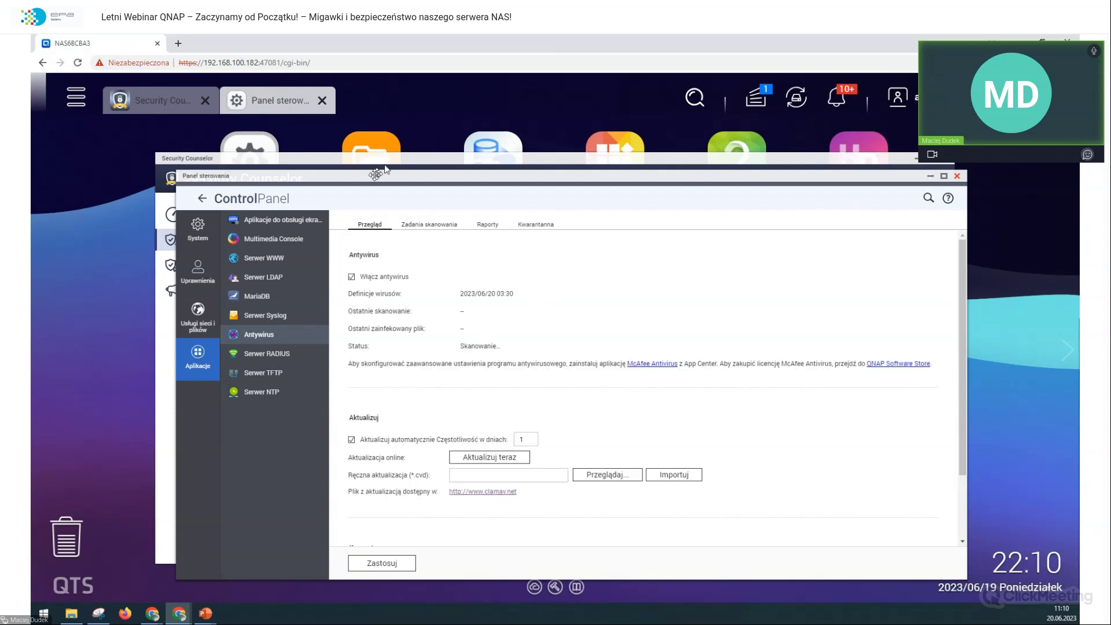
pyautogui.click(386, 162)
# Step: Open Zasady dotyczące haseł from the report's password policy finding
pyautogui.moveTo(644, 449)
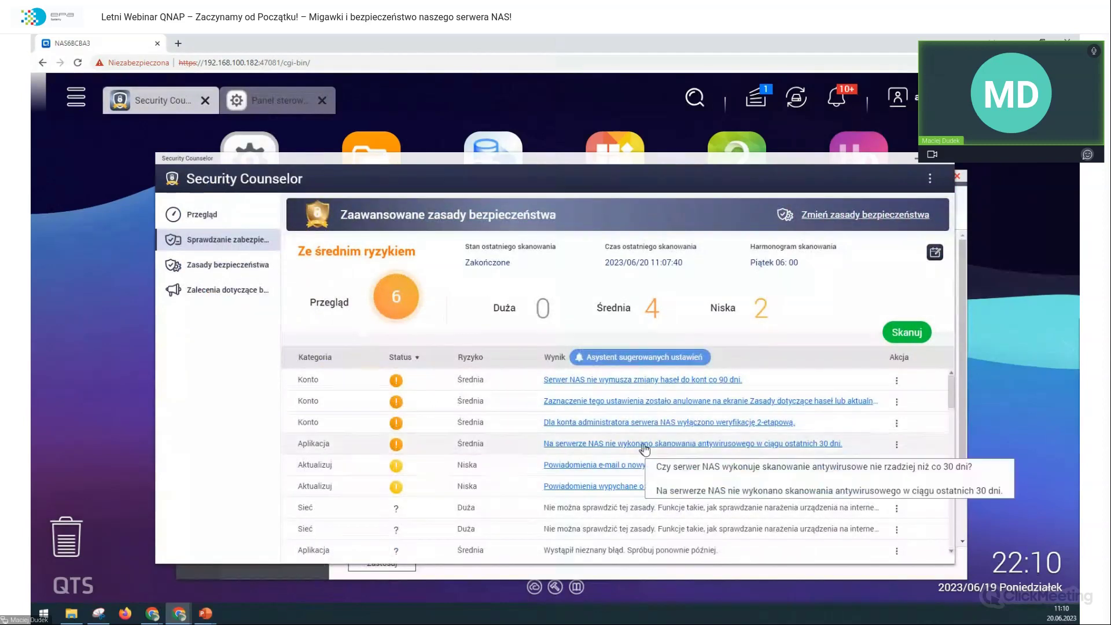
pyautogui.moveTo(655, 431)
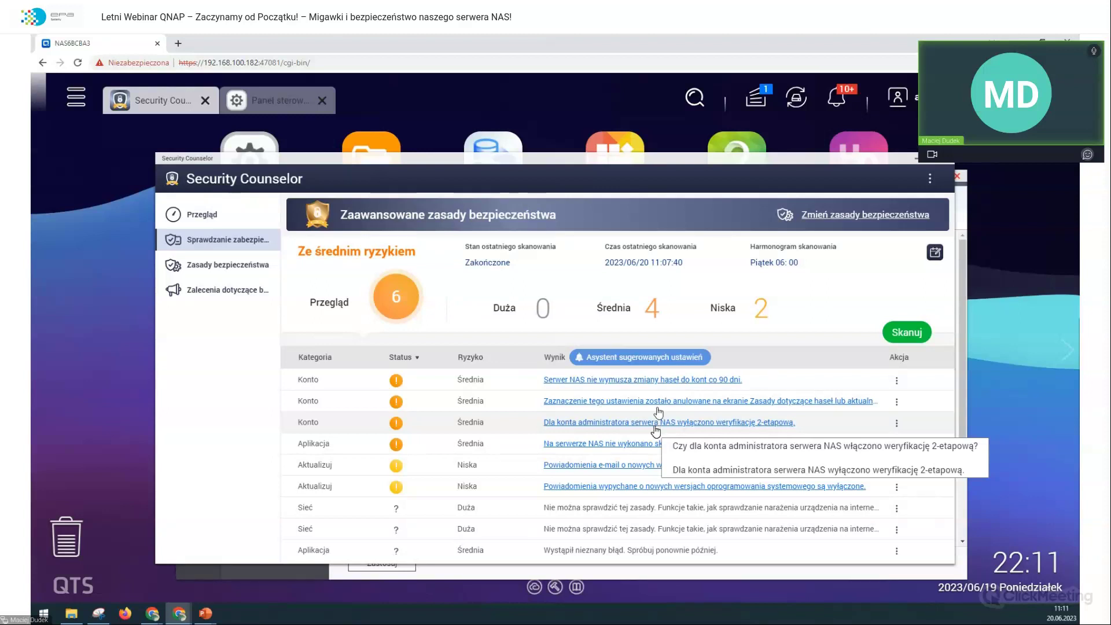
pyautogui.click(654, 422)
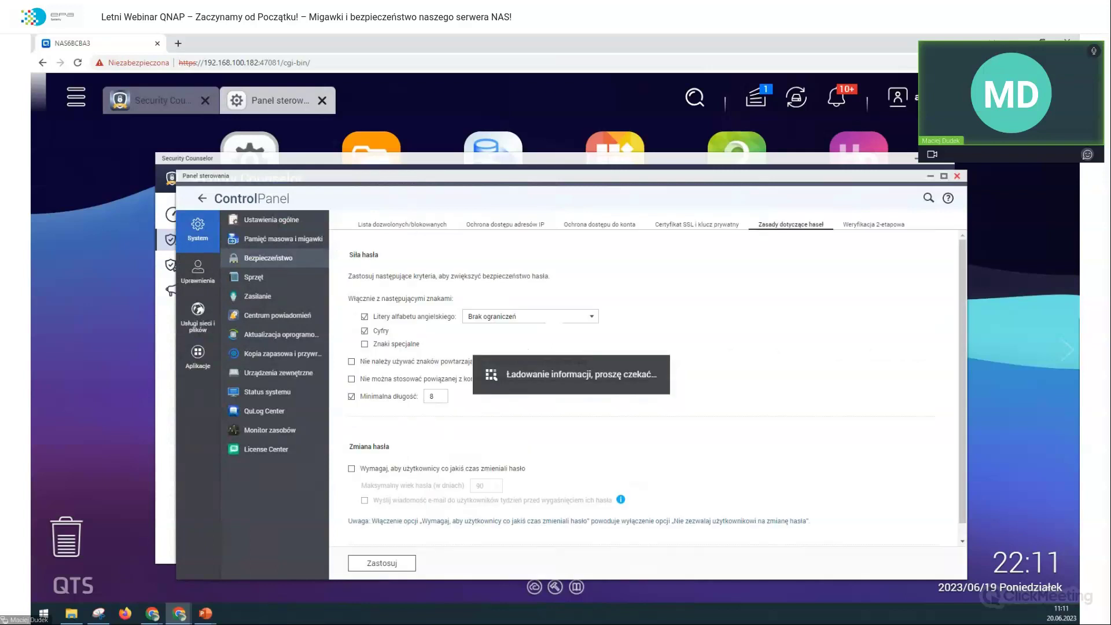
# Step: Require one uppercase and one lowercase letter and special characters, and forbid triple-repeated characters
pyautogui.click(470, 322)
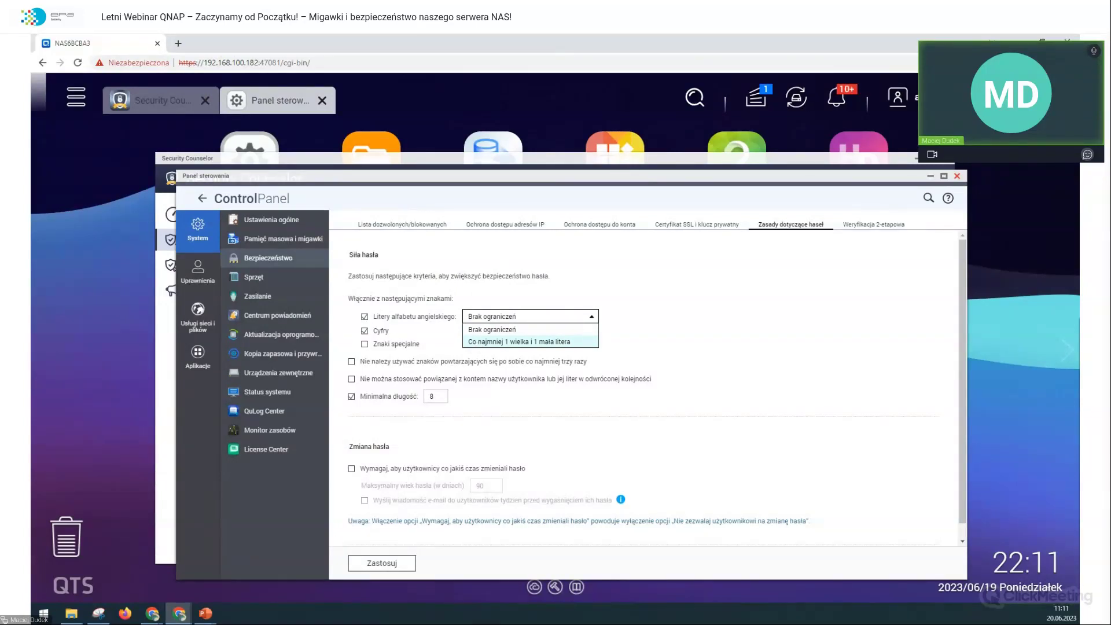
pyautogui.click(477, 342)
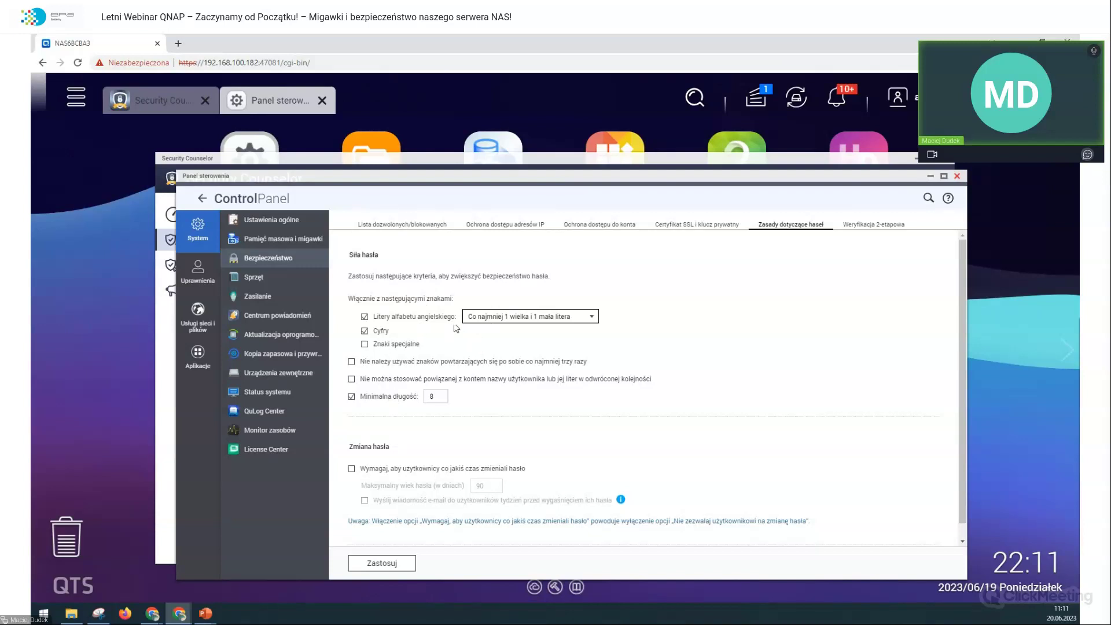
pyautogui.click(386, 345)
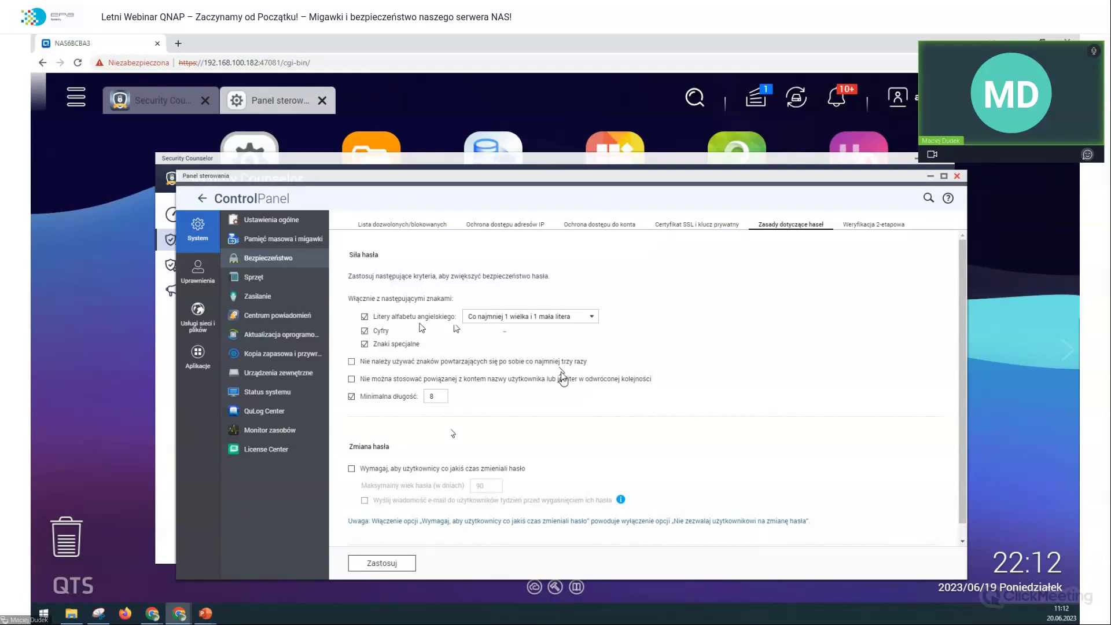
pyautogui.click(560, 363)
# Step: Forbid usernames in passwords, force changes every 60 days with a week-ahead e-mail, and apply
pyautogui.click(560, 373)
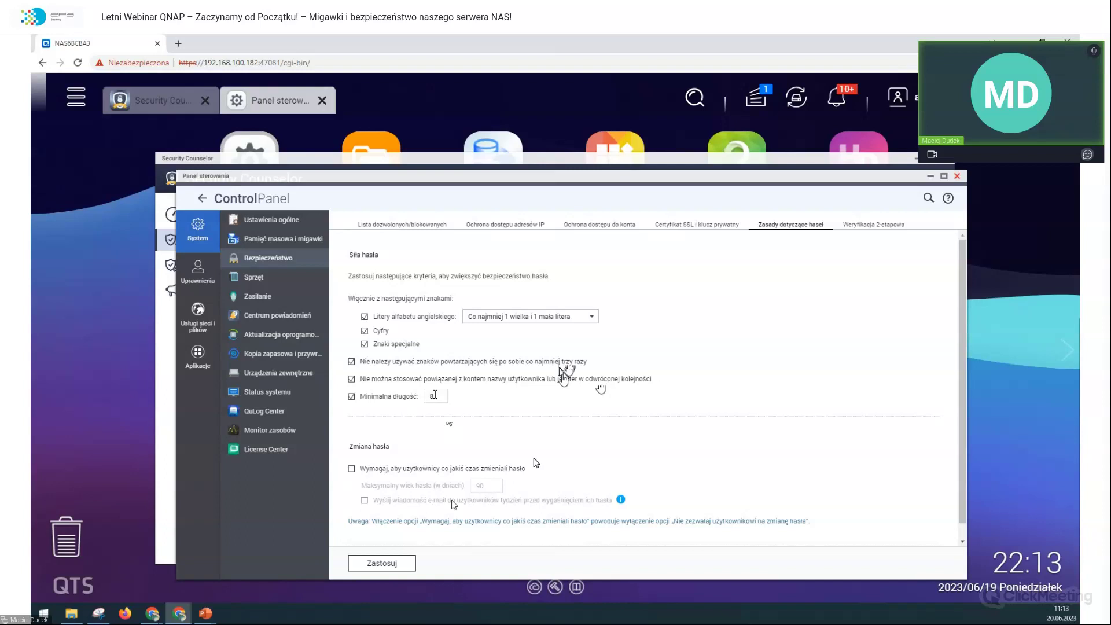
pyautogui.click(478, 469)
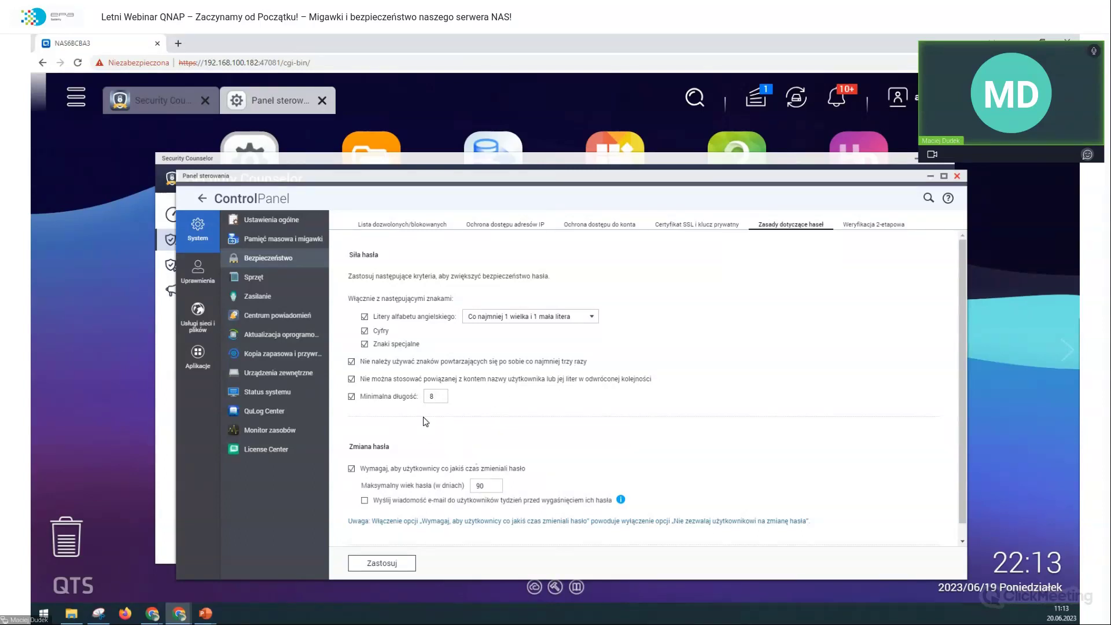
pyautogui.doubleClick(480, 485)
pyautogui.write('60')
pyautogui.click(587, 468)
pyautogui.click(550, 500)
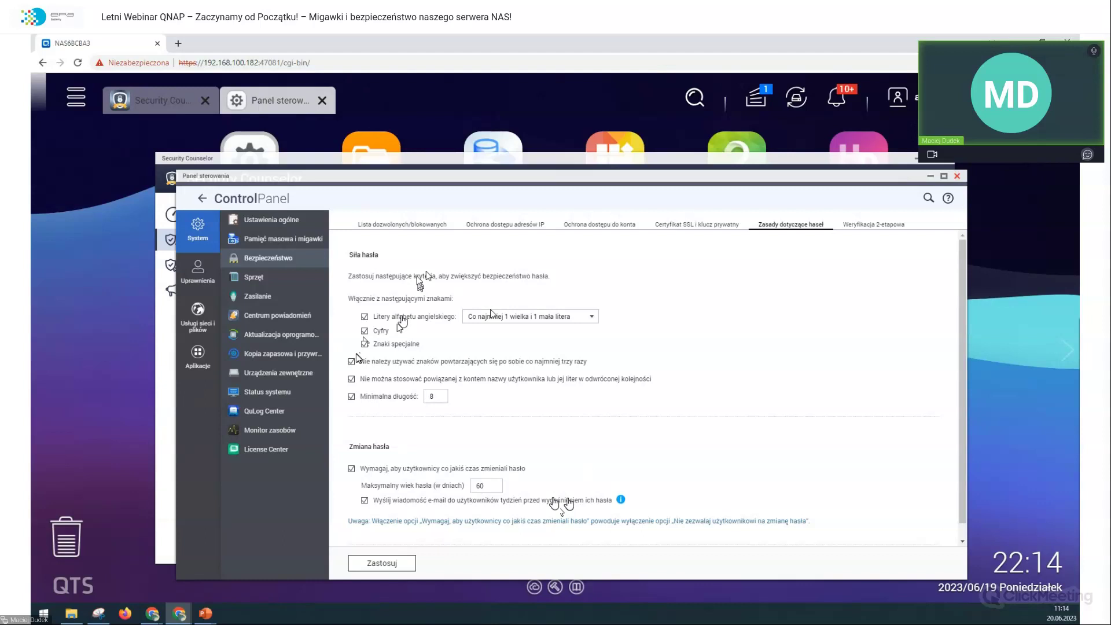
pyautogui.click(382, 563)
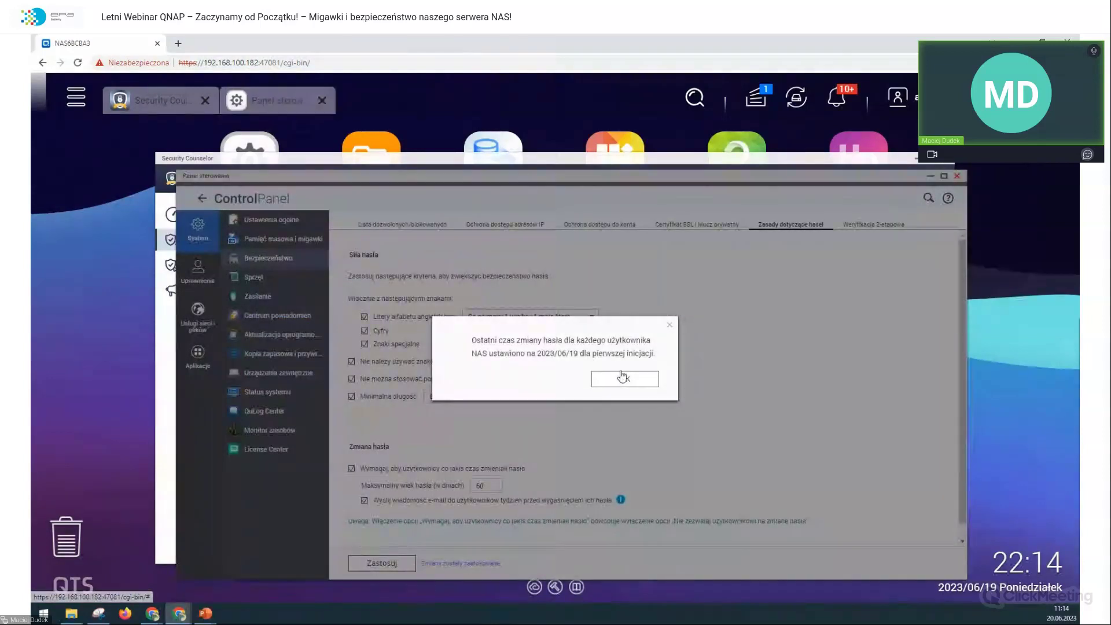
pyautogui.click(637, 377)
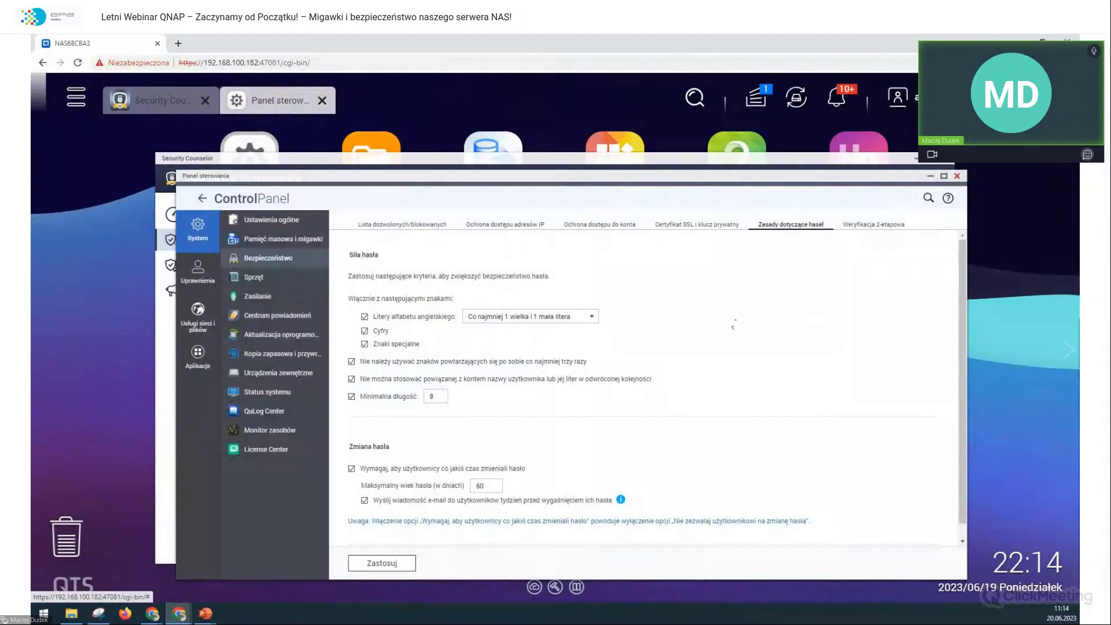
# Step: Close Control Panel, rerun the Security Counselor check, and open the antivirus finding
pyautogui.click(957, 175)
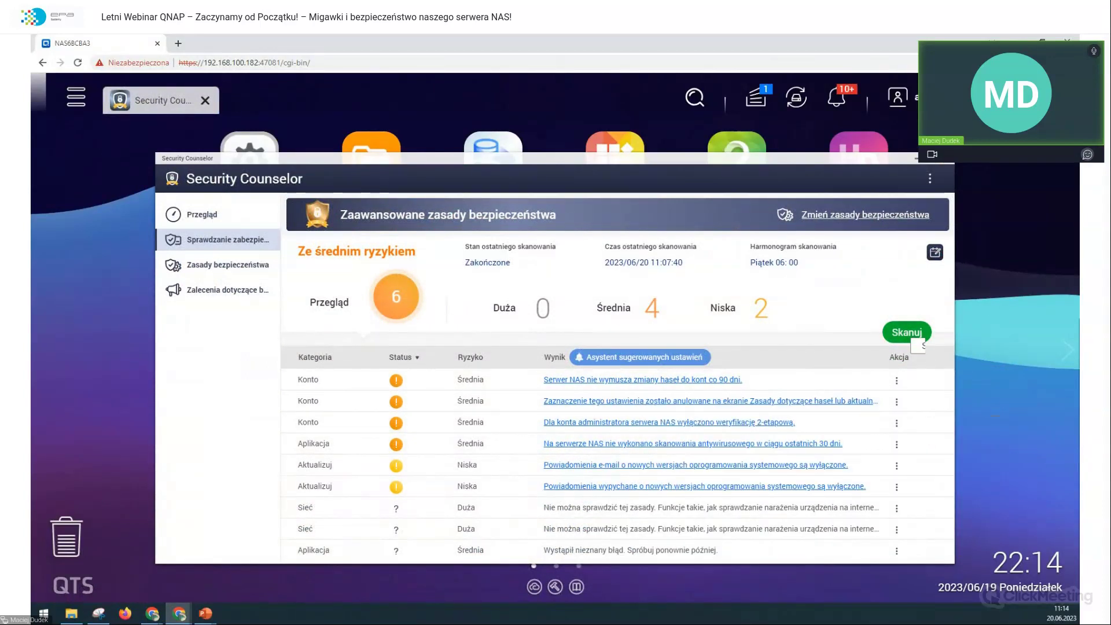
pyautogui.click(900, 339)
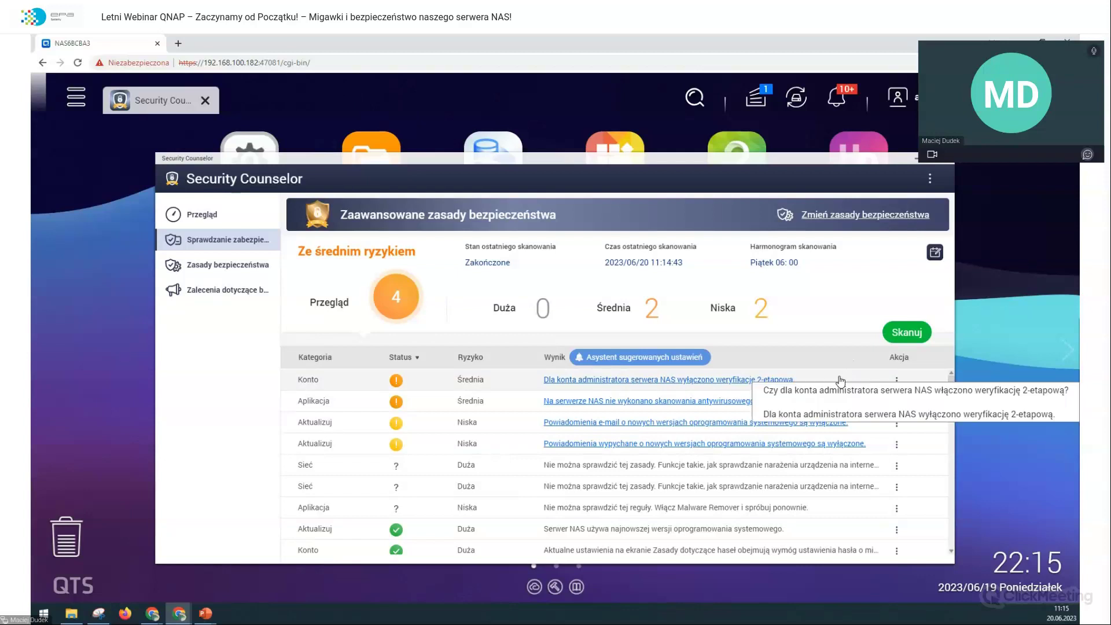
pyautogui.click(785, 421)
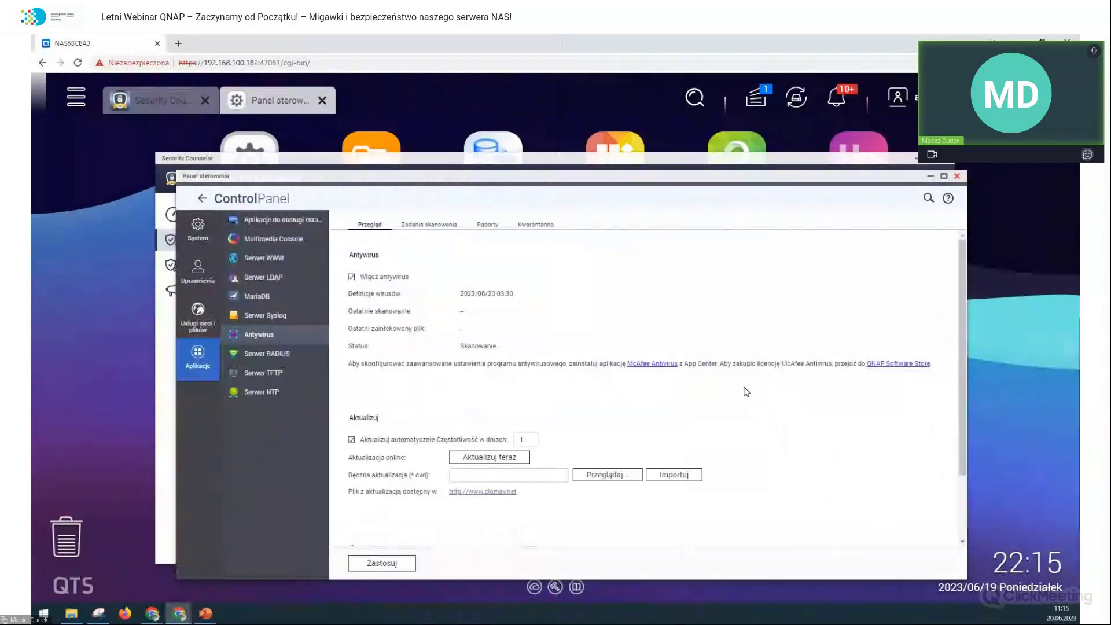
# Step: Show the Zadania skanowania list, where FirstScan is running at 2.0%
pyautogui.click(421, 231)
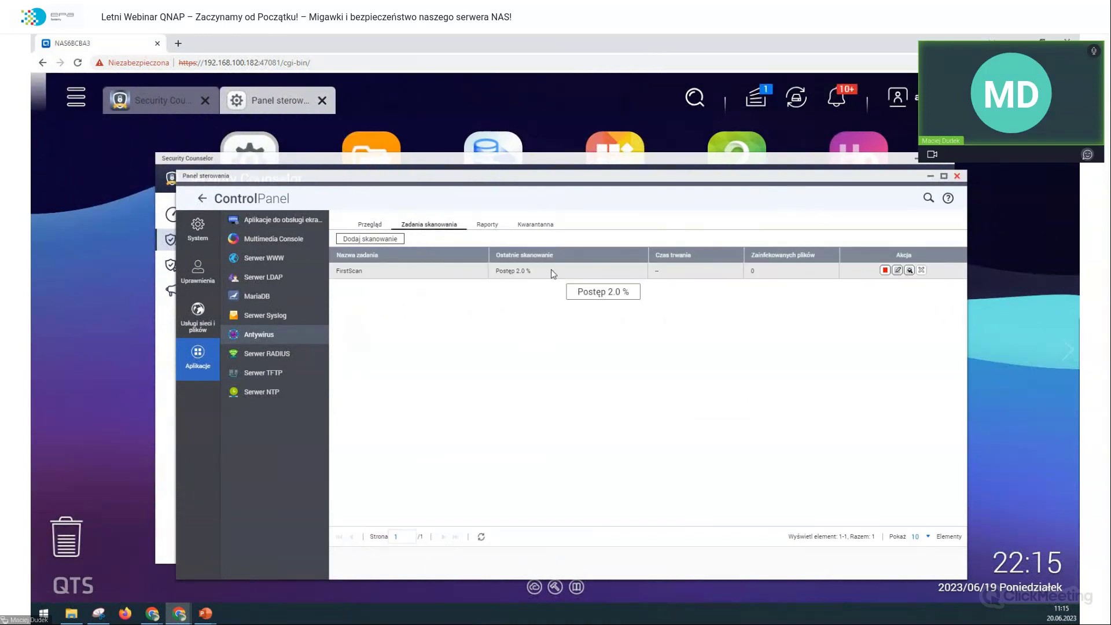
# Step: Stop FirstScan and start a new scan job named FirstScan2
pyautogui.click(884, 271)
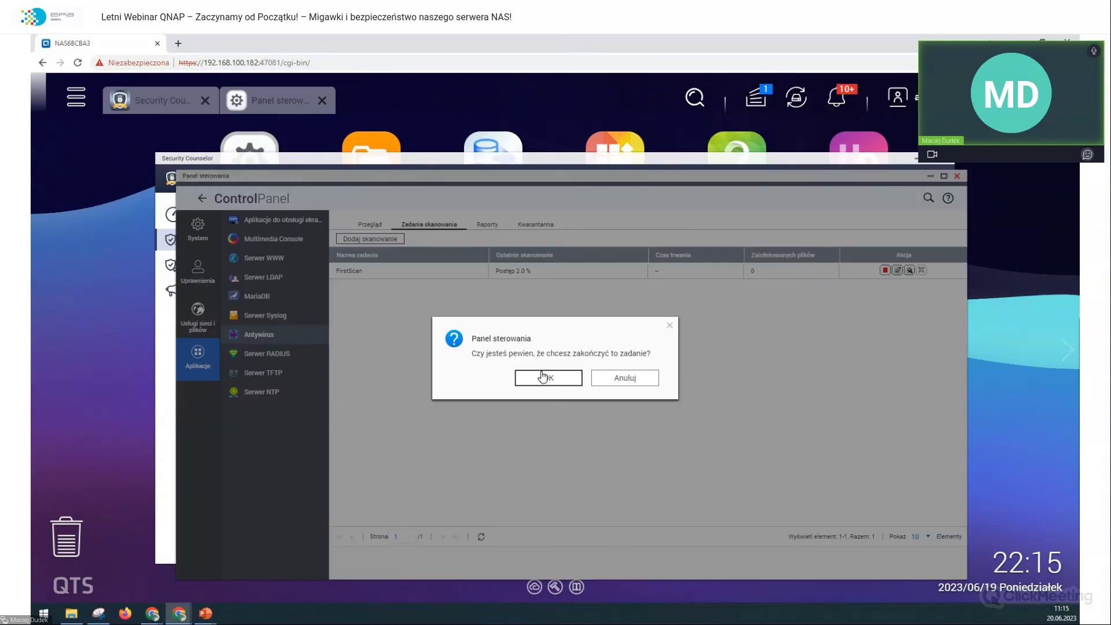
pyautogui.click(544, 378)
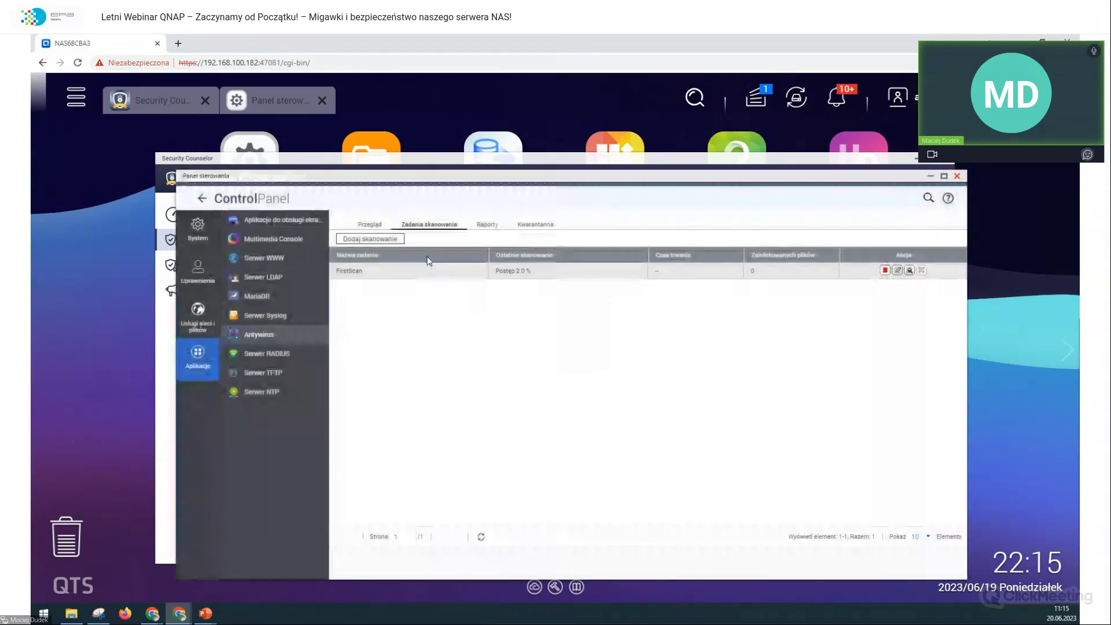
pyautogui.click(397, 239)
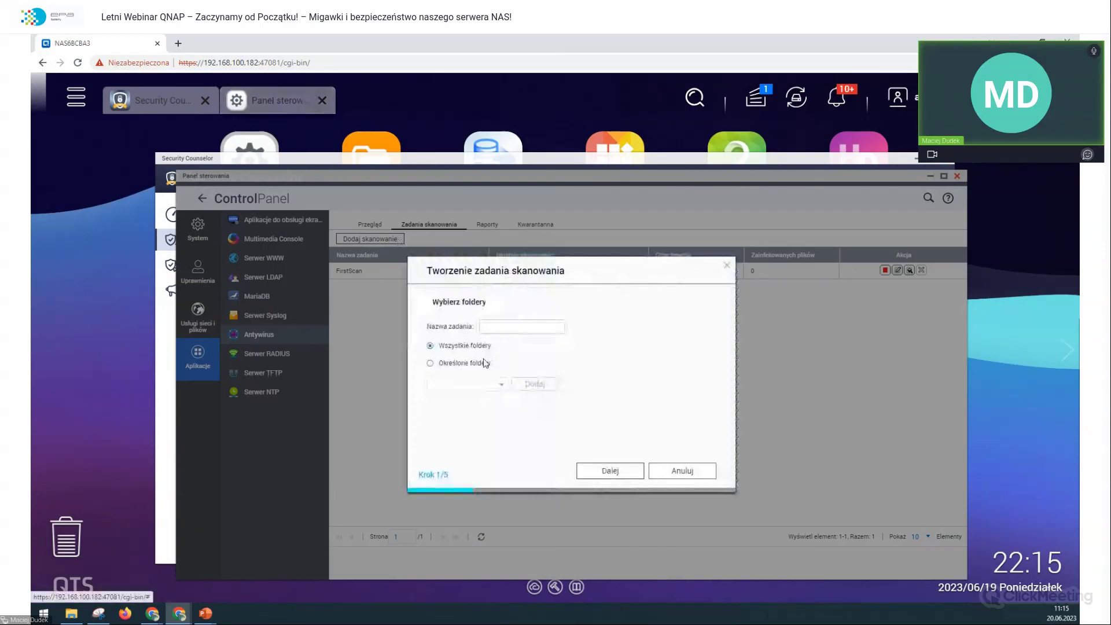
pyautogui.click(481, 328)
pyautogui.write('TD')
pyautogui.write('irst')
pyautogui.press('BackSpace')
pyautogui.press('BackSpace')
pyautogui.press('BackSpace')
pyautogui.write('rstScan2')
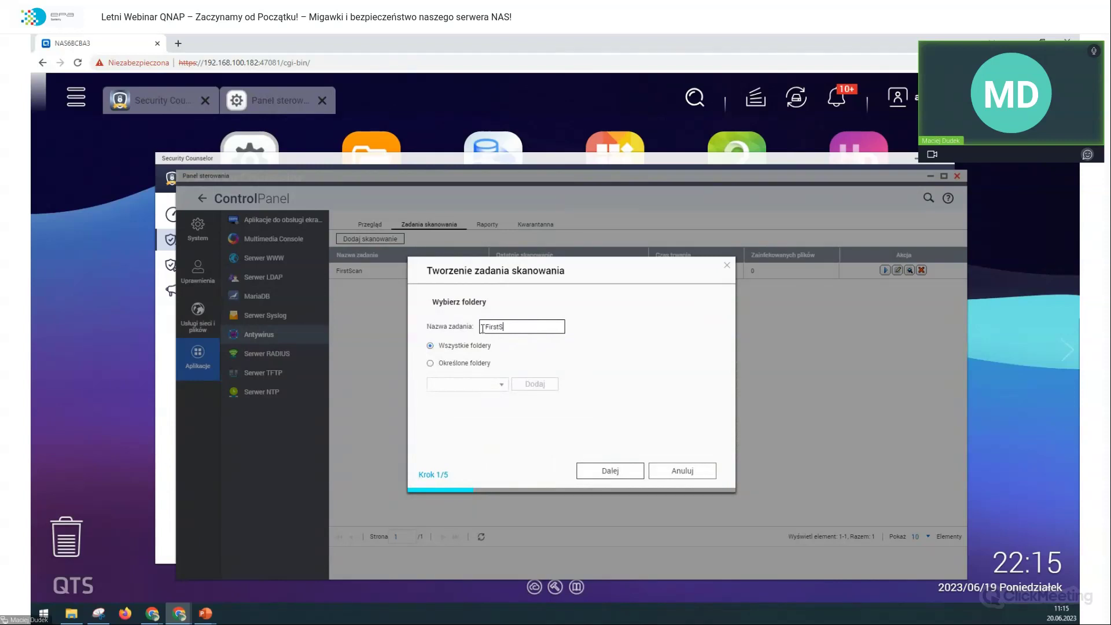
# Step: Limit FirstScan2 to the /wymiana folder and set it to scan immediately
pyautogui.click(479, 363)
pyautogui.click(494, 387)
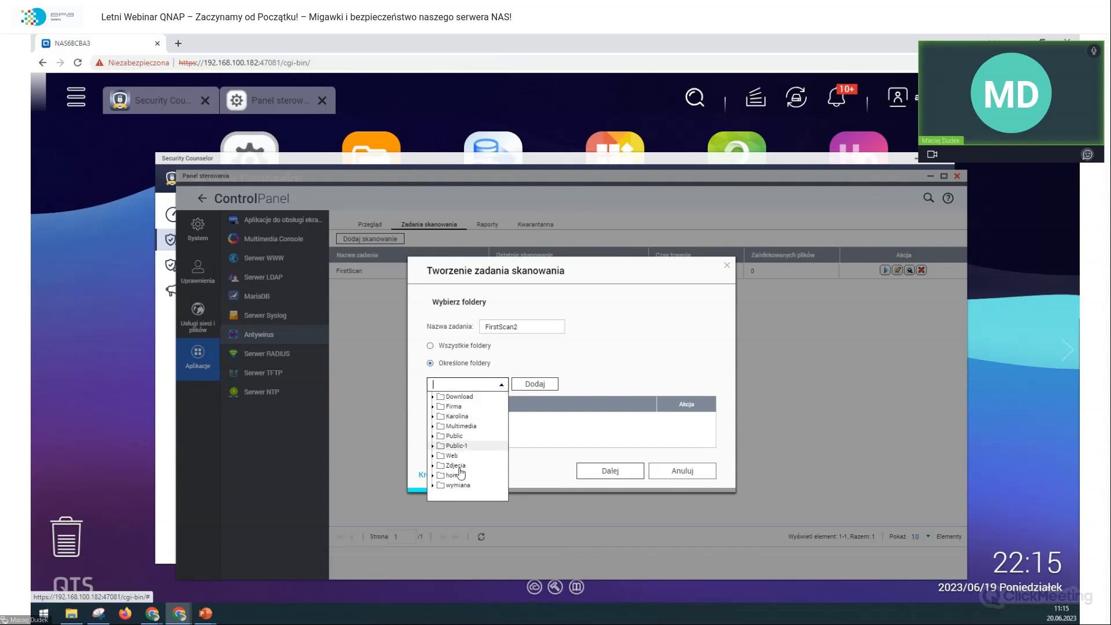
pyautogui.click(458, 484)
pyautogui.click(541, 386)
pyautogui.click(604, 472)
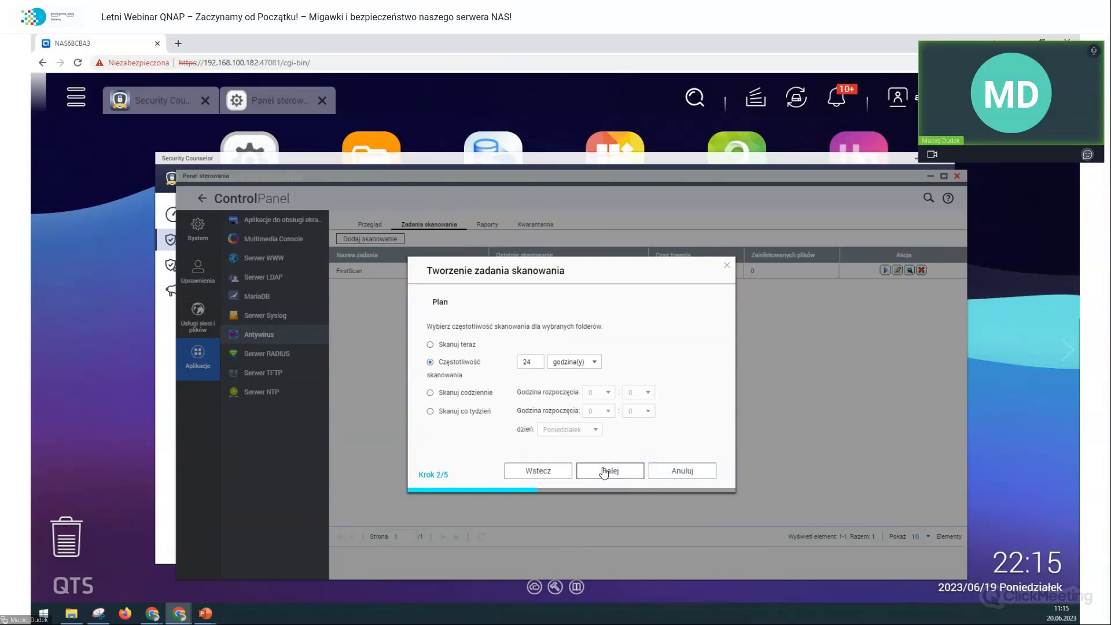
pyautogui.click(465, 346)
pyautogui.click(616, 477)
# Step: Leave file exclusions off, set a 50 MB file limit, quarantine infected files, and finish
pyautogui.click(429, 362)
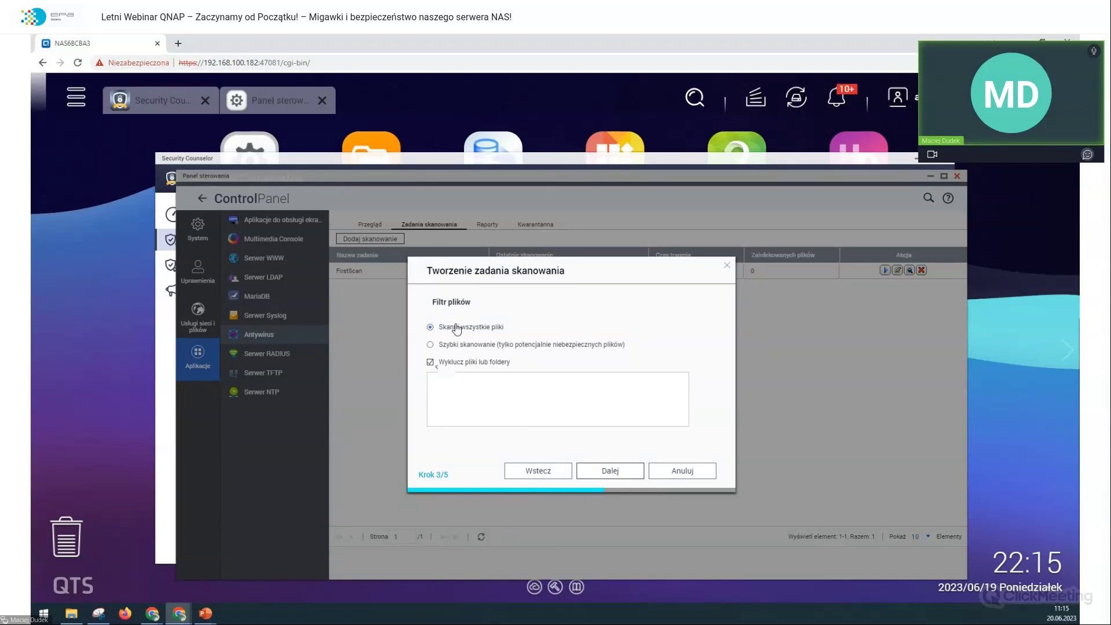
pyautogui.click(430, 362)
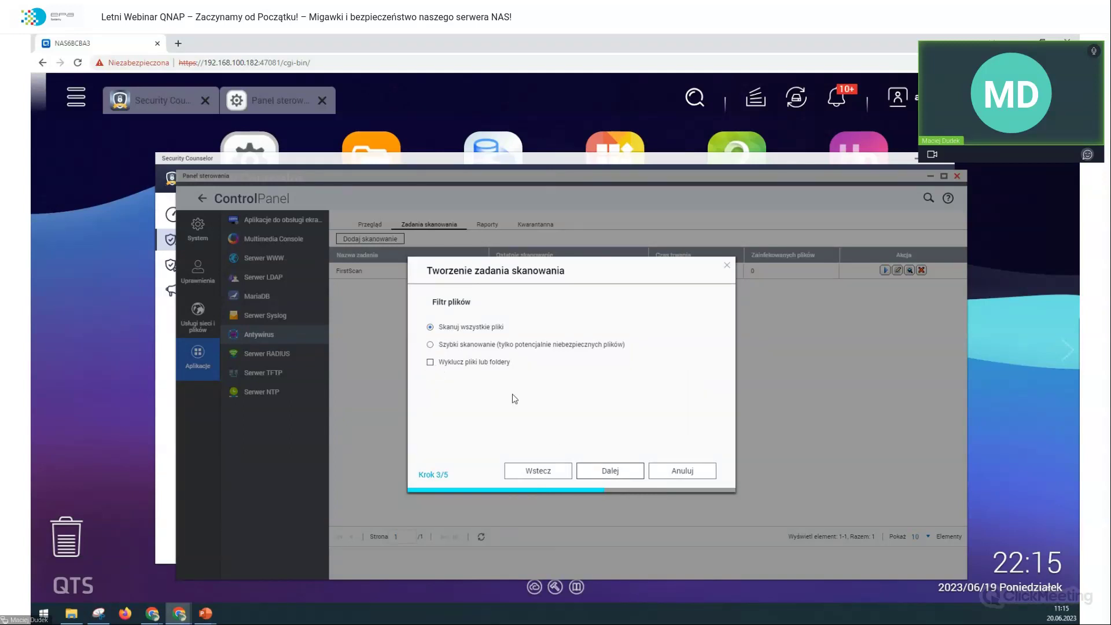
pyautogui.click(469, 362)
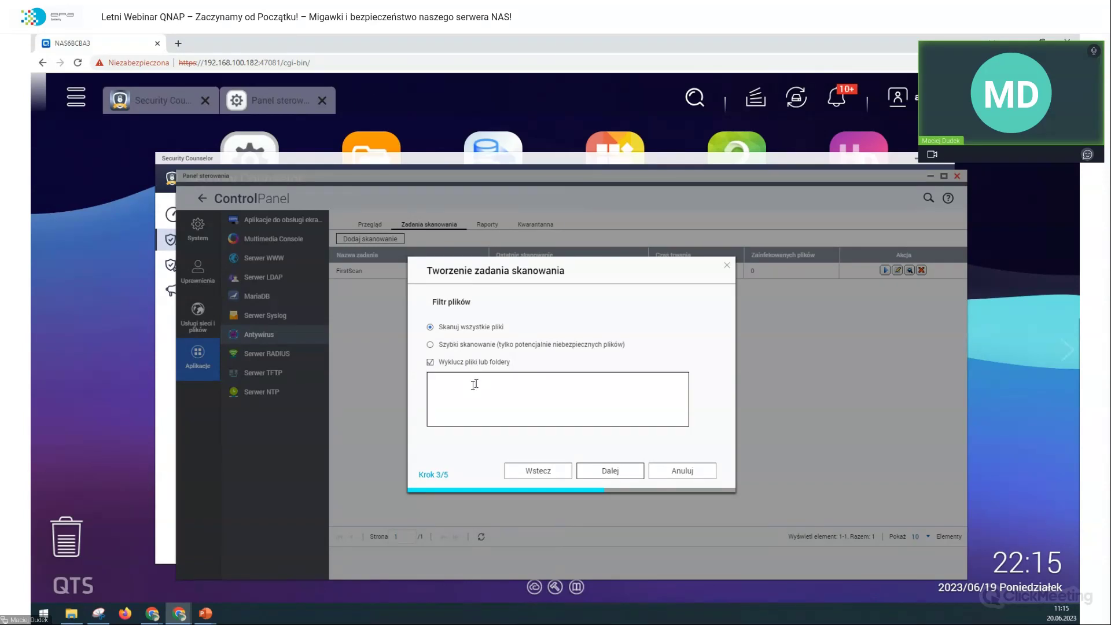
pyautogui.click(473, 364)
pyautogui.click(595, 471)
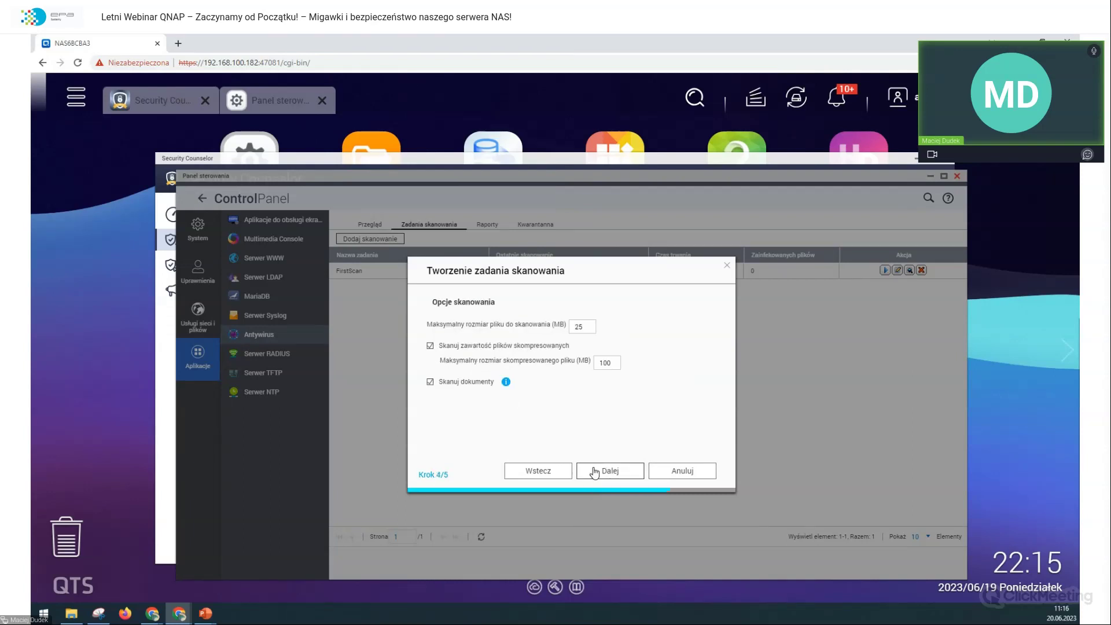
pyautogui.doubleClick(582, 326)
pyautogui.write('50')
pyautogui.press('Tab')
pyautogui.click(635, 477)
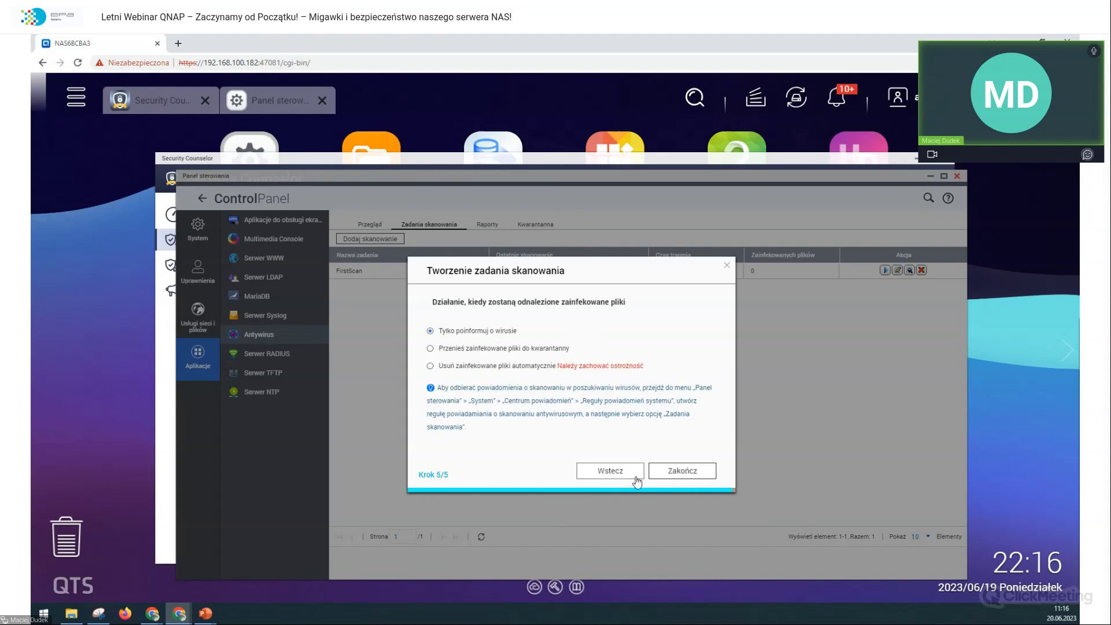
pyautogui.click(553, 348)
pyautogui.click(674, 468)
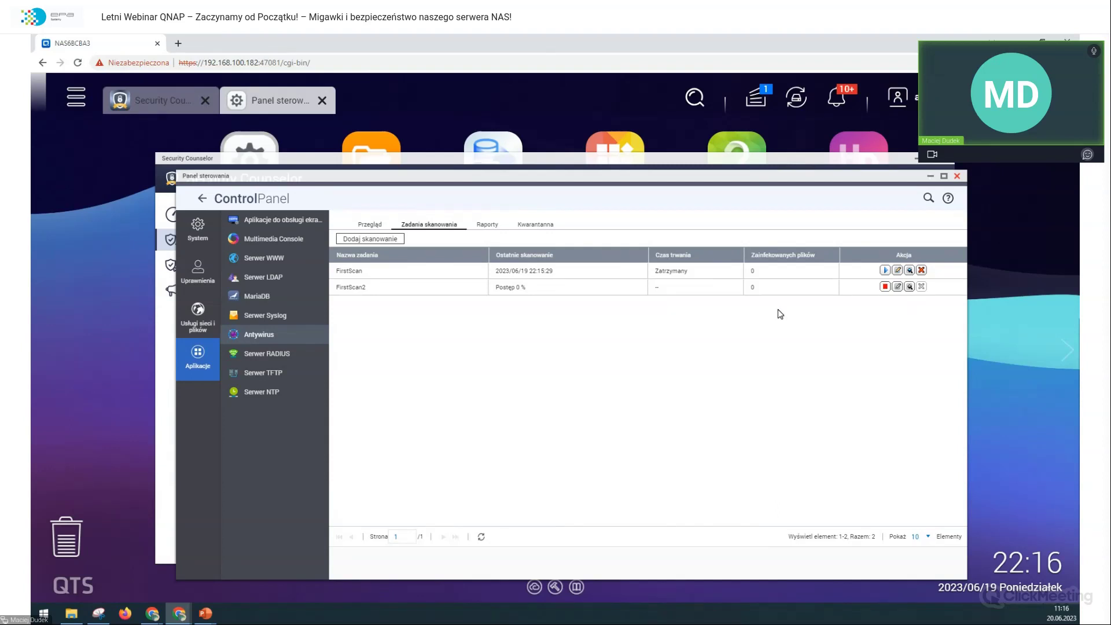
# Step: Close the Control Panel and launch a fresh Security Counselor check
pyautogui.moveTo(787, 174); pyautogui.dragTo(806, 183)
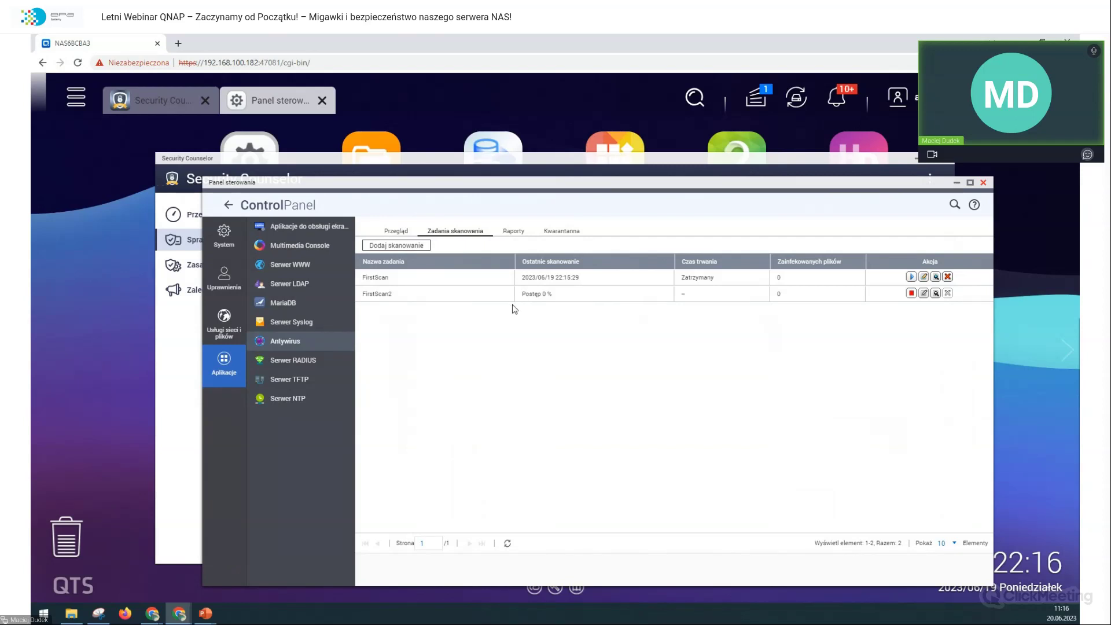
pyautogui.click(984, 183)
pyautogui.click(913, 333)
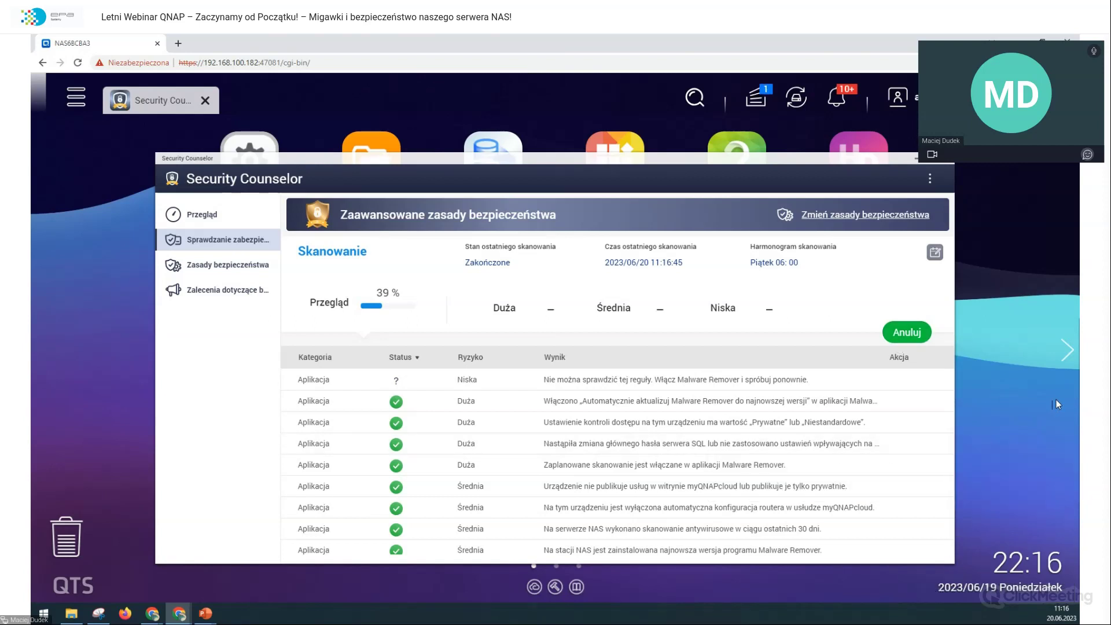
# Step: Open Notification Center via the 'Powiadomienia e-mail o nowych wersjach' finding
pyautogui.moveTo(722, 403)
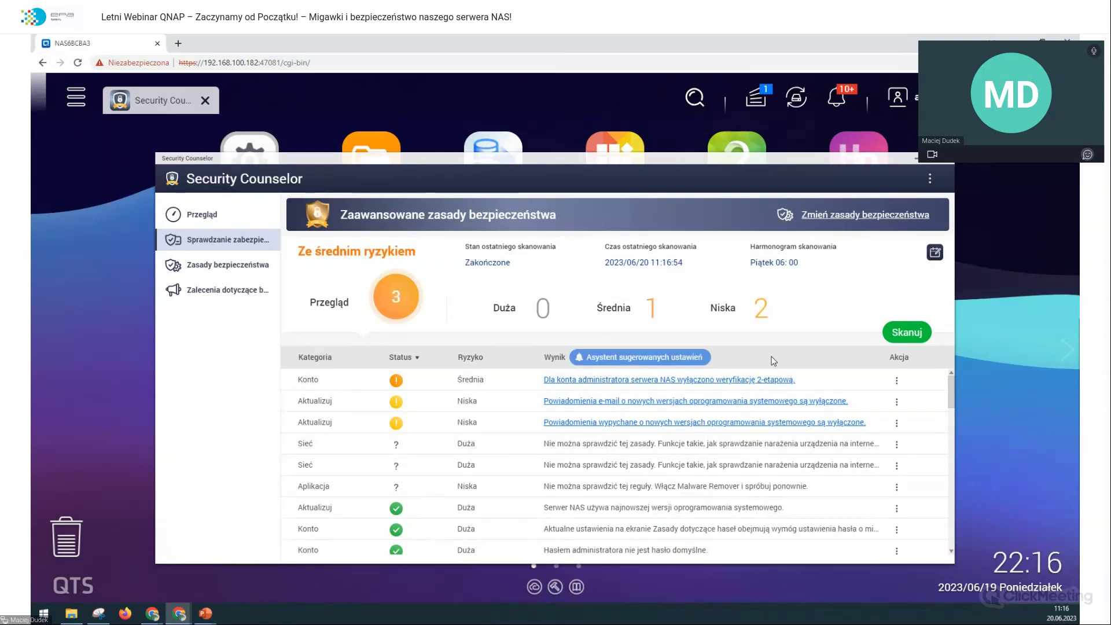
pyautogui.click(764, 403)
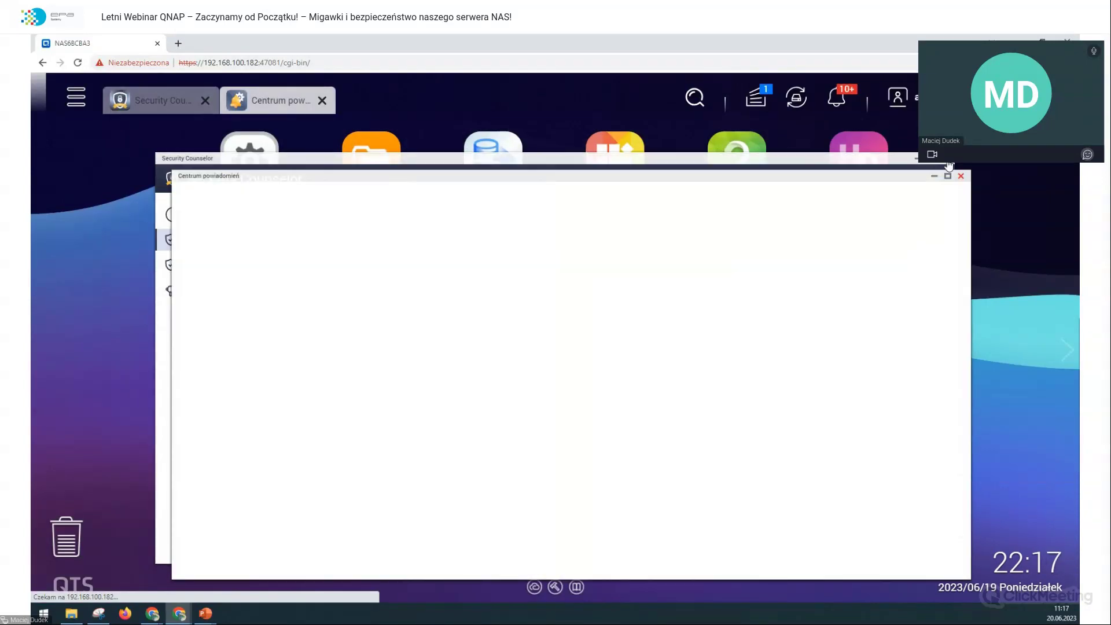
# Step: Close Security Counselor, dismiss Notification Center's startup prompts, and open the service accounts section
pyautogui.click(949, 167)
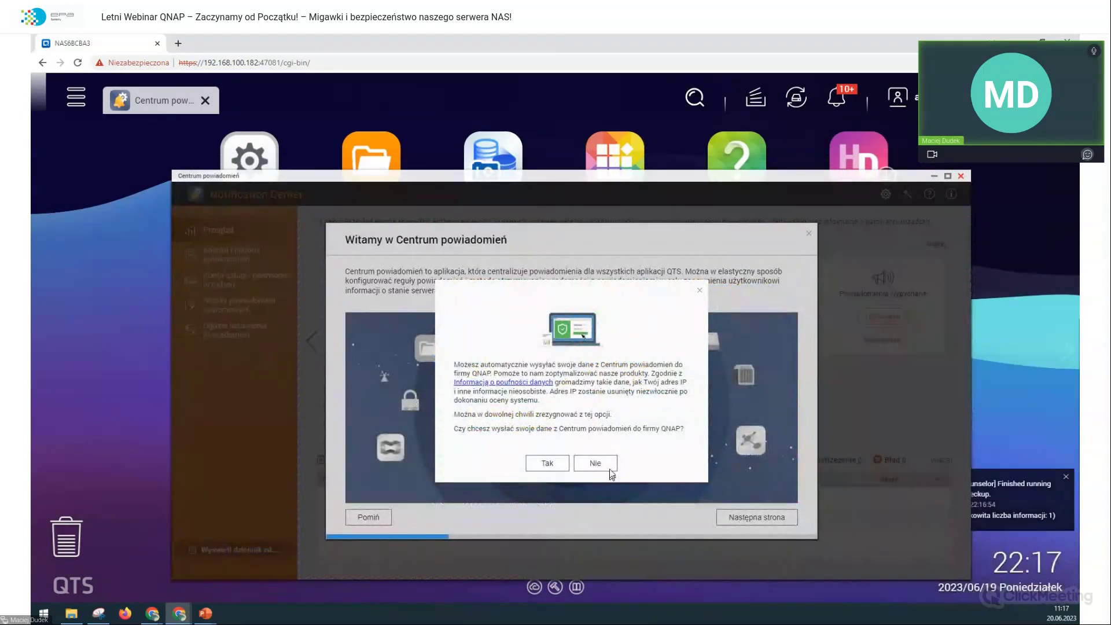
pyautogui.click(596, 463)
pyautogui.click(376, 516)
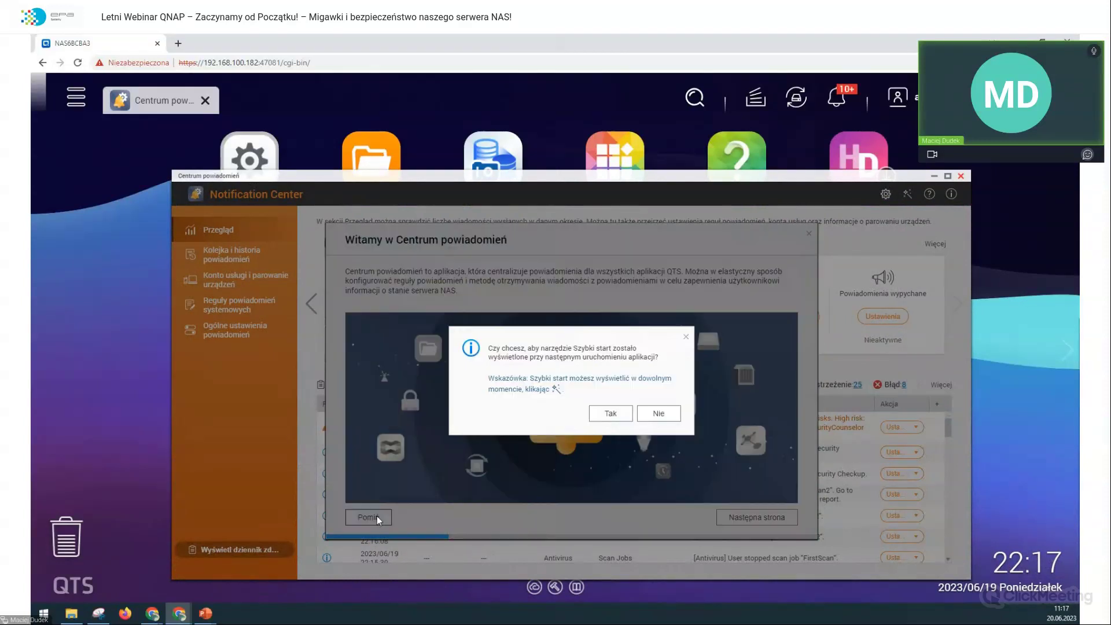
pyautogui.click(654, 414)
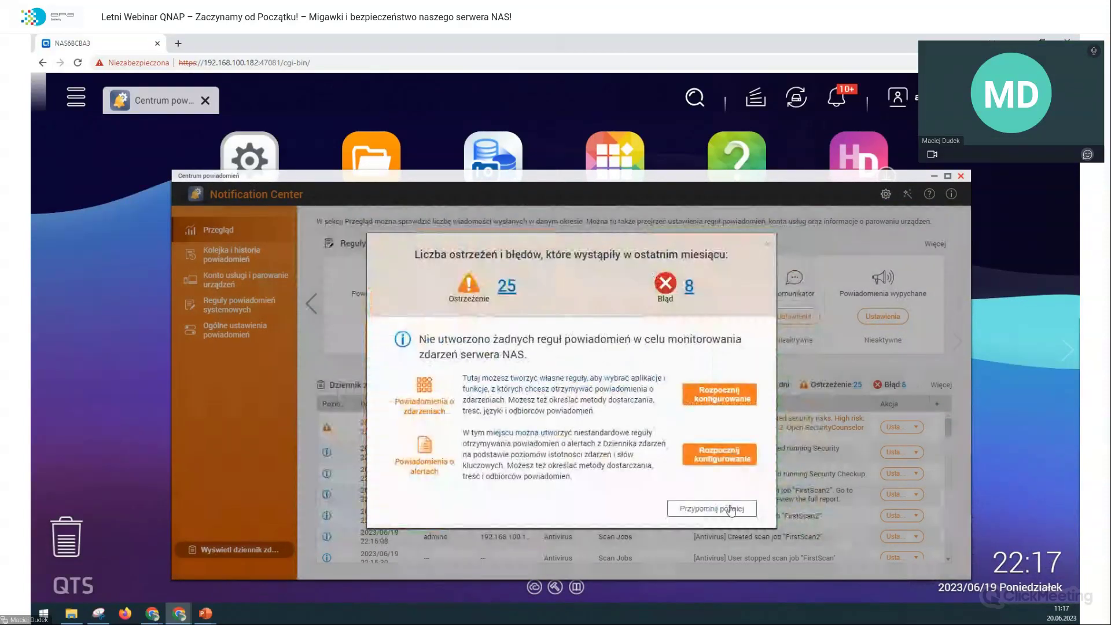
pyautogui.click(699, 514)
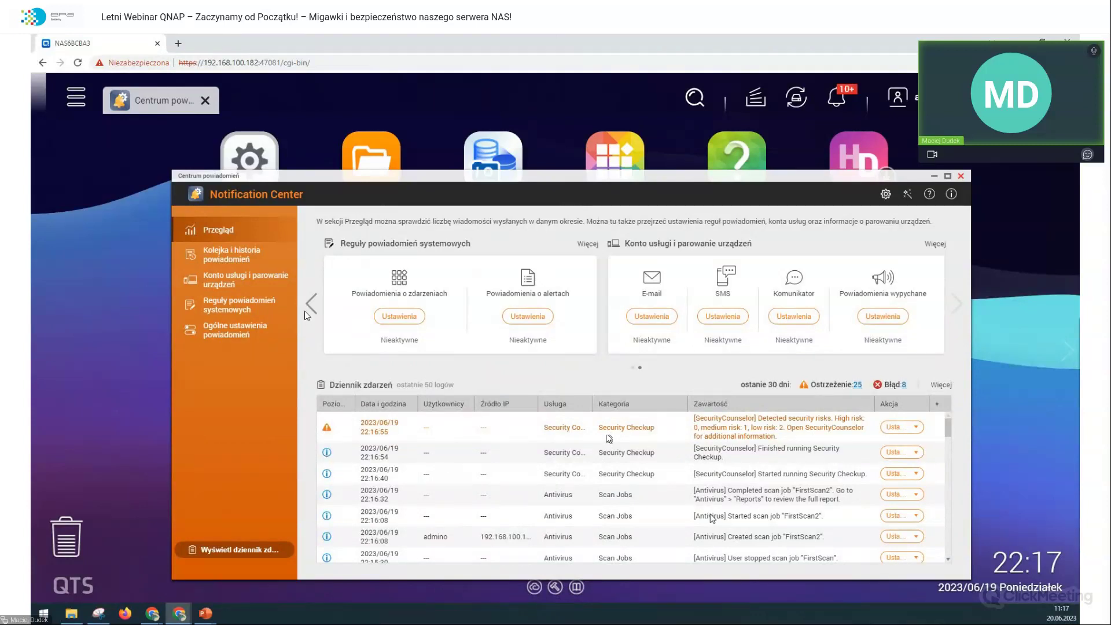
pyautogui.click(269, 288)
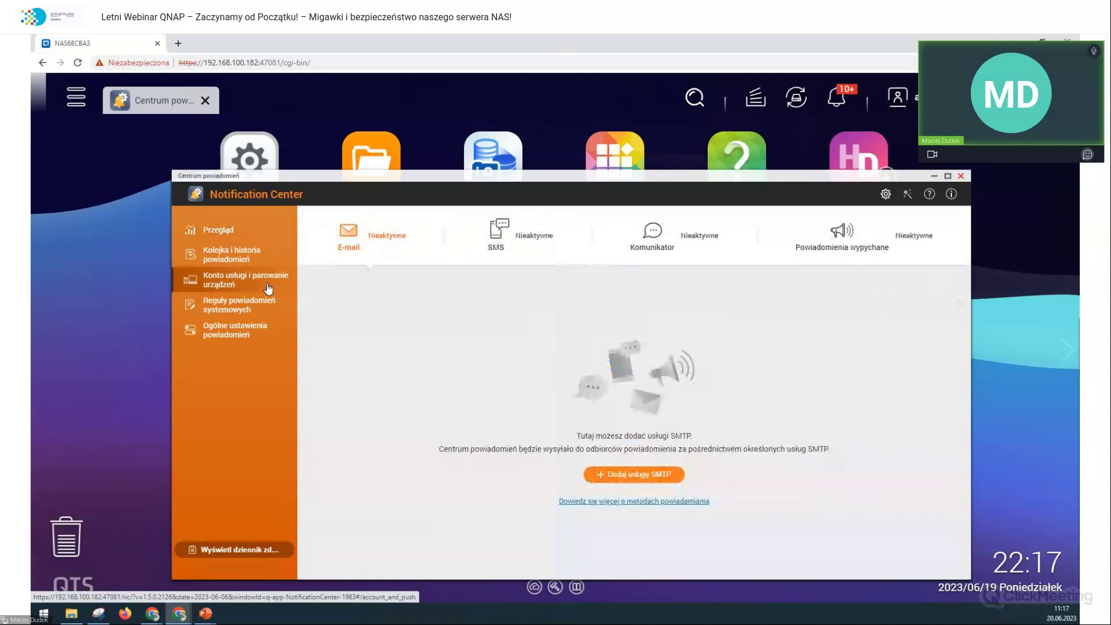
# Step: Look through the SMS, instant messaging and push notification pages, then return to E-mail
pyautogui.click(473, 235)
pyautogui.click(625, 239)
pyautogui.click(810, 229)
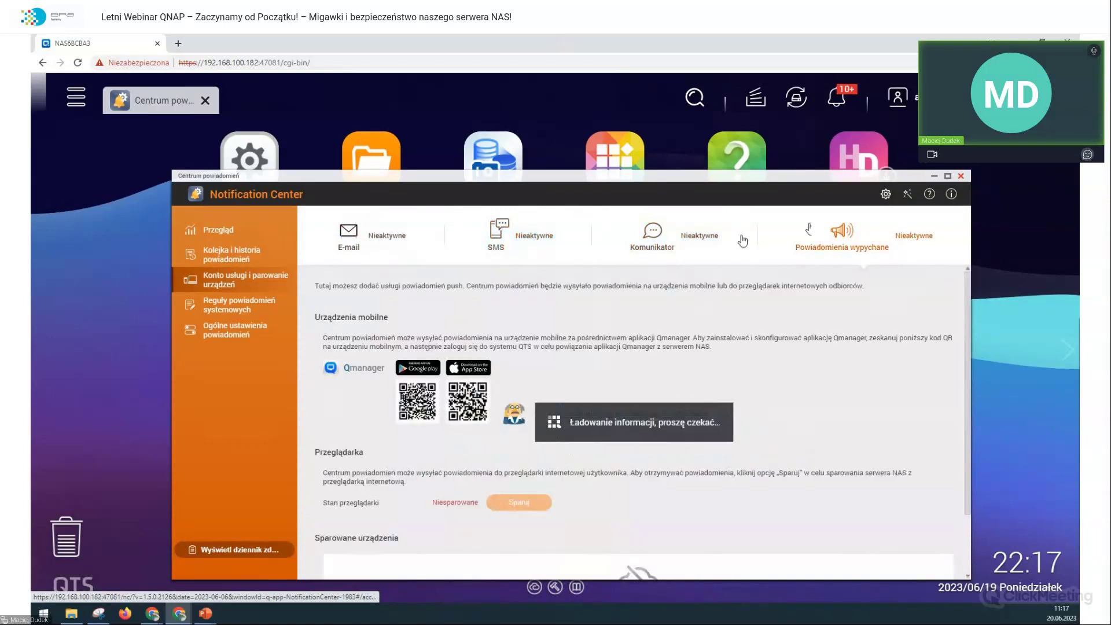
pyautogui.click(370, 246)
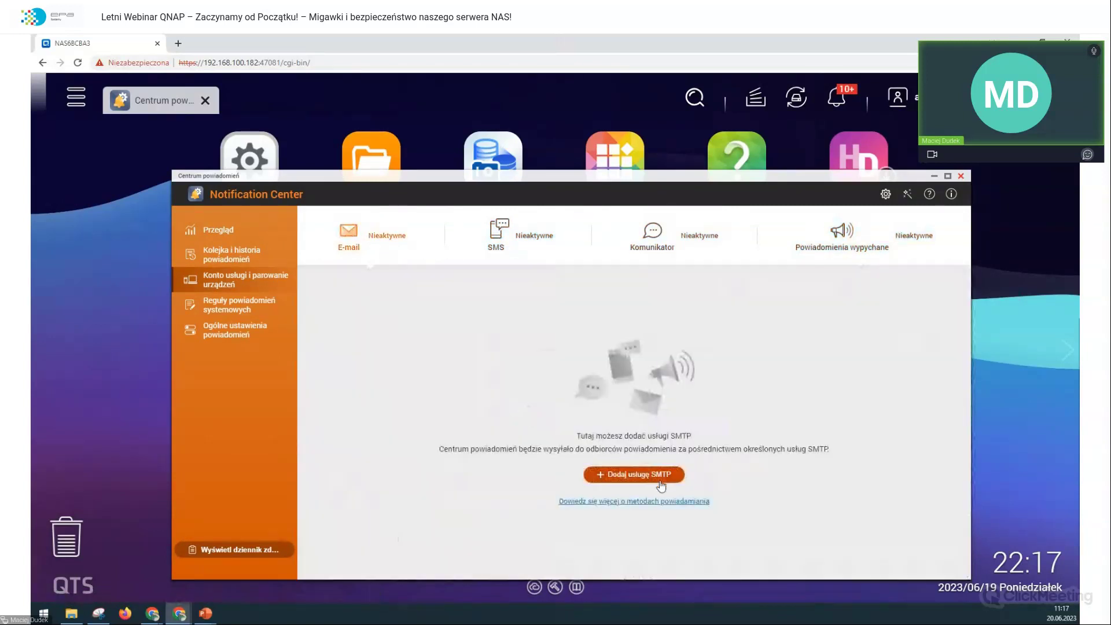
# Step: Add an SMTP e-mail service with Gmail as the provider and begin Google sign-in
pyautogui.click(664, 478)
pyautogui.click(594, 359)
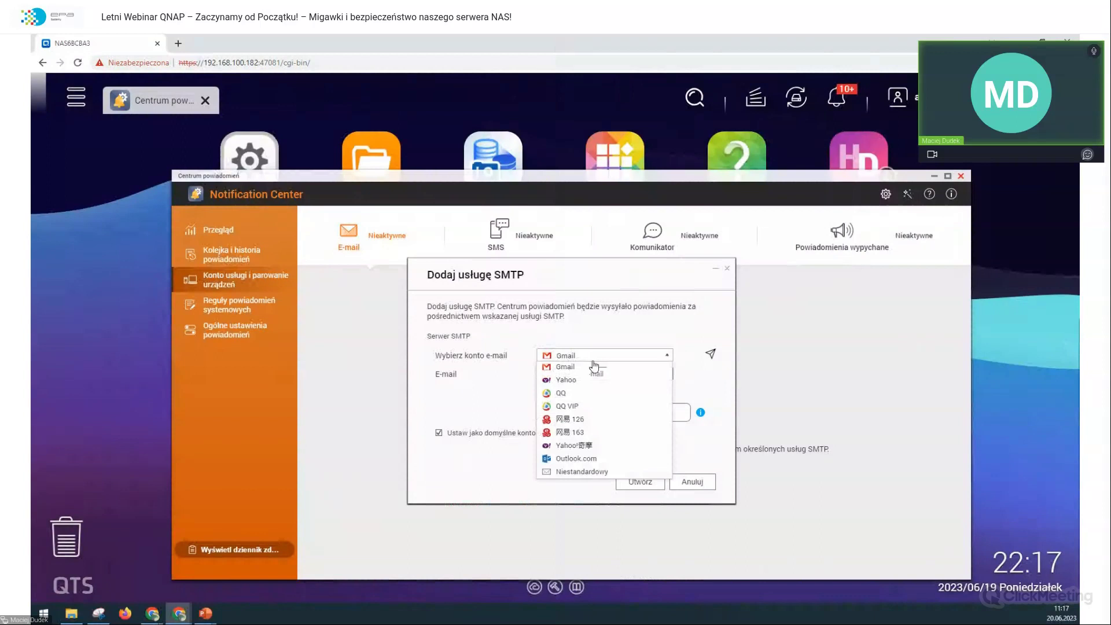
pyautogui.click(593, 366)
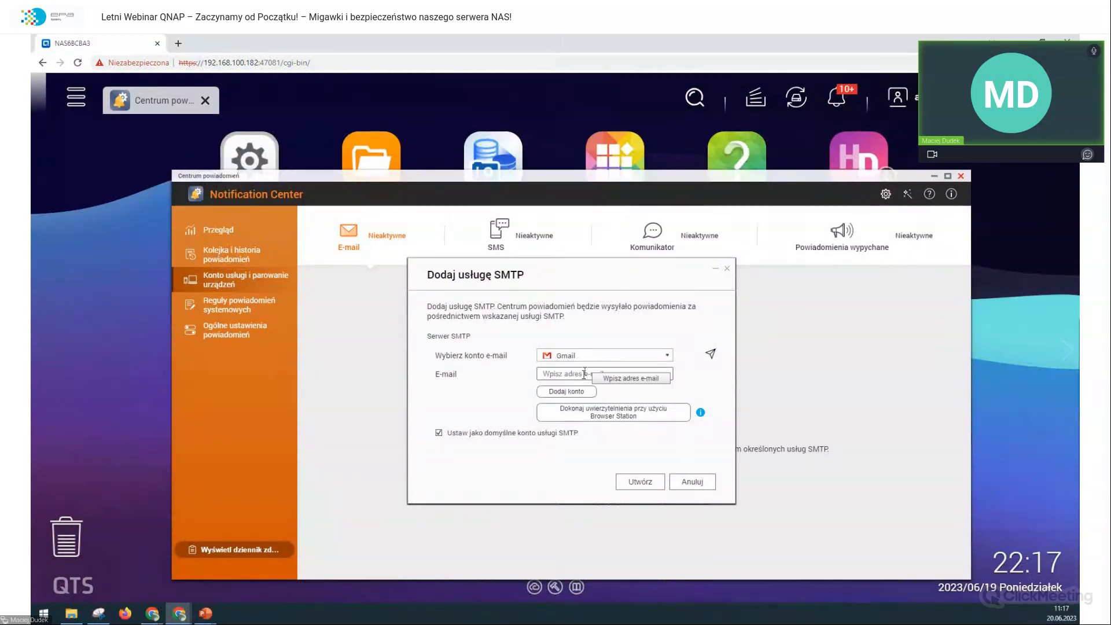
pyautogui.click(585, 373)
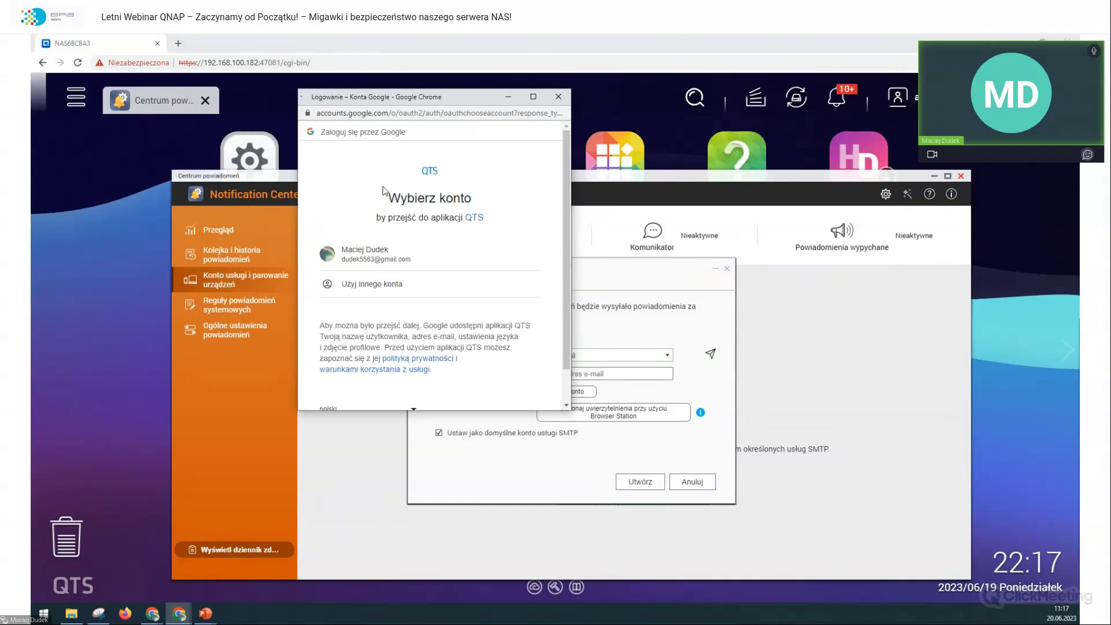
# Step: Sign in with another Google account's e-mail and password, and allow QTS to send e-mail
pyautogui.scroll(-1, 383, 199)
pyautogui.scroll(1, 379, 258)
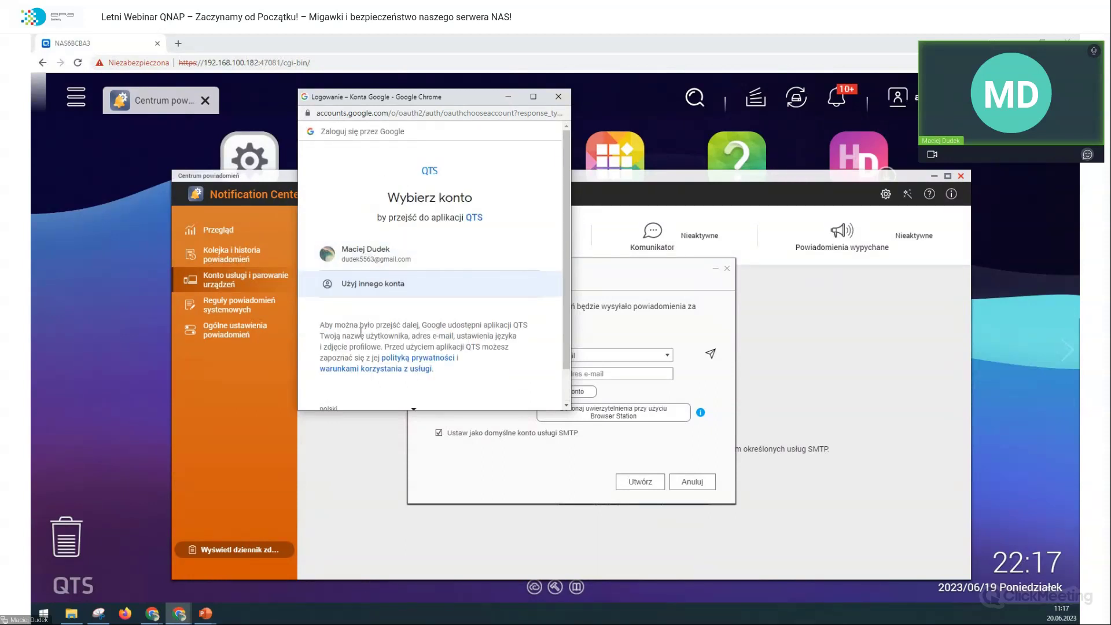
pyautogui.click(383, 294)
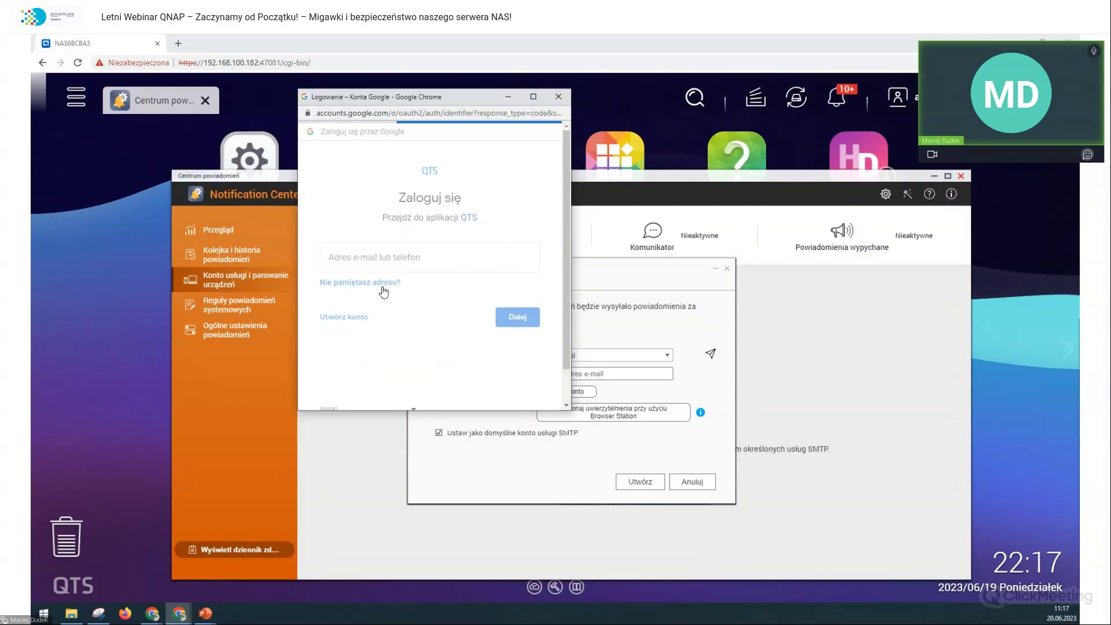
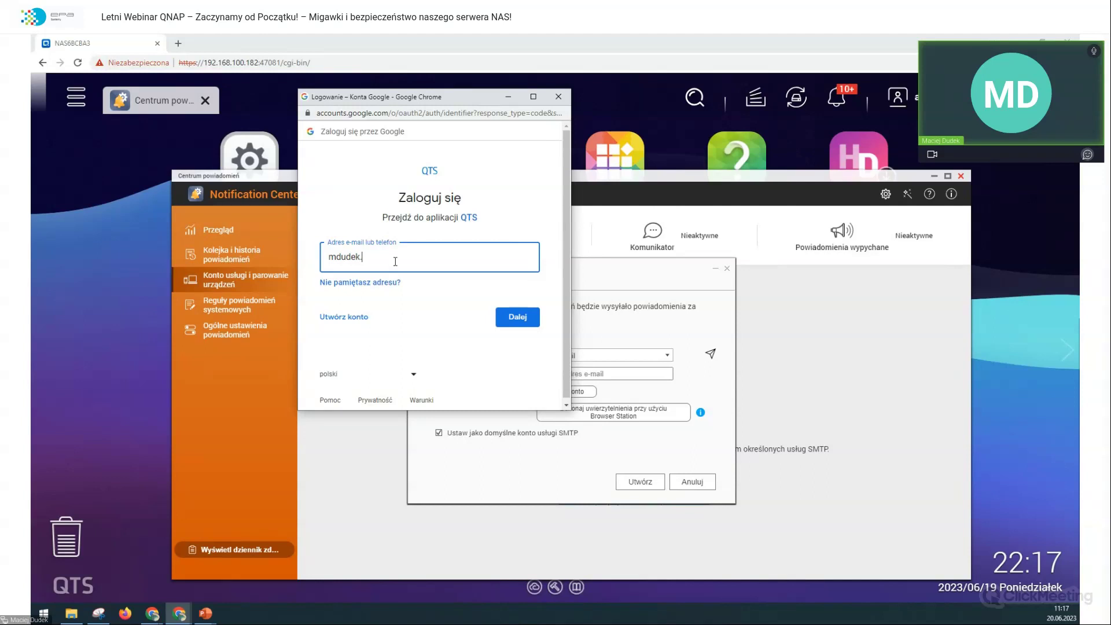
pyautogui.press('Return')
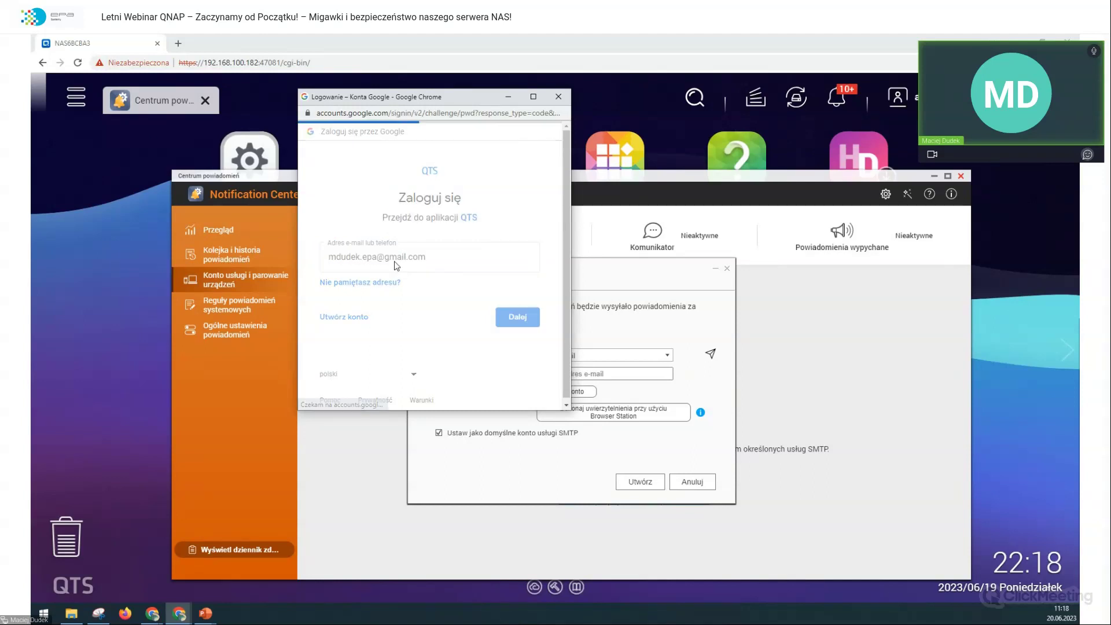
pyautogui.write('*************')
pyautogui.press('Return')
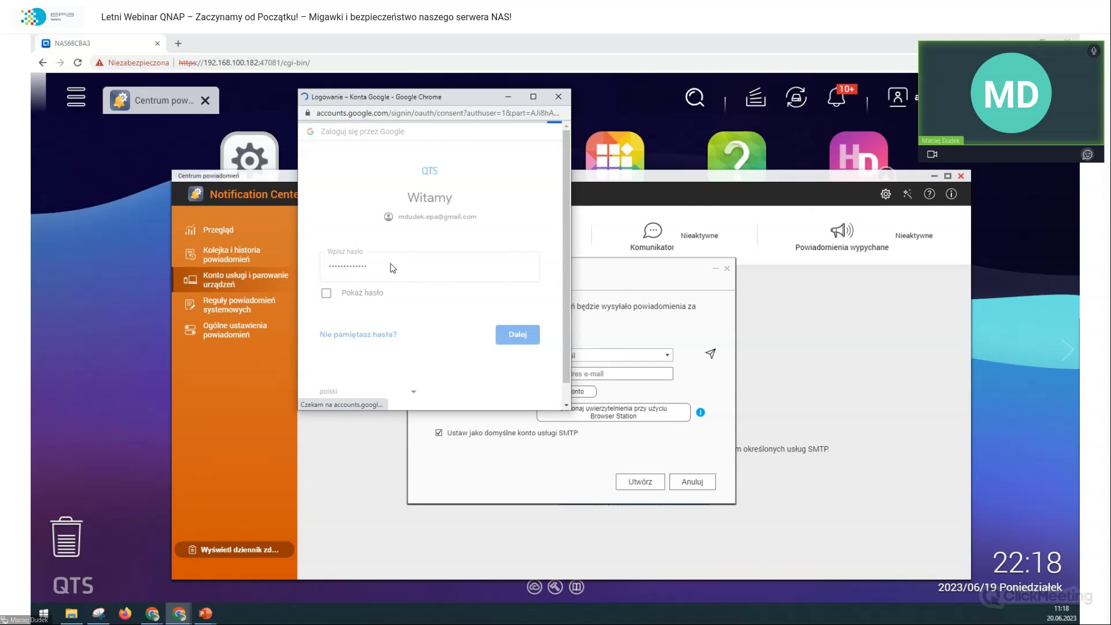
pyautogui.scroll(-5, 410, 278)
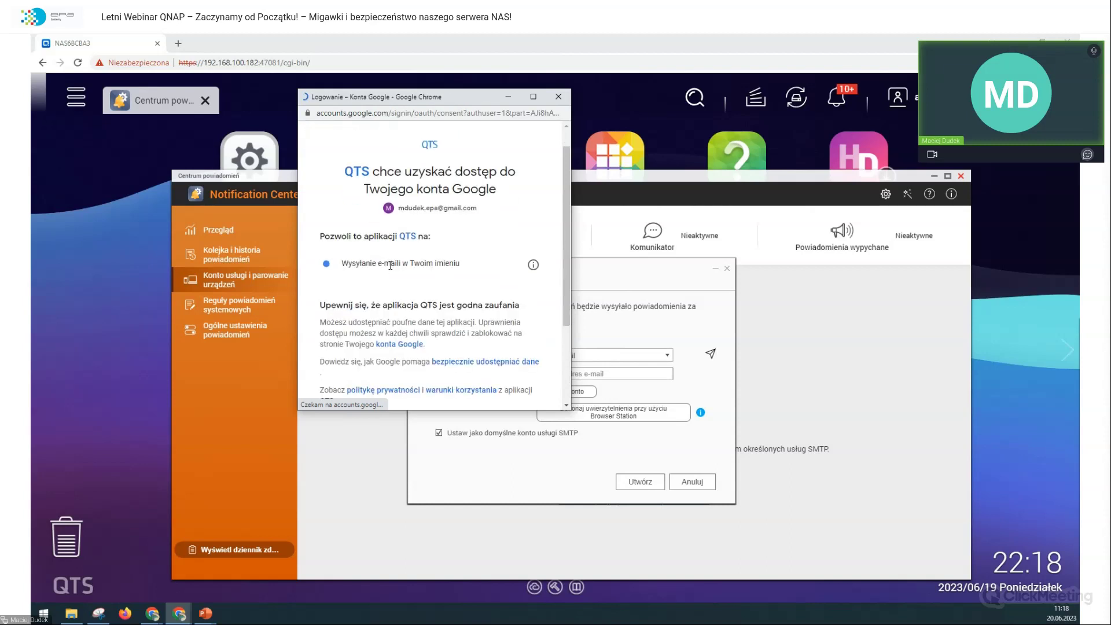
pyautogui.click(491, 321)
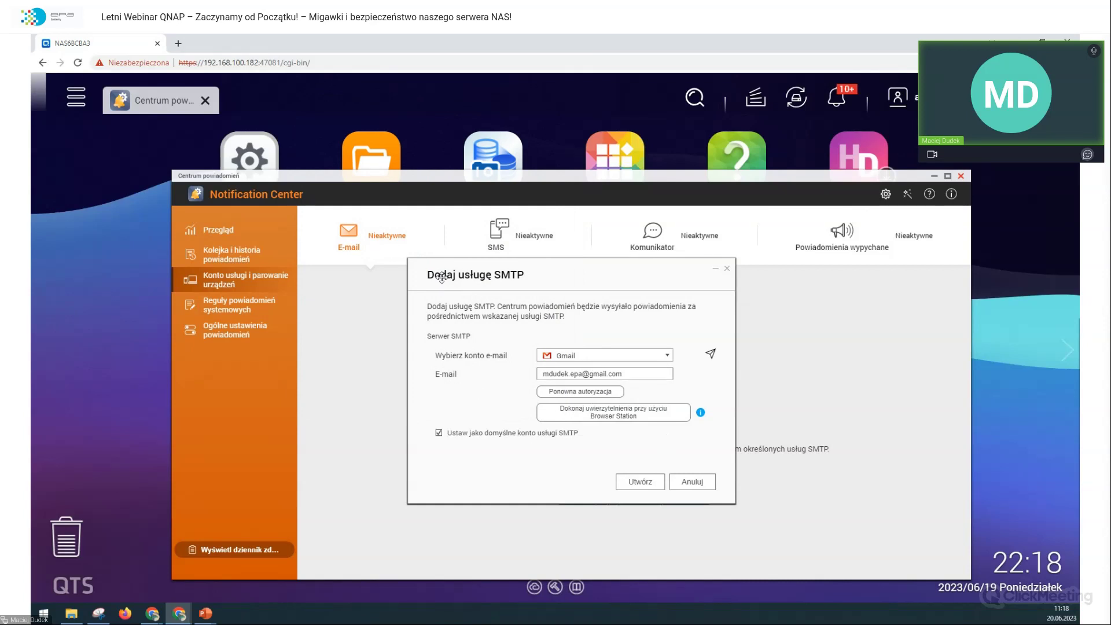
# Step: Keep Gmail selected in the Add SMTP service dialog and create the service
pyautogui.click(667, 357)
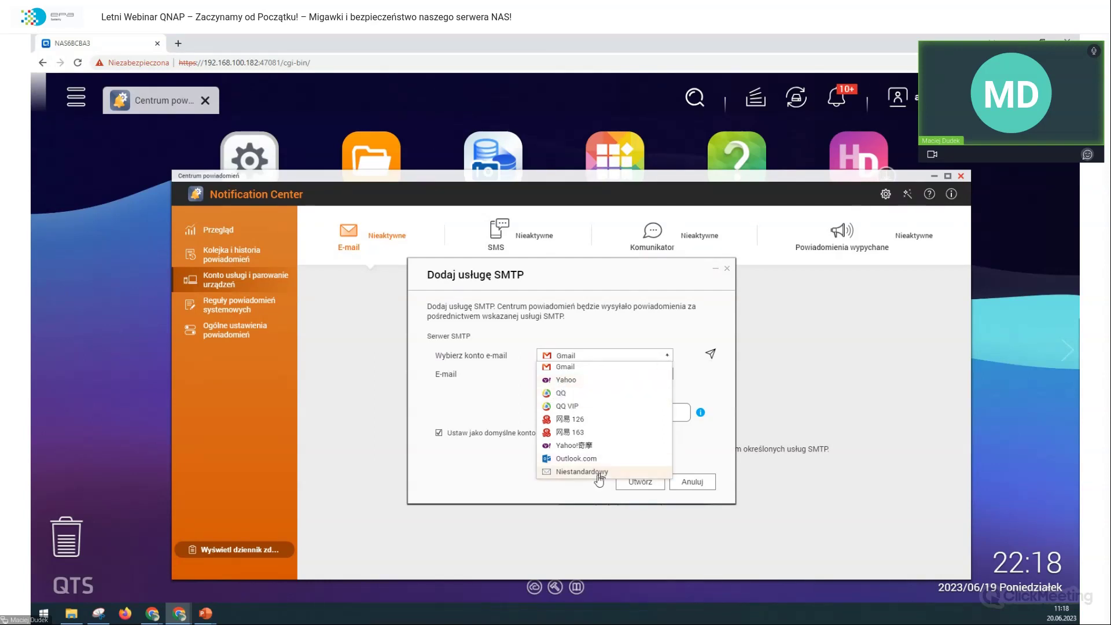
pyautogui.click(711, 381)
pyautogui.click(651, 484)
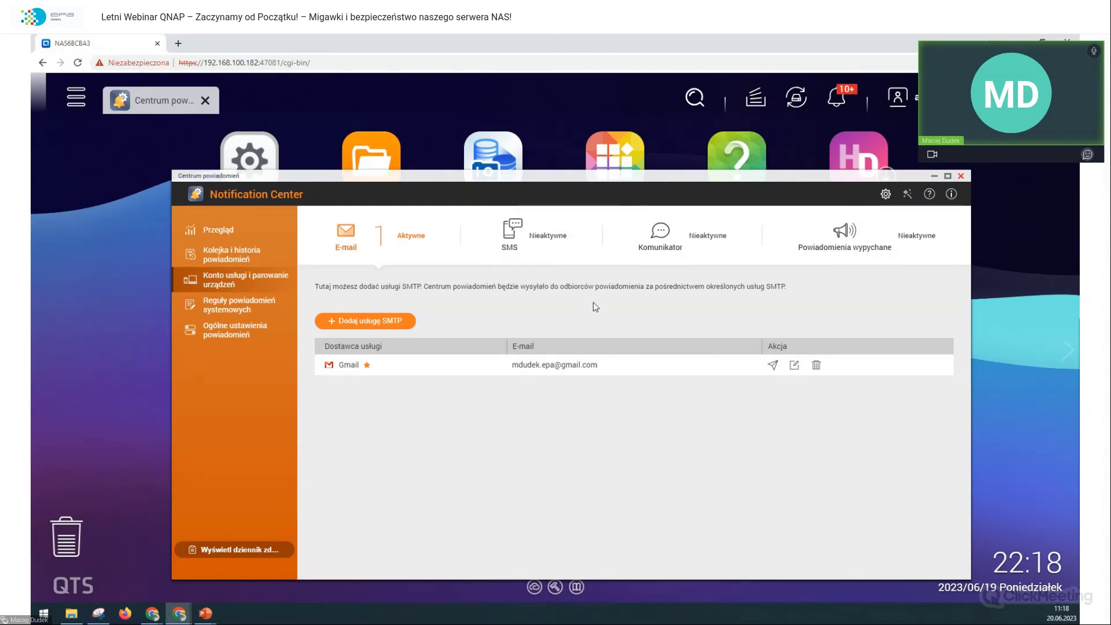
# Step: On the SMS page, browse SMSC providers, pick custom, then cancel without adding a service
pyautogui.click(571, 241)
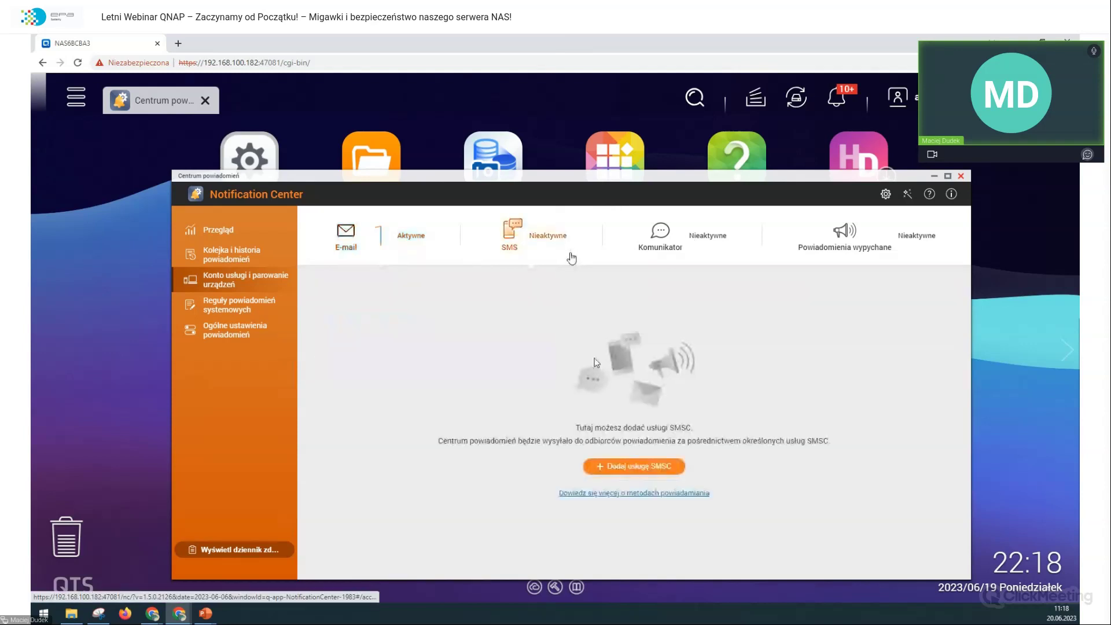
pyautogui.click(662, 467)
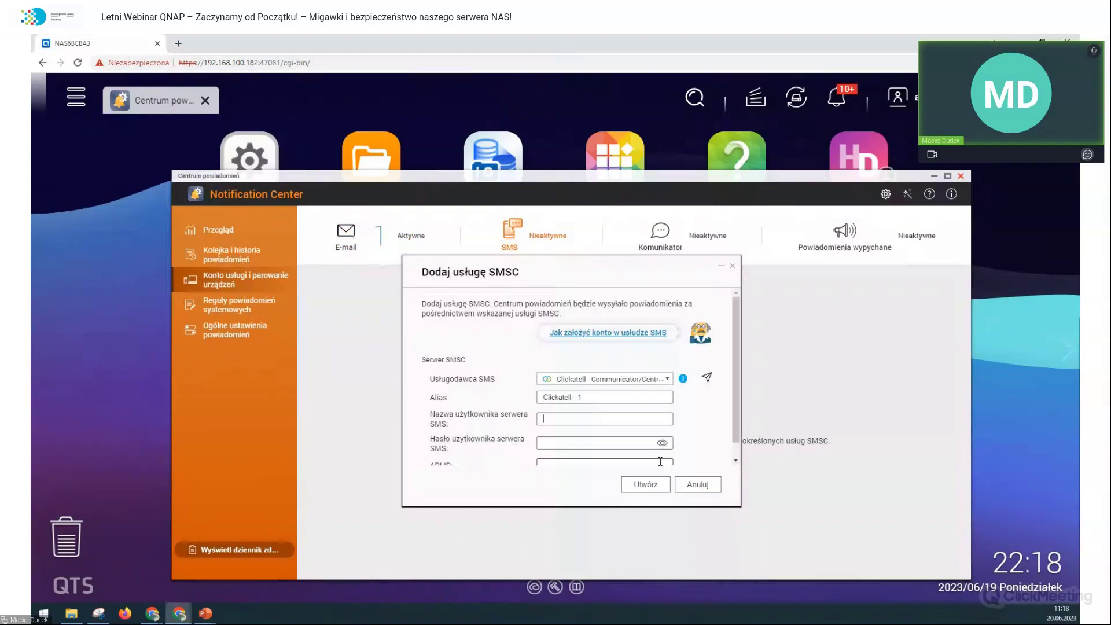
pyautogui.click(630, 392)
pyautogui.click(637, 378)
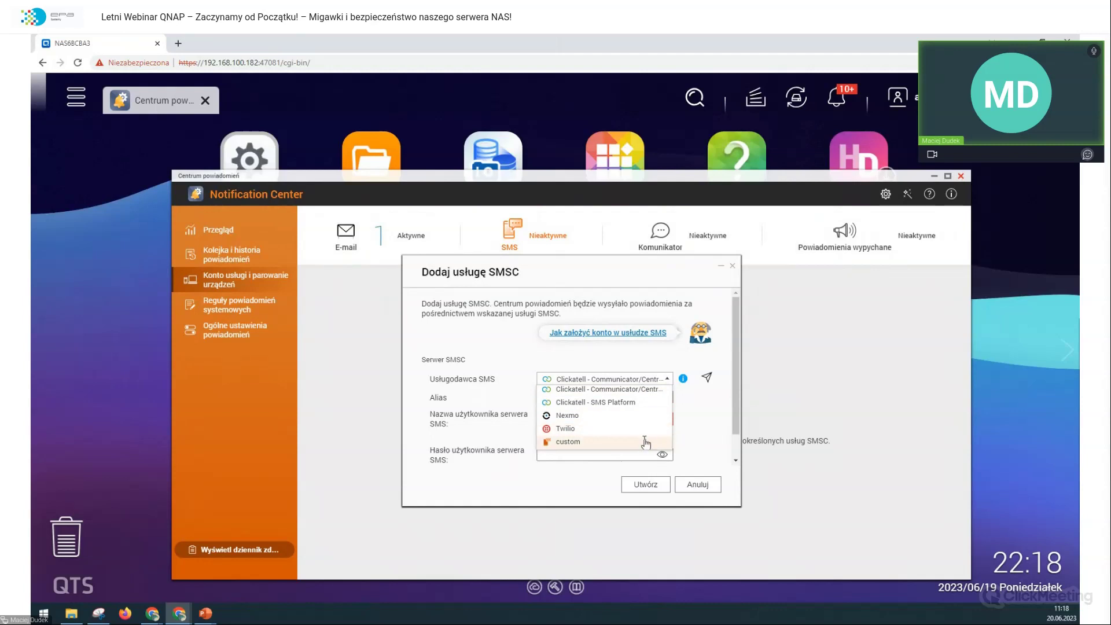
pyautogui.click(643, 441)
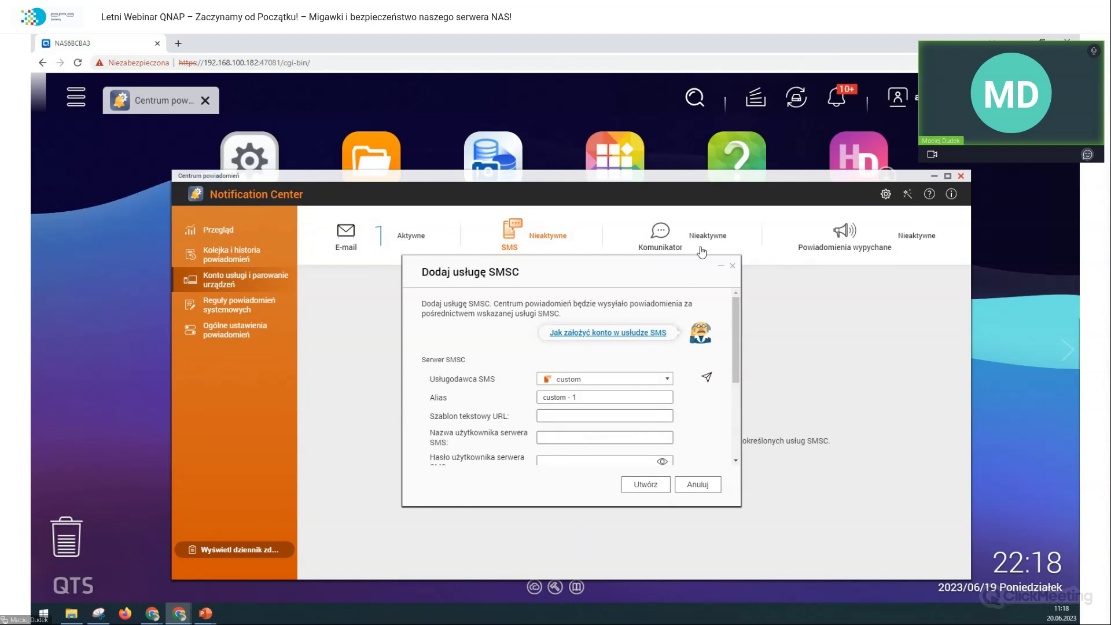
pyautogui.scroll(-2, 677, 424)
pyautogui.scroll(2, 674, 423)
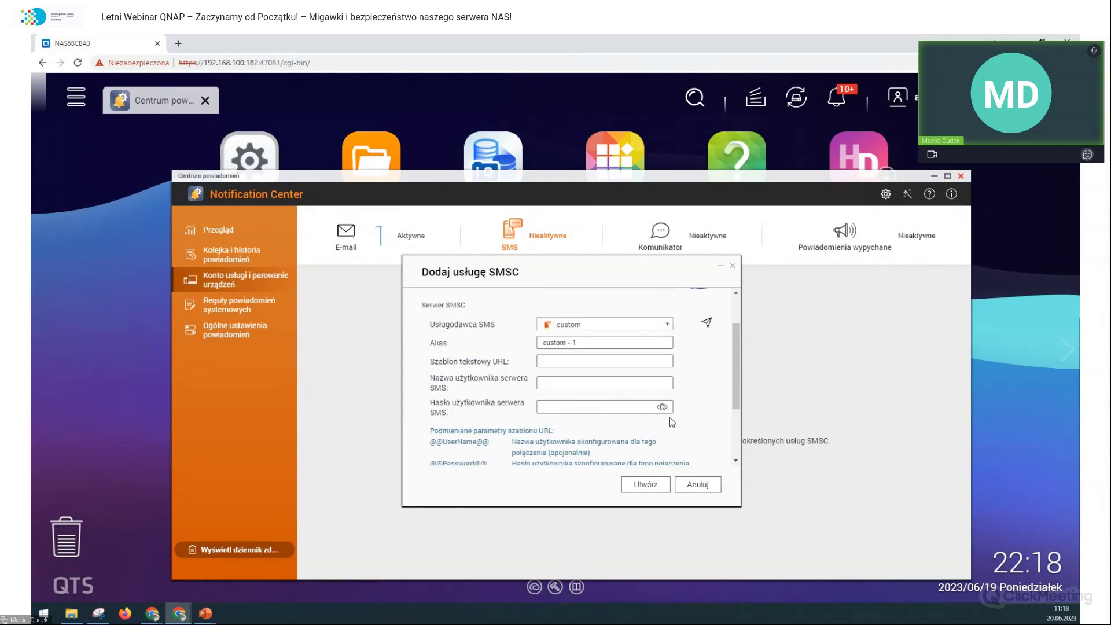
pyautogui.click(711, 489)
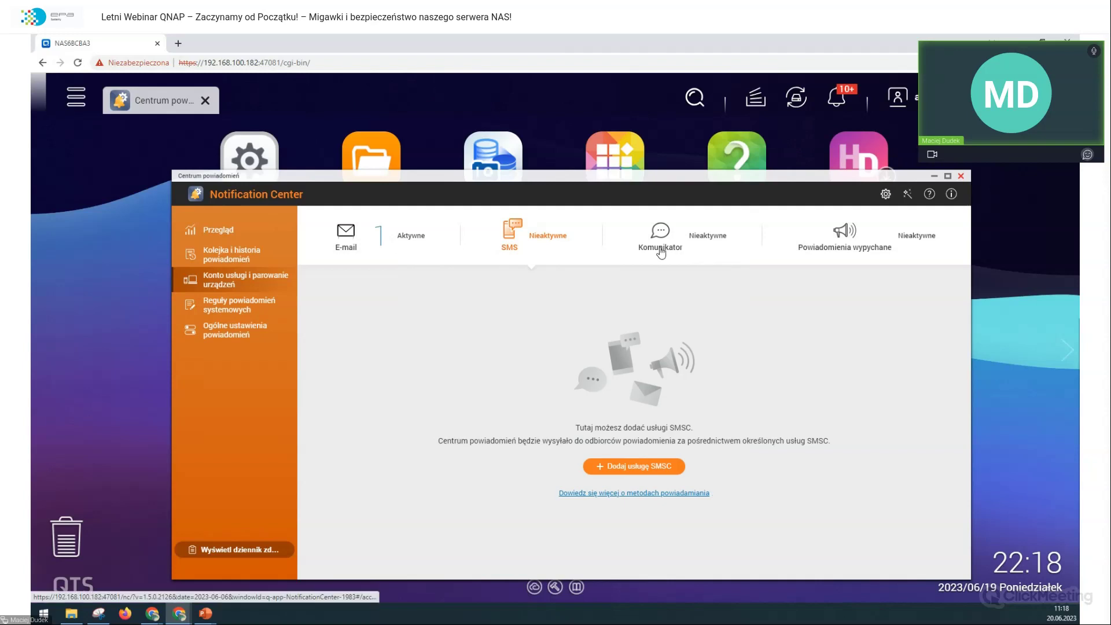
# Step: From the instant messaging page, follow the myQNAPcloud link and start its setup wizard
pyautogui.click(658, 251)
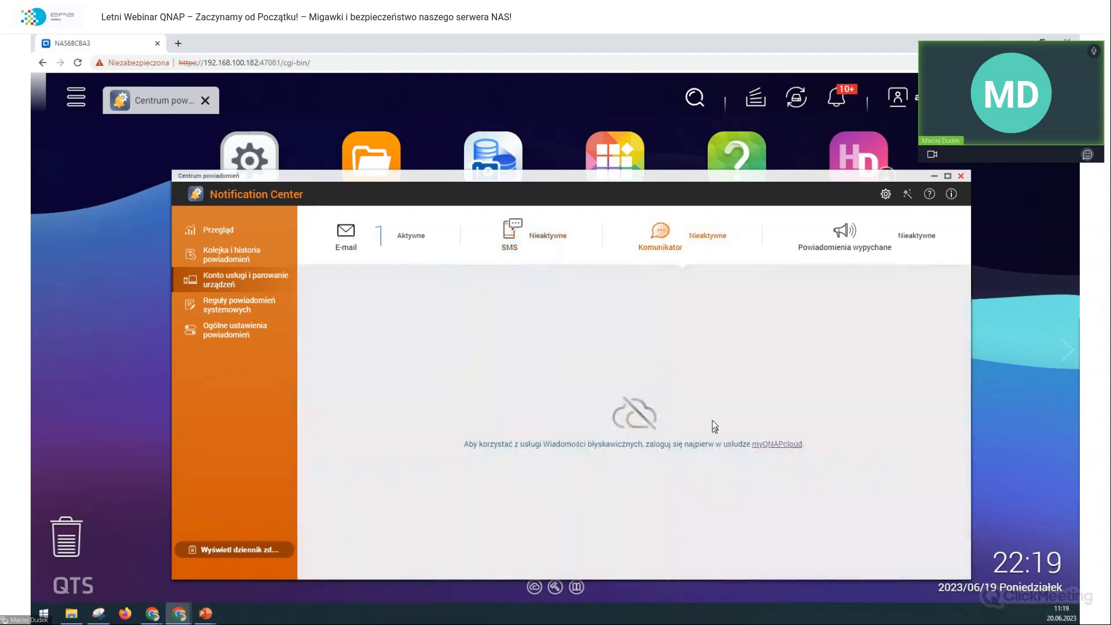
pyautogui.click(770, 445)
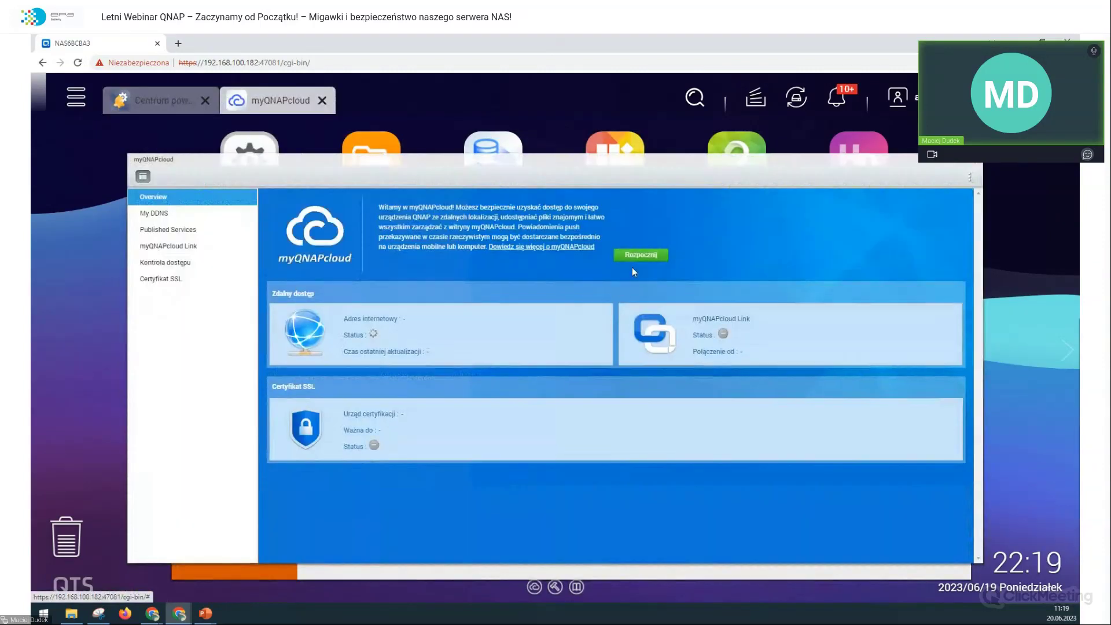
pyautogui.click(641, 255)
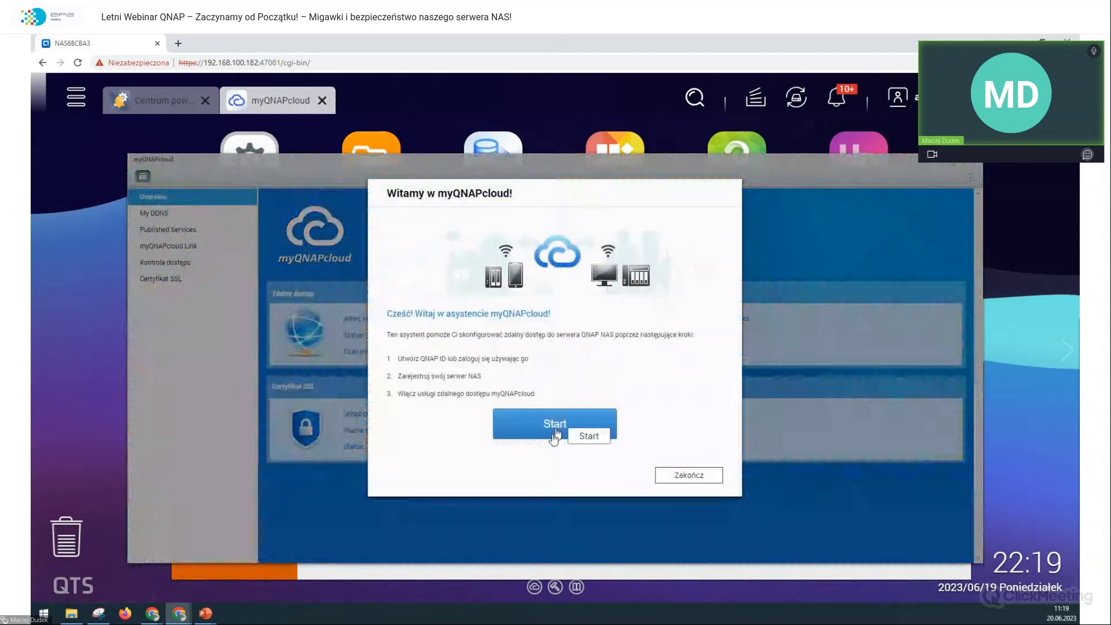
# Step: Submit the QNAP ID e-mail and password in the wizard, dismiss error -11, and open the main menu
pyautogui.click(556, 428)
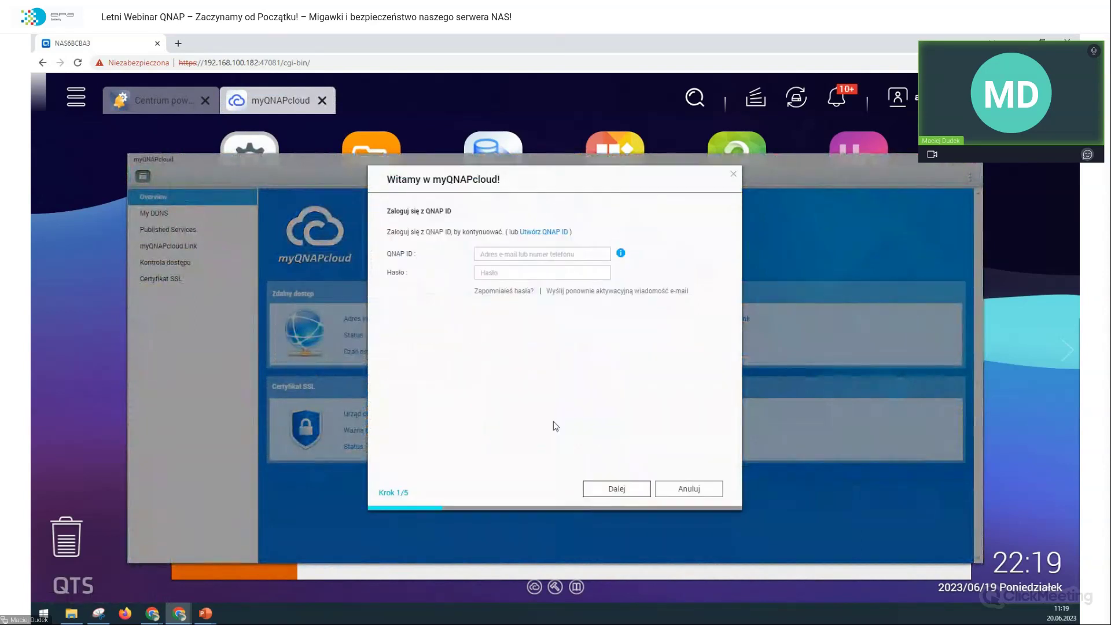
pyautogui.click(515, 248)
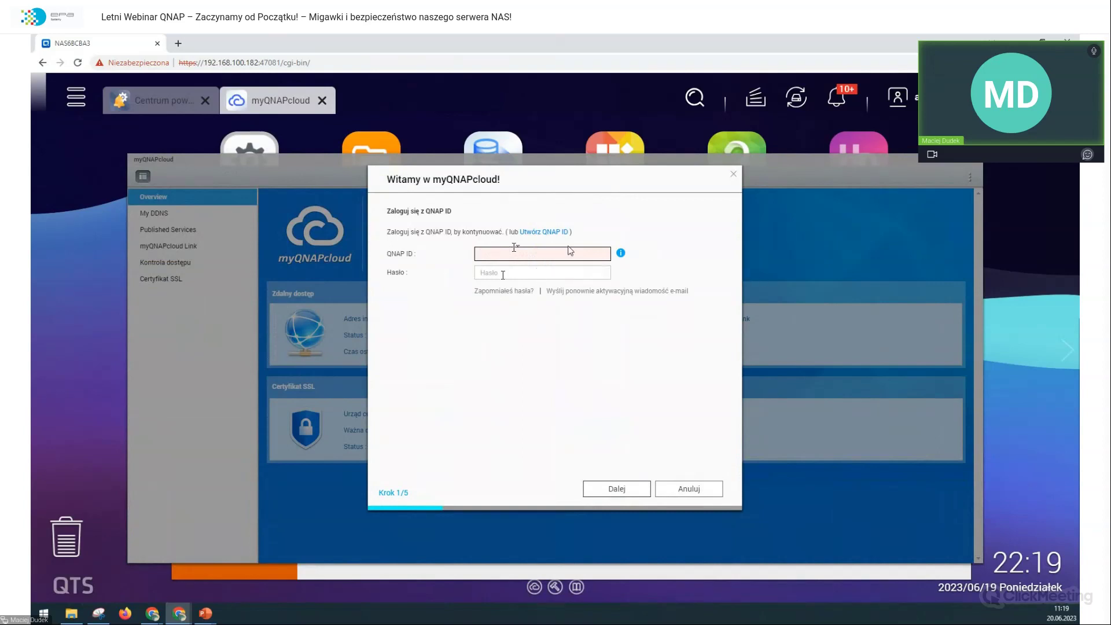
pyautogui.press('Tab')
pyautogui.write('•••')
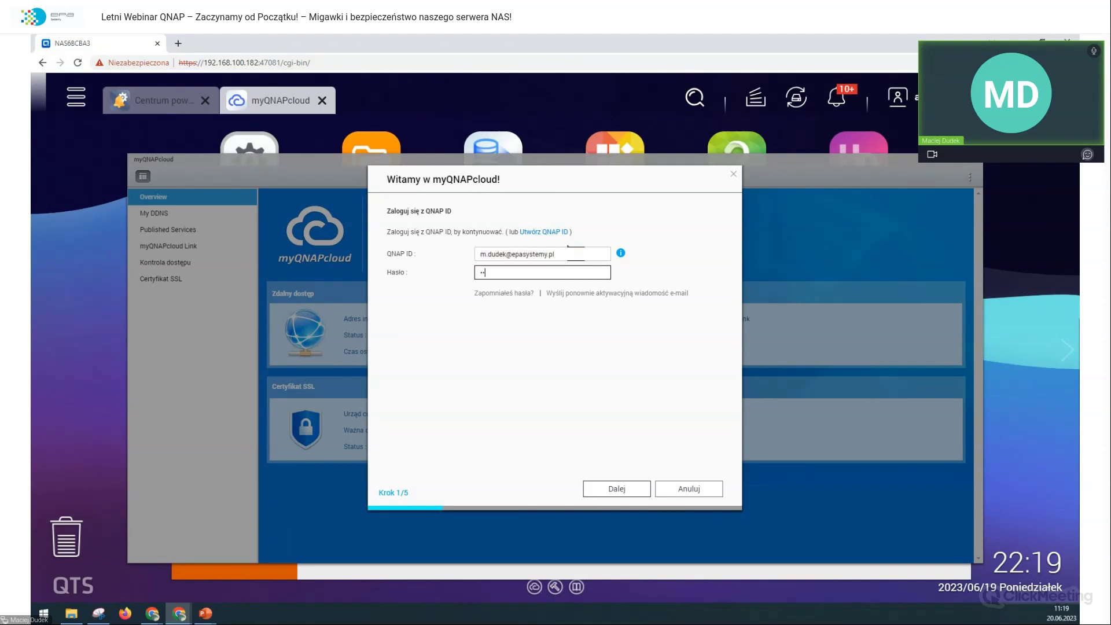
pyautogui.write('•••••••••')
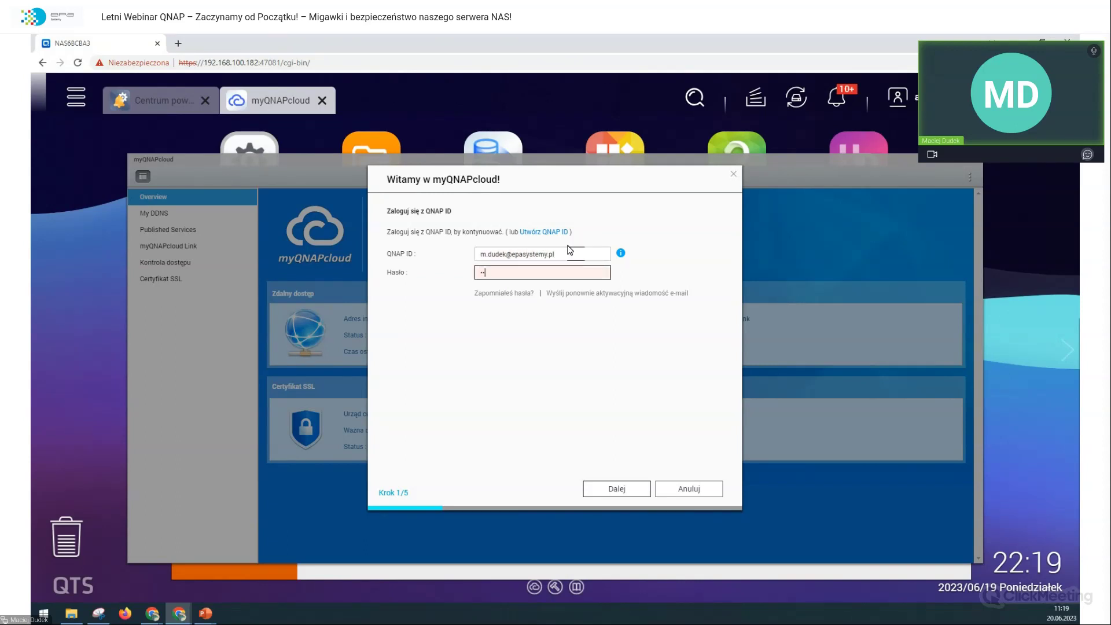
pyautogui.write('•••')
pyautogui.click(623, 489)
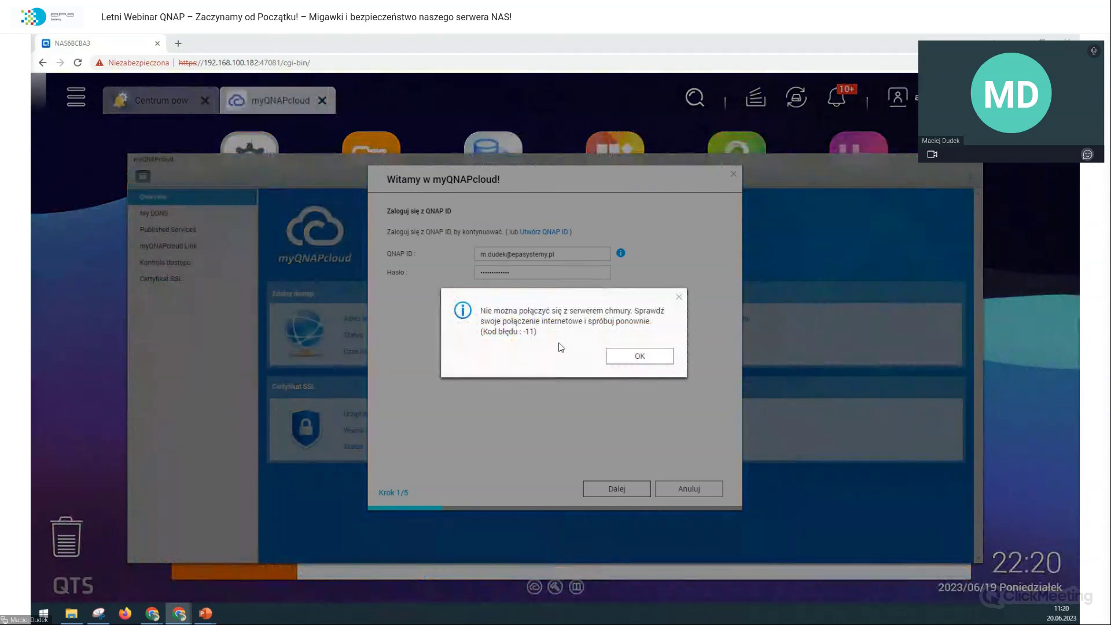
pyautogui.click(610, 357)
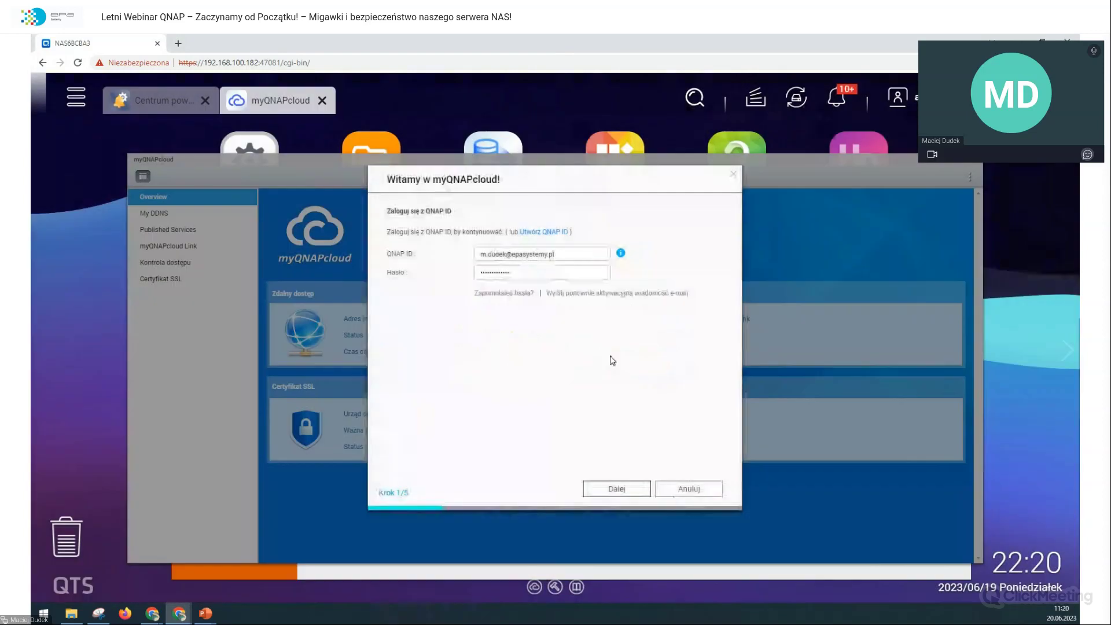
pyautogui.click(71, 98)
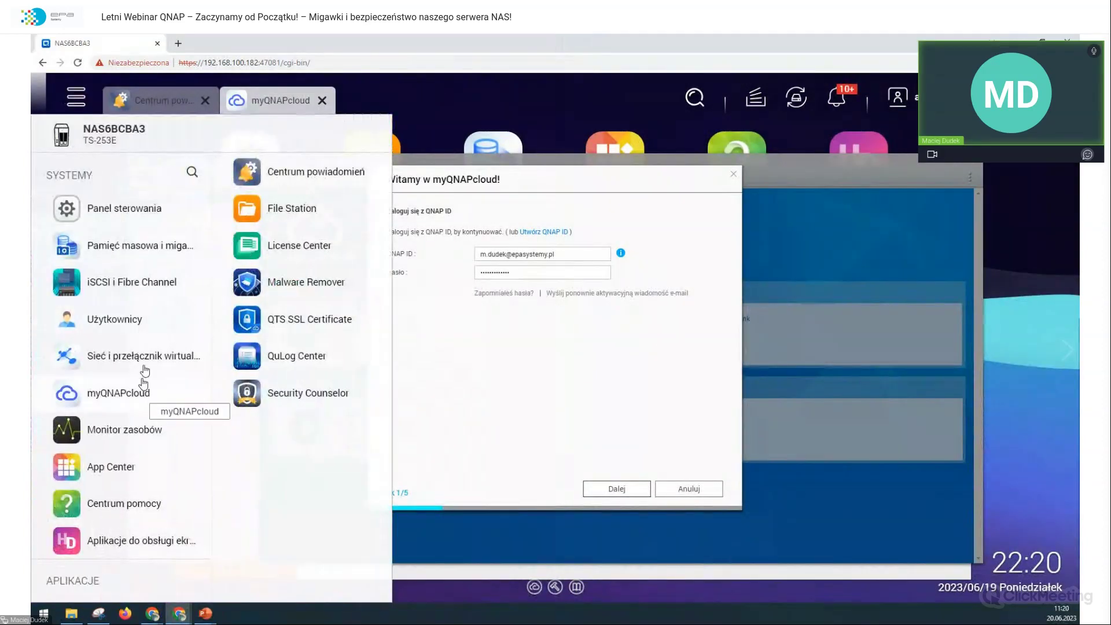
# Step: Launch App Center, view installed apps, then list all available apps
pyautogui.click(613, 145)
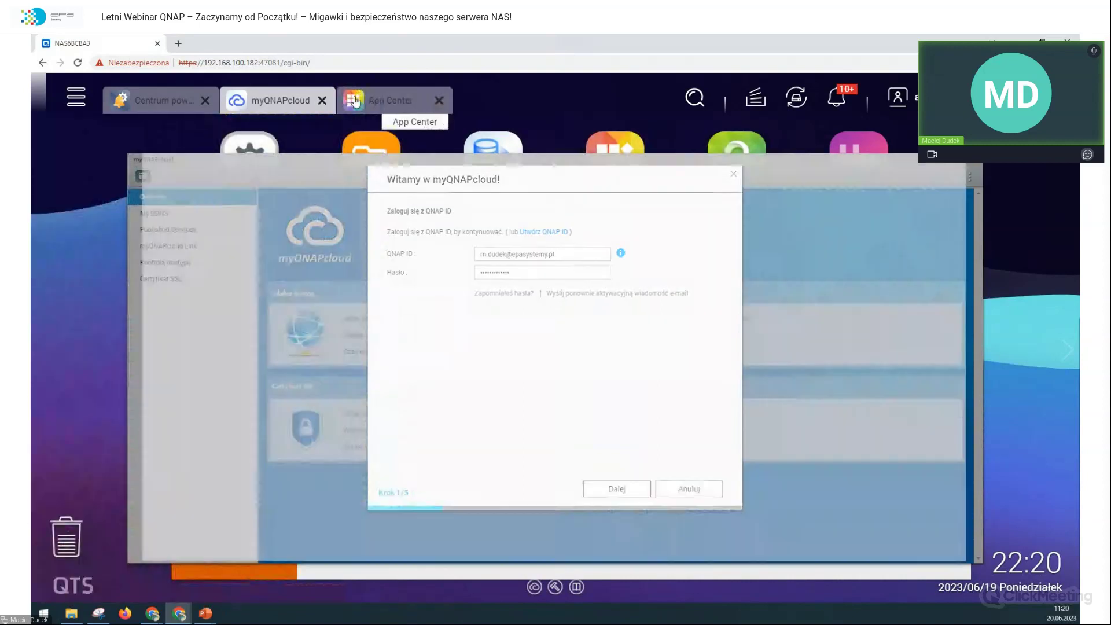
pyautogui.click(382, 100)
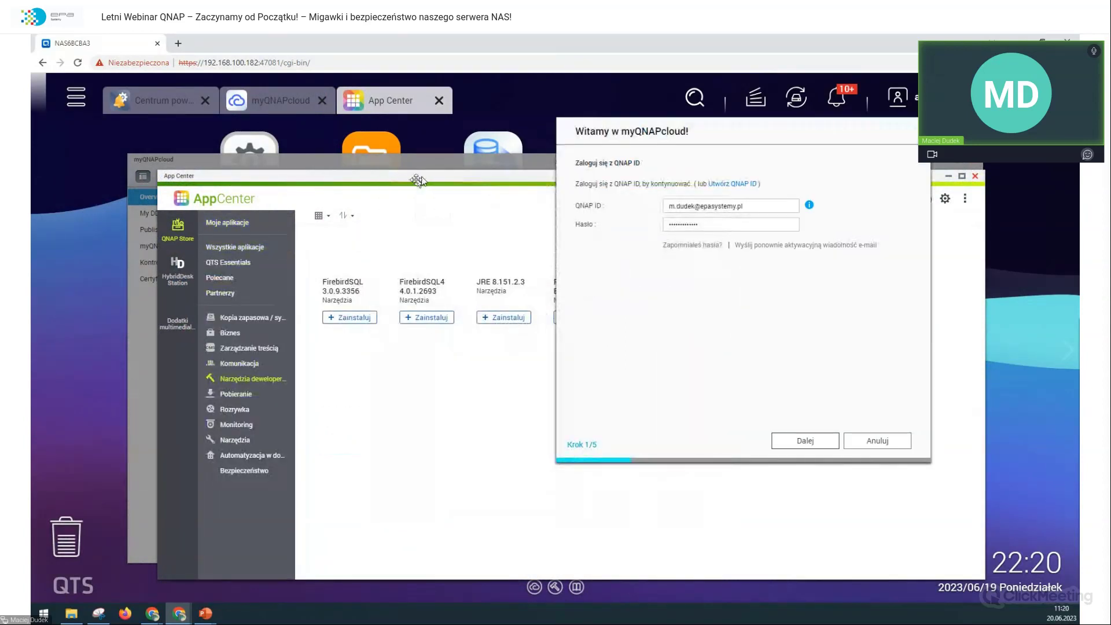
pyautogui.click(227, 223)
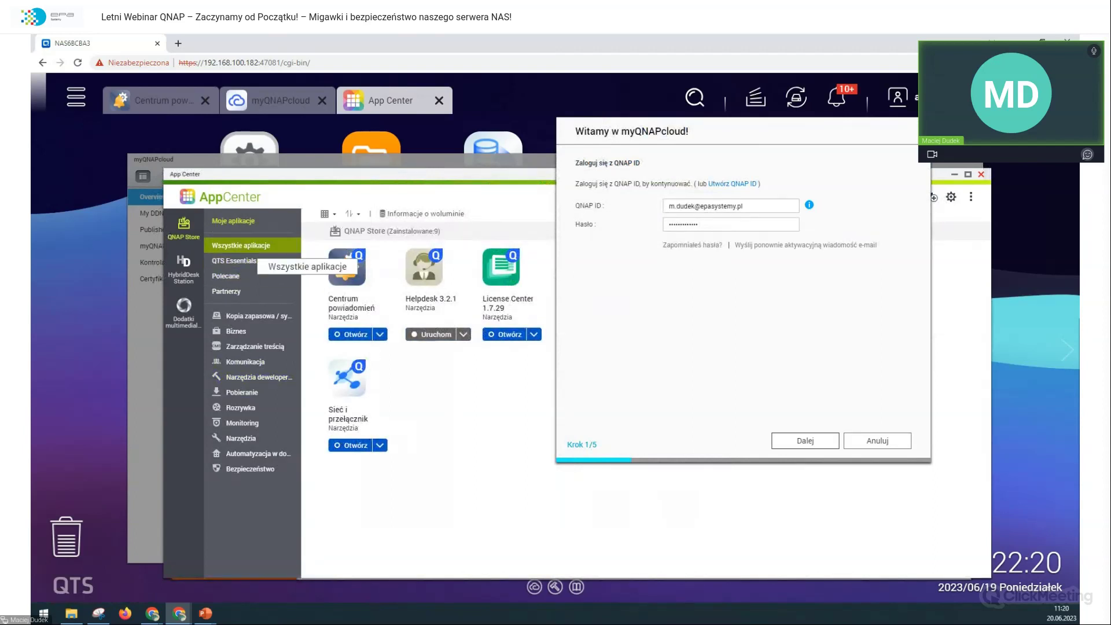
pyautogui.click(243, 246)
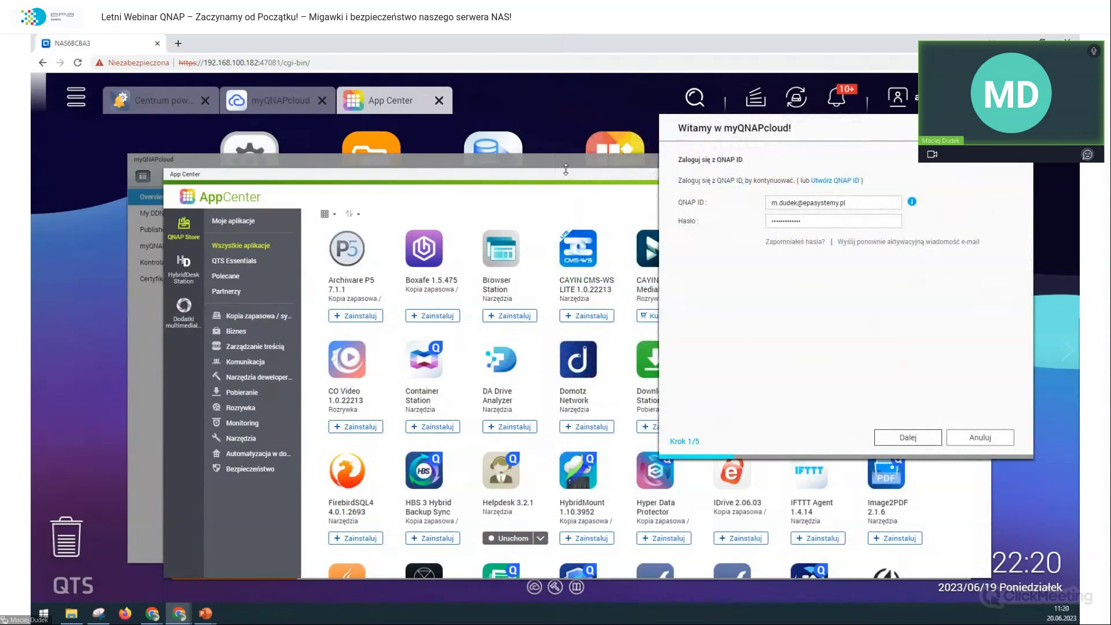
pyautogui.moveTo(561, 174); pyautogui.dragTo(498, 178)
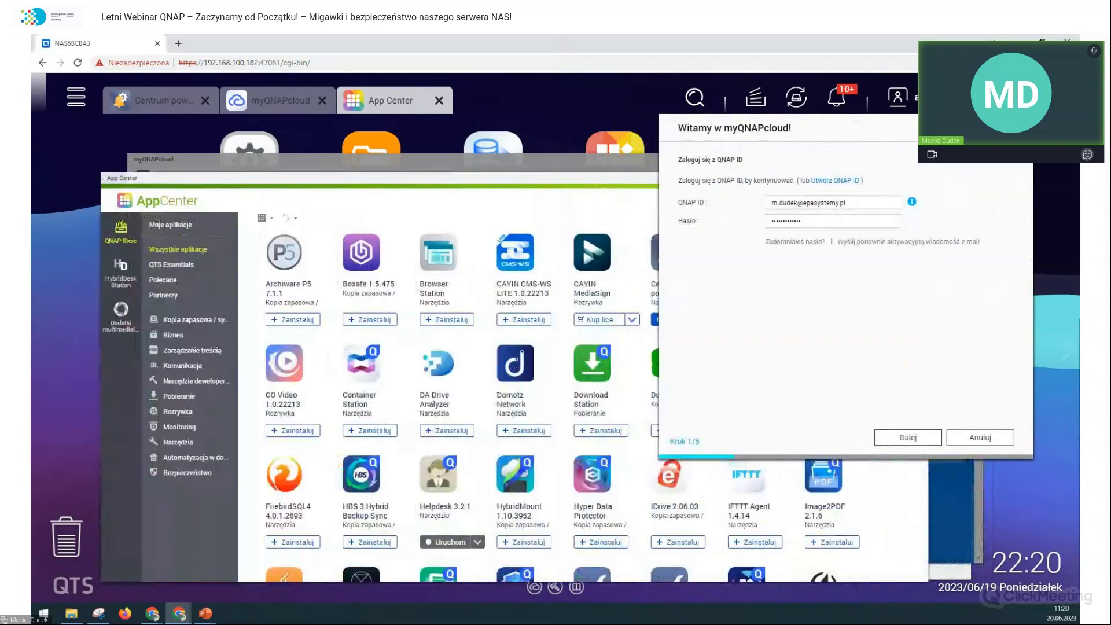
# Step: Cancel the myQNAPcloud sign-in wizard and install HBS 3 Hybrid Backup Sync
pyautogui.click(977, 441)
pyautogui.click(559, 361)
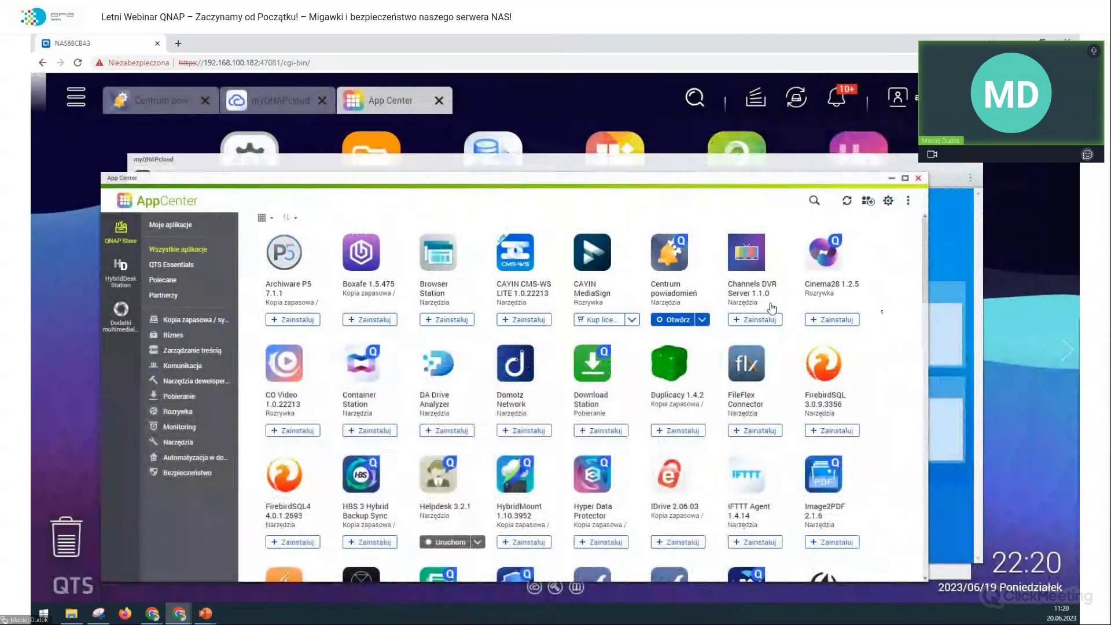
pyautogui.scroll(-3, 772, 308)
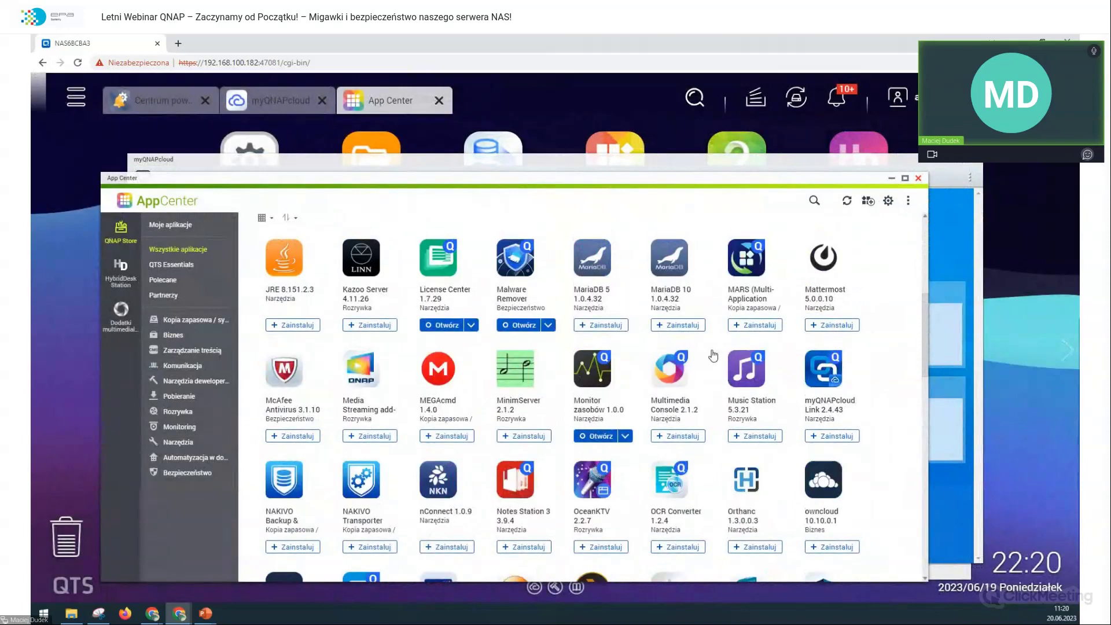
pyautogui.scroll(-1, 598, 377)
pyautogui.scroll(1, 598, 377)
pyautogui.scroll(3, 598, 376)
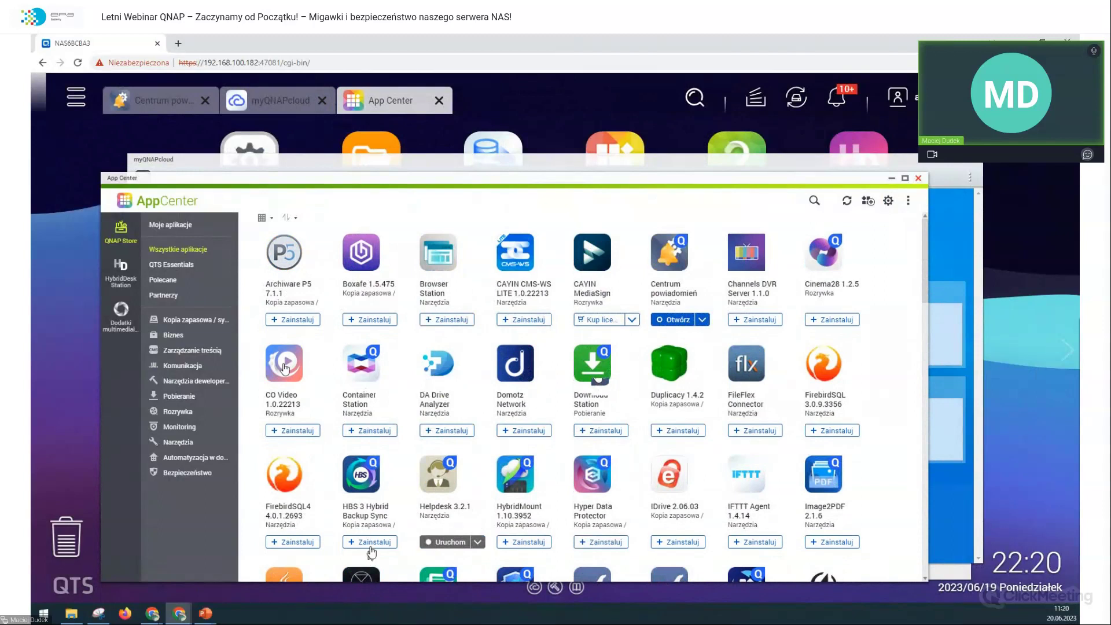
pyautogui.click(373, 543)
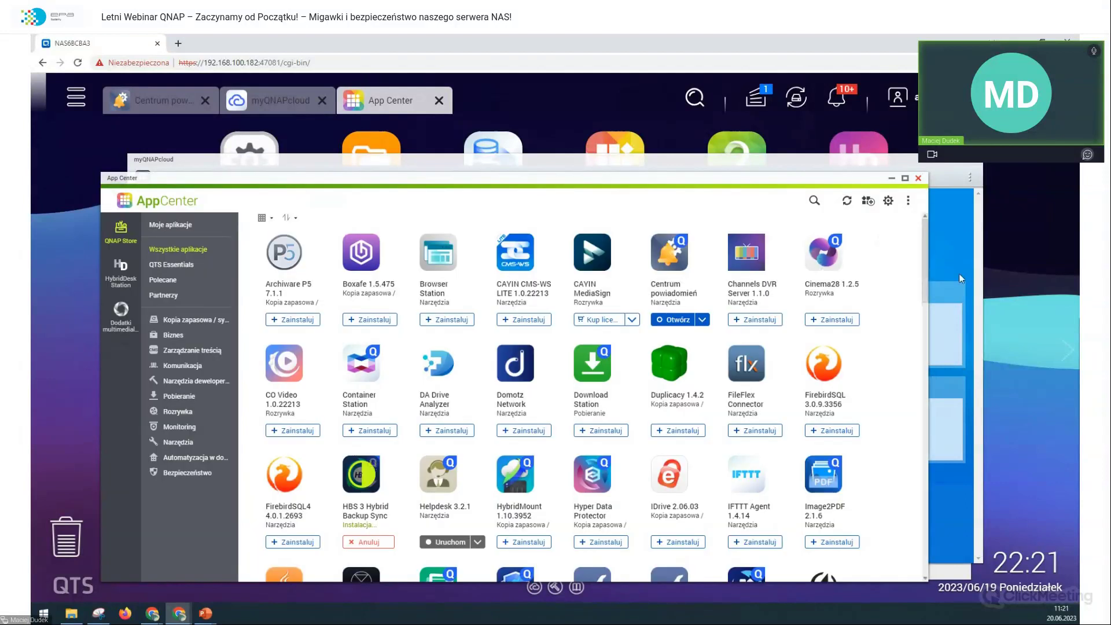
# Step: Bring myQNAPcloud forward and restart its setup wizard at the first step
pyautogui.click(957, 268)
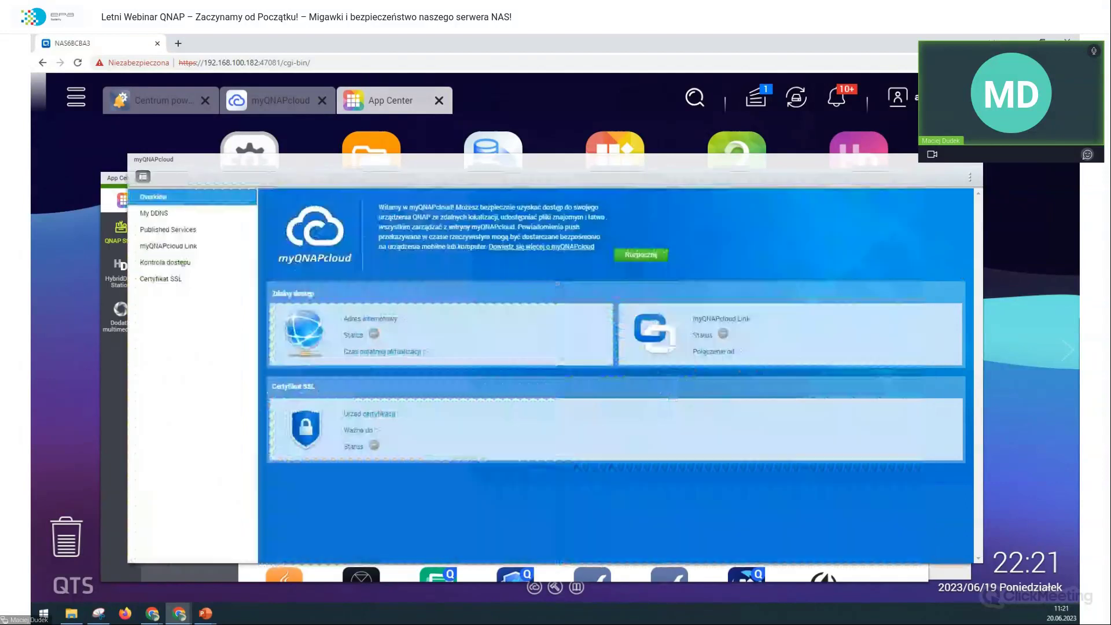
pyautogui.click(640, 254)
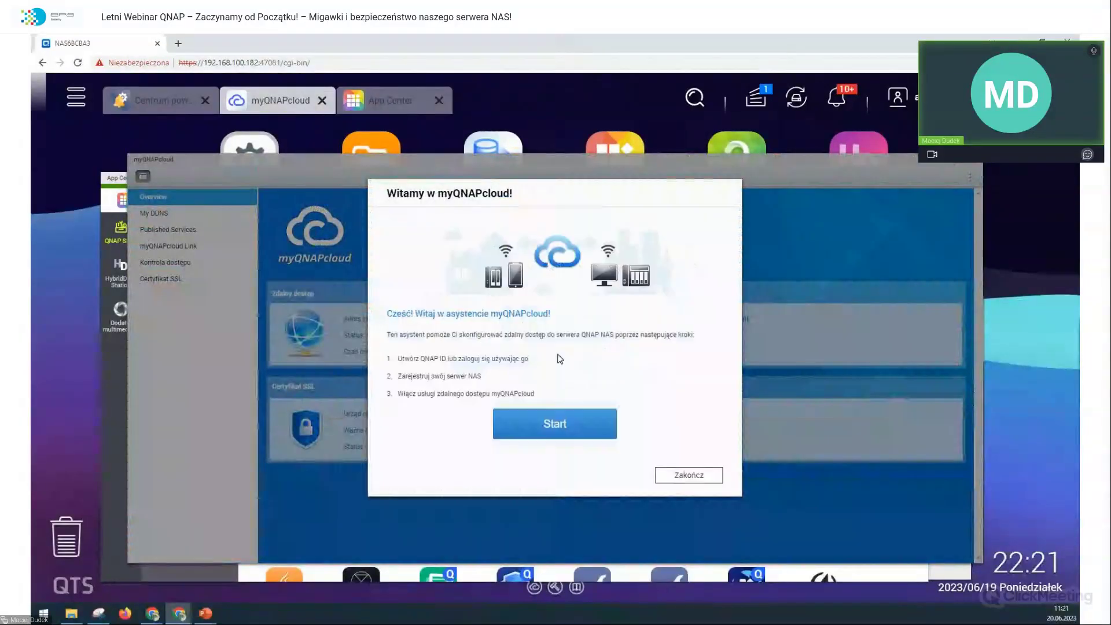
pyautogui.click(561, 415)
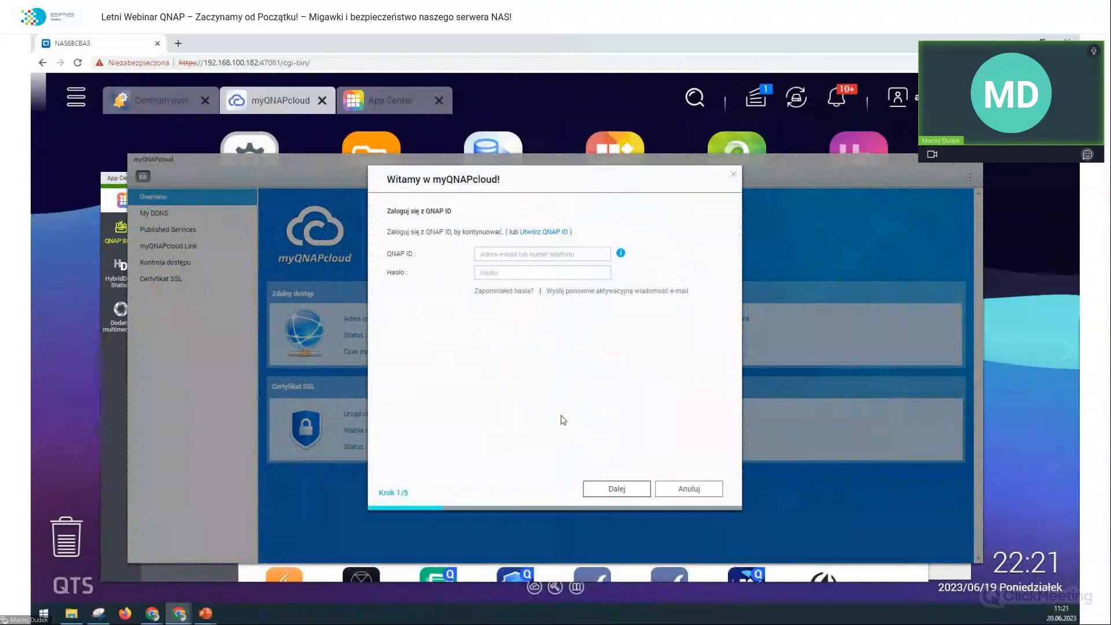
# Step: Enter the QNAP ID e-mail and account password, retyping the password, and submit
pyautogui.click(535, 253)
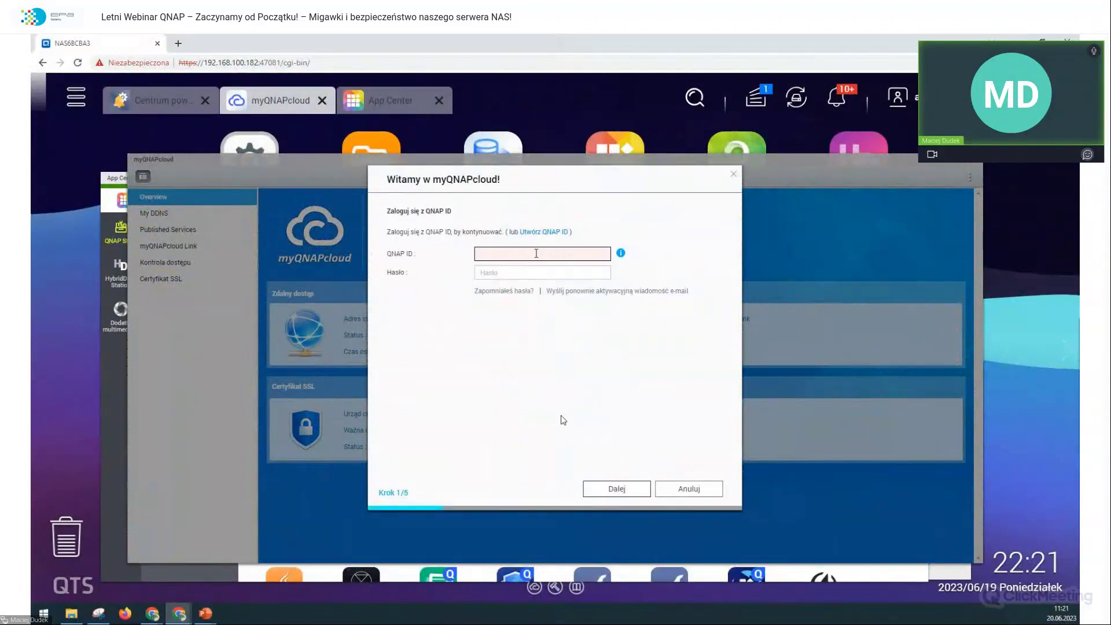
pyautogui.press('Tab')
pyautogui.write('••••••')
pyautogui.press('BackSpace')
pyautogui.press('BackSpace')
pyautogui.hotkey('ctrl', 'a')
pyautogui.write('••')
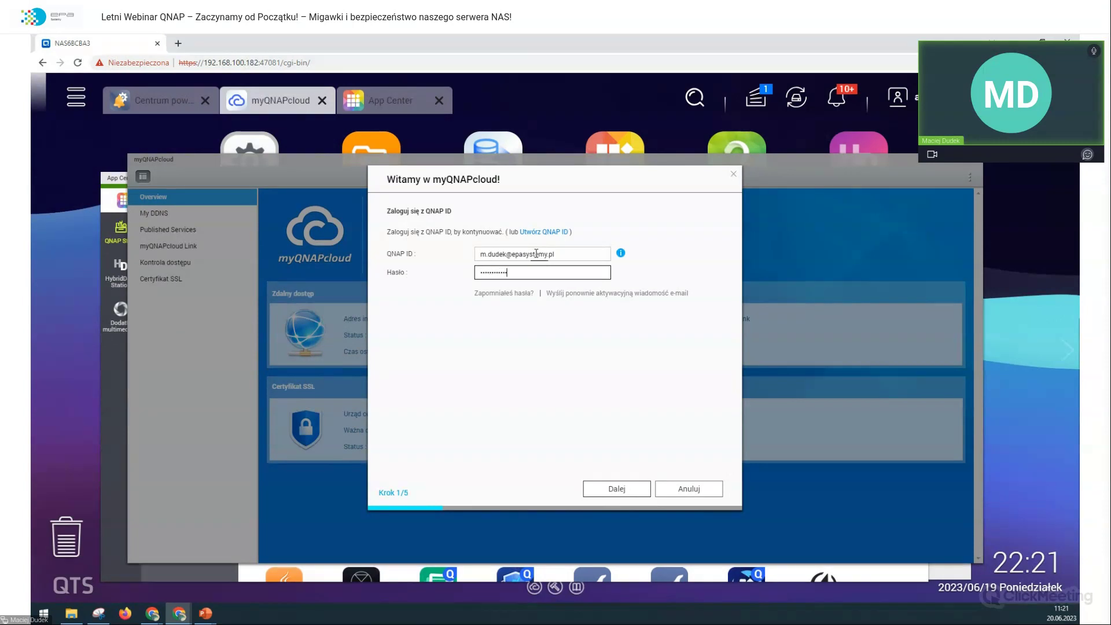
pyautogui.write('•')
pyautogui.click(631, 489)
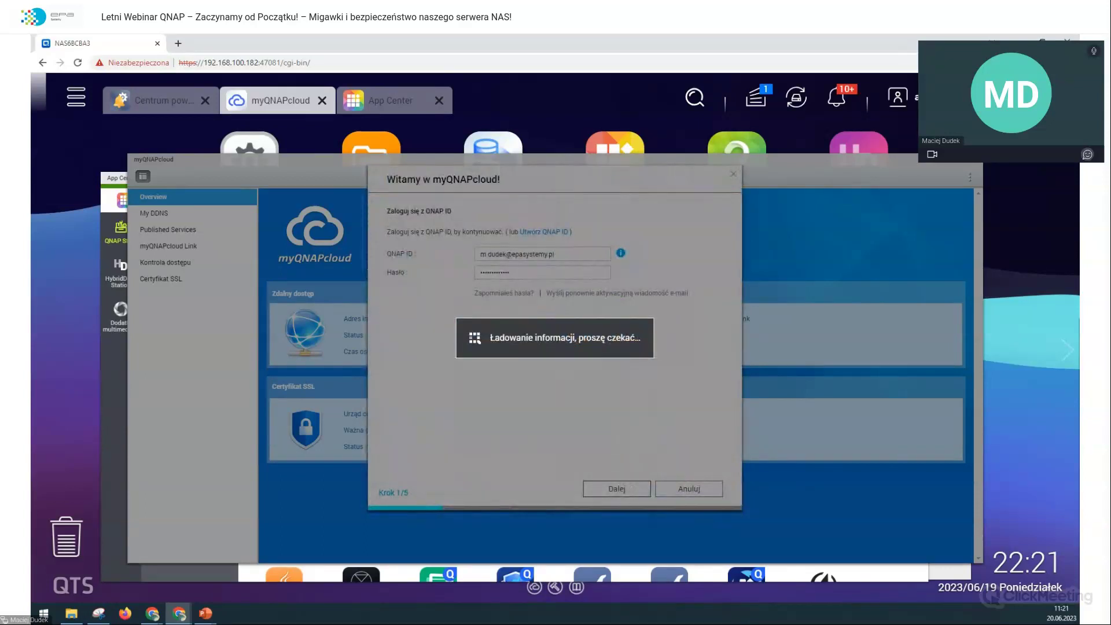
# Step: Search Google in a new tab for 'myqnapcloud code -11' and scroll through the results
pyautogui.click(178, 44)
pyautogui.write('myqnapcloud blad')
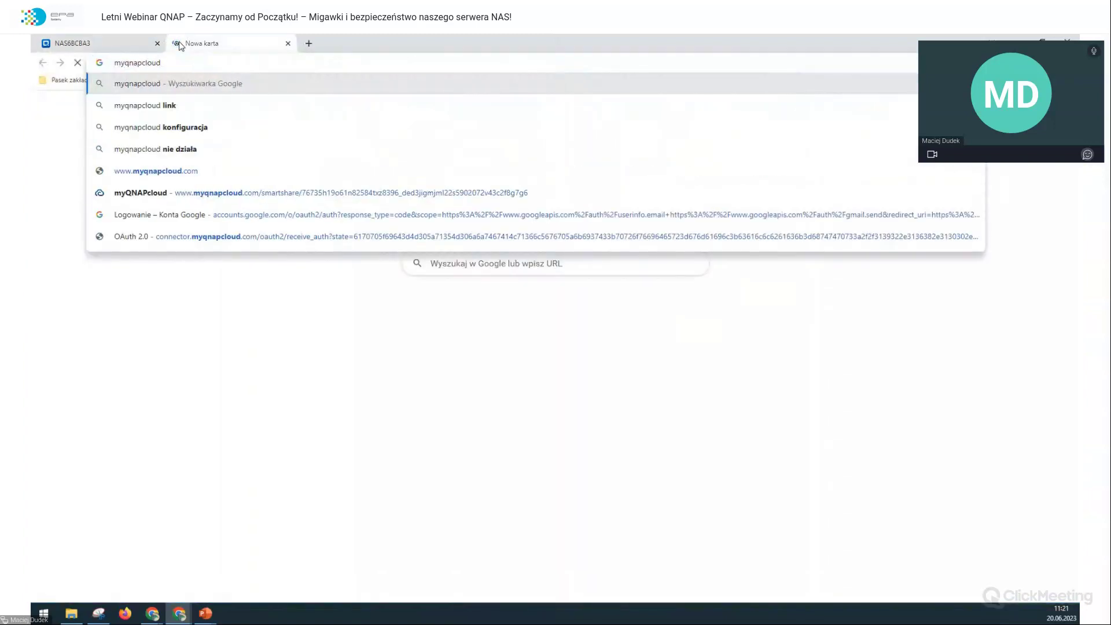
pyautogui.press('BackSpace')
pyautogui.press('BackSpace')
pyautogui.press('BackSpace')
pyautogui.press('BackSpace')
pyautogui.press('BackSpace')
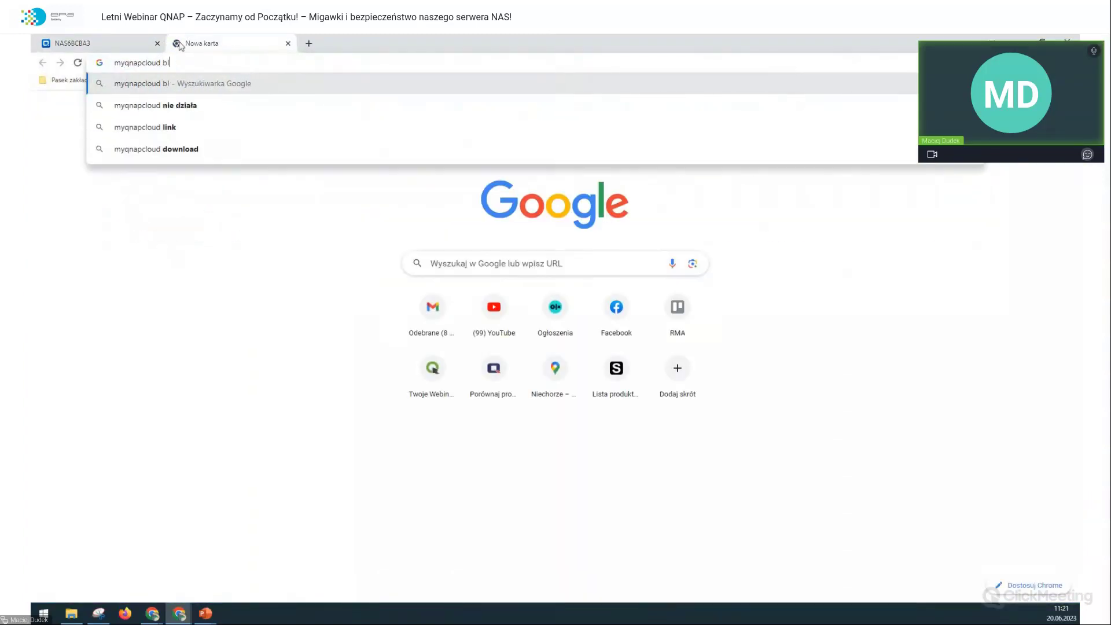
pyautogui.write('code -11')
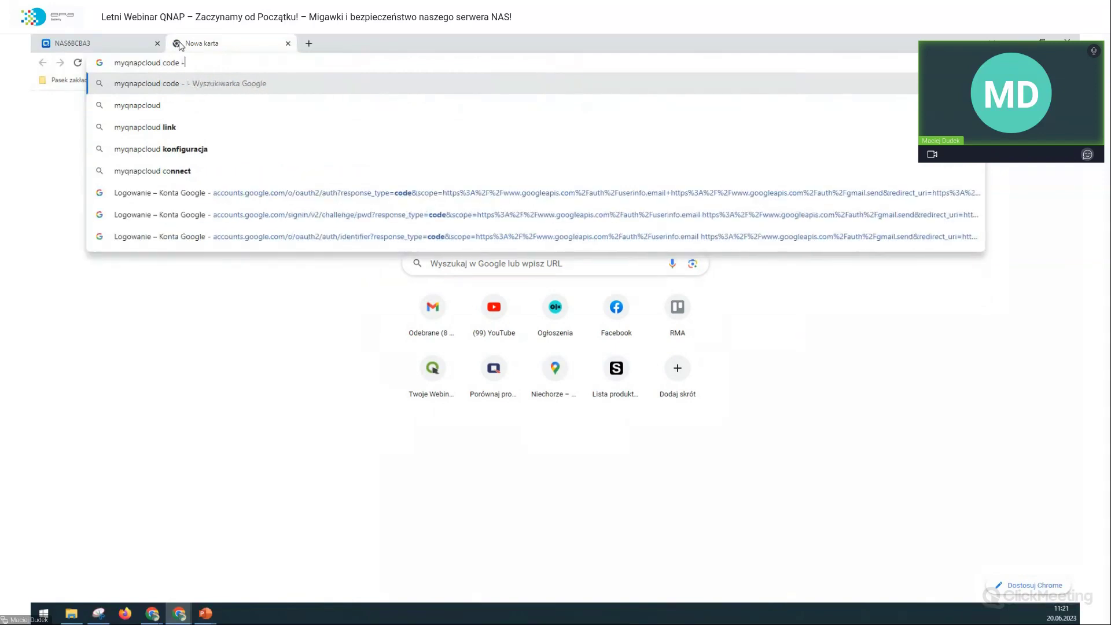
pyautogui.press('Return')
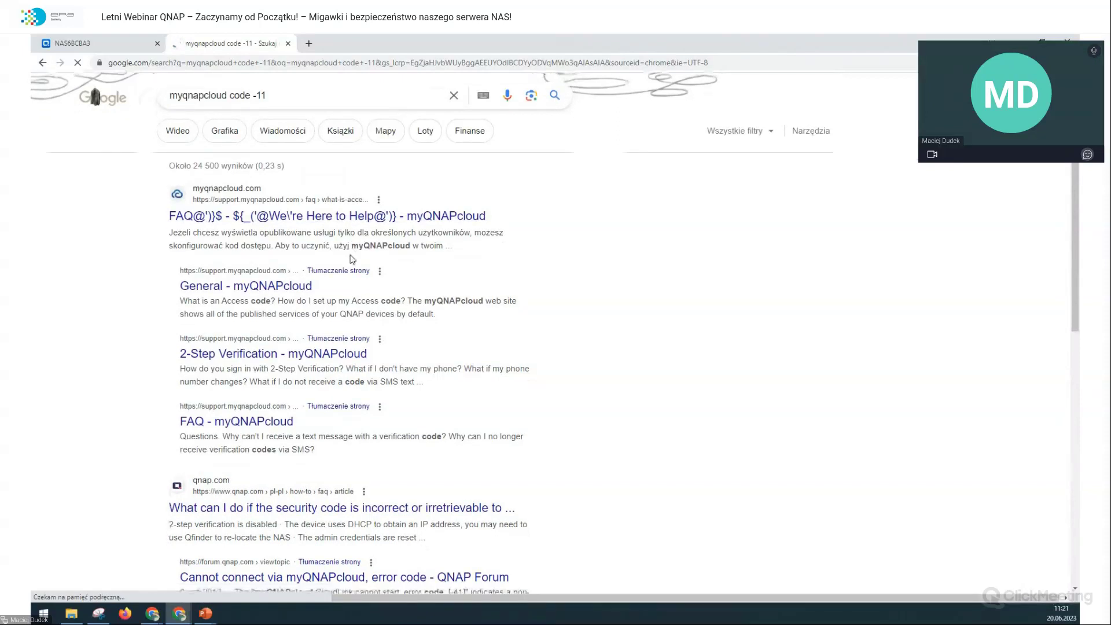
pyautogui.scroll(-1, 352, 259)
pyautogui.scroll(-2, 351, 255)
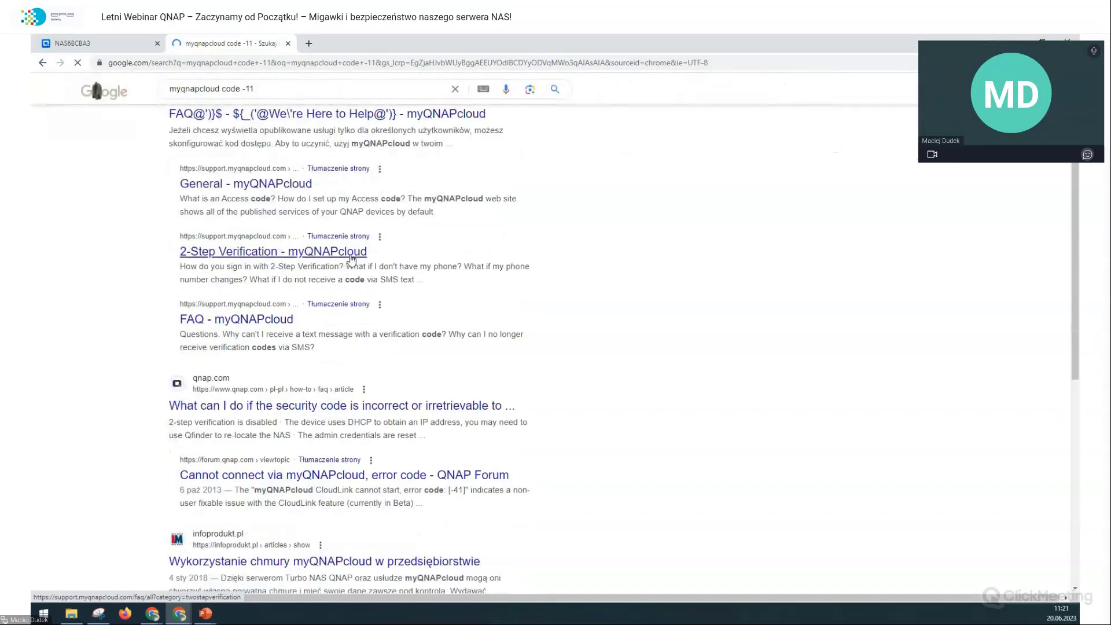
pyautogui.scroll(-1, 352, 259)
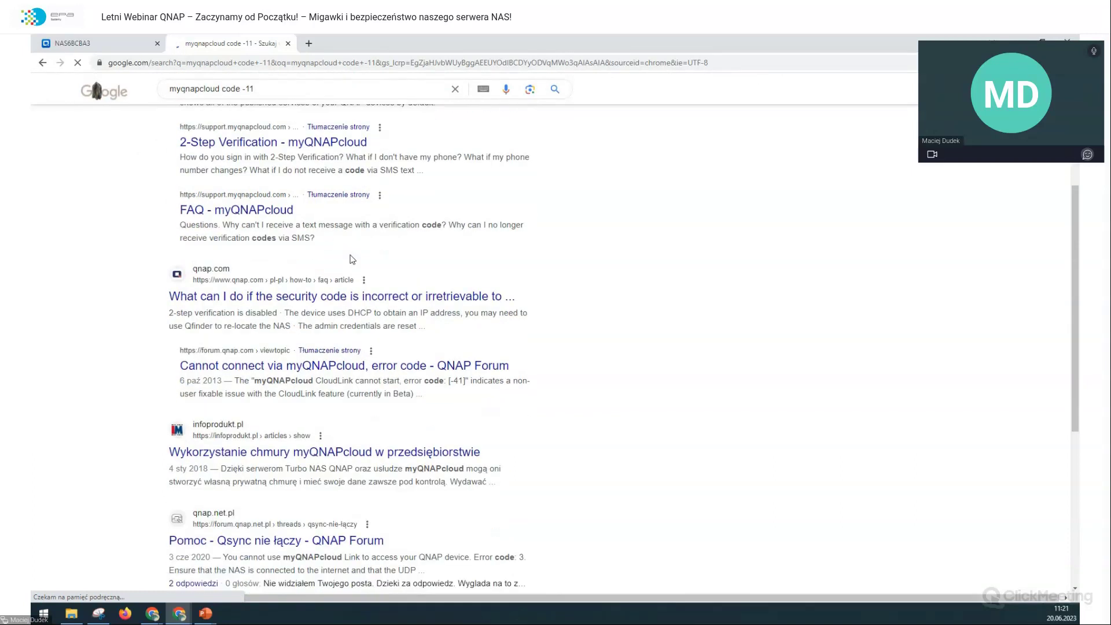
pyautogui.scroll(-3, 350, 257)
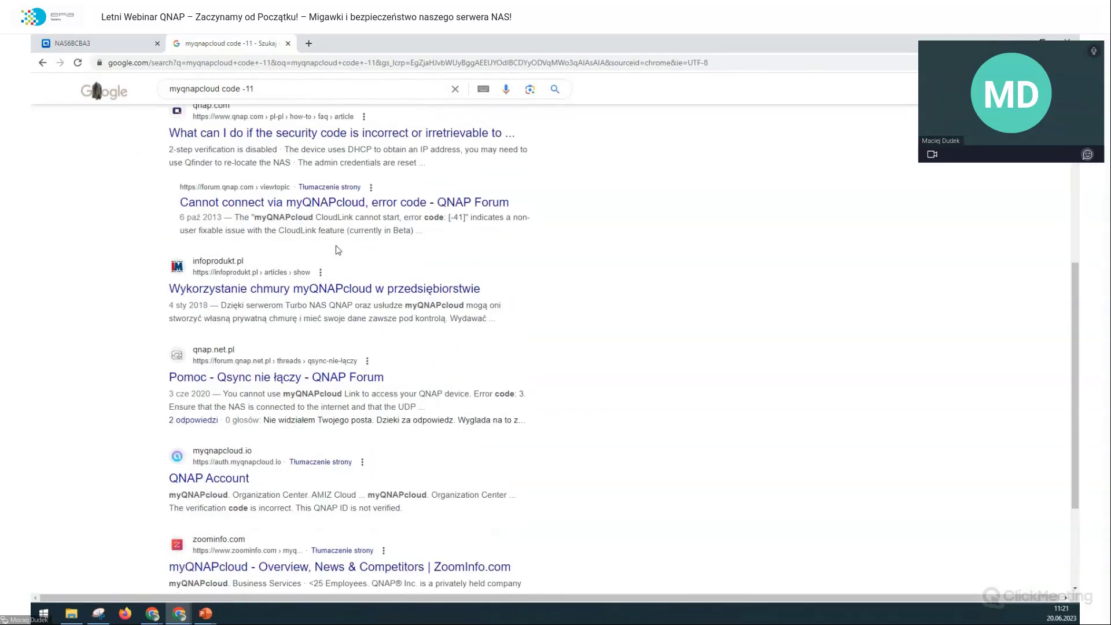
# Step: Enter wbinarLWQ as the device name in the myQNAPcloud wizard
pyautogui.click(287, 43)
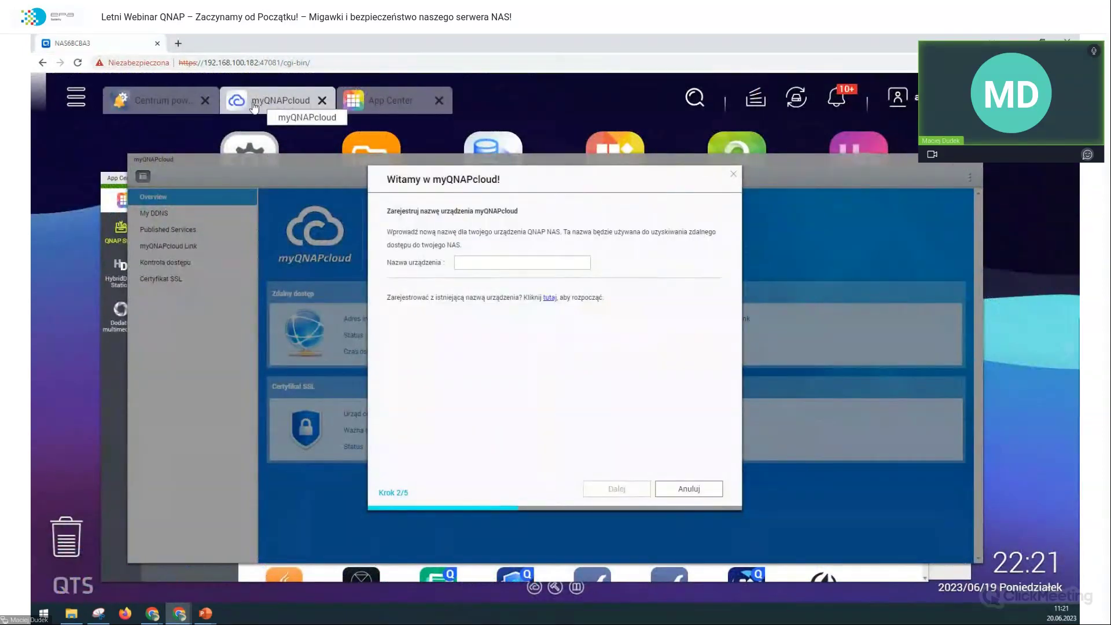
pyautogui.click(489, 267)
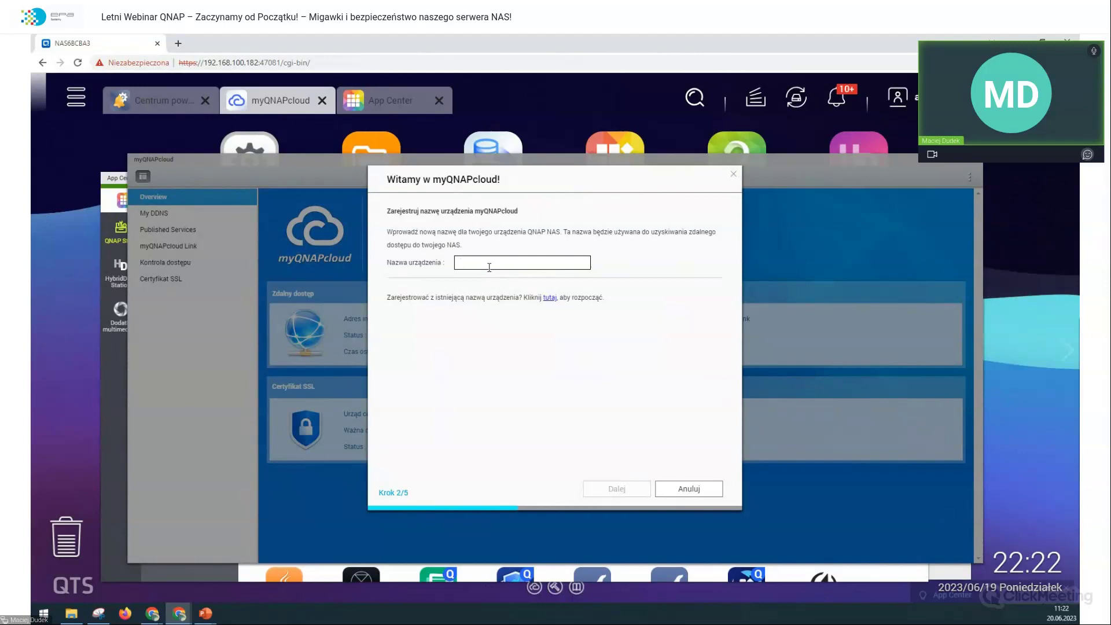
pyautogui.write('wbinar182')
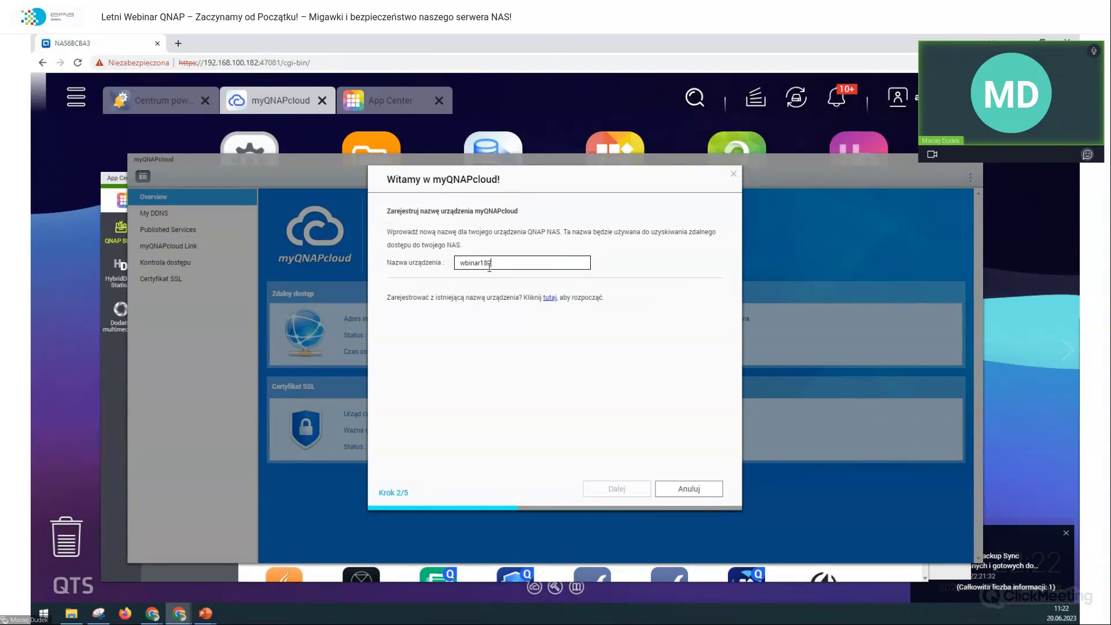
pyautogui.press('BackSpace')
pyautogui.press('BackSpace')
pyautogui.press('BackSpace')
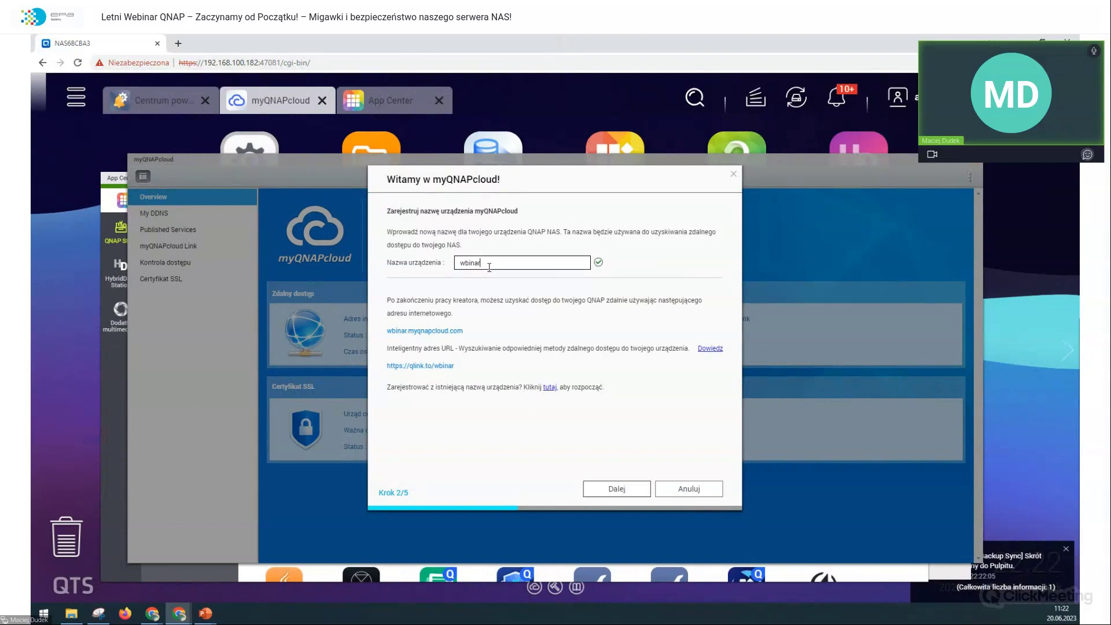
pyautogui.write('LWQ')
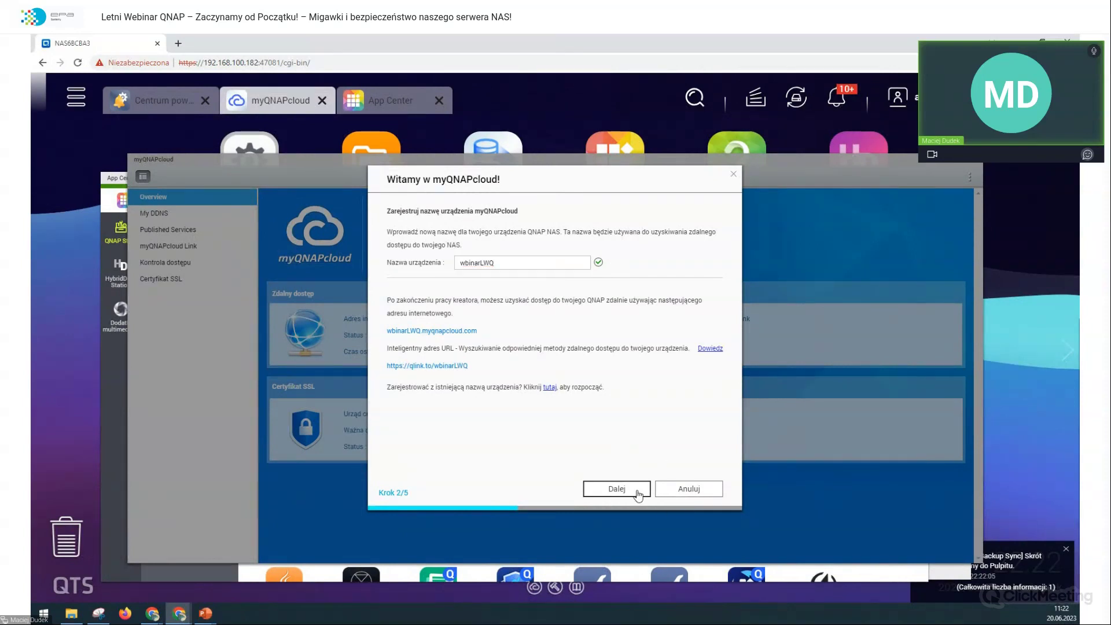
# Step: Accept the DDNS and myQNAPcloud Link settings, register the device and finish the wizard
pyautogui.click(638, 494)
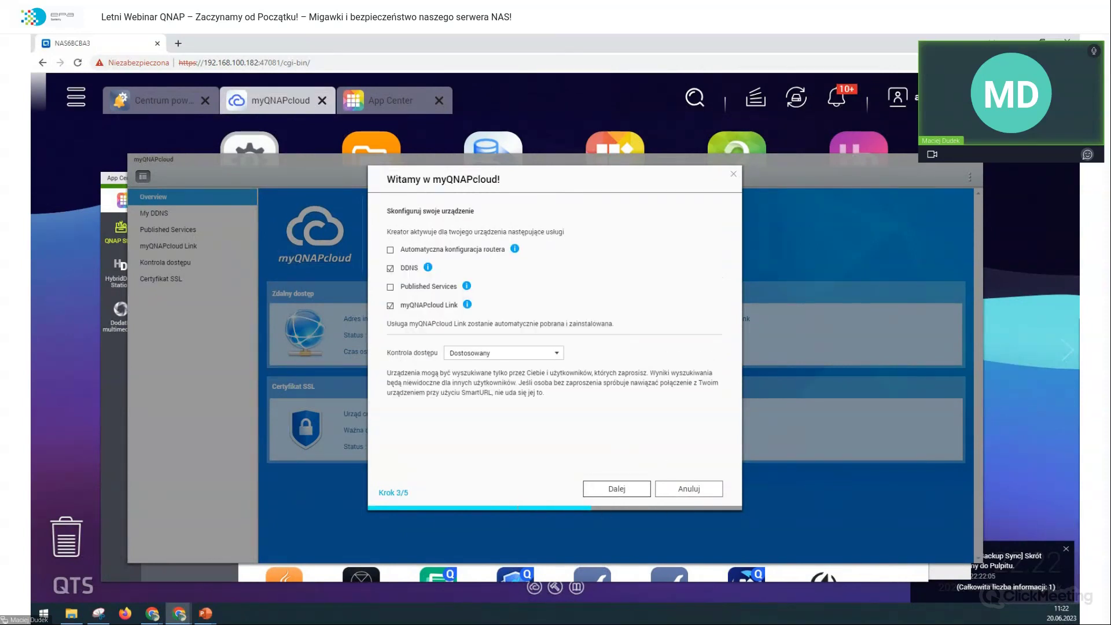
pyautogui.click(604, 490)
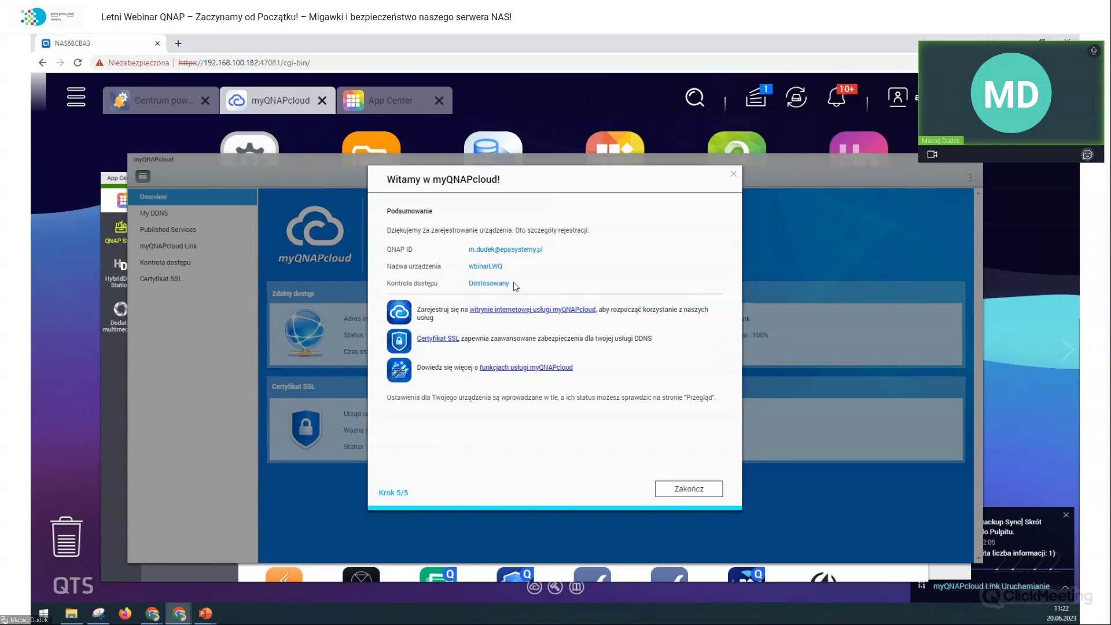
pyautogui.click(702, 489)
# Step: Close the myQNAPcloud and App Center windows and start 'Dodaj konto IM' under Komunikator
pyautogui.click(978, 167)
pyautogui.click(923, 178)
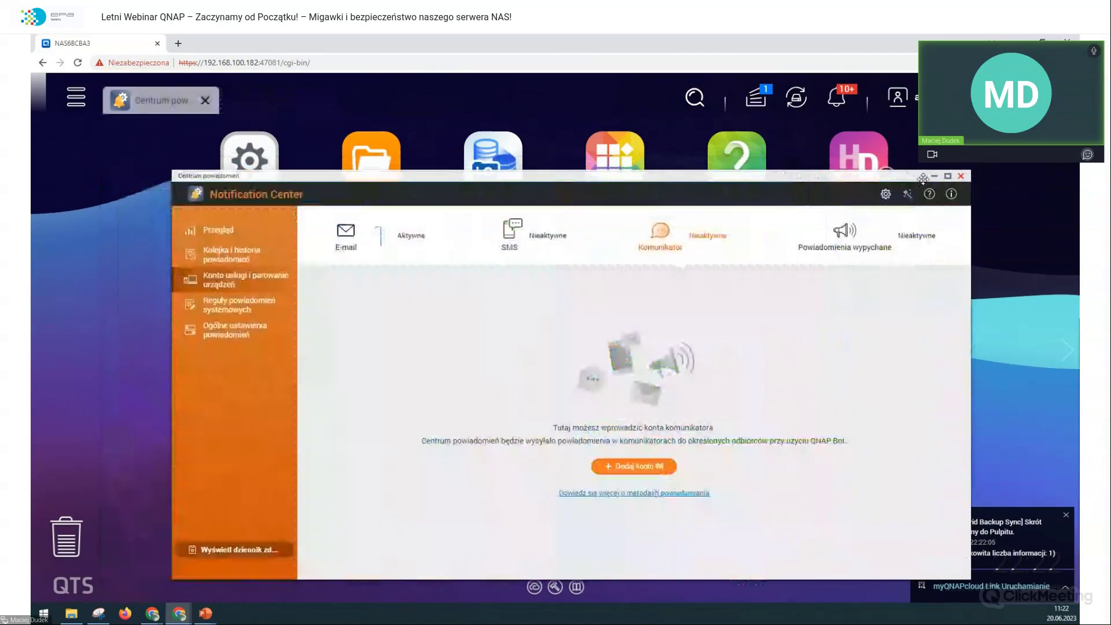
pyautogui.click(649, 465)
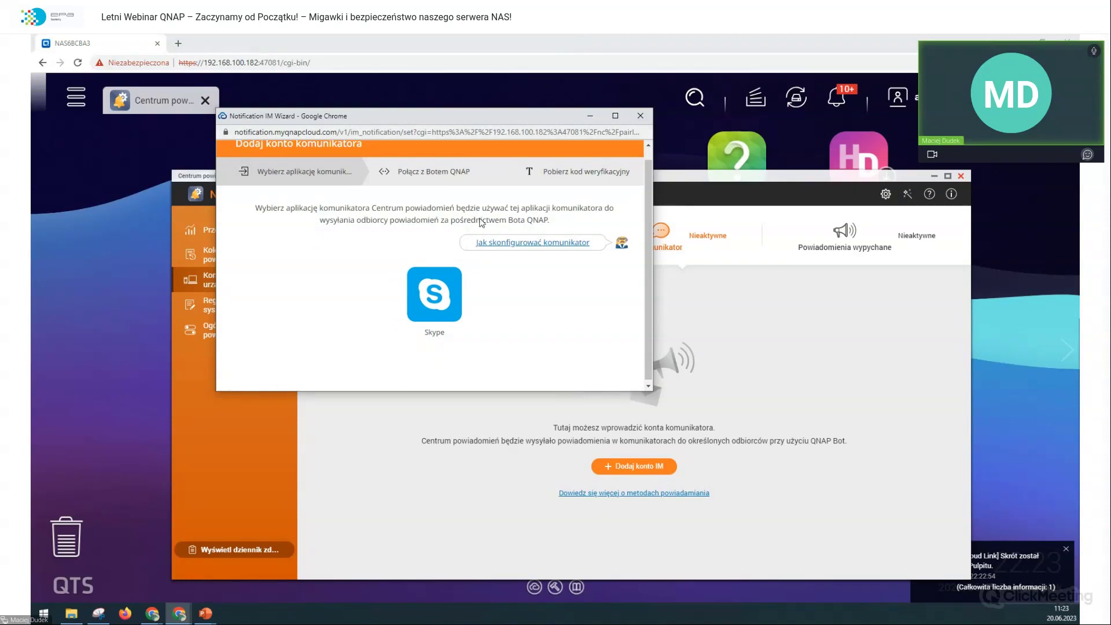
# Step: Choose Skype and add QBot_QNAP to Skype contacts, dismissing the Skype sign-in popup
pyautogui.click(436, 293)
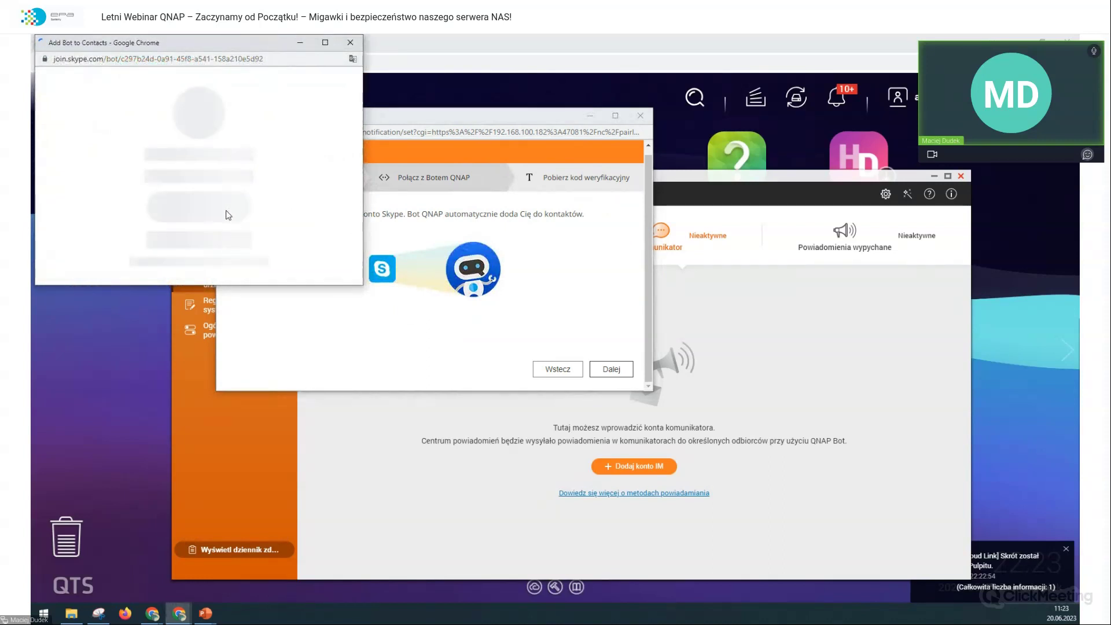
pyautogui.scroll(-1, 218, 259)
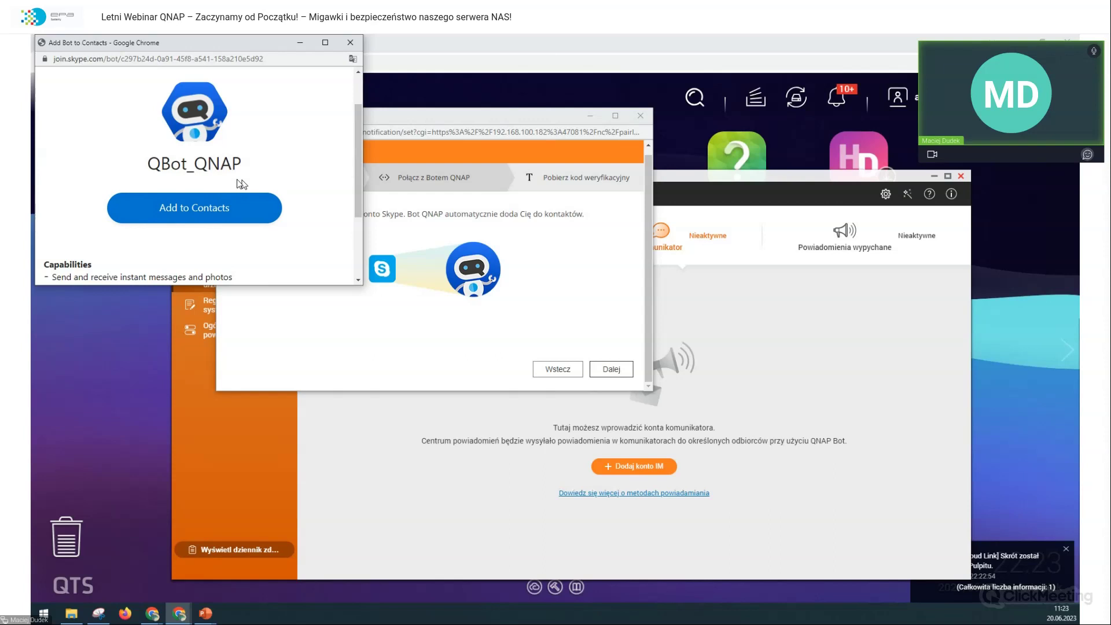
pyautogui.scroll(1, 220, 191)
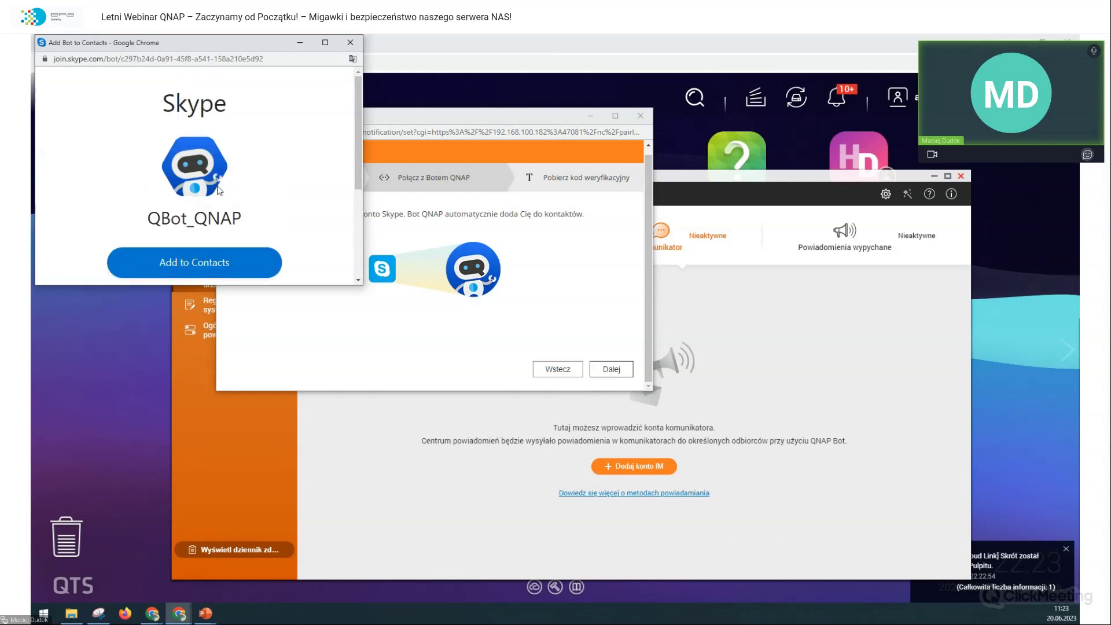
pyautogui.click(208, 262)
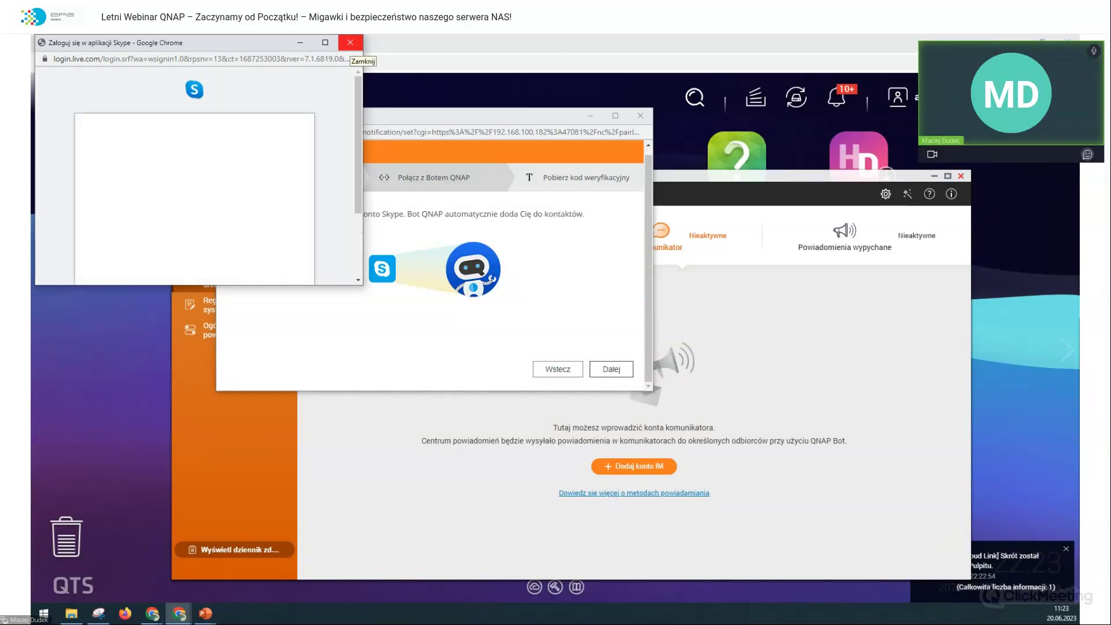
pyautogui.click(350, 43)
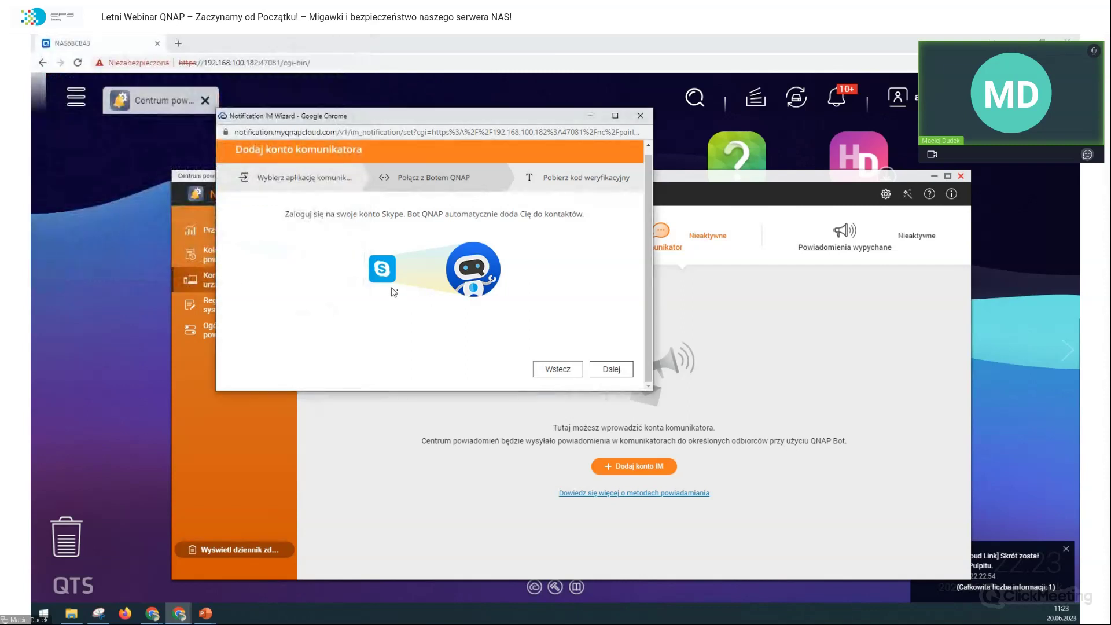
pyautogui.click(472, 309)
# Step: View the verification code on the next step, then return to the Connect with QNAP Bot step
pyautogui.click(610, 368)
pyautogui.moveTo(444, 267); pyautogui.dragTo(409, 268)
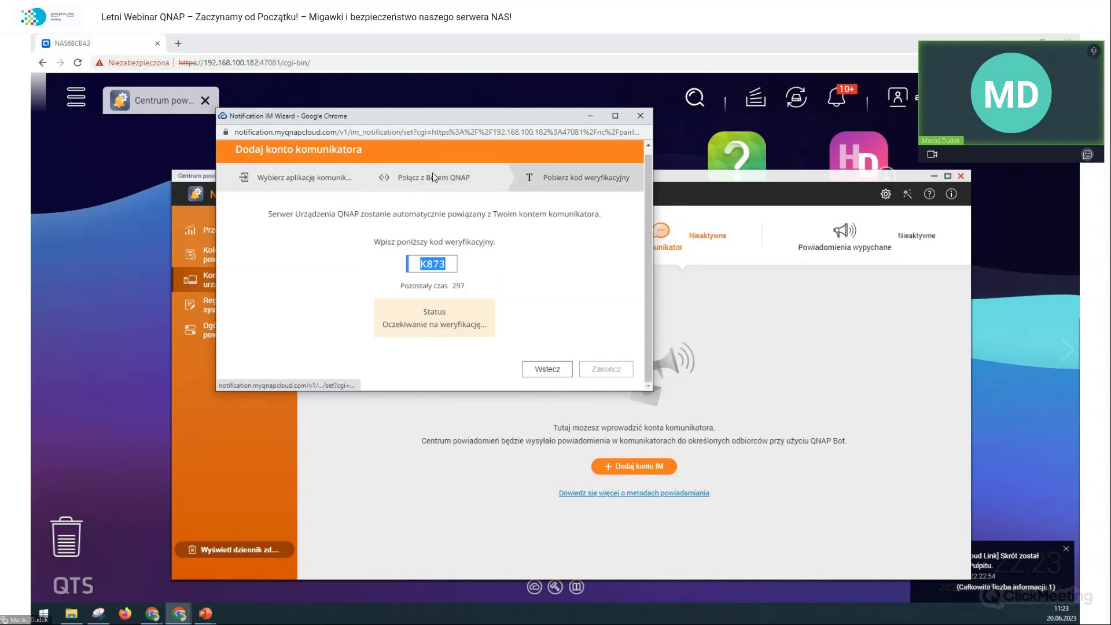
pyautogui.click(407, 267)
pyautogui.doubleClick(452, 267)
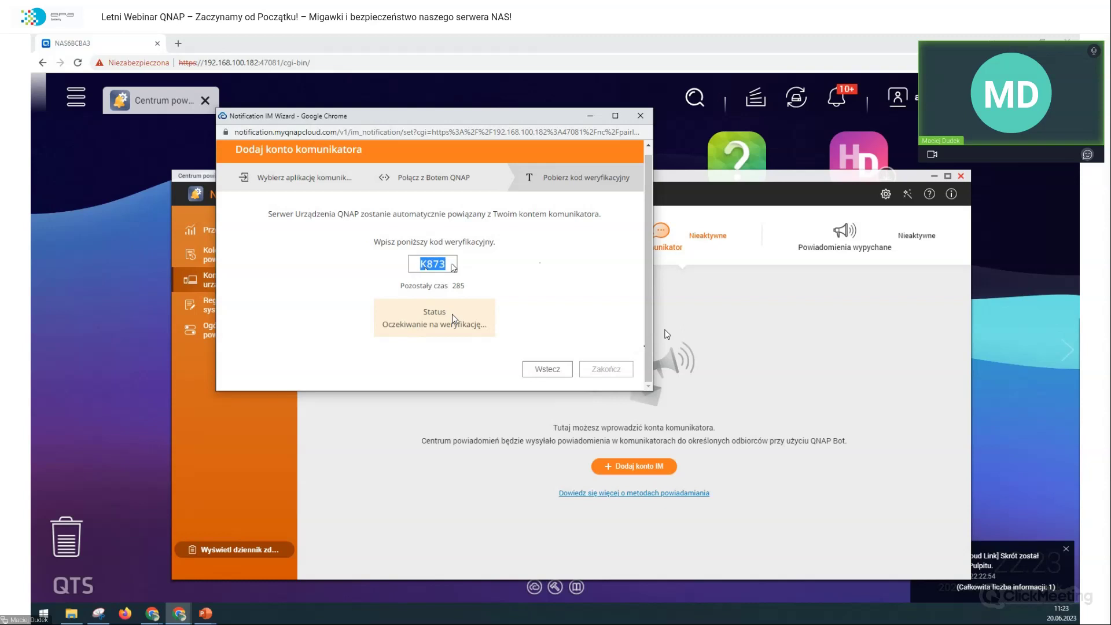
pyautogui.click(570, 368)
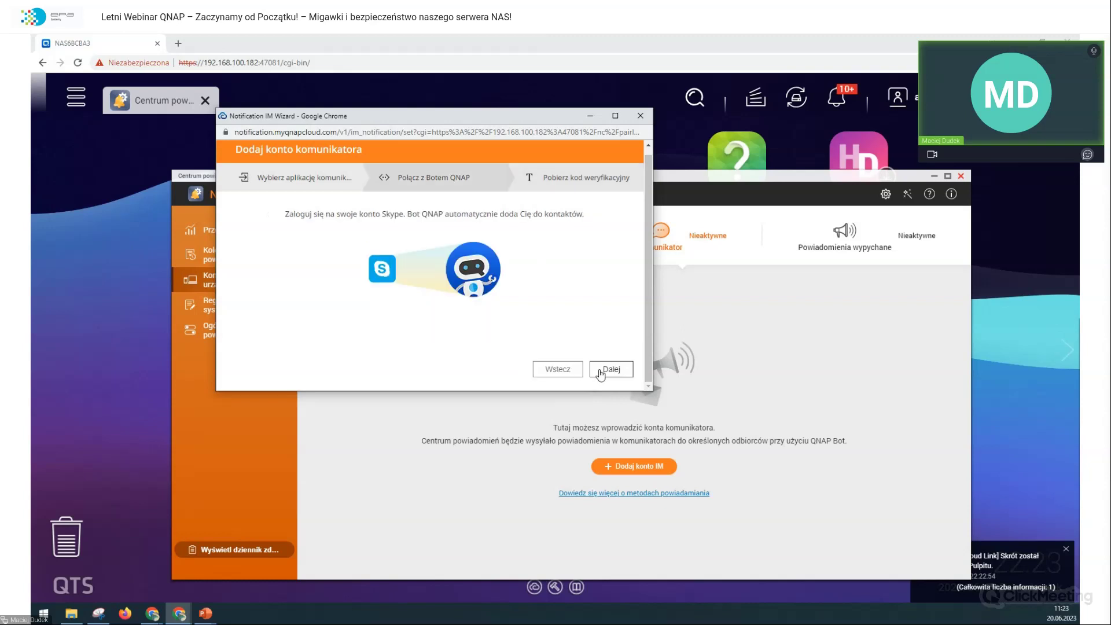
# Step: Close the IM wizard and show the Powiadomienia wypychane settings
pyautogui.click(647, 119)
pyautogui.click(842, 228)
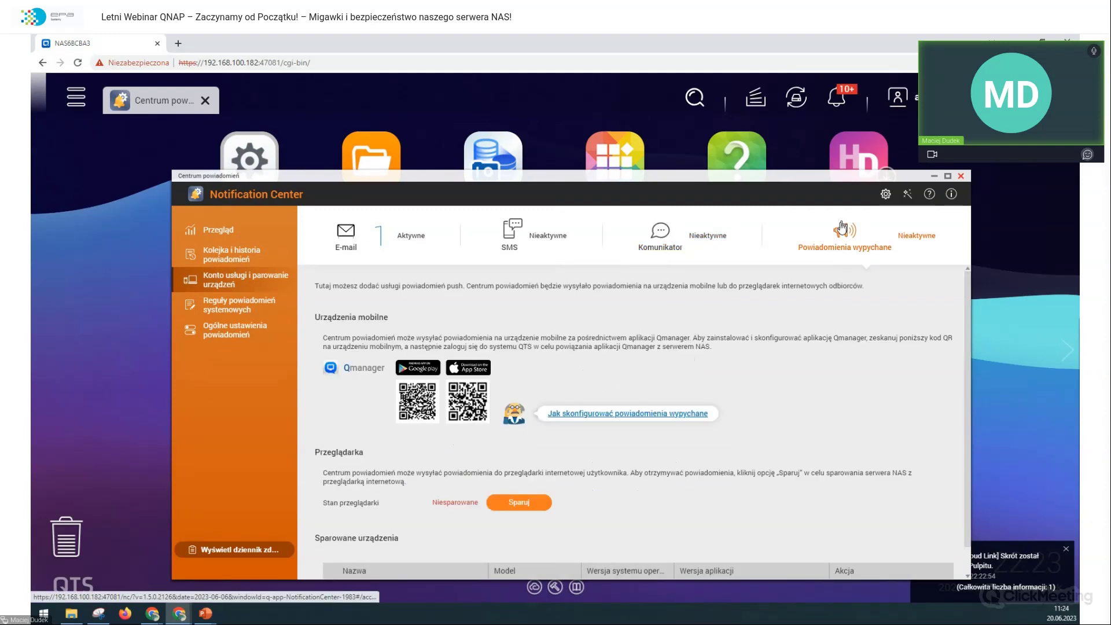
pyautogui.scroll(-1, 772, 298)
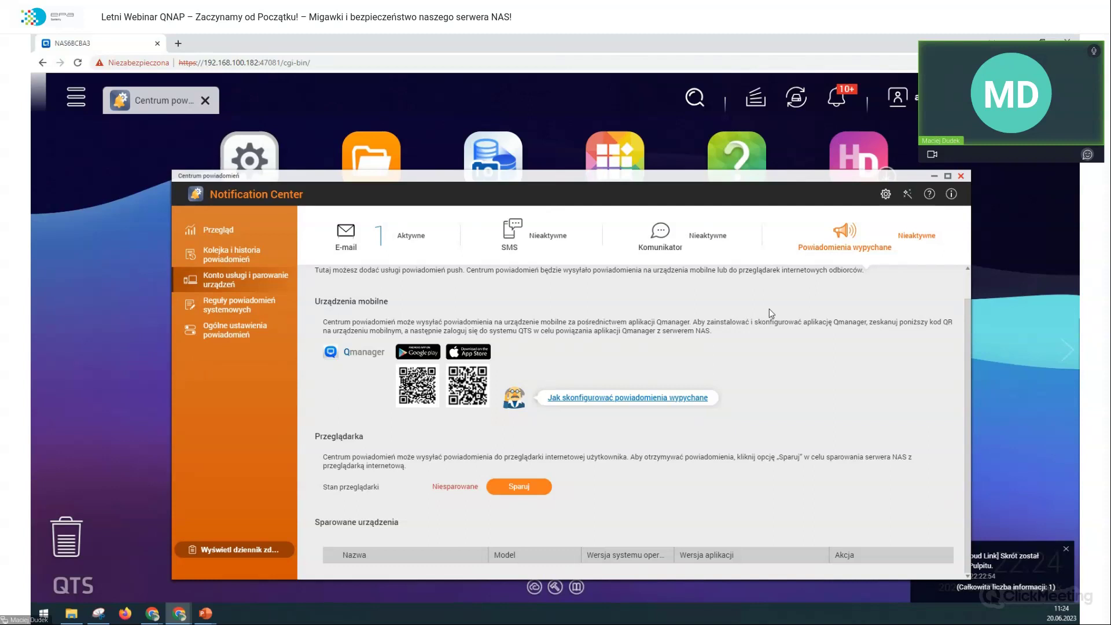
# Step: Pair this Chrome browser for push notifications and confirm it under Sparowane urządzenia
pyautogui.click(534, 488)
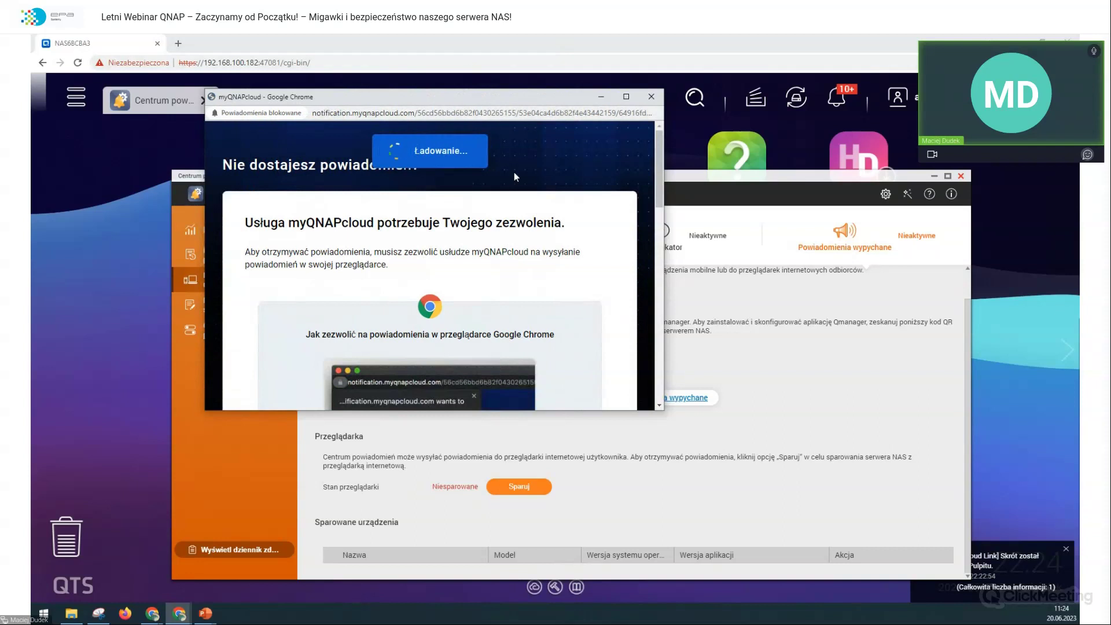
pyautogui.scroll(-3, 532, 191)
pyautogui.scroll(-3, 537, 193)
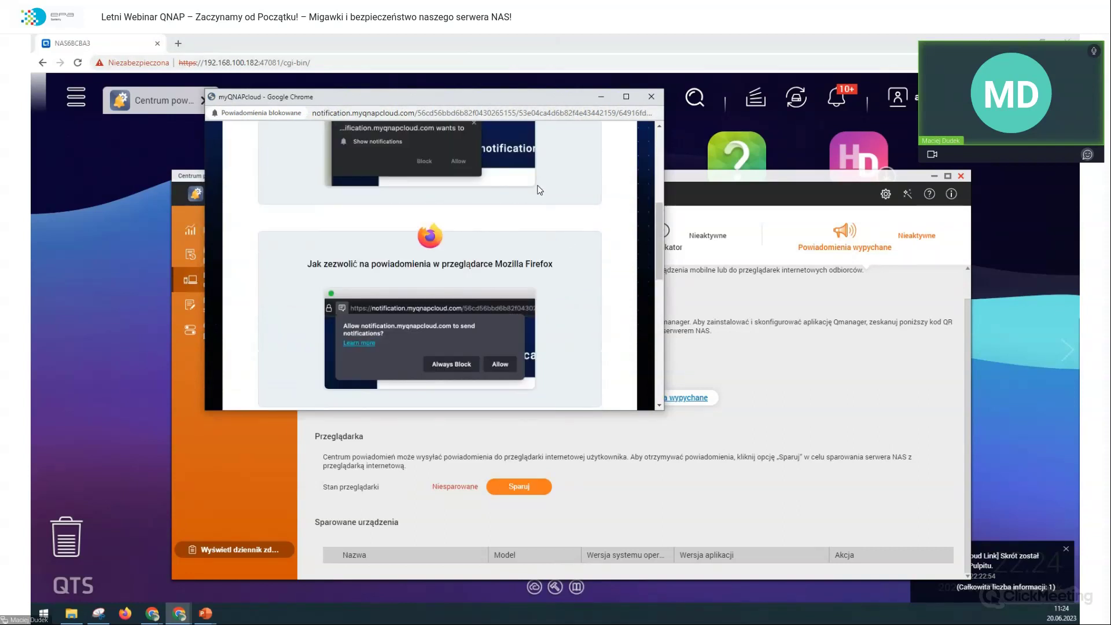
pyautogui.scroll(-5, 539, 190)
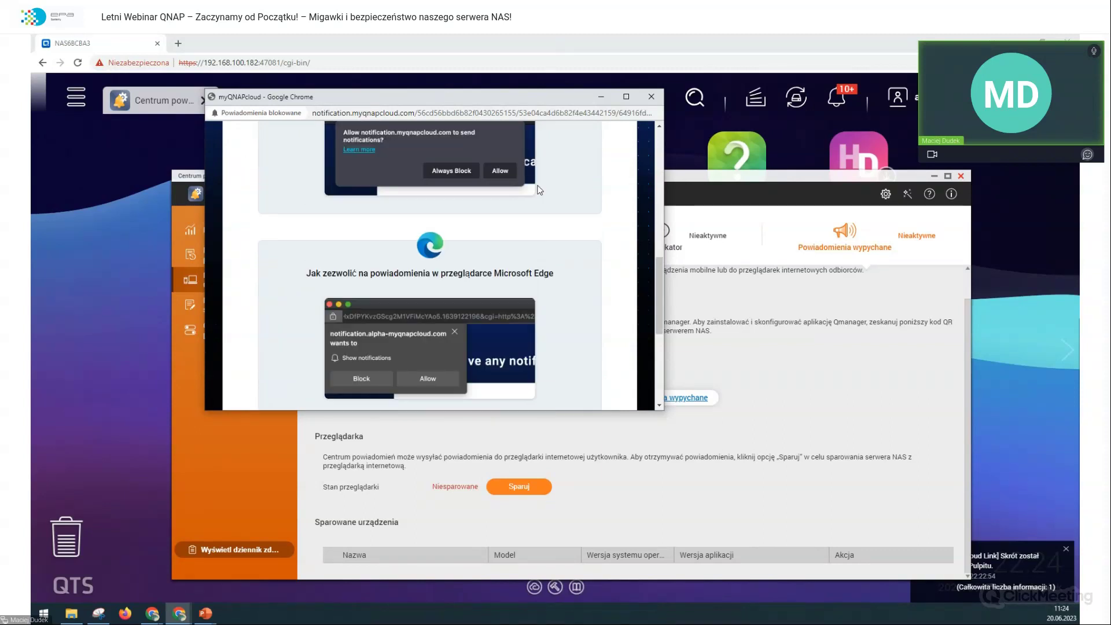
pyautogui.scroll(1, 805, 406)
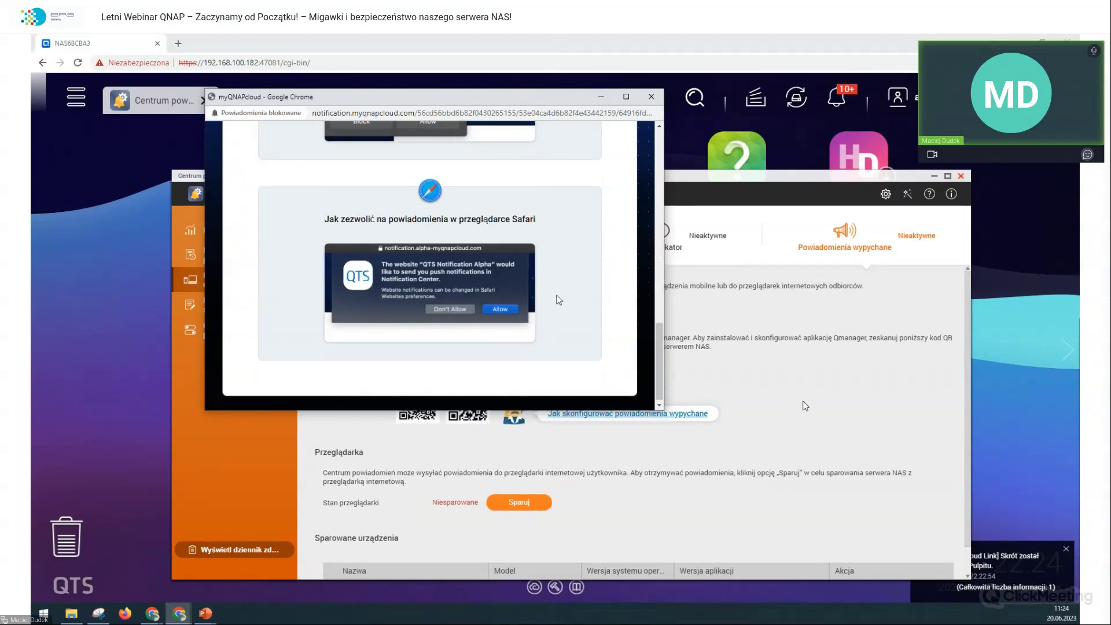
pyautogui.scroll(6, 553, 291)
pyautogui.scroll(5, 552, 290)
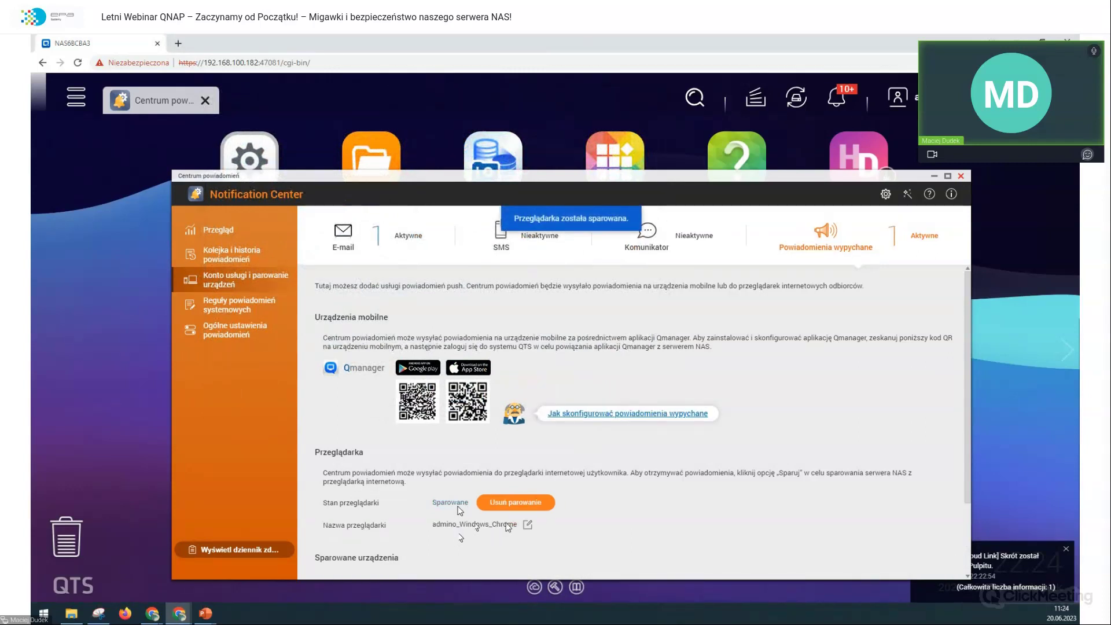
pyautogui.scroll(-1, 647, 466)
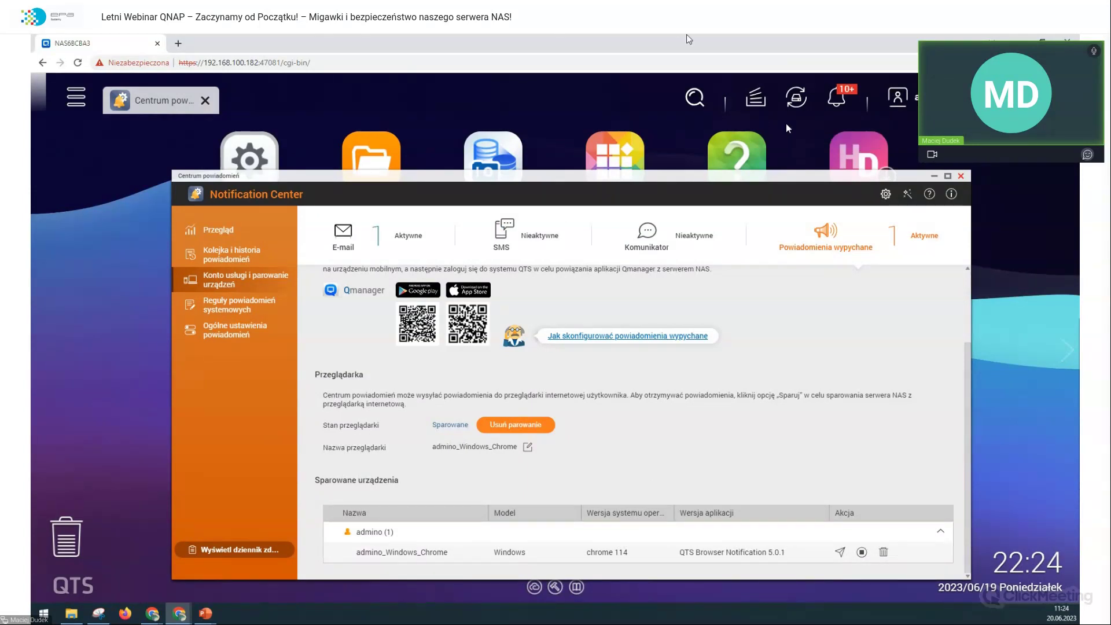
pyautogui.hotkey('alt', 'Tab')
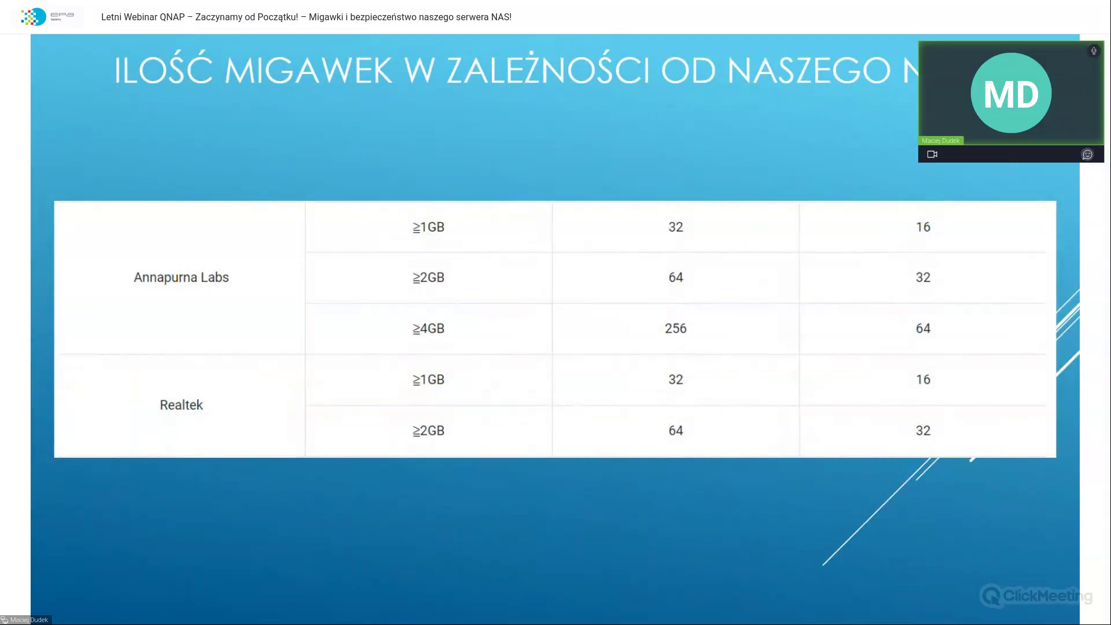
# Step: Change the ClickMeeting share to the whole Ekran 1 and return to Chrome
pyautogui.hotkey('alt', 'Tab')
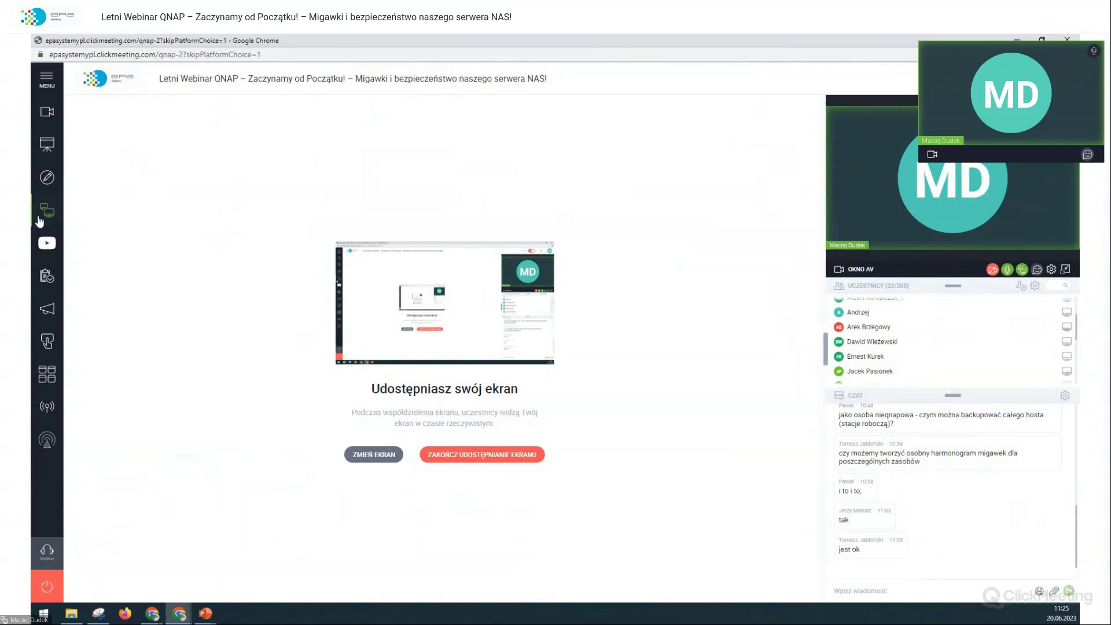
pyautogui.click(389, 461)
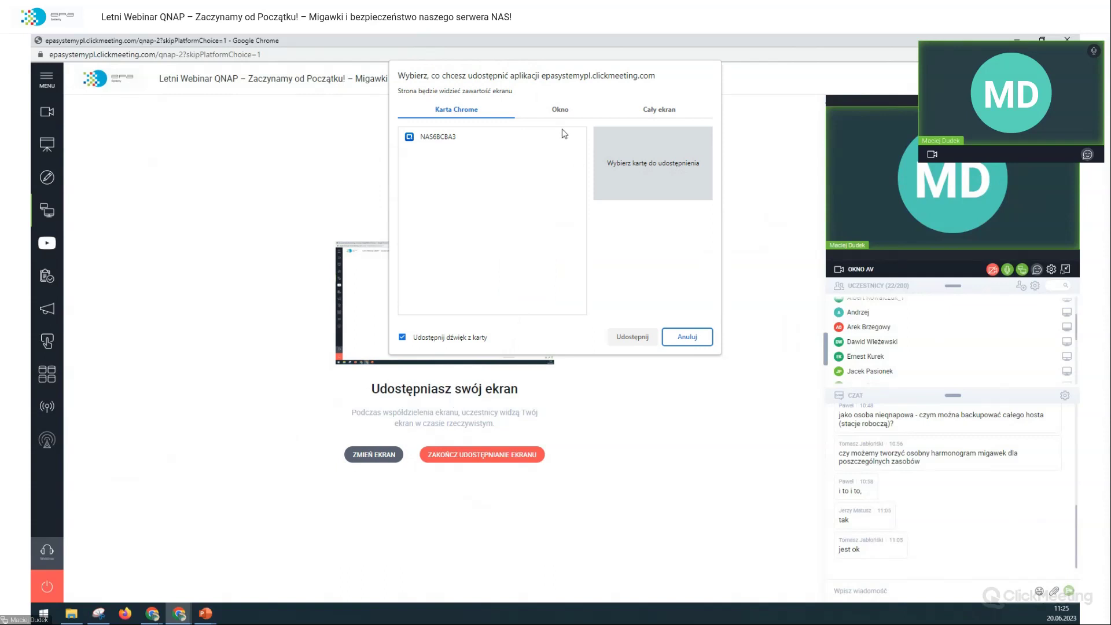
pyautogui.click(560, 110)
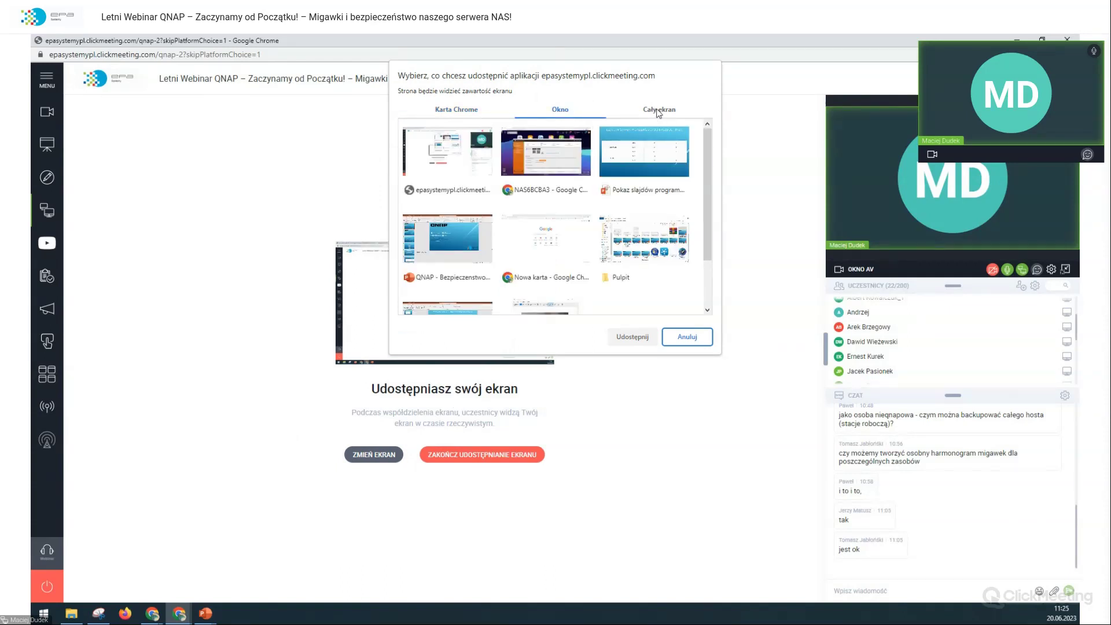
pyautogui.scroll(-1, 646, 142)
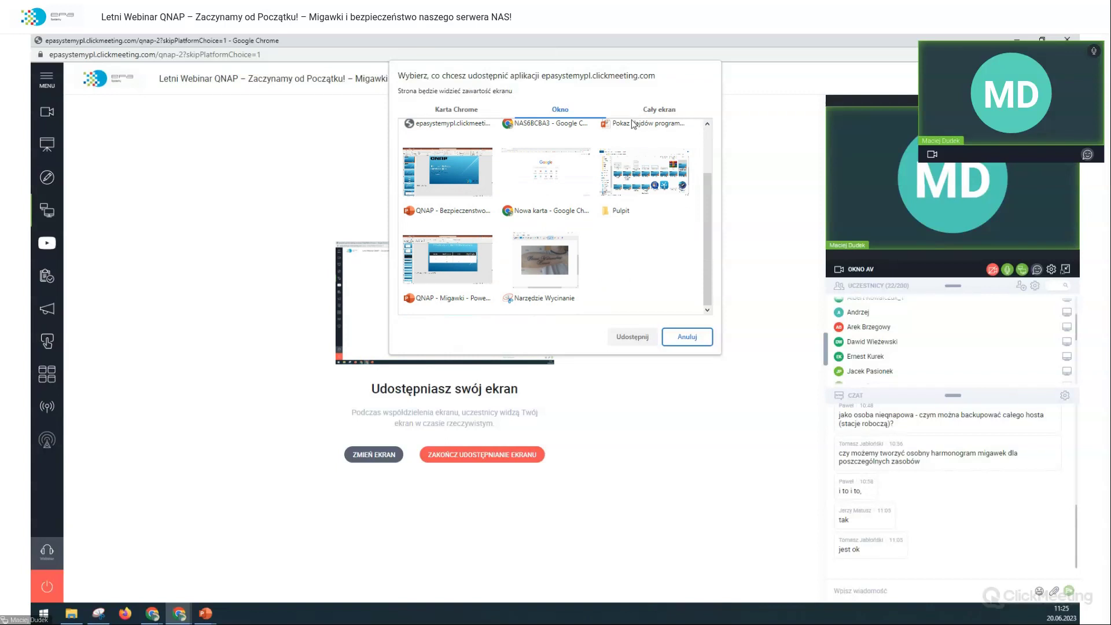
pyautogui.click(651, 113)
pyautogui.click(535, 184)
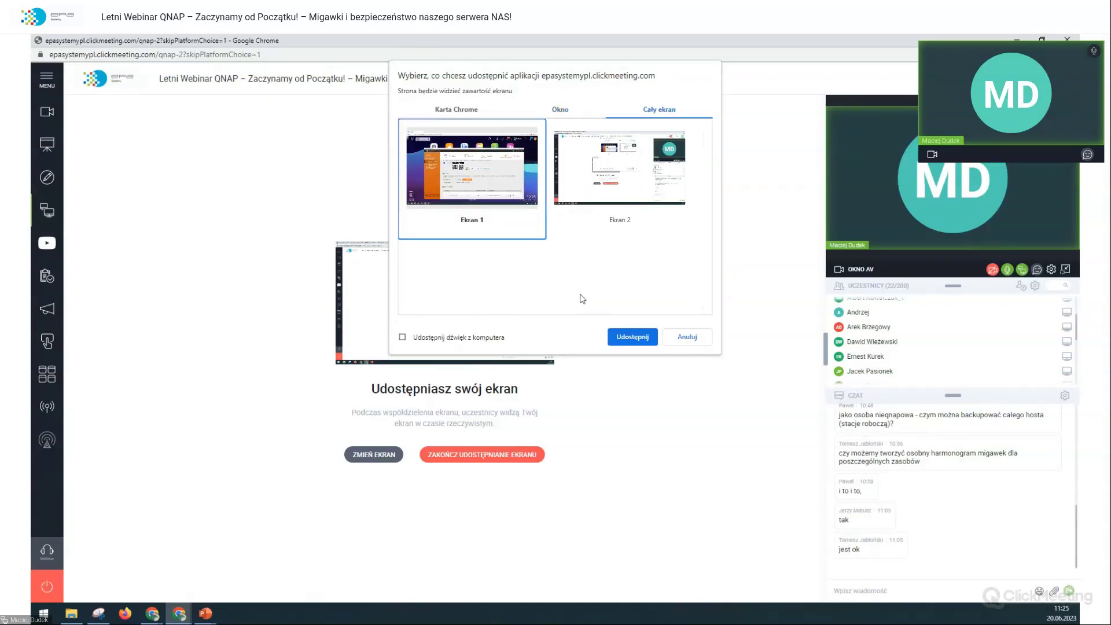
pyautogui.click(637, 336)
pyautogui.hotkey('alt', 'Tab')
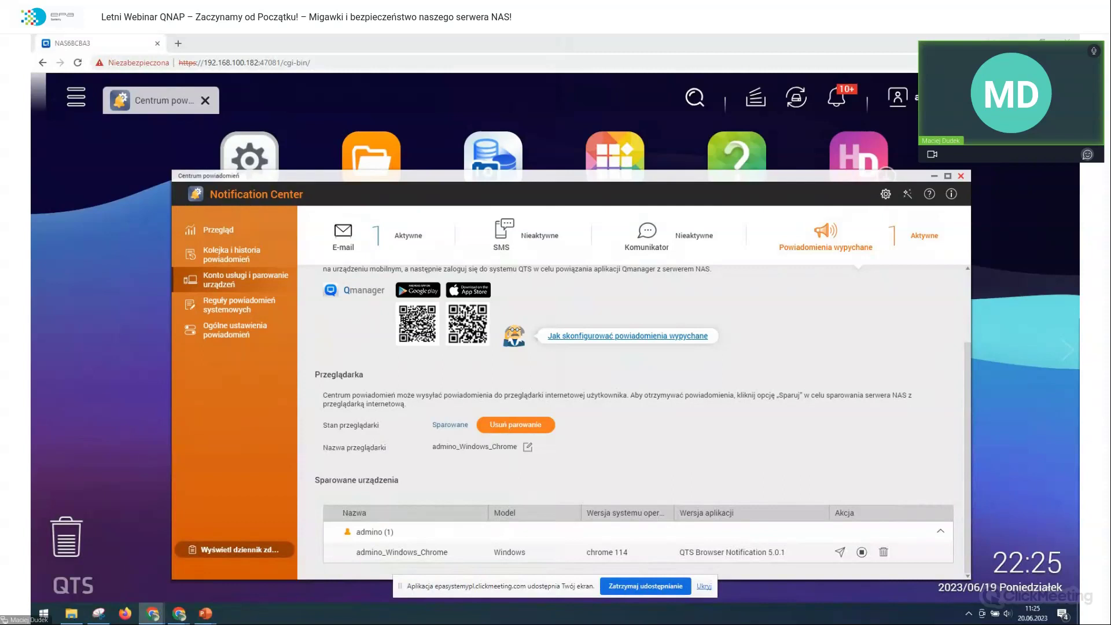
pyautogui.click(1062, 617)
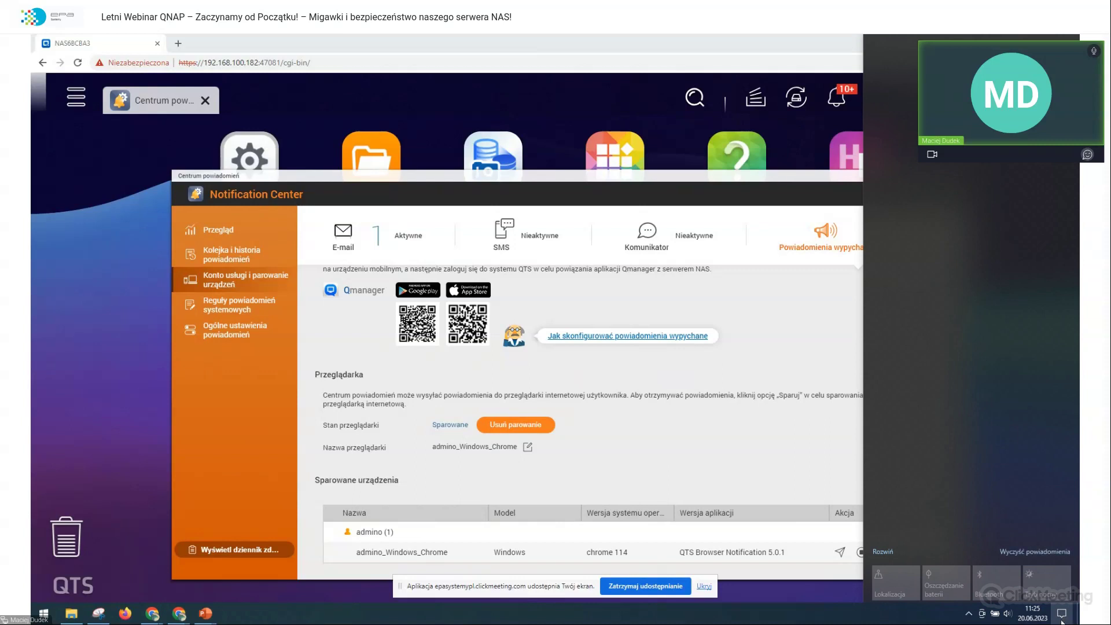
pyautogui.rightClick(1062, 618)
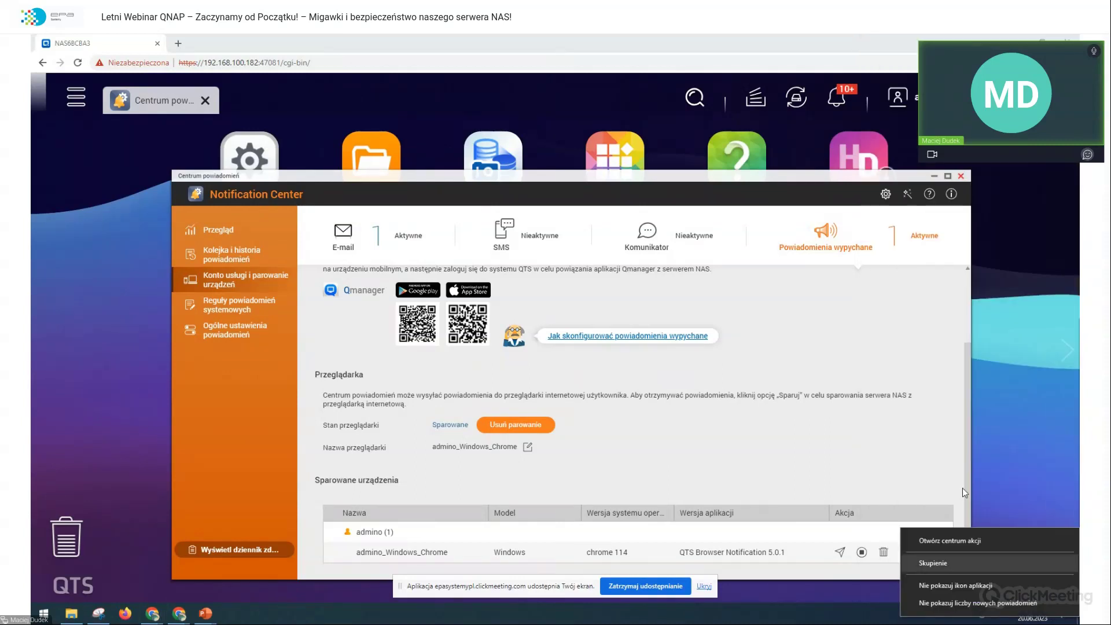
pyautogui.moveTo(951, 570)
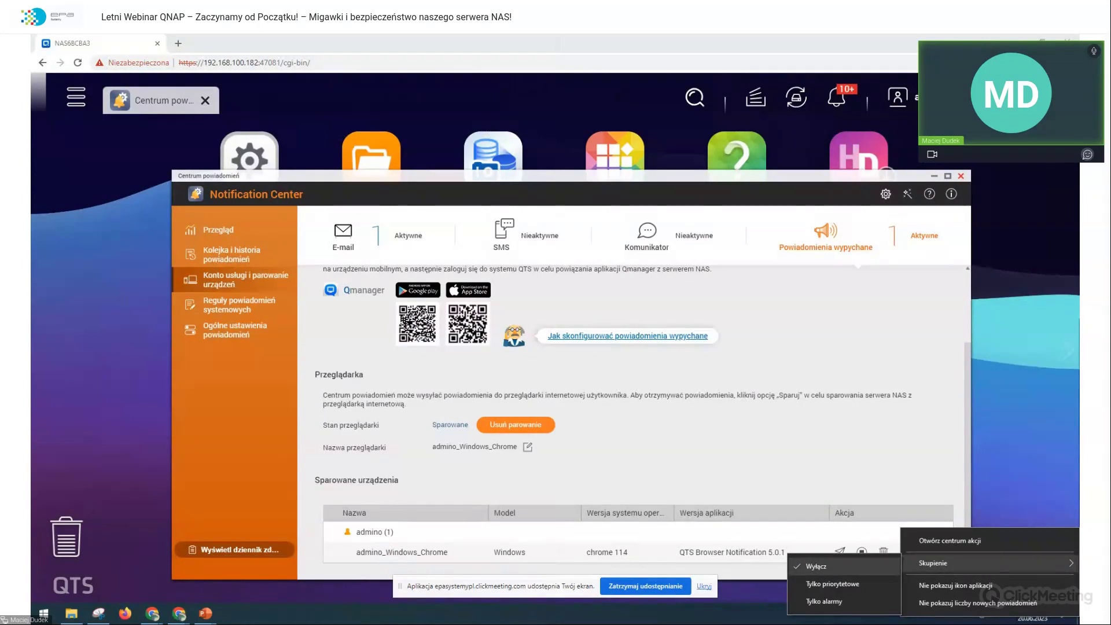
pyautogui.press('Escape')
pyautogui.press('Escape')
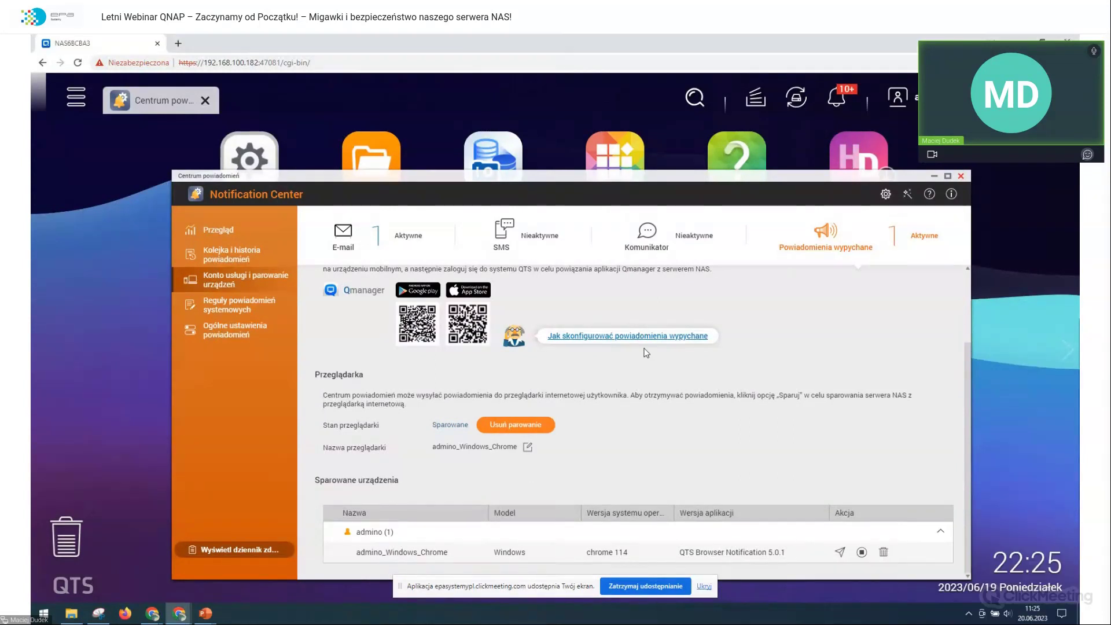
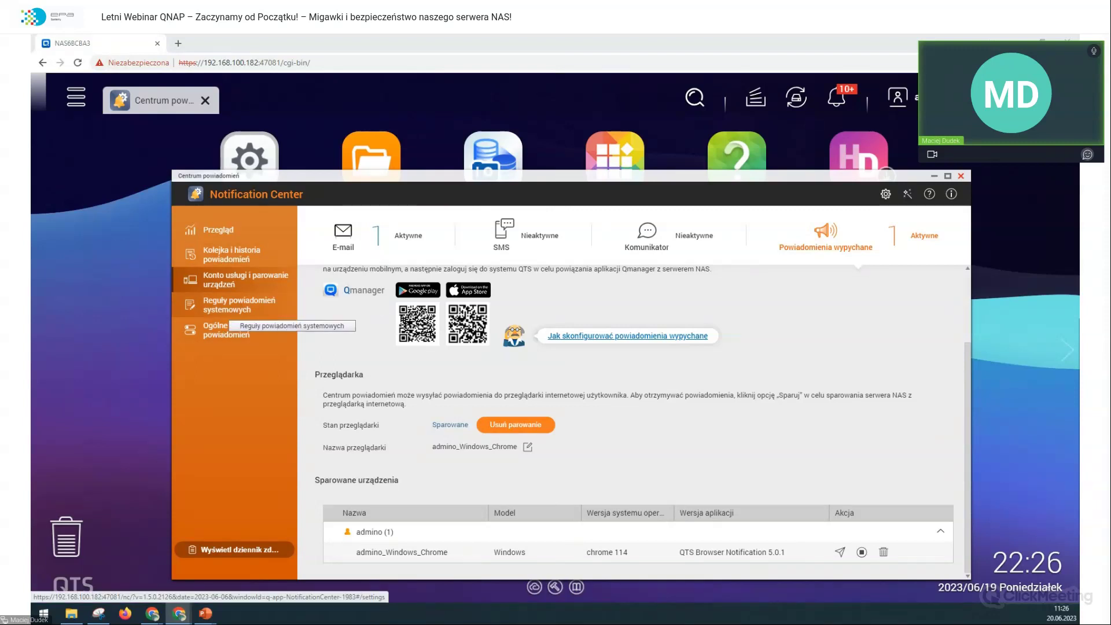
# Step: Create event notification rule 'Rule - 1' with all categories, enlarging the wizard to see the event list
pyautogui.click(237, 306)
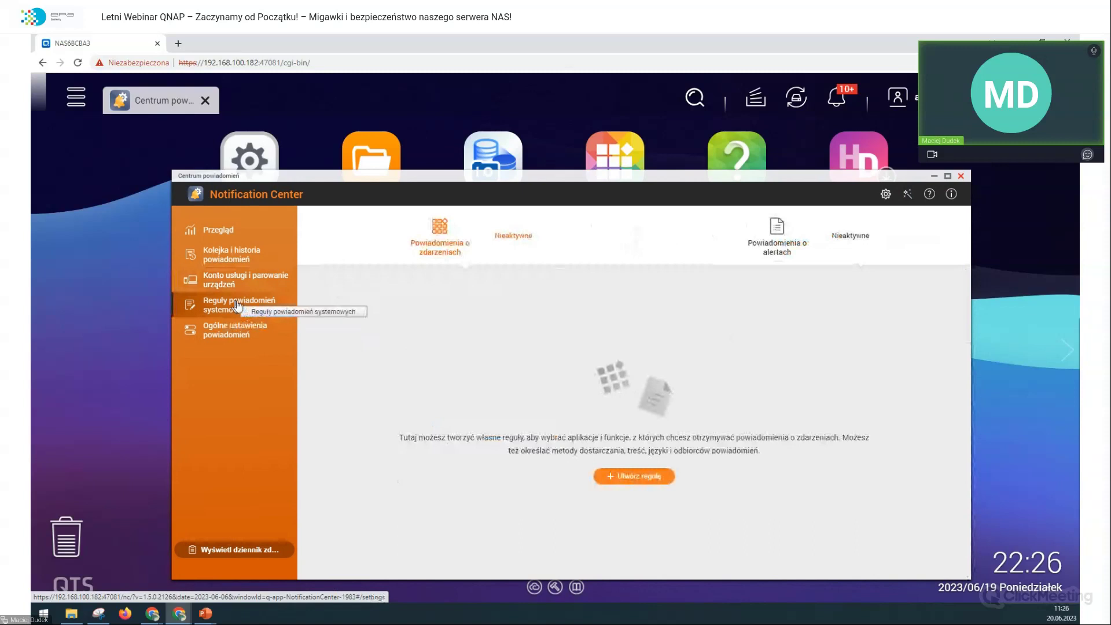
pyautogui.click(641, 477)
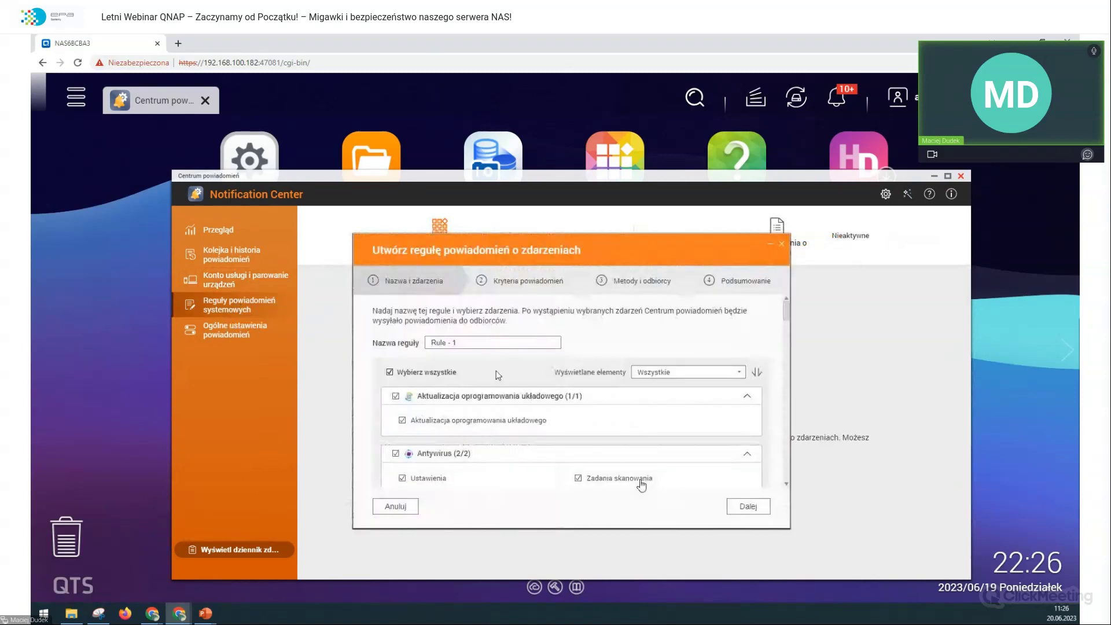
pyautogui.scroll(-3, 504, 374)
pyautogui.scroll(5, 504, 374)
pyautogui.scroll(-5, 498, 373)
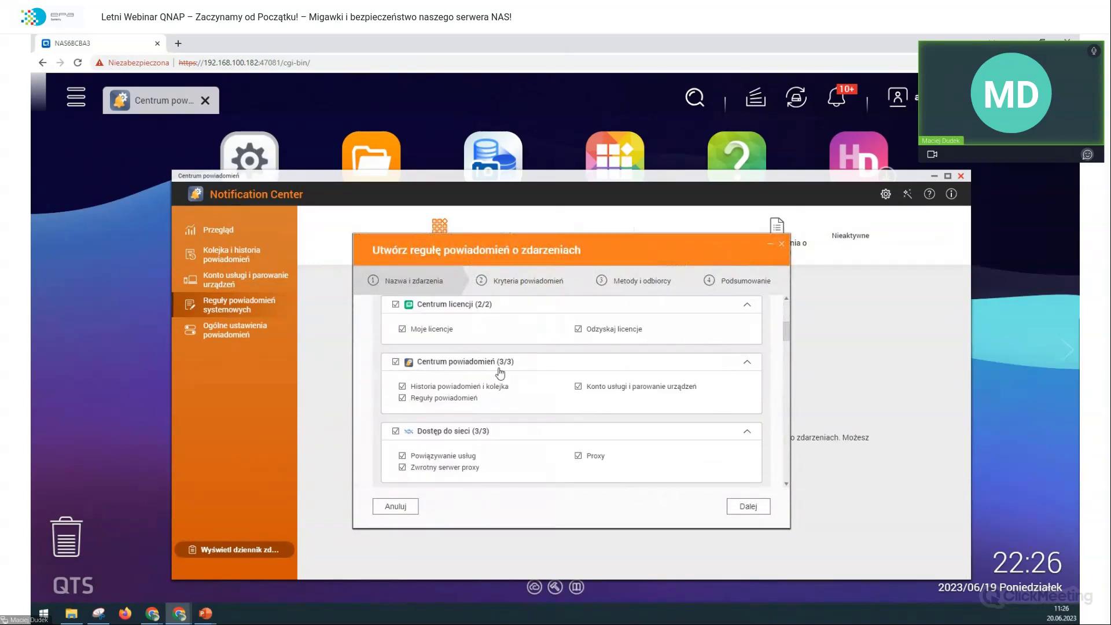
pyautogui.moveTo(785, 530); pyautogui.dragTo(870, 600)
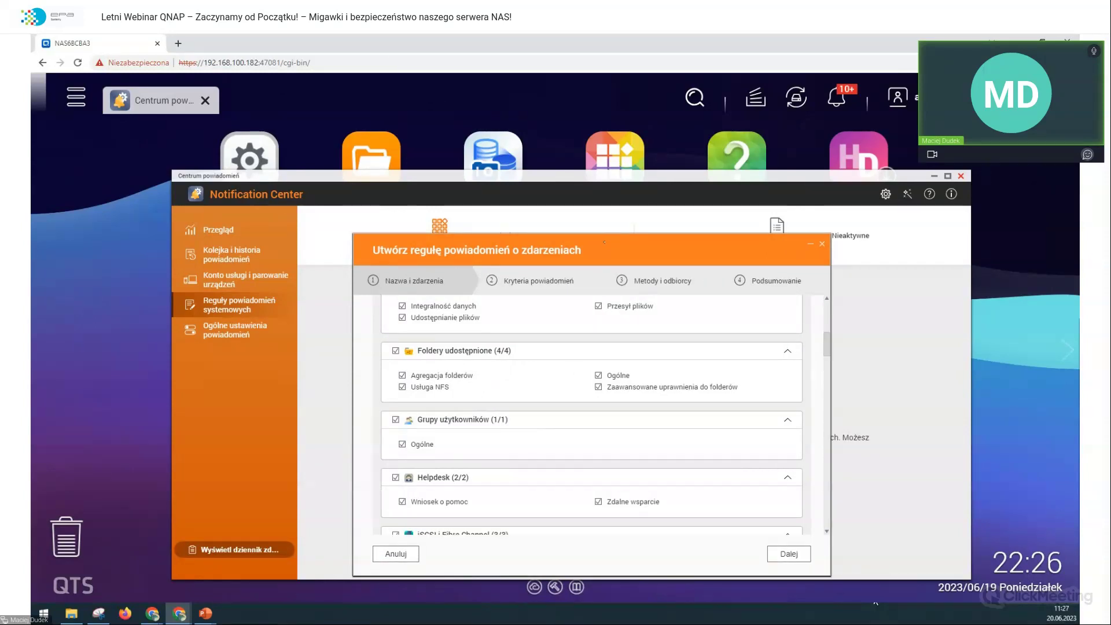
pyautogui.scroll(-10, 584, 320)
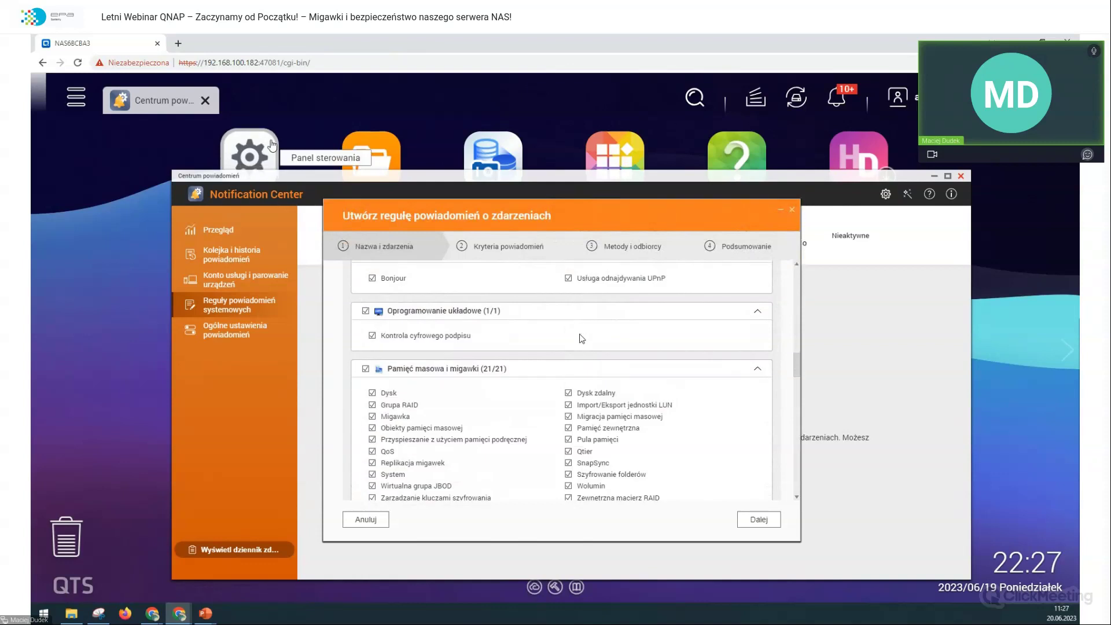
pyautogui.click(249, 152)
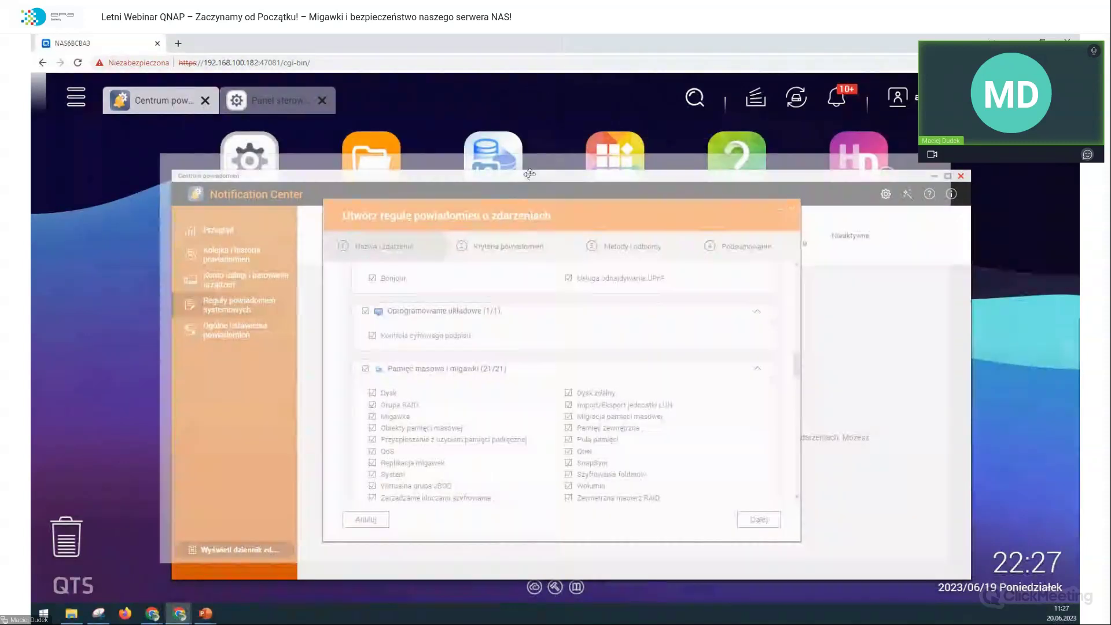
pyautogui.moveTo(530, 176); pyautogui.dragTo(777, 124)
pyautogui.click(659, 215)
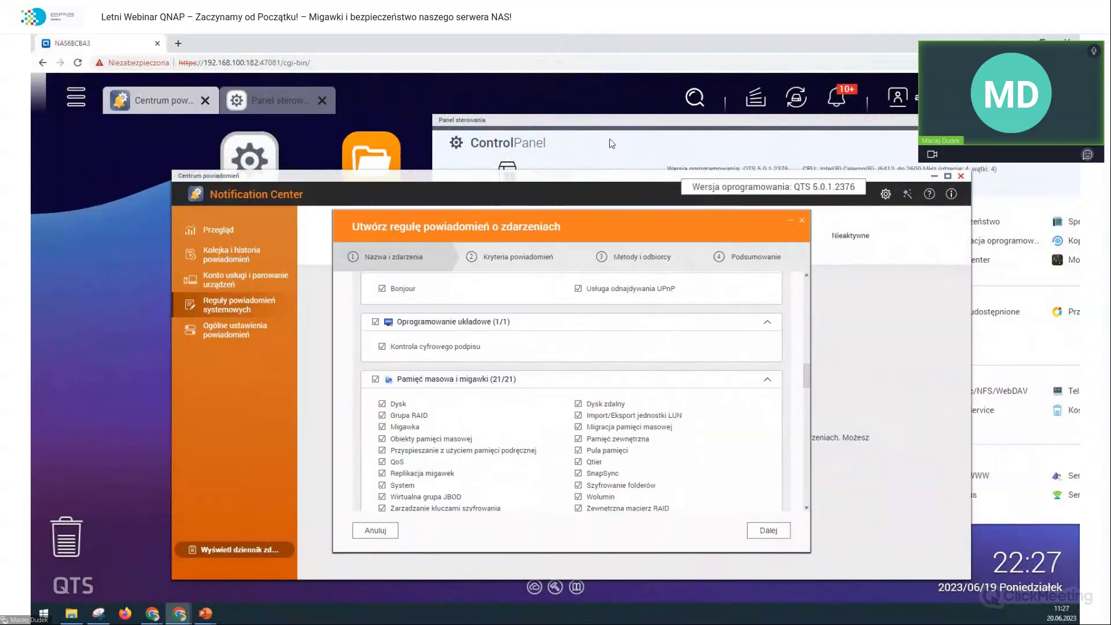
pyautogui.click(608, 140)
pyautogui.click(385, 226)
pyautogui.moveTo(384, 226); pyautogui.dragTo(244, 199)
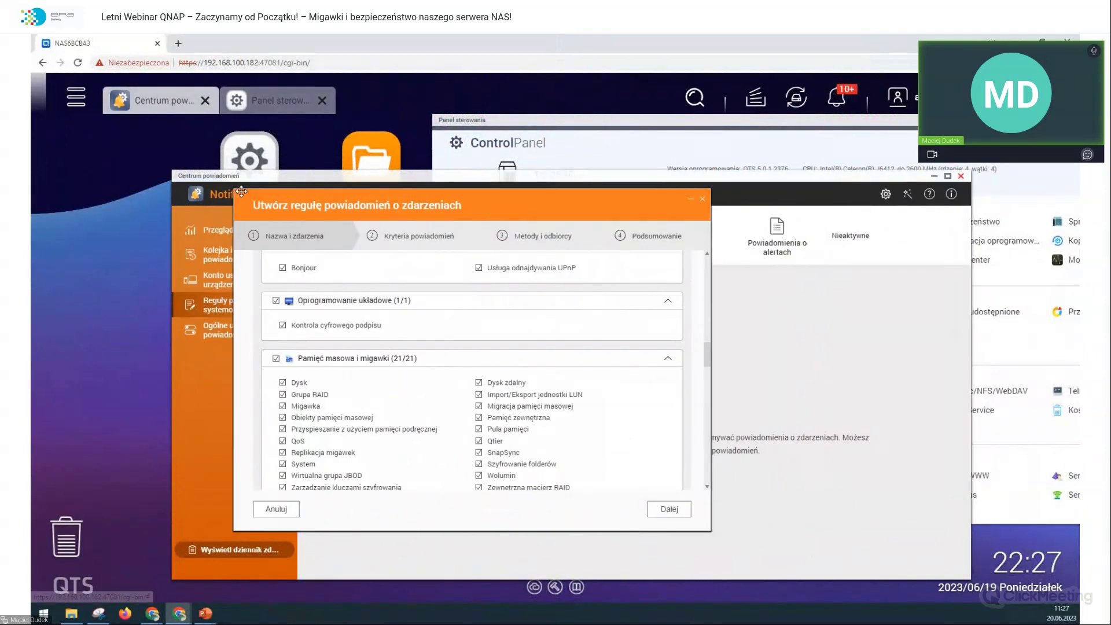
pyautogui.moveTo(741, 195); pyautogui.dragTo(582, 179)
pyautogui.moveTo(490, 172); pyautogui.dragTo(472, 185)
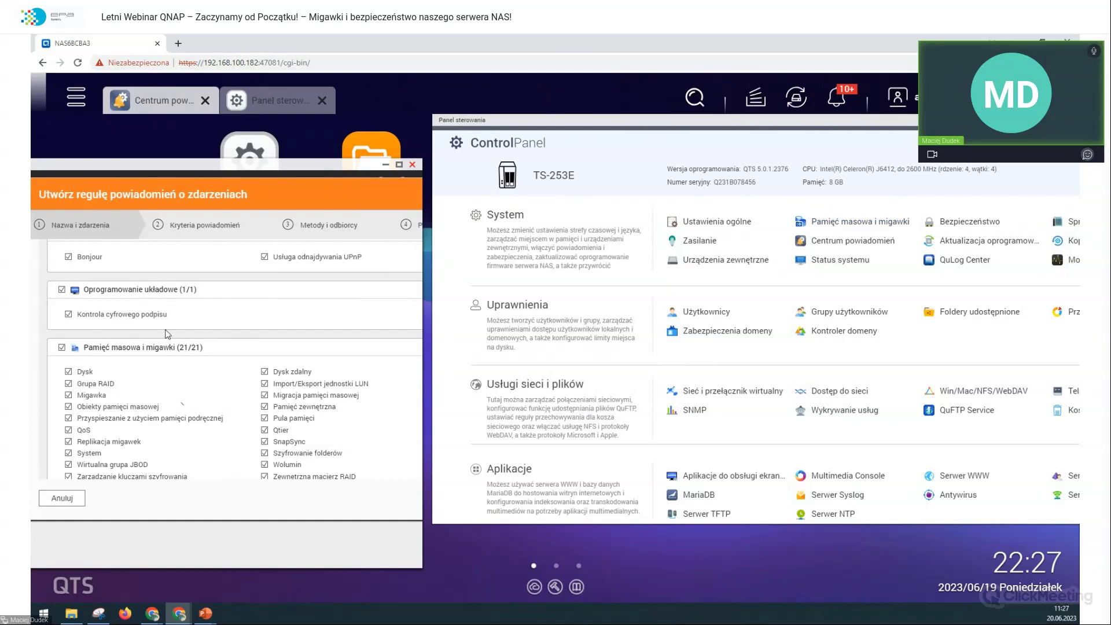
pyautogui.scroll(-3, 174, 354)
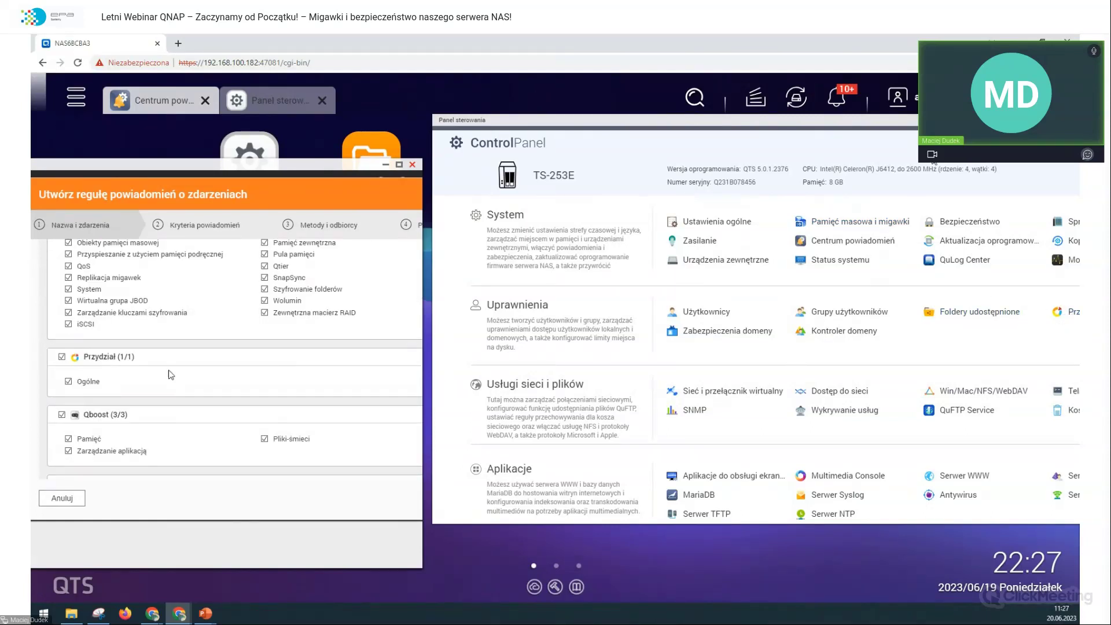
pyautogui.click(271, 100)
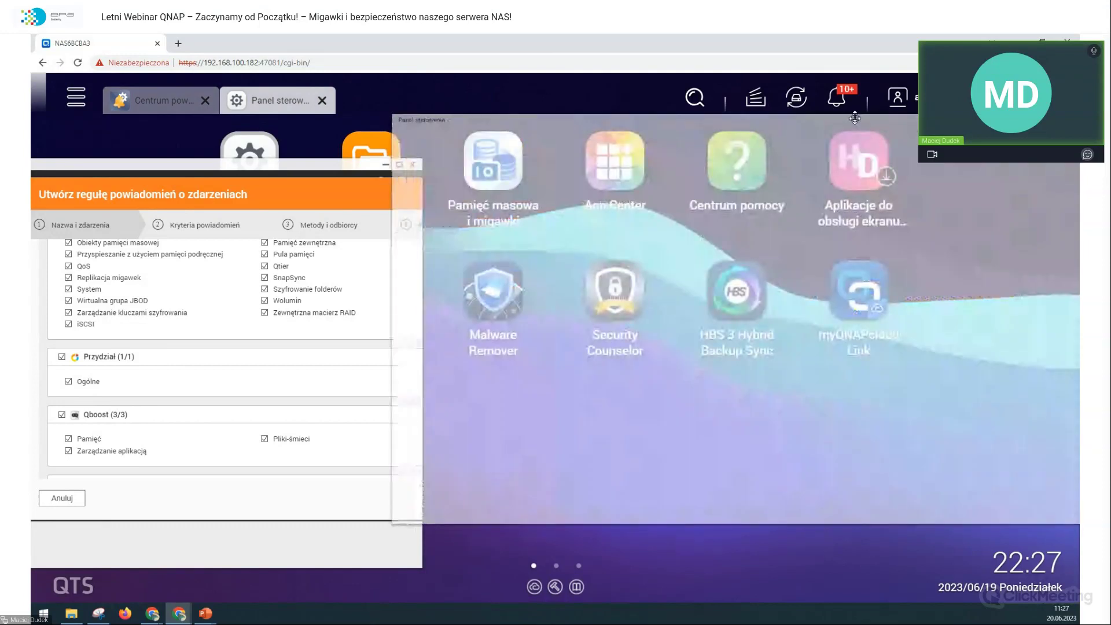
pyautogui.scroll(-3, 149, 385)
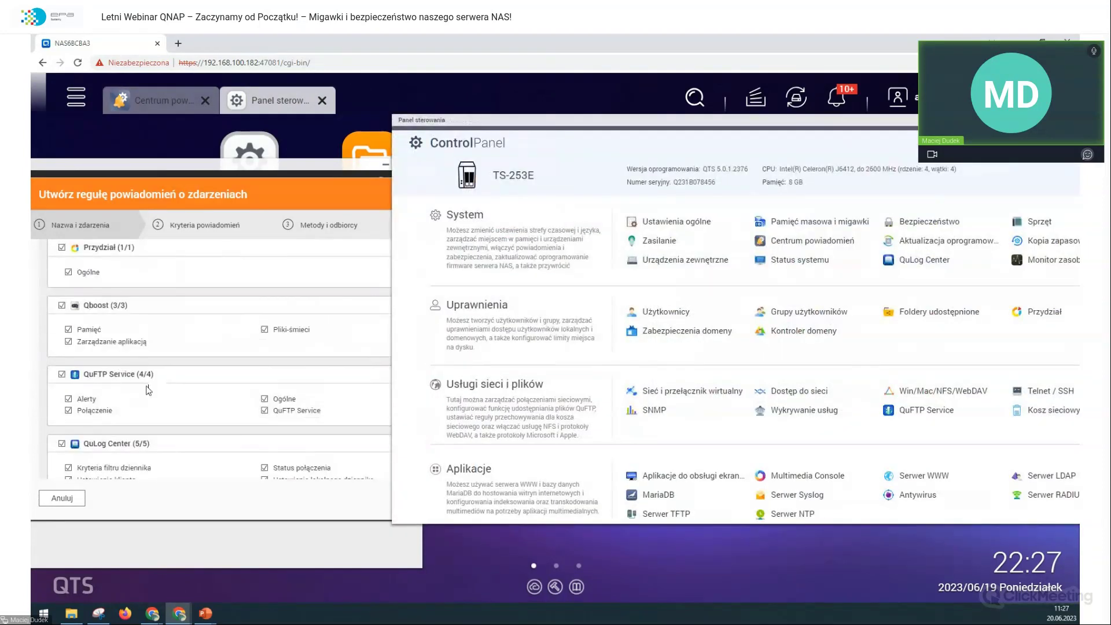
pyautogui.scroll(-6, 95, 376)
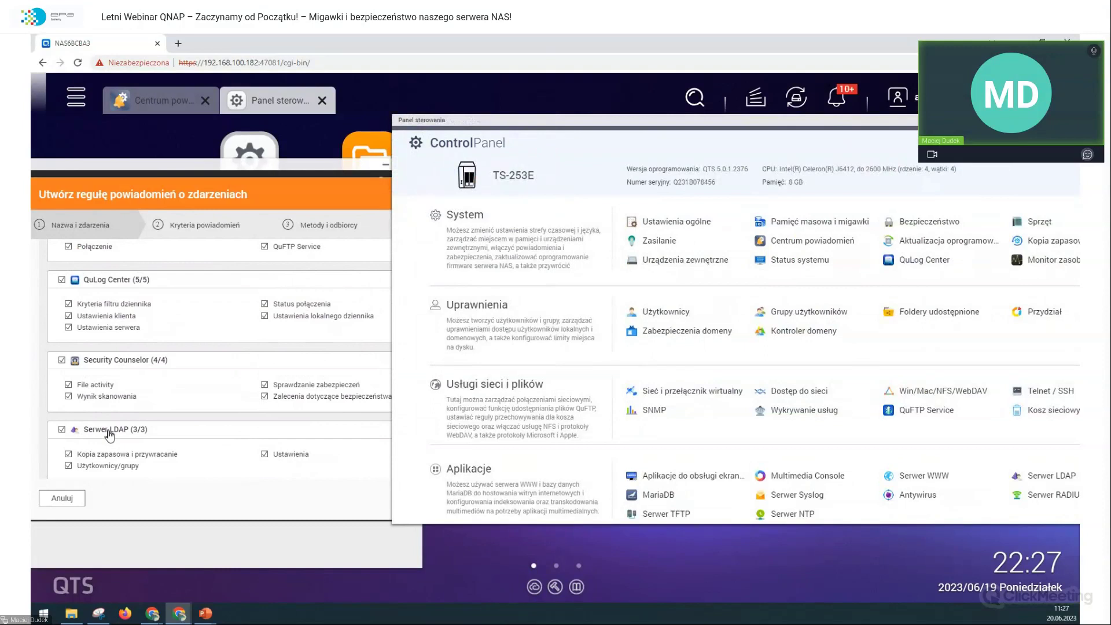
pyautogui.scroll(-10, 113, 440)
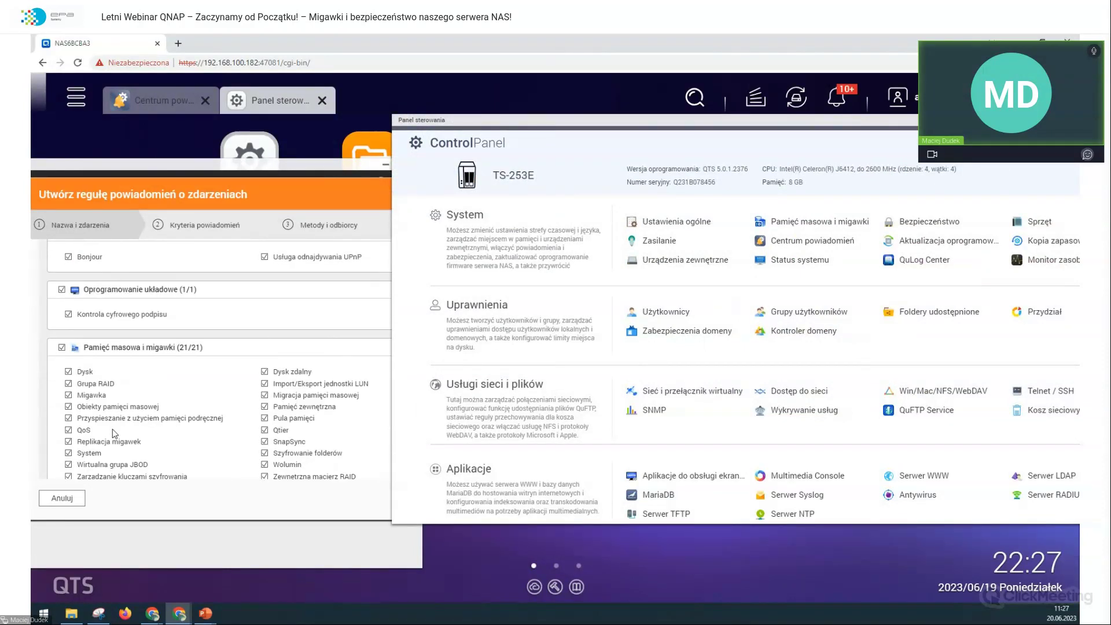
pyautogui.scroll(-10, 112, 428)
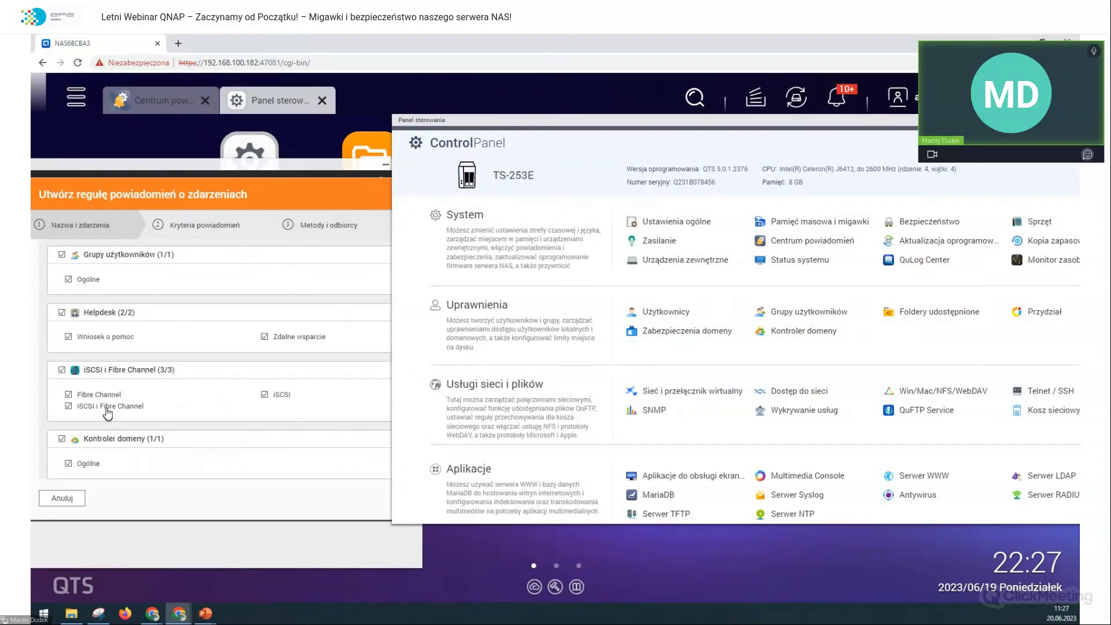
pyautogui.scroll(10, 108, 411)
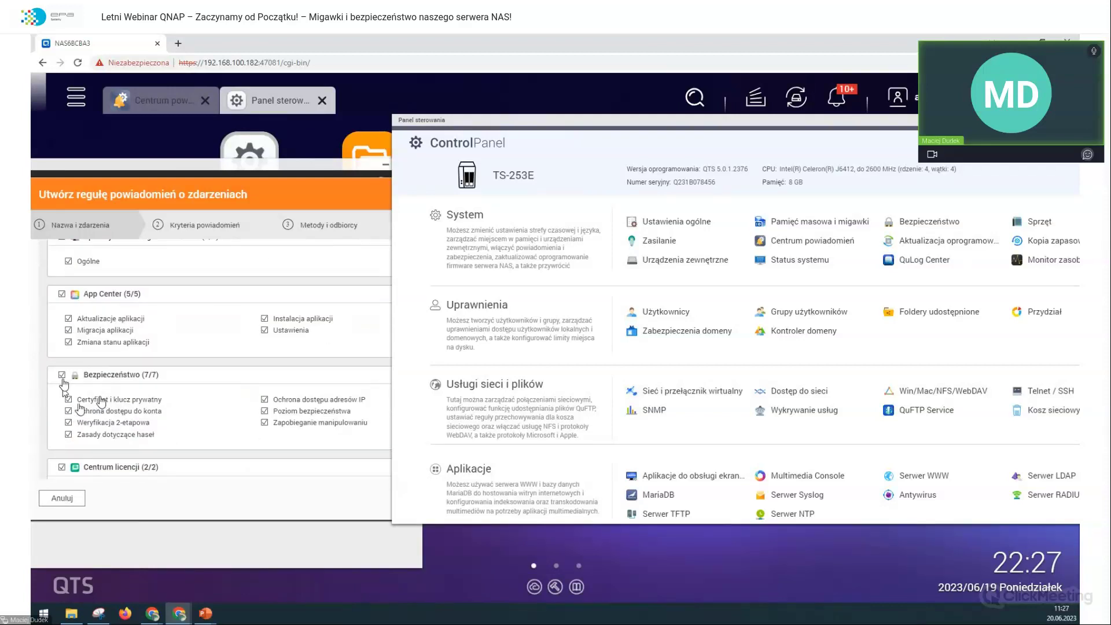
pyautogui.scroll(1, 76, 365)
pyautogui.scroll(3, 77, 364)
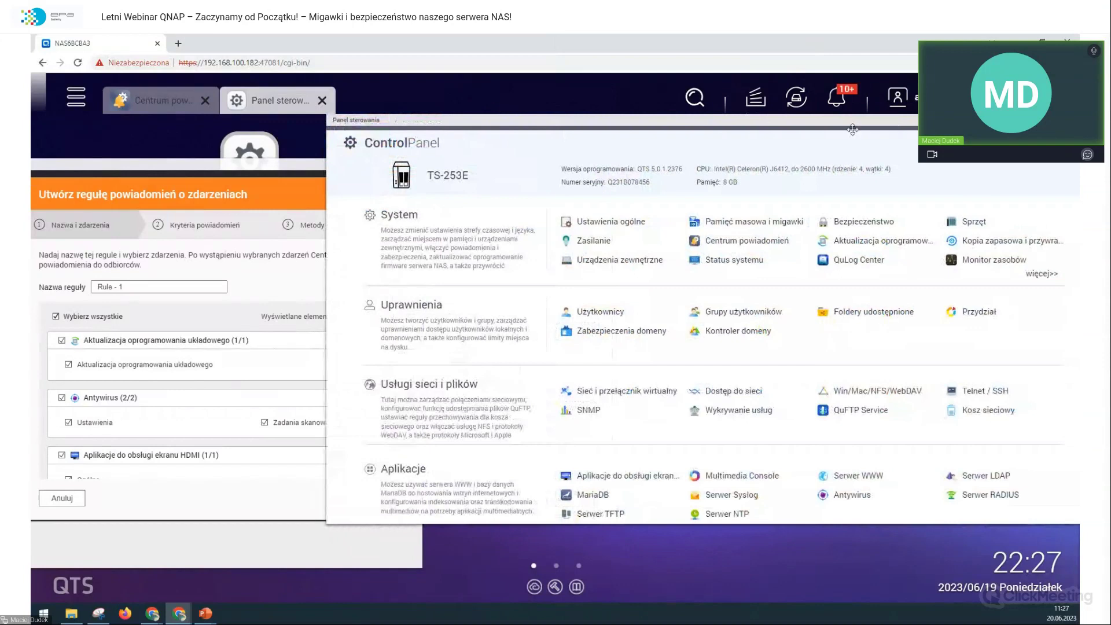
pyautogui.moveTo(734, 119); pyautogui.dragTo(541, 122)
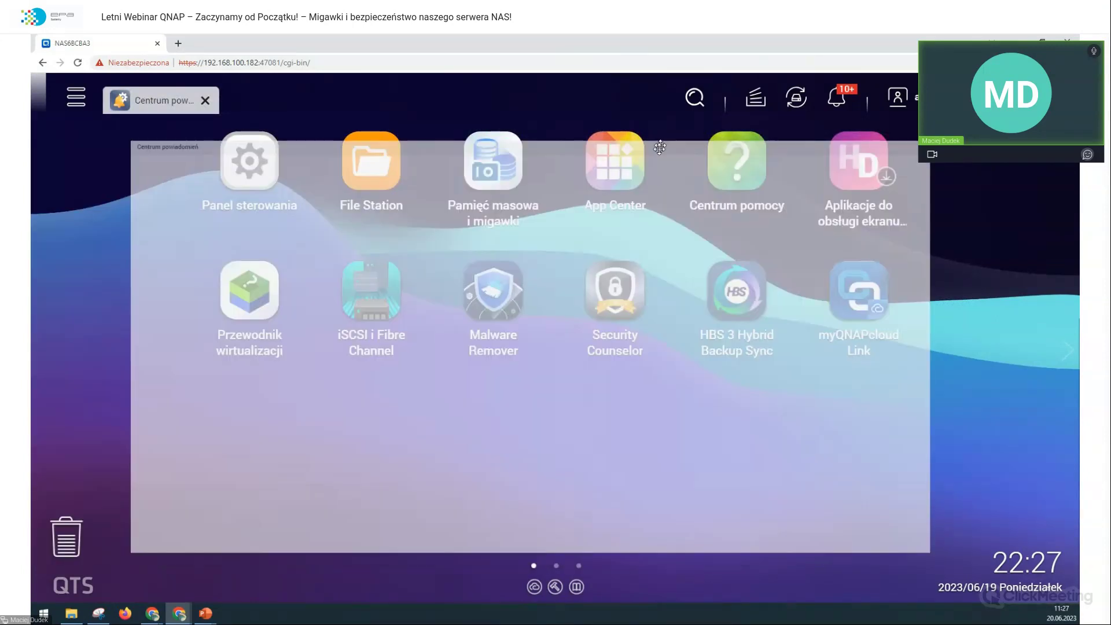
pyautogui.scroll(-15, 671, 315)
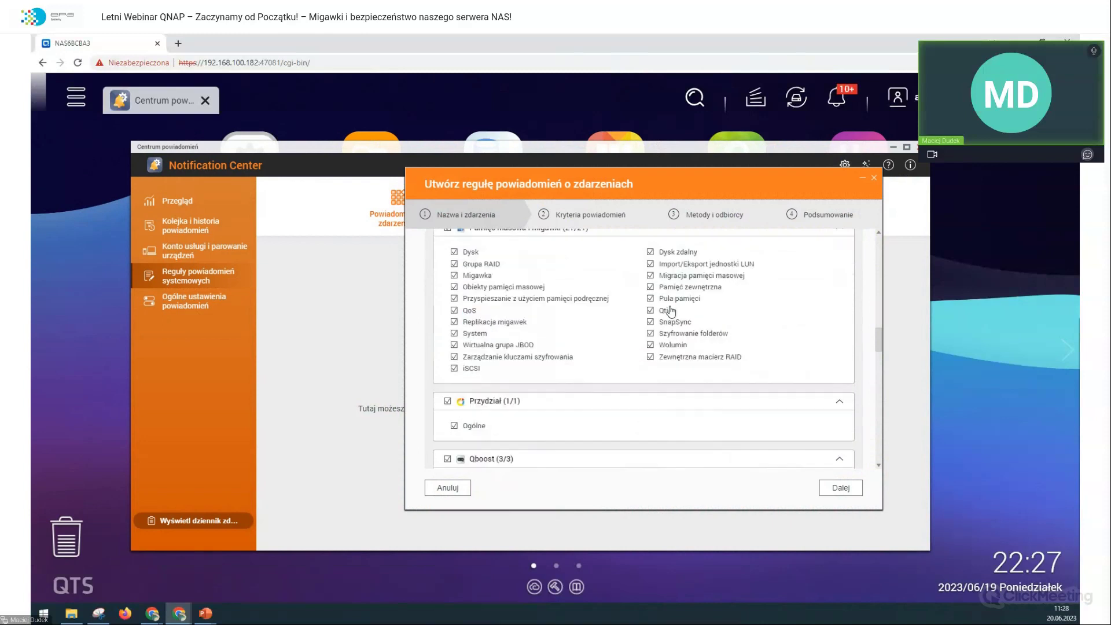
pyautogui.scroll(-15, 669, 306)
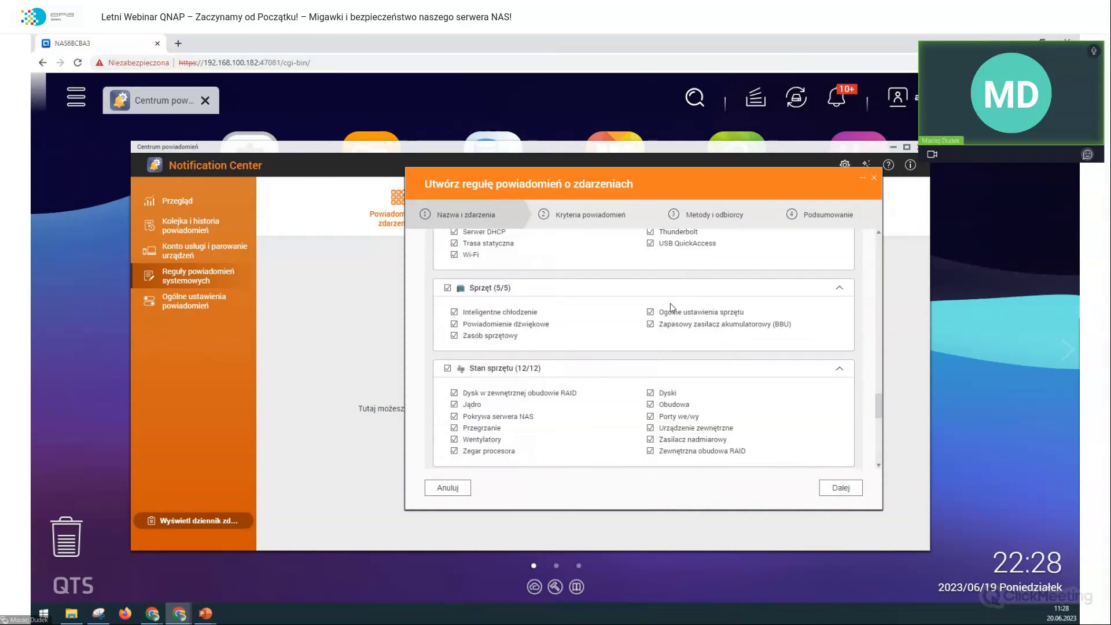
pyautogui.scroll(-10, 669, 308)
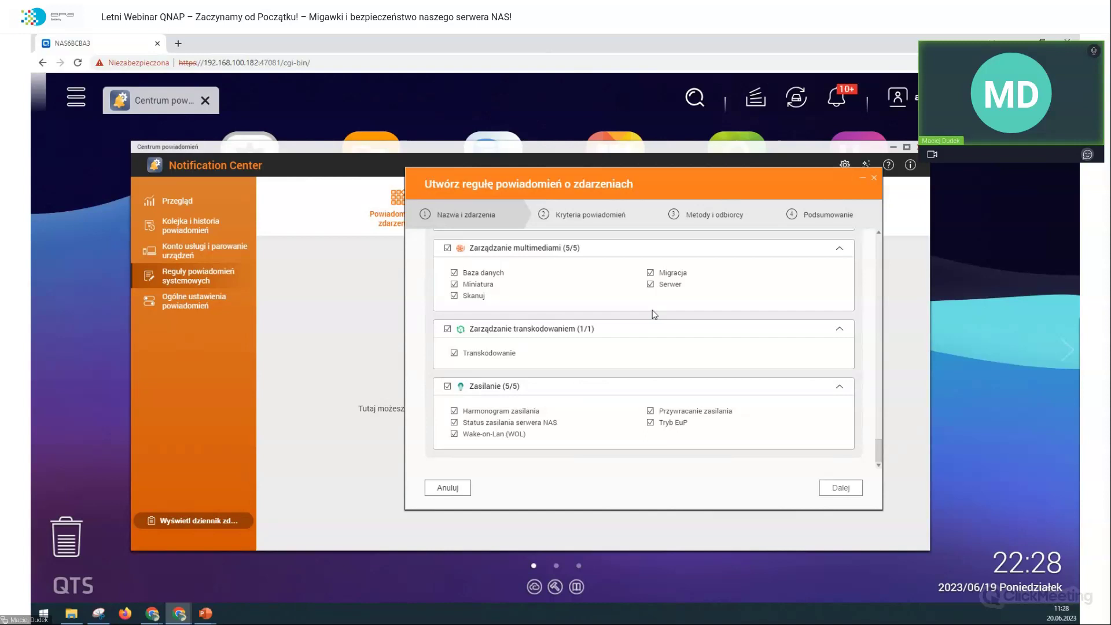
# Step: On the criteria step, add 'pamięć' as an Uwzględnia keyword filter, then remove it
pyautogui.click(840, 488)
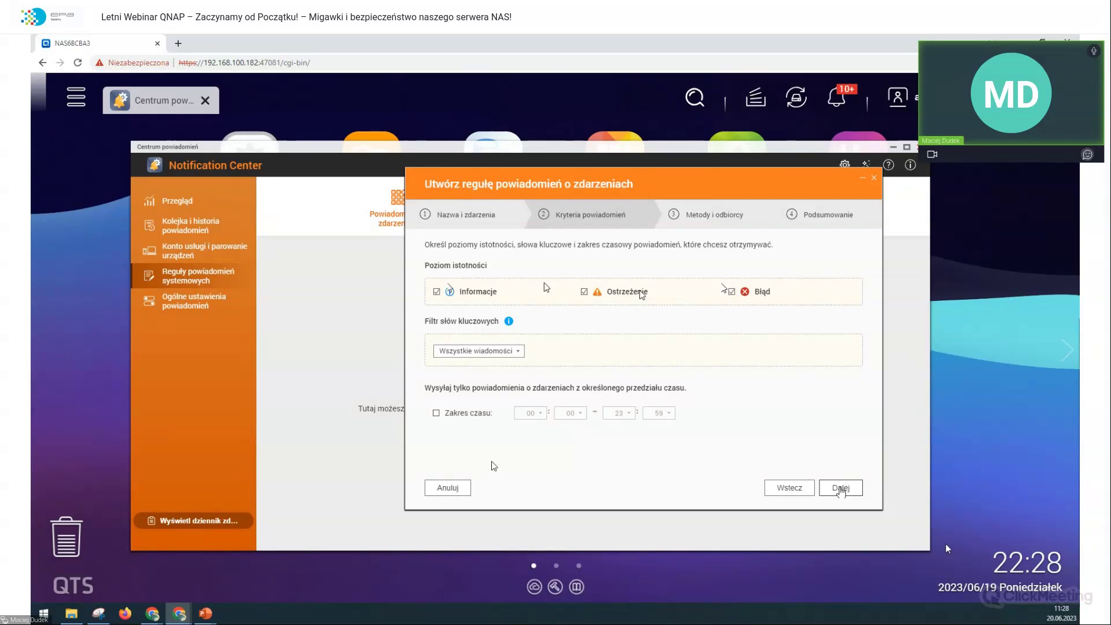
pyautogui.click(486, 351)
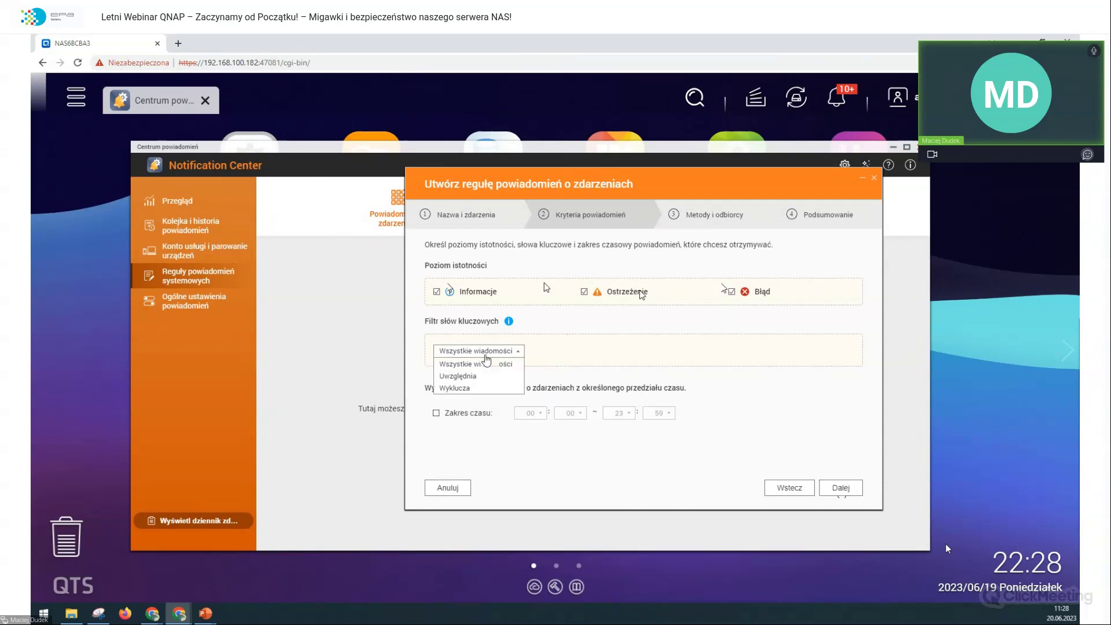
pyautogui.click(494, 376)
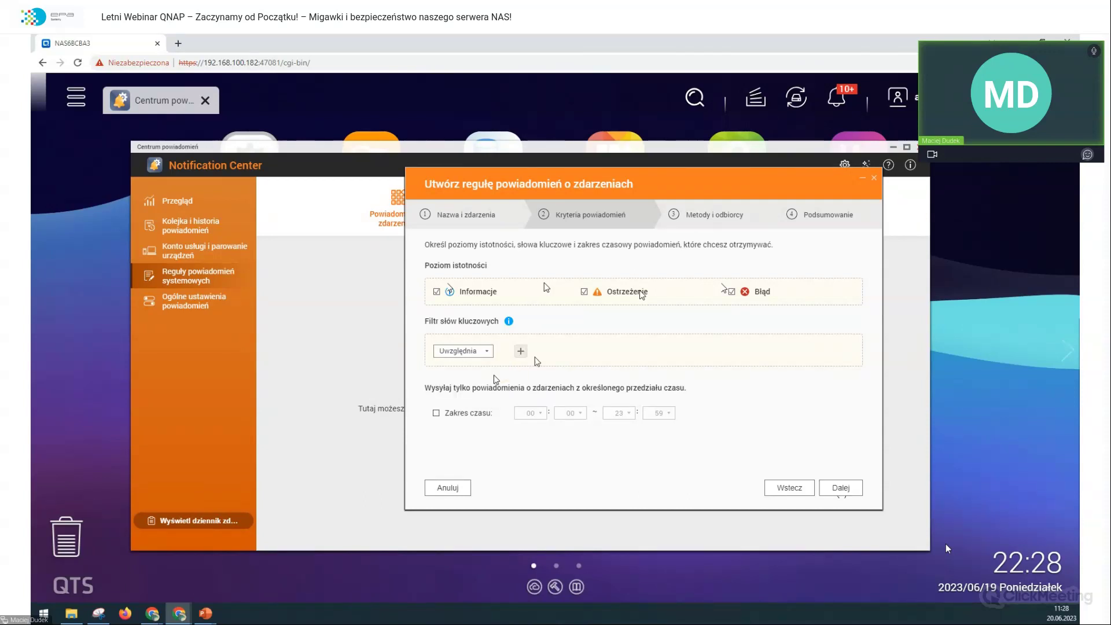
pyautogui.click(528, 351)
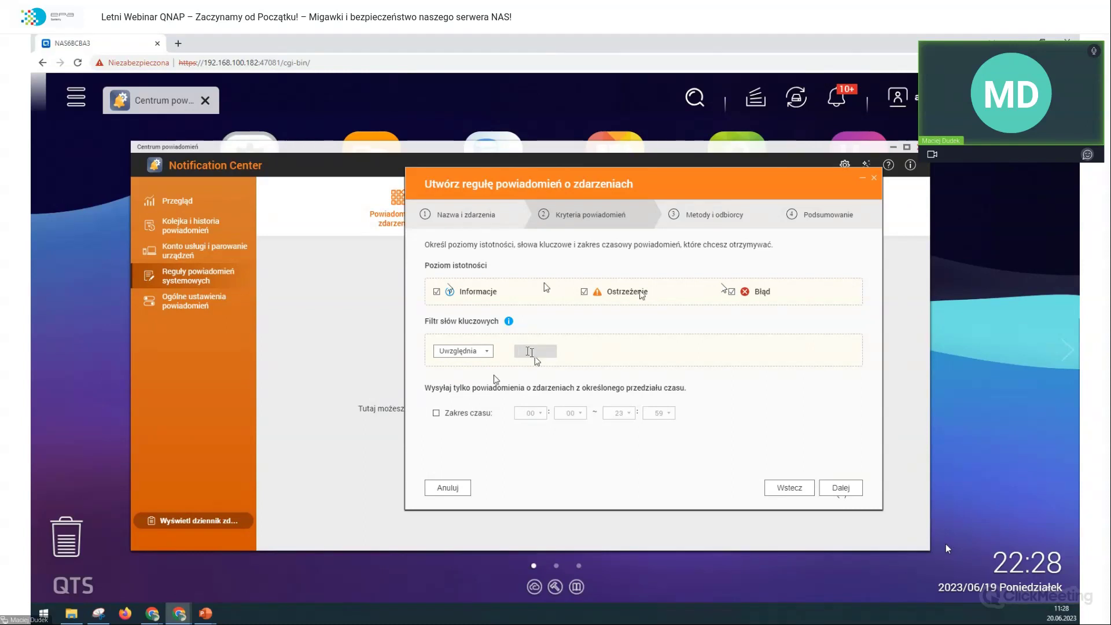
pyautogui.write('pamięć')
pyautogui.press('Return')
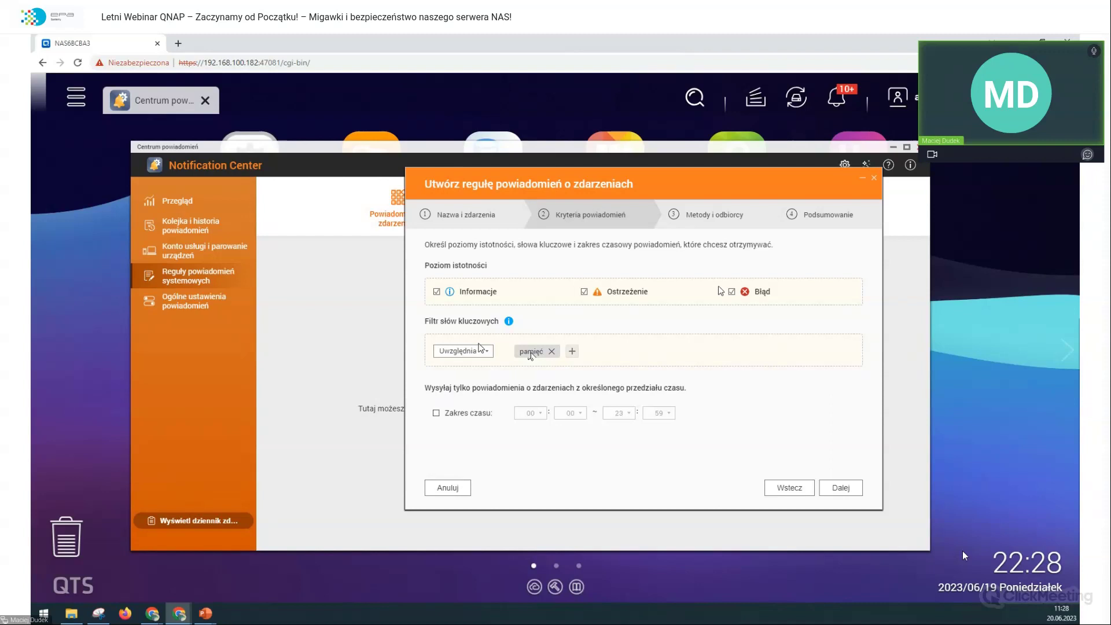
pyautogui.click(551, 351)
# Step: Switch the keyword filter to Wyklucza and enable the Zakres czasu time range
pyautogui.click(463, 351)
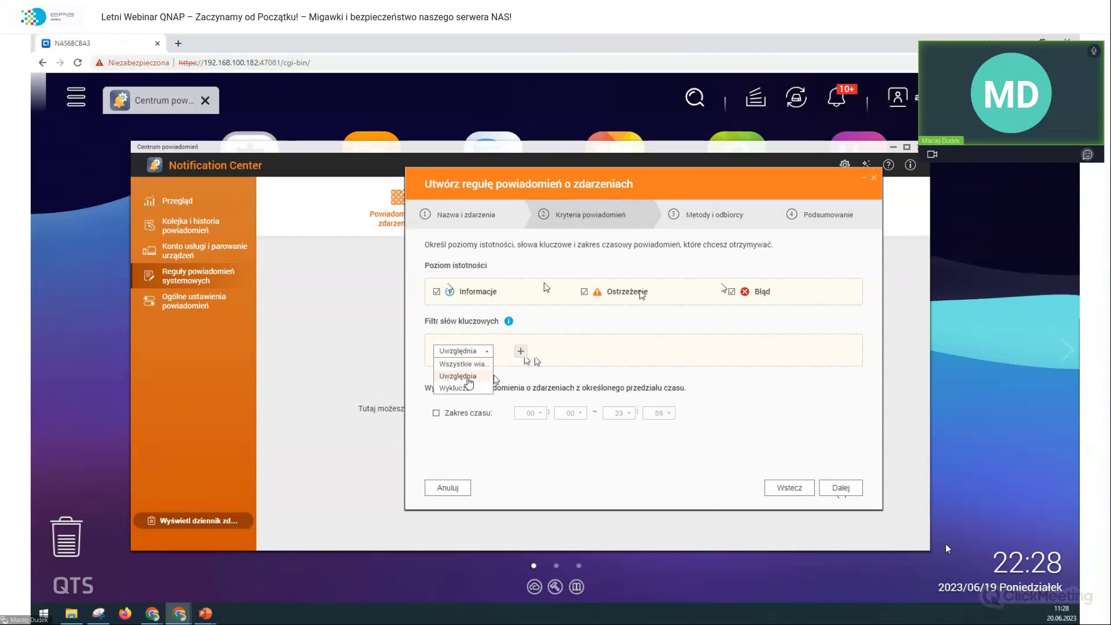
pyautogui.click(466, 392)
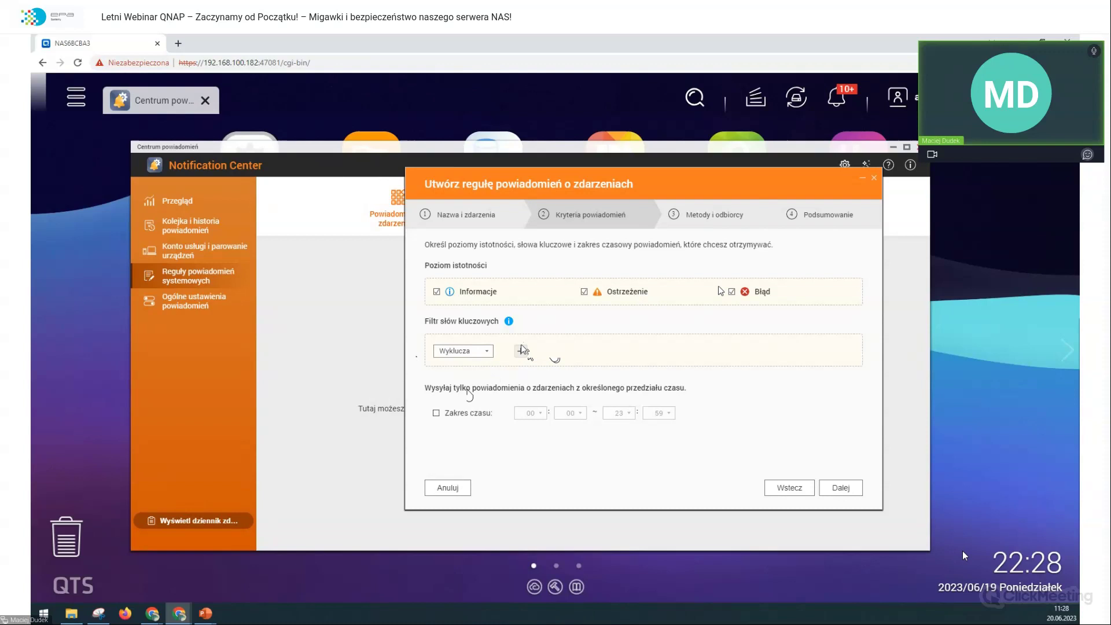
pyautogui.click(479, 414)
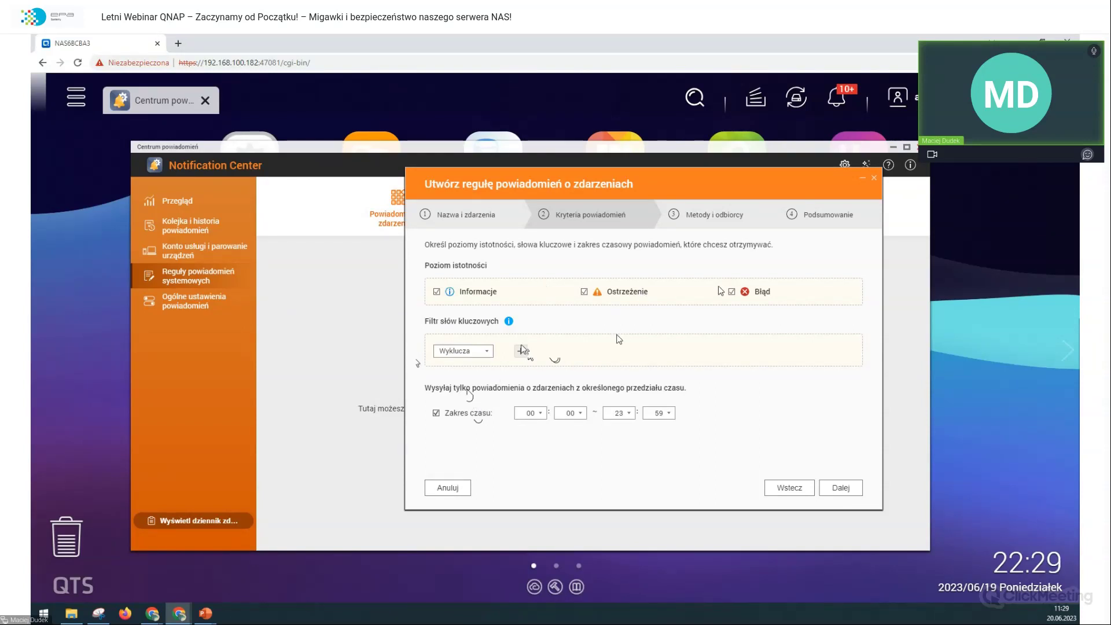
# Step: Set the time range to start at hour 16 and end at 07:55
pyautogui.click(542, 412)
pyautogui.scroll(-1, 529, 347)
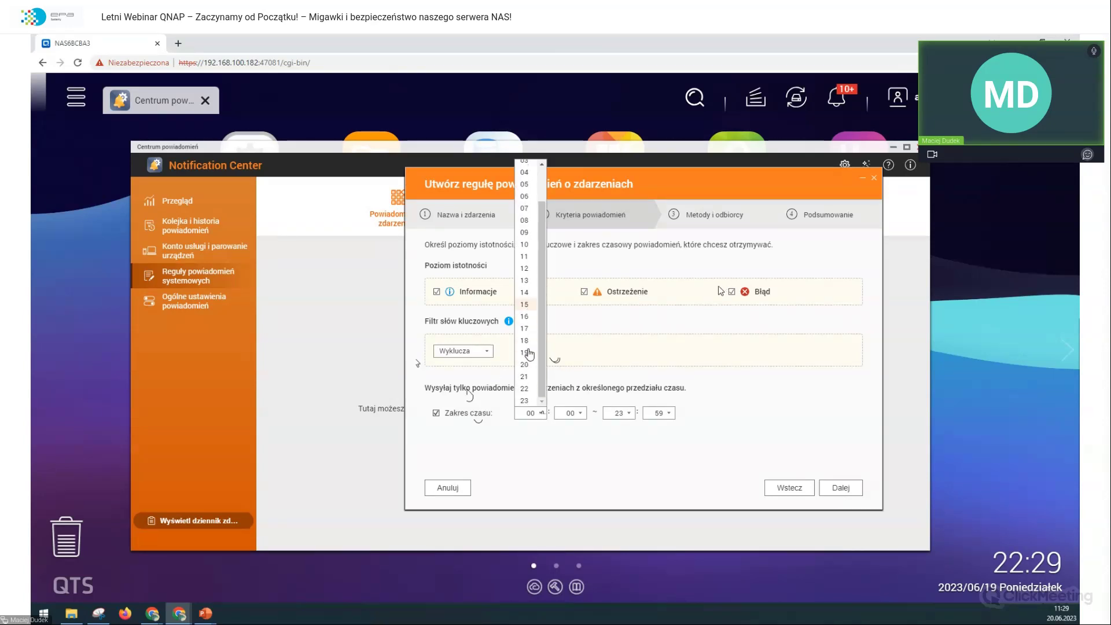
pyautogui.click(528, 316)
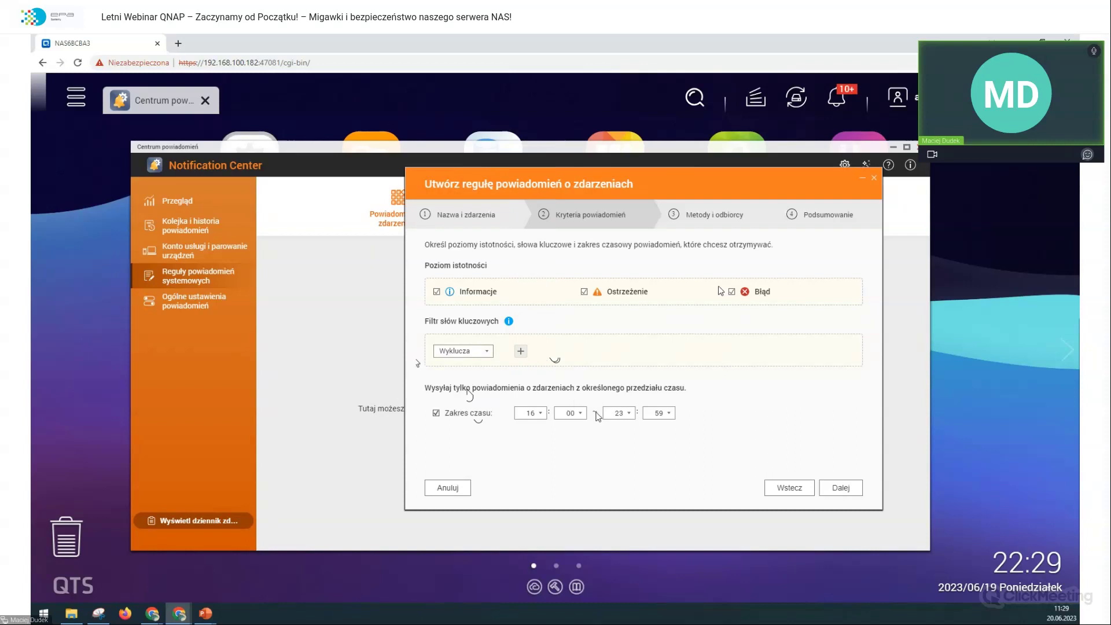
pyautogui.click(620, 412)
pyautogui.click(616, 248)
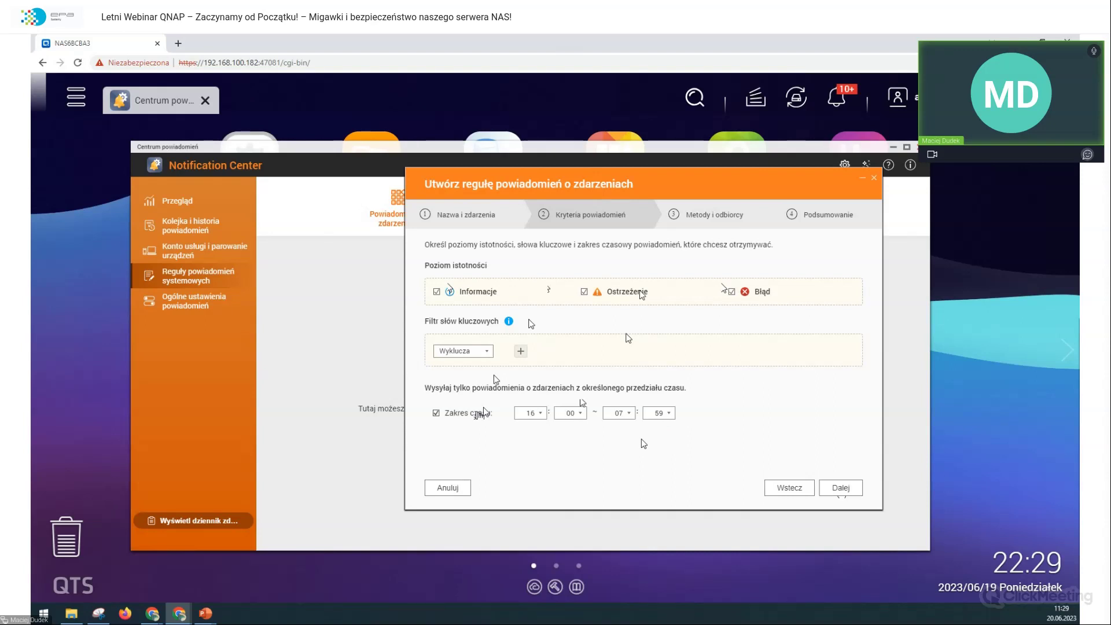
pyautogui.click(667, 412)
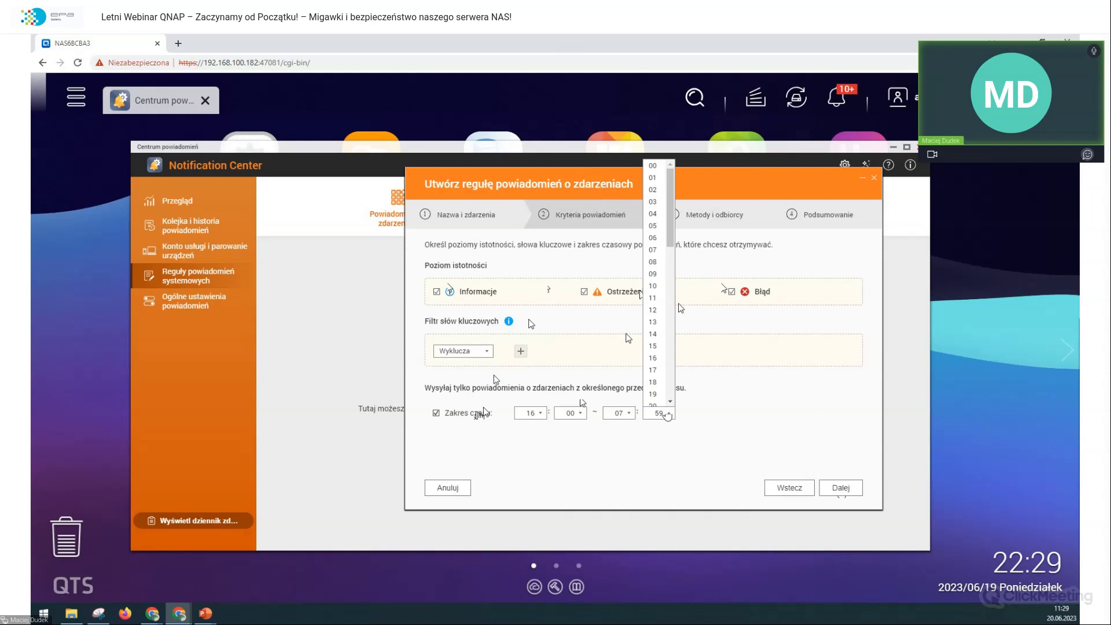
pyautogui.scroll(-8, 651, 346)
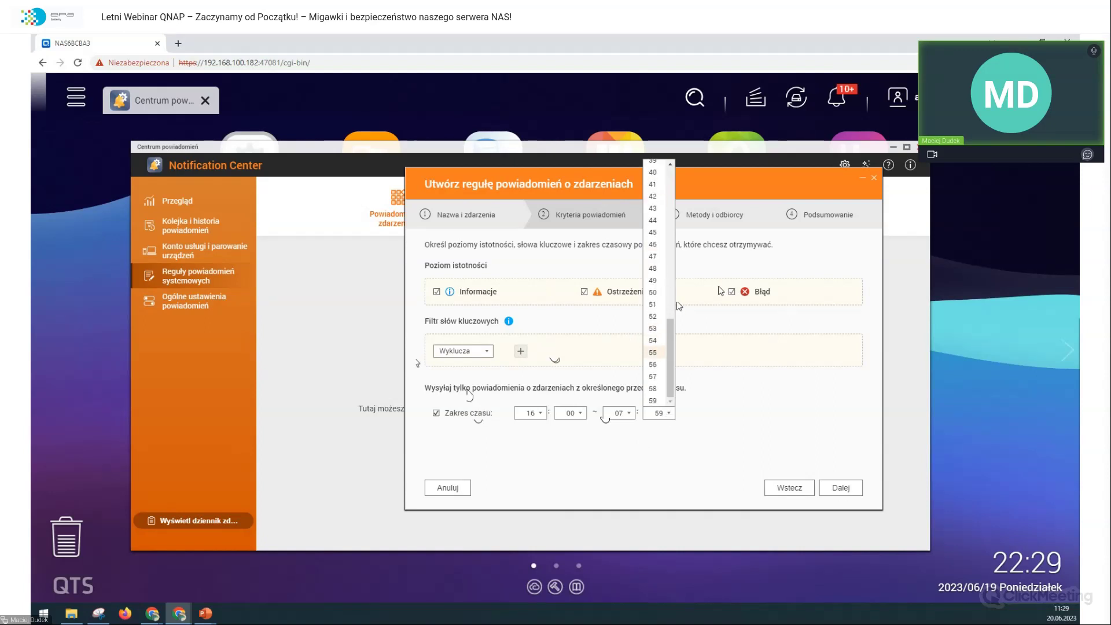
pyautogui.click(652, 351)
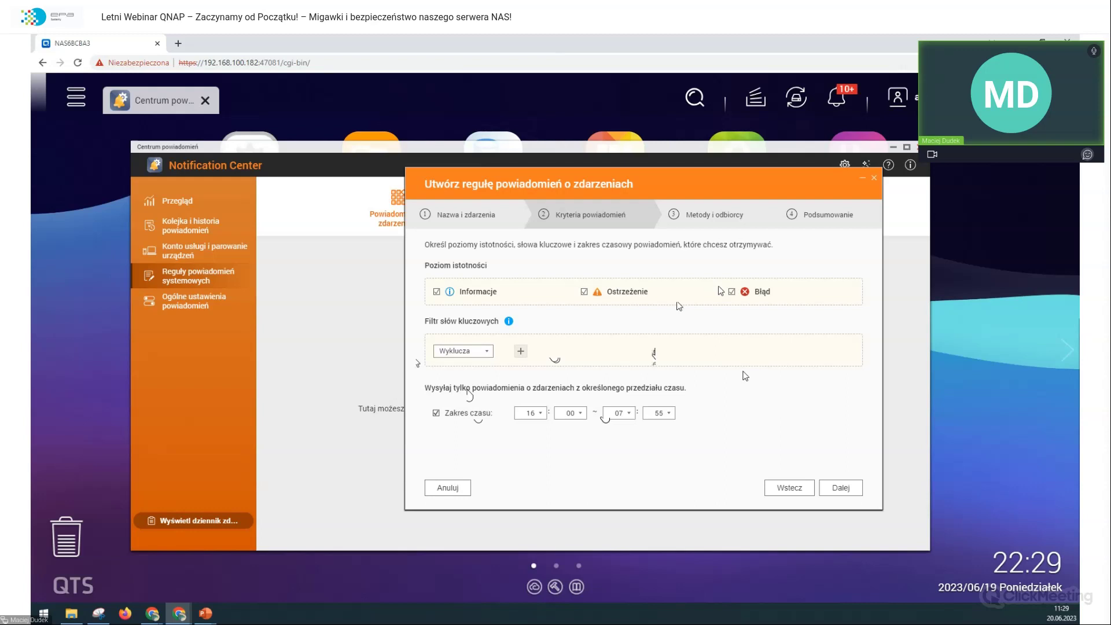
# Step: Disable Zakres czasu, set the keyword filter to Wszystkie wiadomości, and continue to delivery settings
pyautogui.click(437, 413)
pyautogui.click(842, 488)
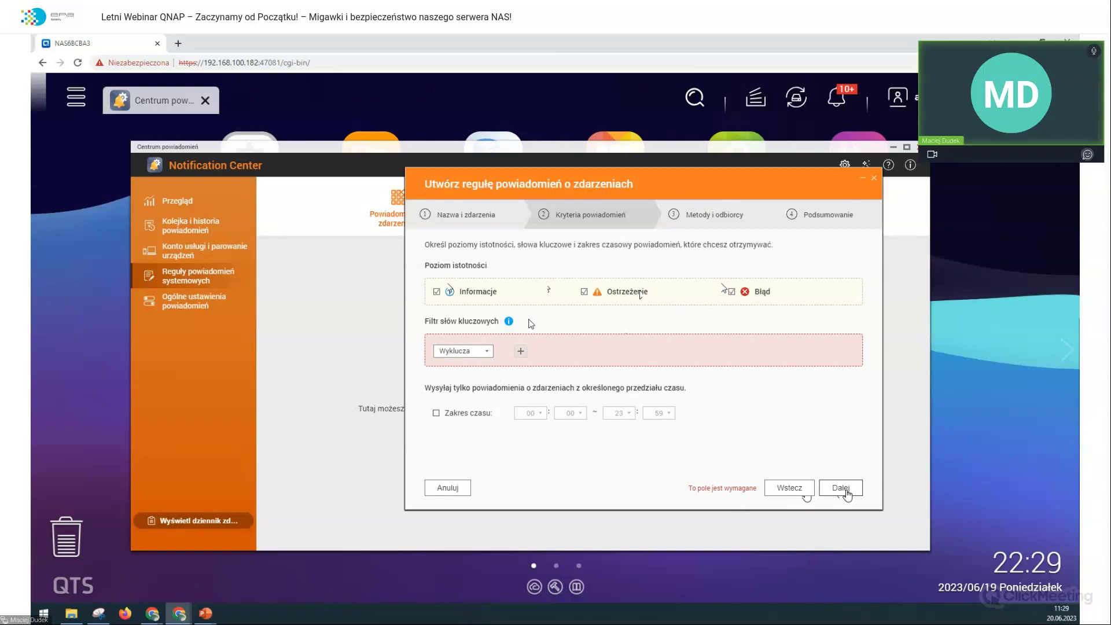
pyautogui.click(487, 352)
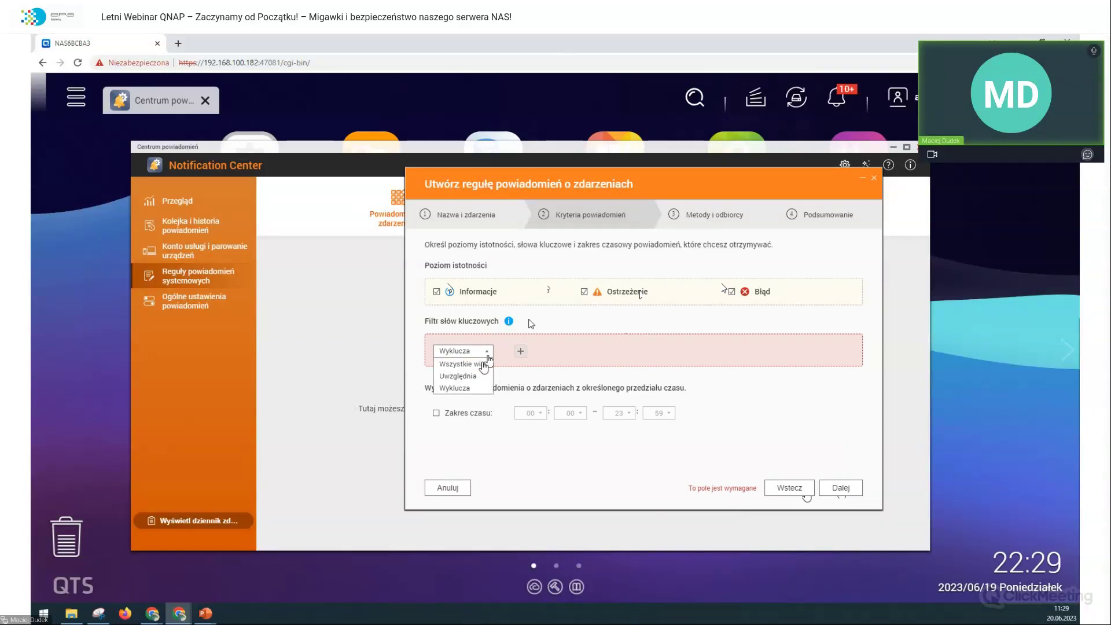
pyautogui.click(484, 364)
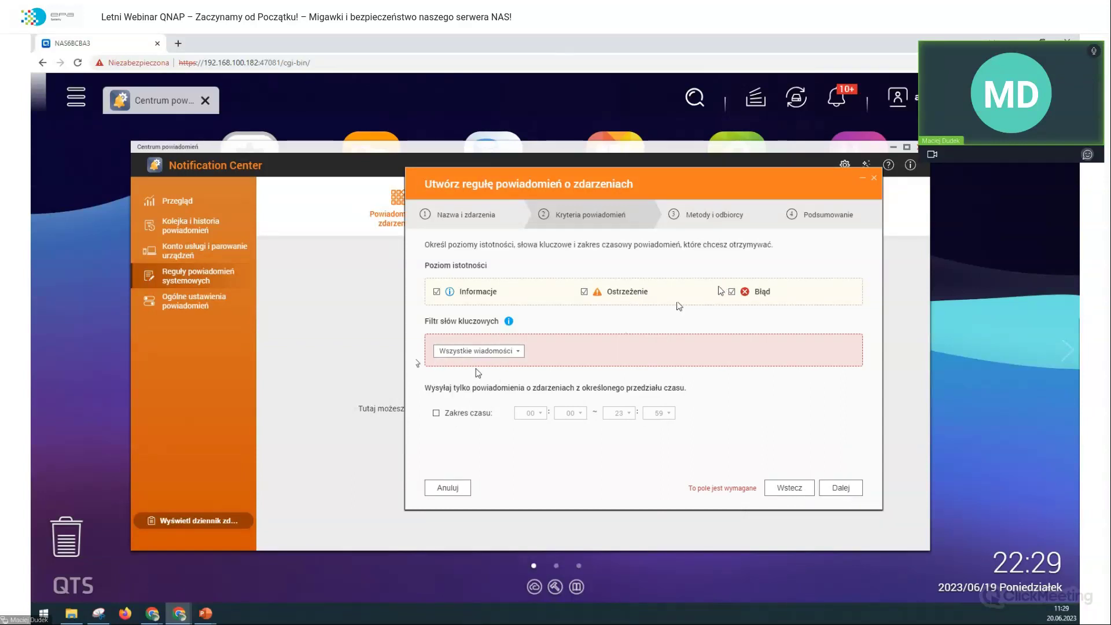
pyautogui.click(825, 492)
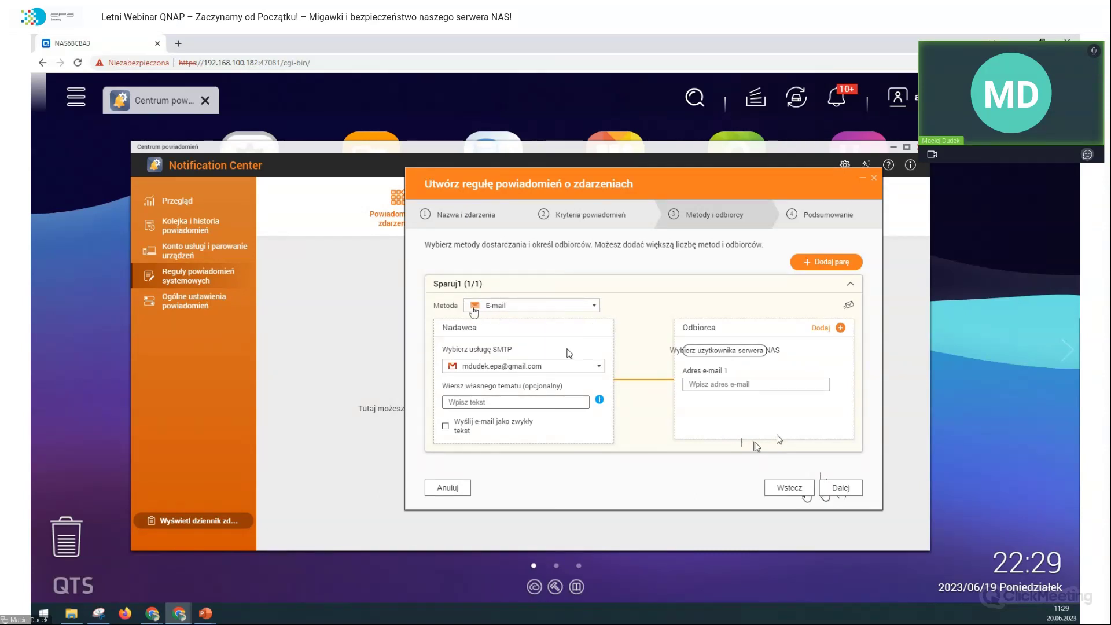
# Step: Enter the recipient's e-mail address and the custom subject '! UWAGA QNAP !'
pyautogui.click(746, 384)
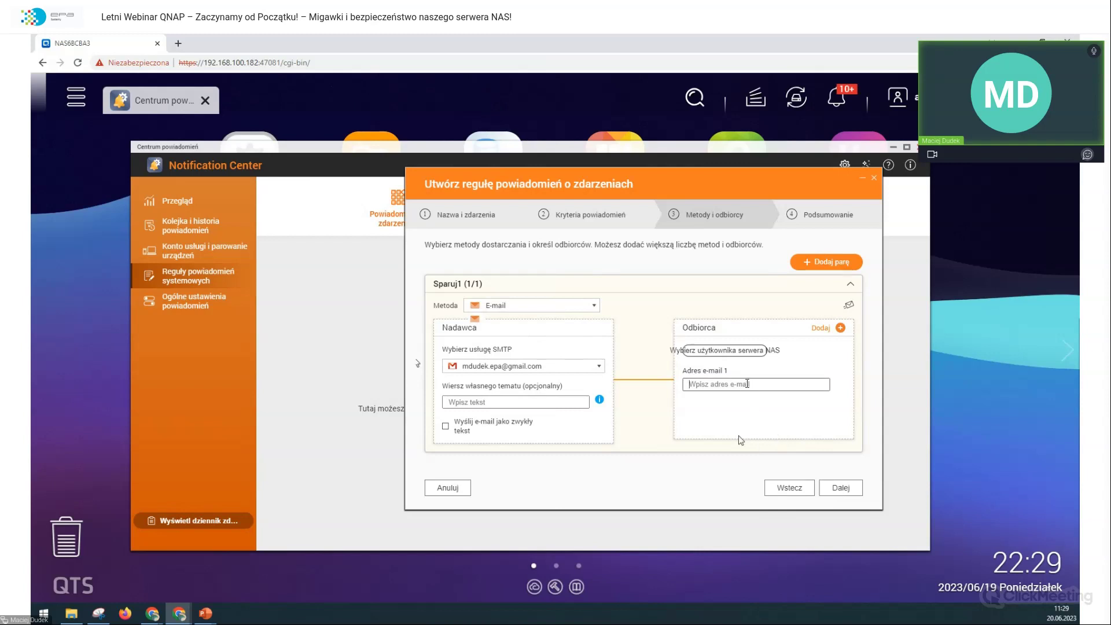
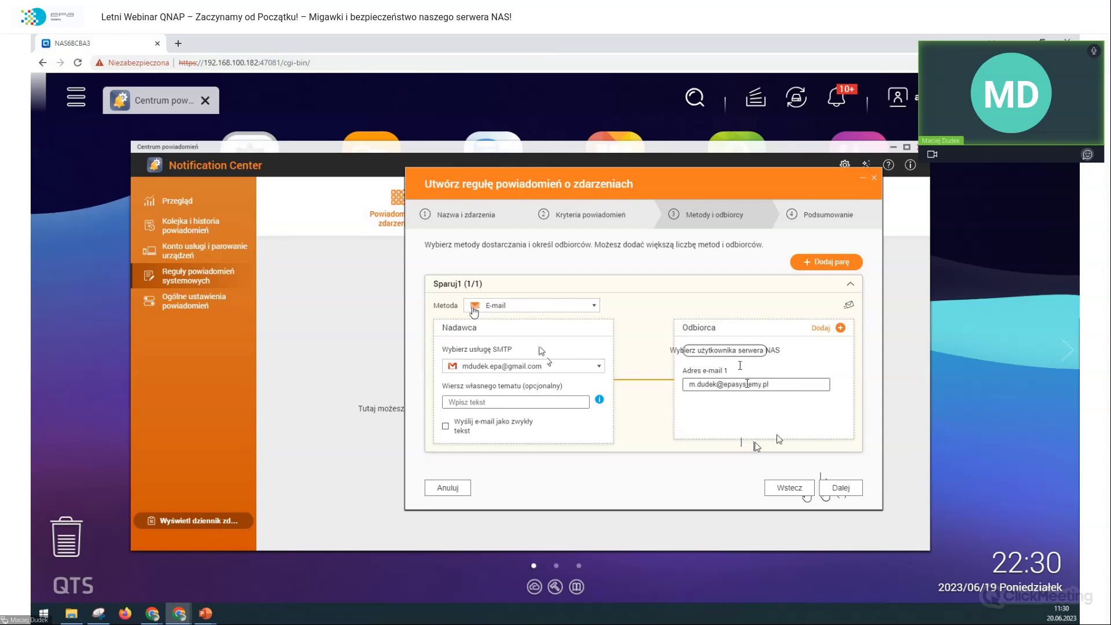
pyautogui.click(542, 397)
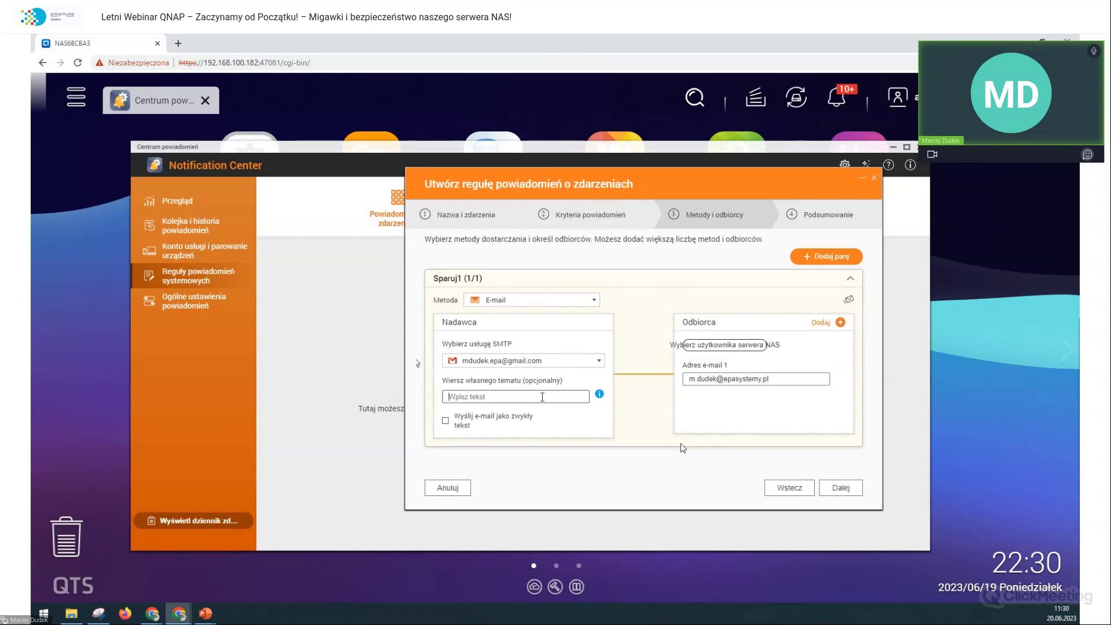
pyautogui.write('! UWAGA QNAP !')
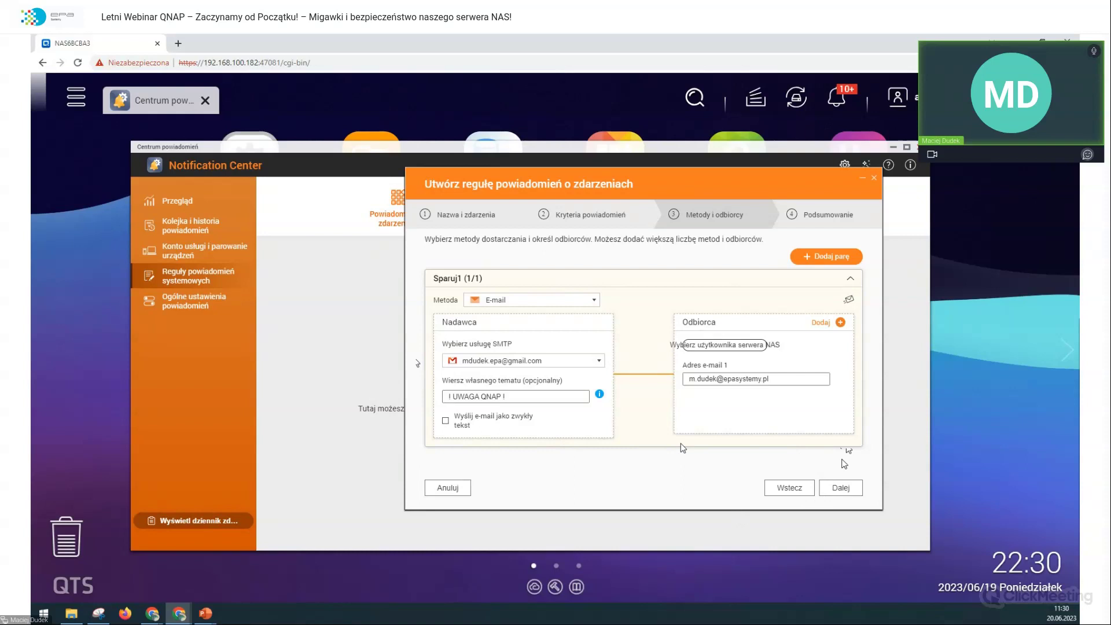
# Step: Add a second pair sending Powiadomienia wypychane to the browser device, then continue to the summary
pyautogui.click(828, 256)
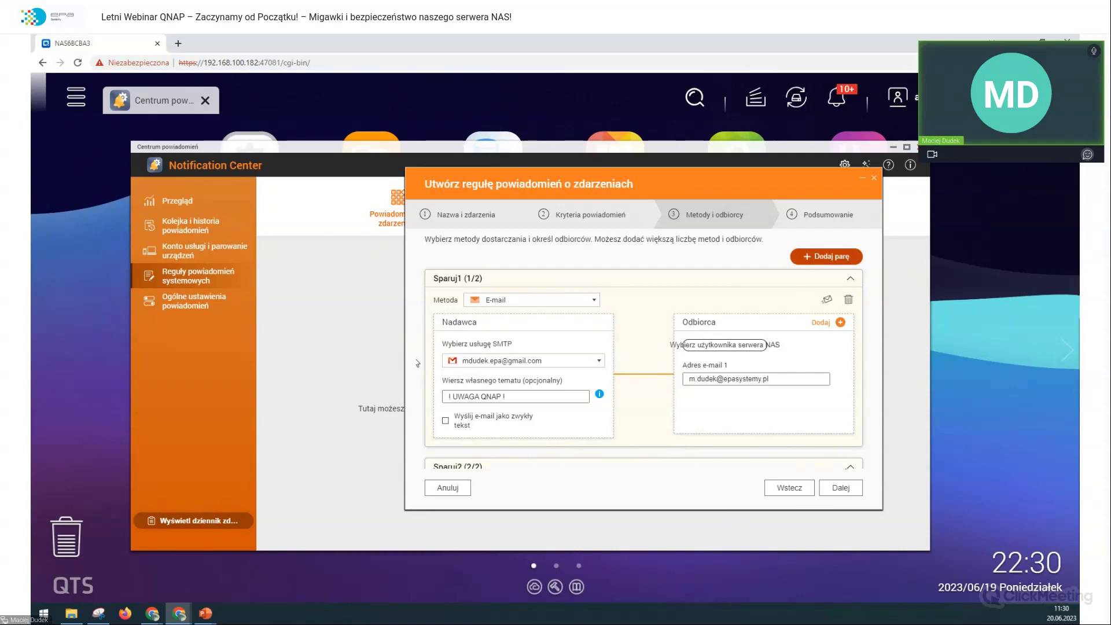
pyautogui.scroll(-4, 440, 347)
pyautogui.click(532, 259)
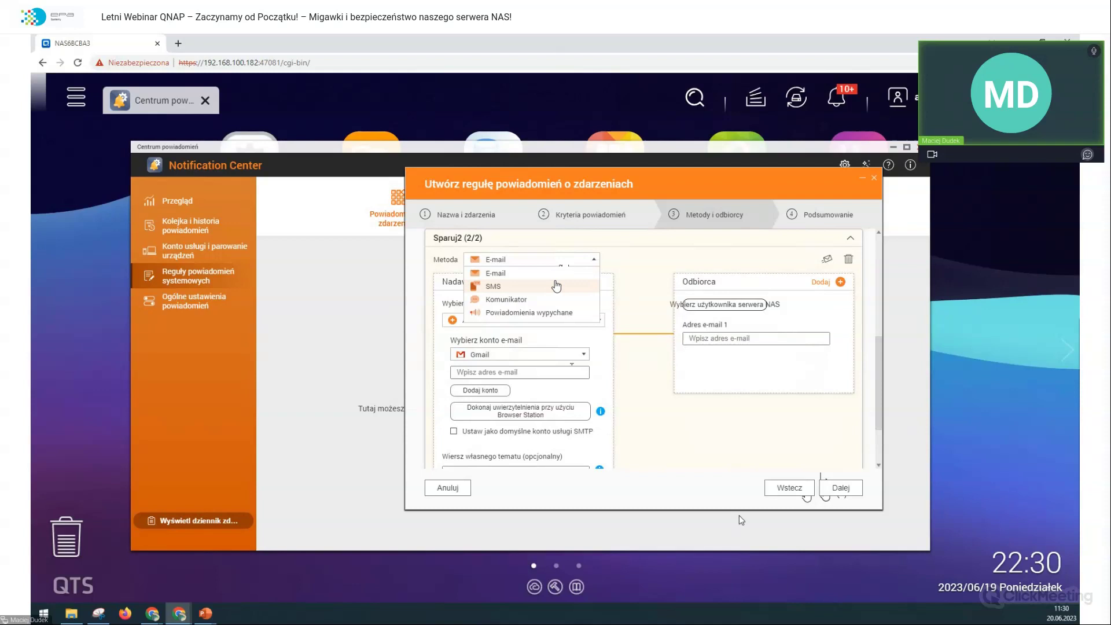
pyautogui.click(553, 312)
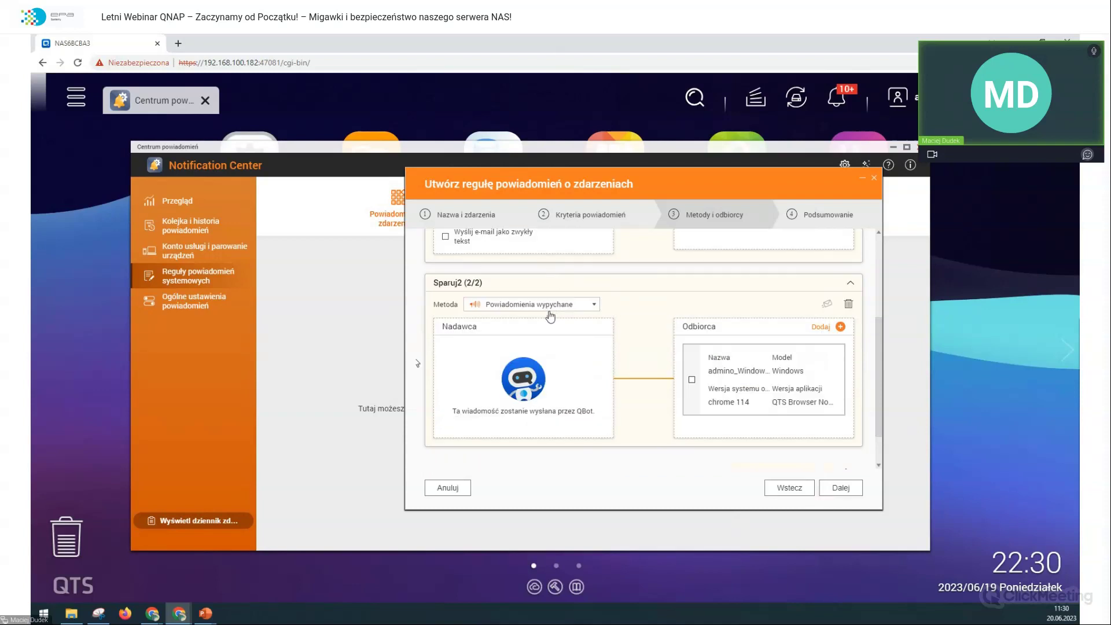
pyautogui.click(691, 380)
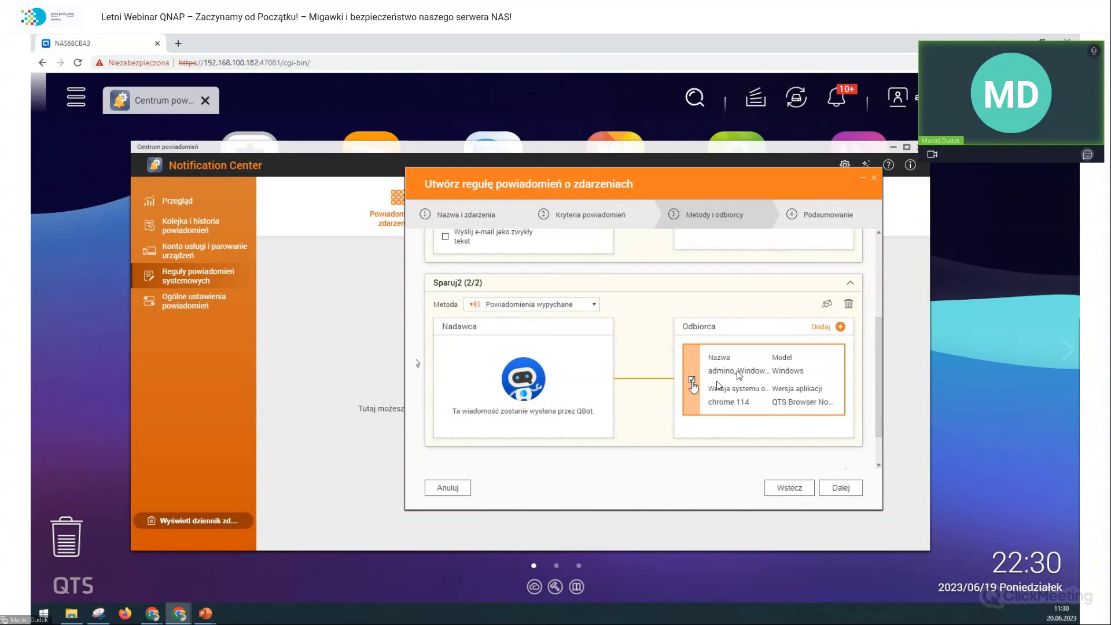
pyautogui.click(839, 487)
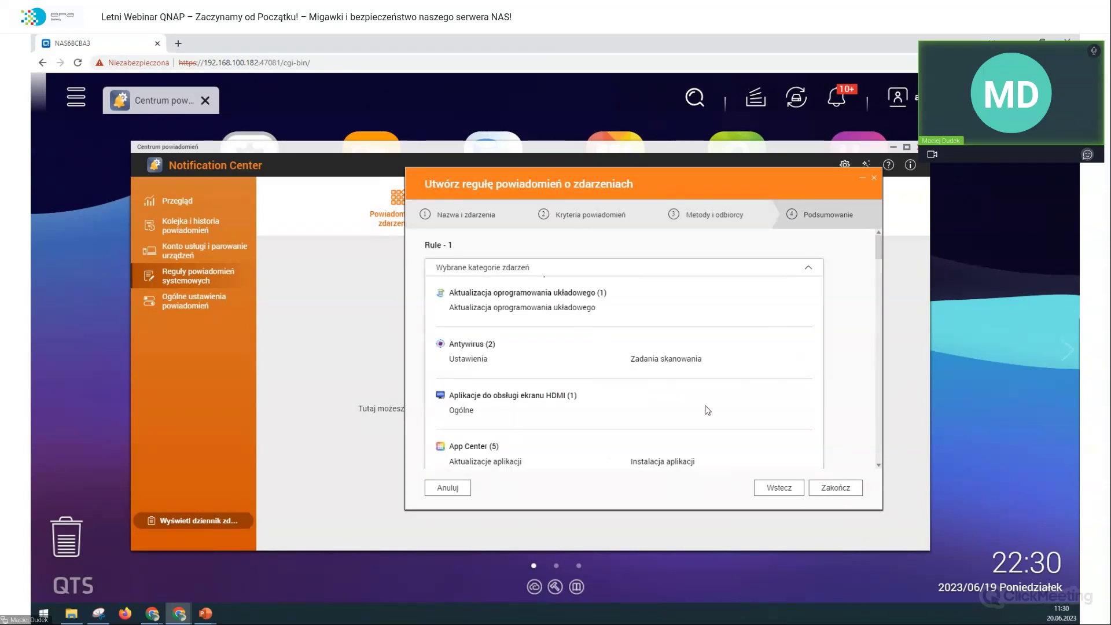
# Step: Review the Podsumowanie page, save Rule - 1, close Notification Center, and launch Security Counselor
pyautogui.scroll(-10, 552, 295)
pyautogui.scroll(-15, 553, 307)
pyautogui.scroll(10, 552, 312)
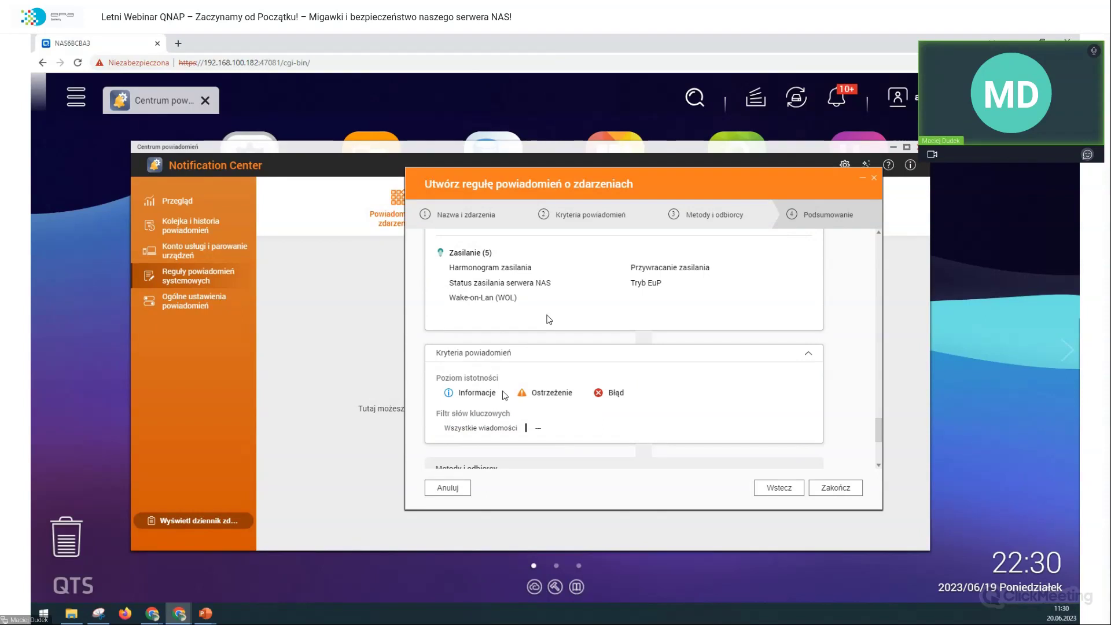
pyautogui.scroll(-5, 502, 388)
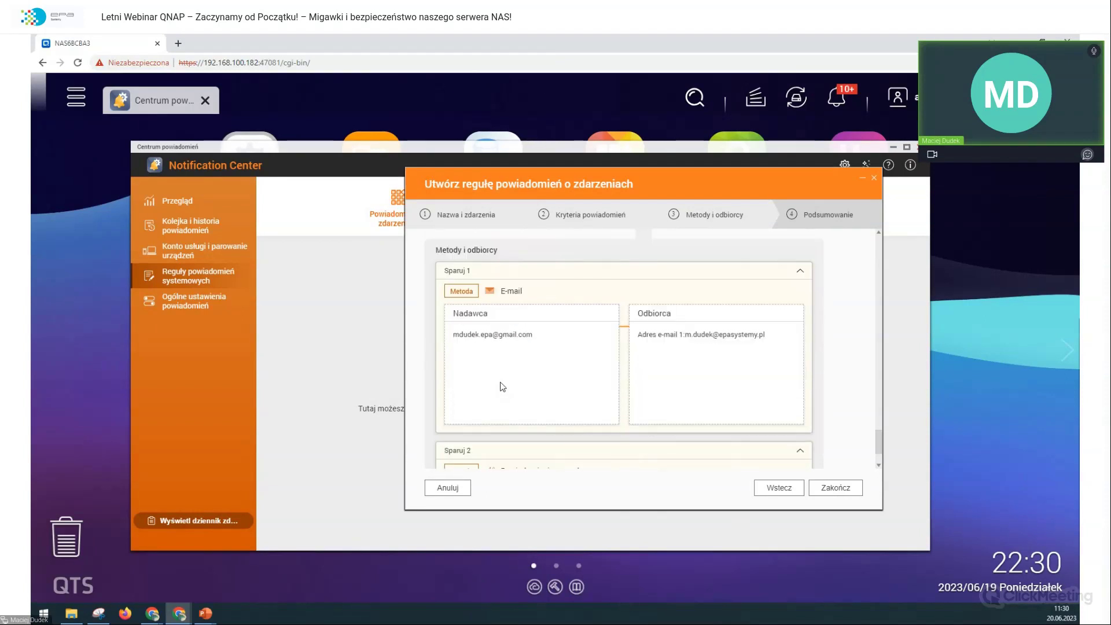
pyautogui.scroll(-2, 500, 376)
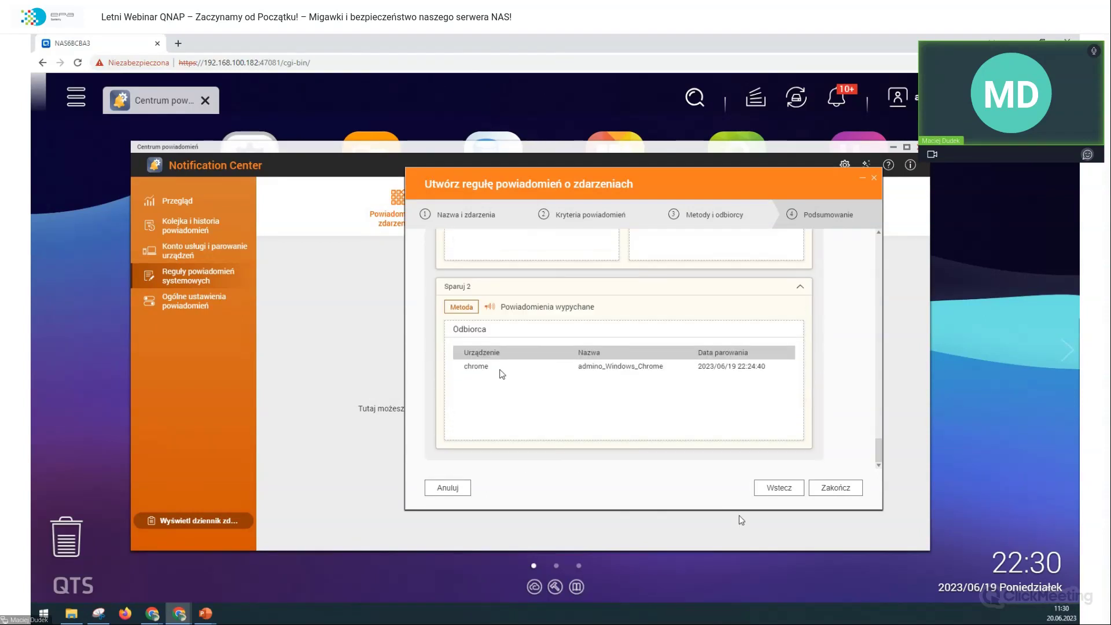
pyautogui.scroll(2, 501, 374)
pyautogui.scroll(-2, 501, 375)
pyautogui.click(835, 487)
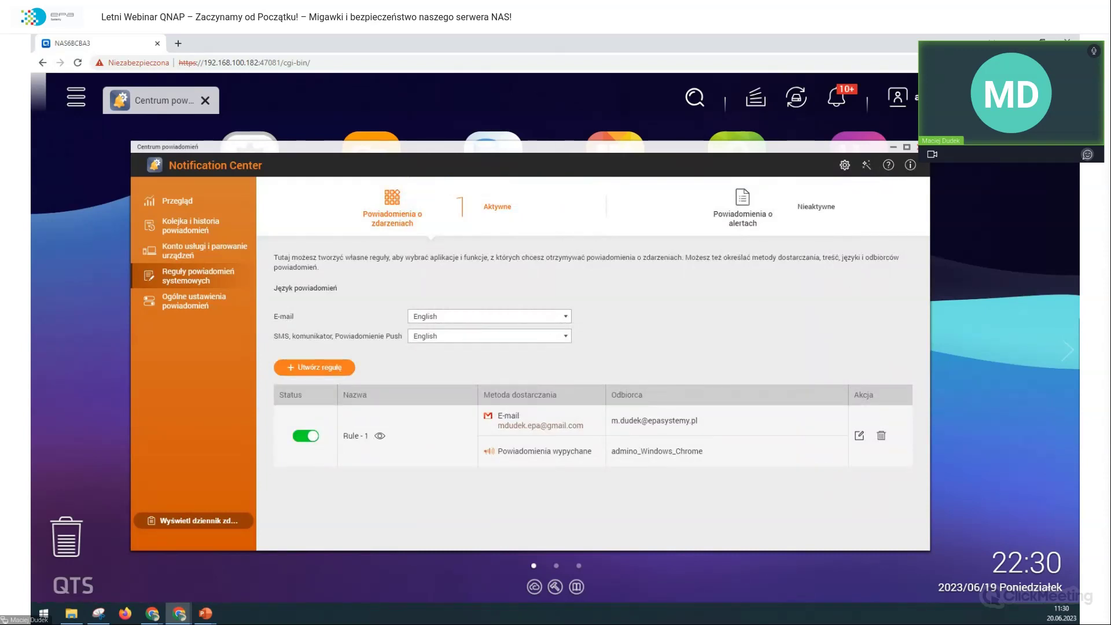
pyautogui.click(919, 146)
pyautogui.click(636, 308)
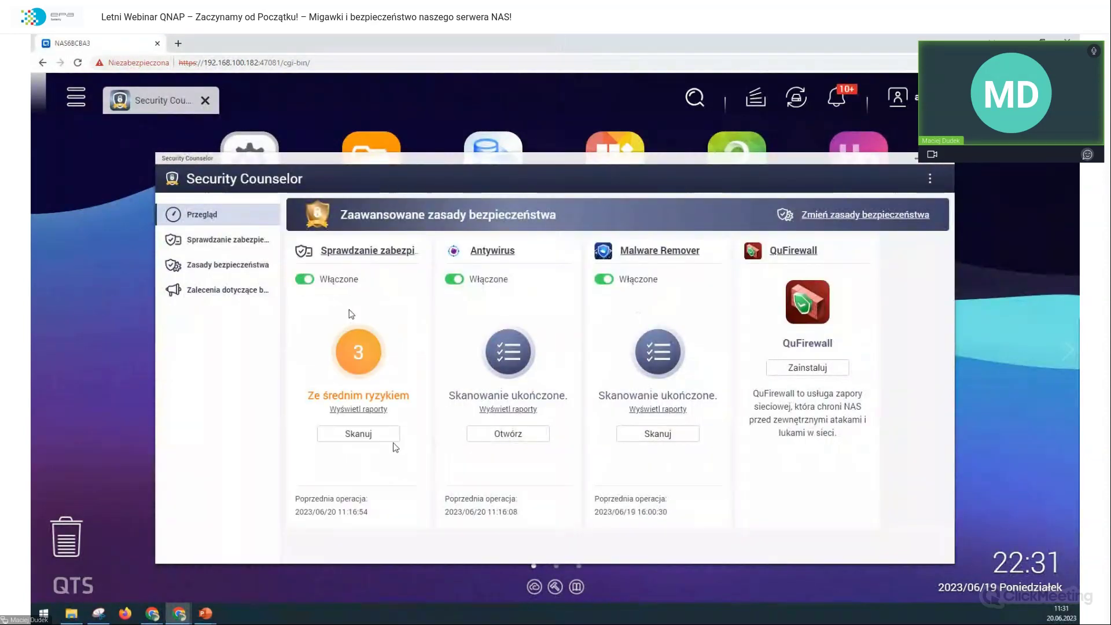
# Step: Run a new Security Counselor scan, view its report, and close Security Counselor
pyautogui.click(390, 438)
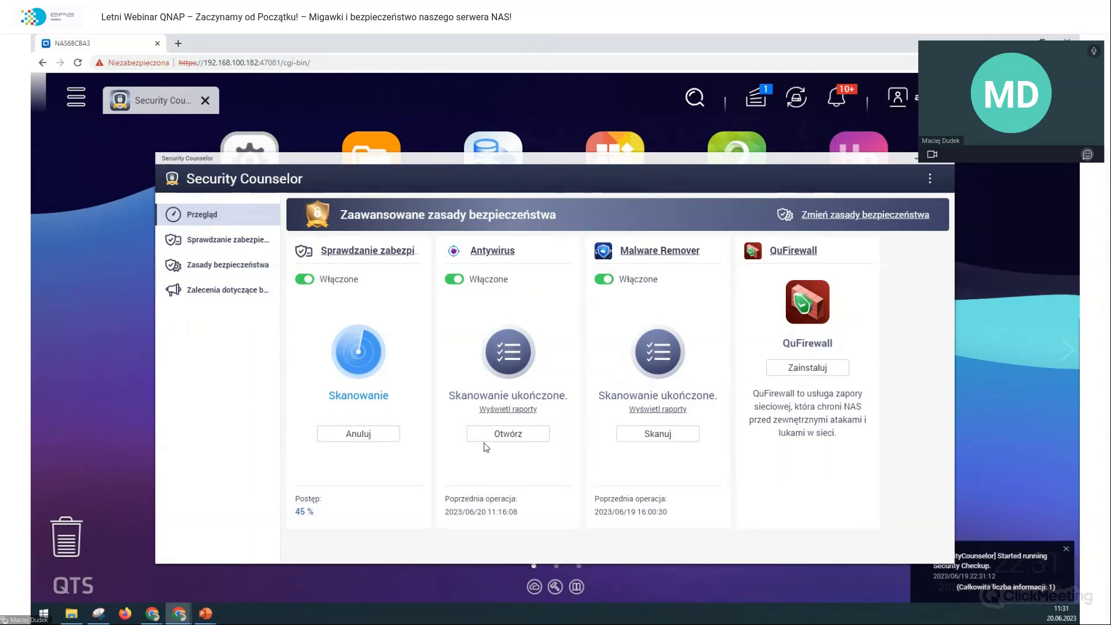
pyautogui.click(762, 104)
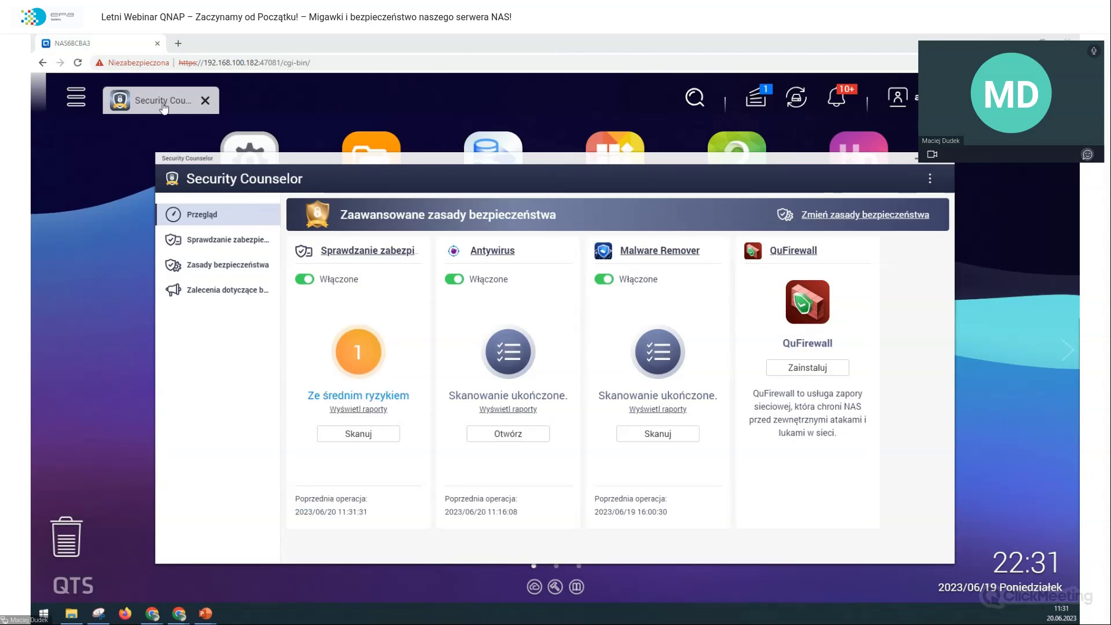
pyautogui.click(363, 411)
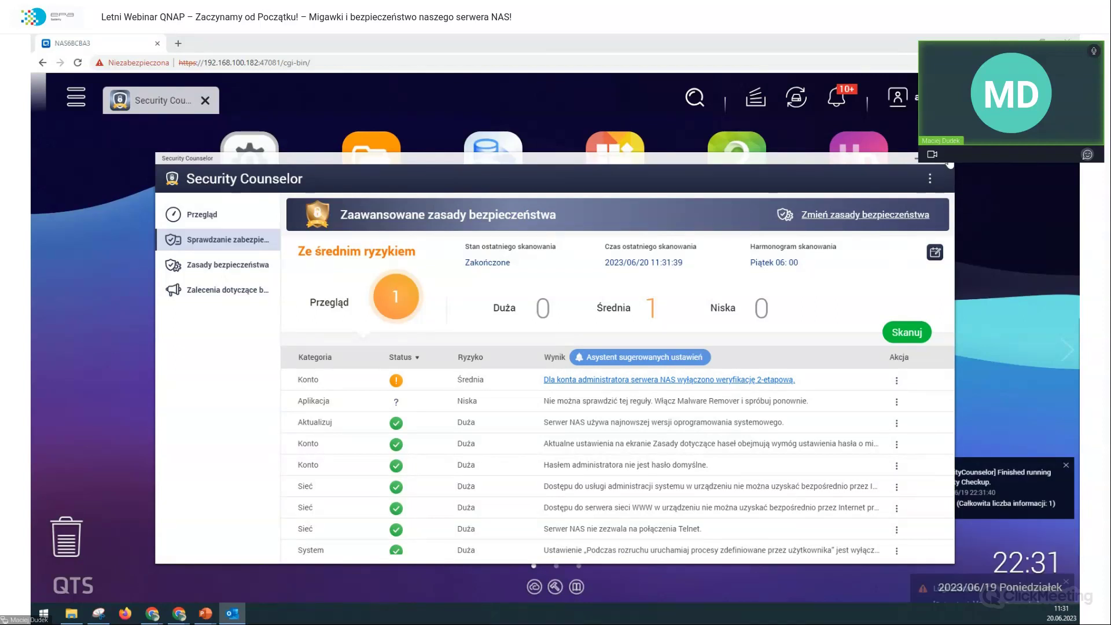
pyautogui.click(944, 160)
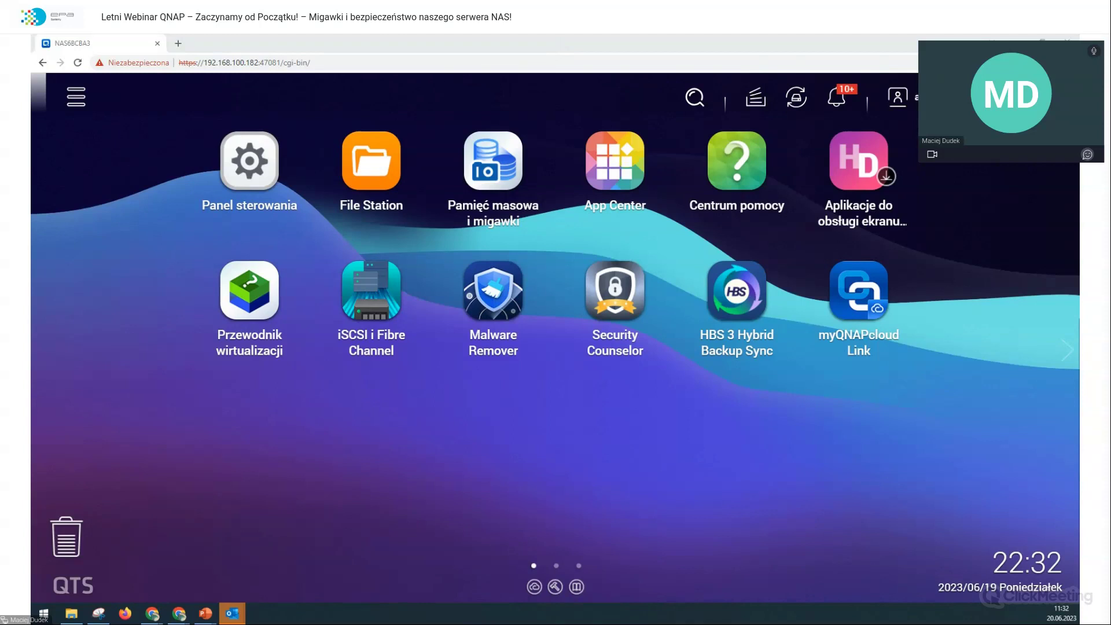
# Step: Read the recent '! UWAGA QNAP !' alert e-mails in Outlook, then restore and minimize Outlook
pyautogui.click(232, 613)
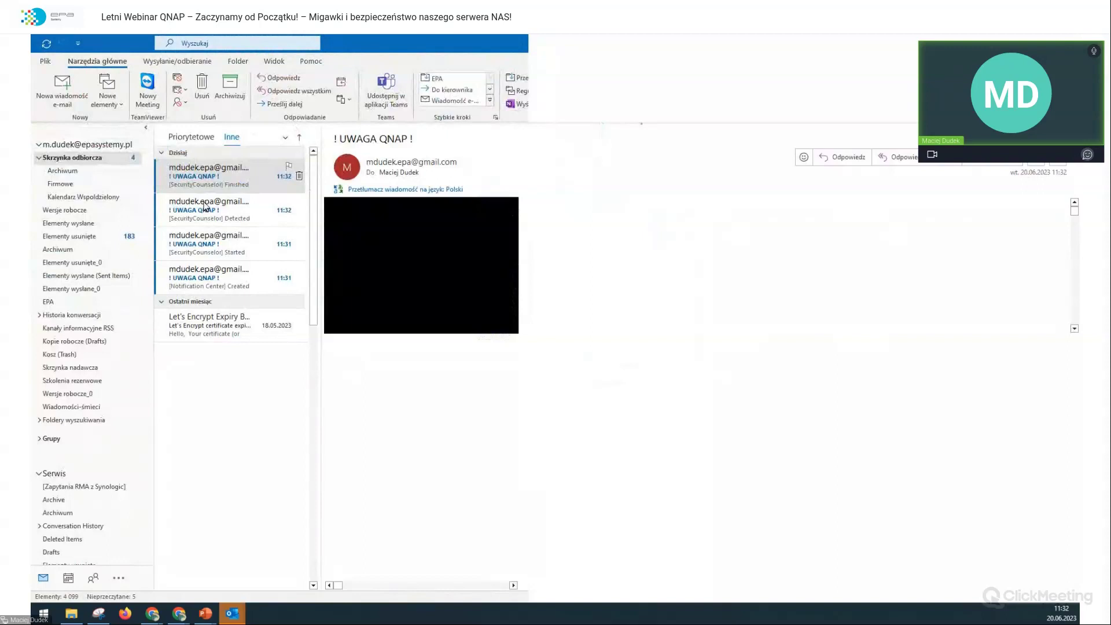
pyautogui.click(238, 176)
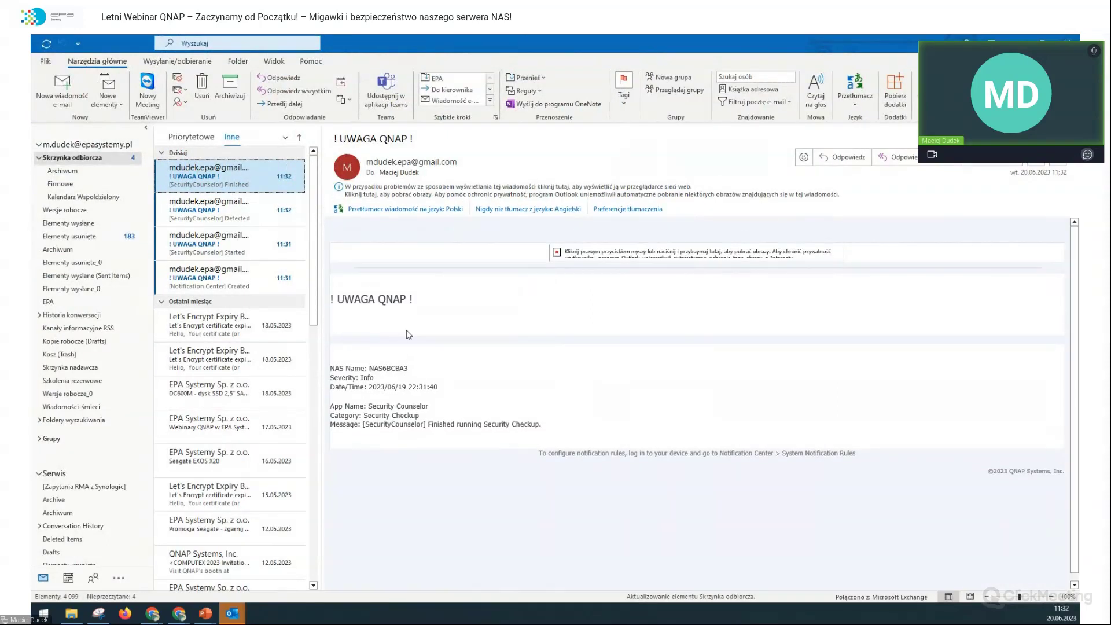
pyautogui.moveTo(456, 424); pyautogui.dragTo(541, 425)
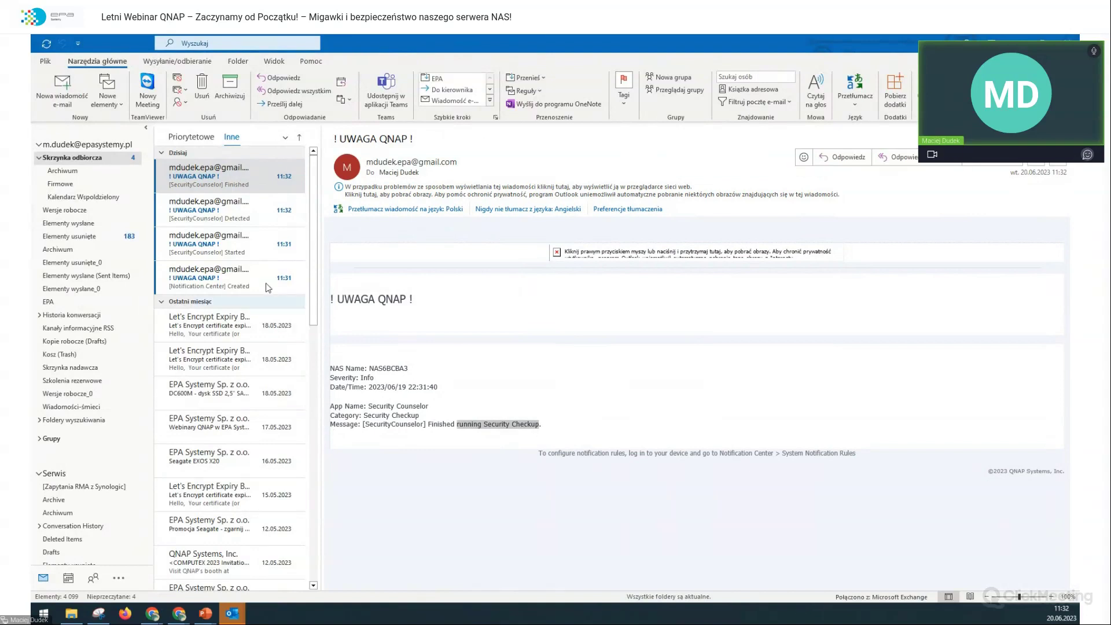
pyautogui.moveTo(386, 406); pyautogui.dragTo(402, 406)
pyautogui.click(208, 220)
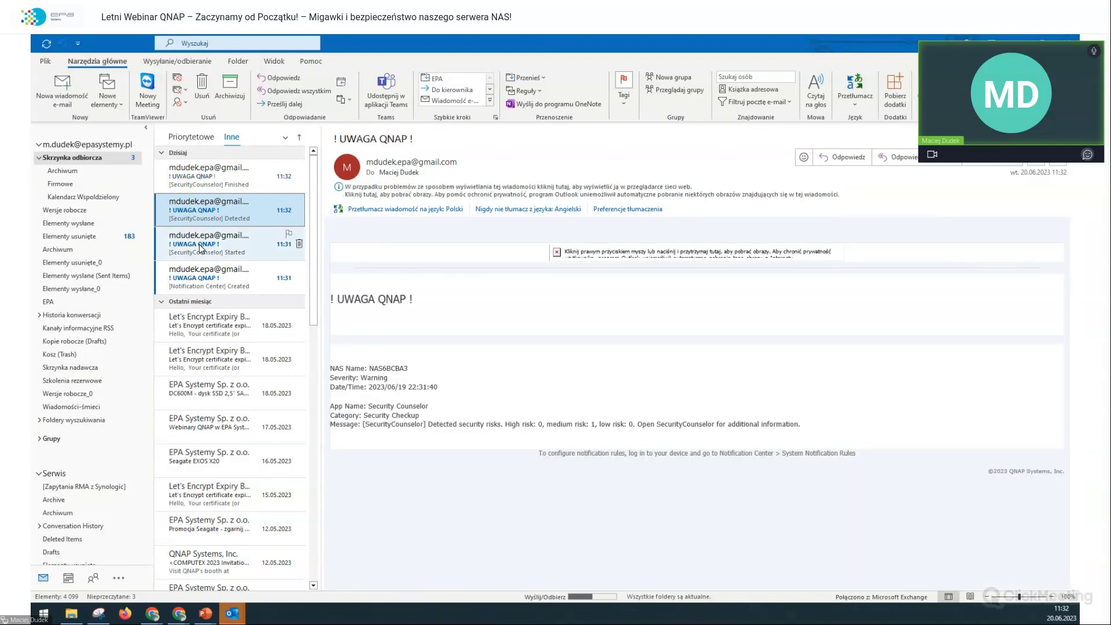
pyautogui.click(201, 248)
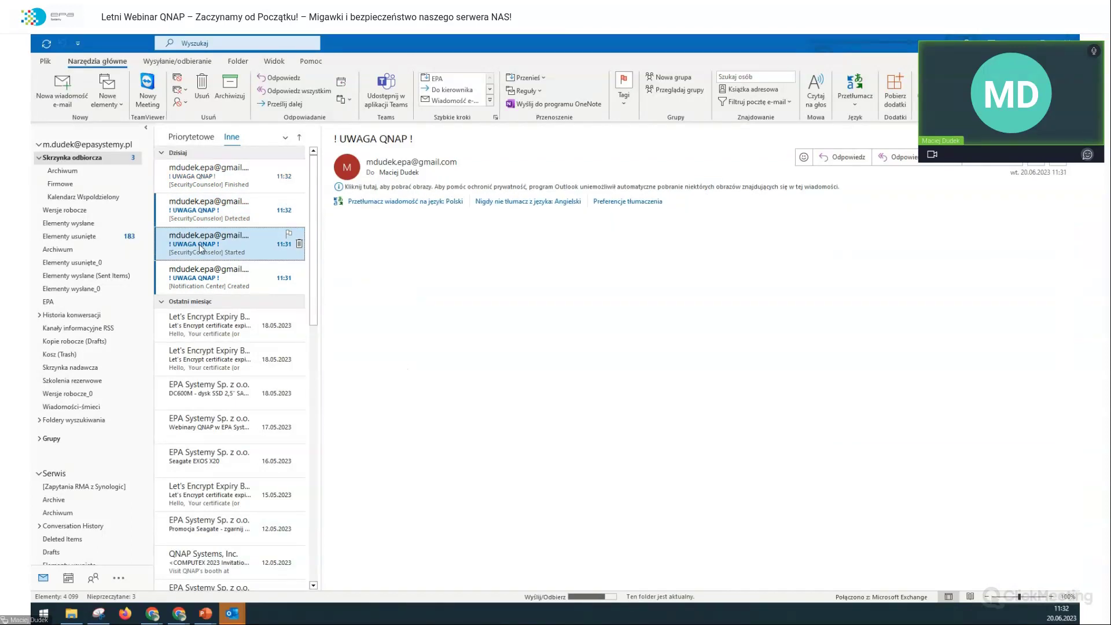
pyautogui.click(211, 284)
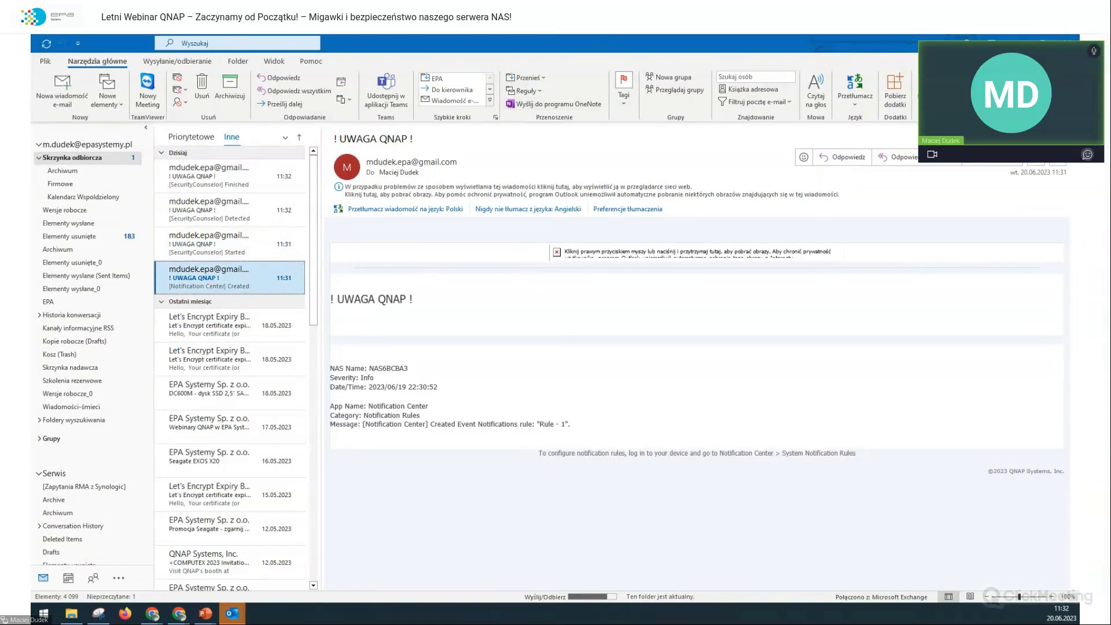
pyautogui.doubleClick(601, 42)
pyautogui.click(177, 101)
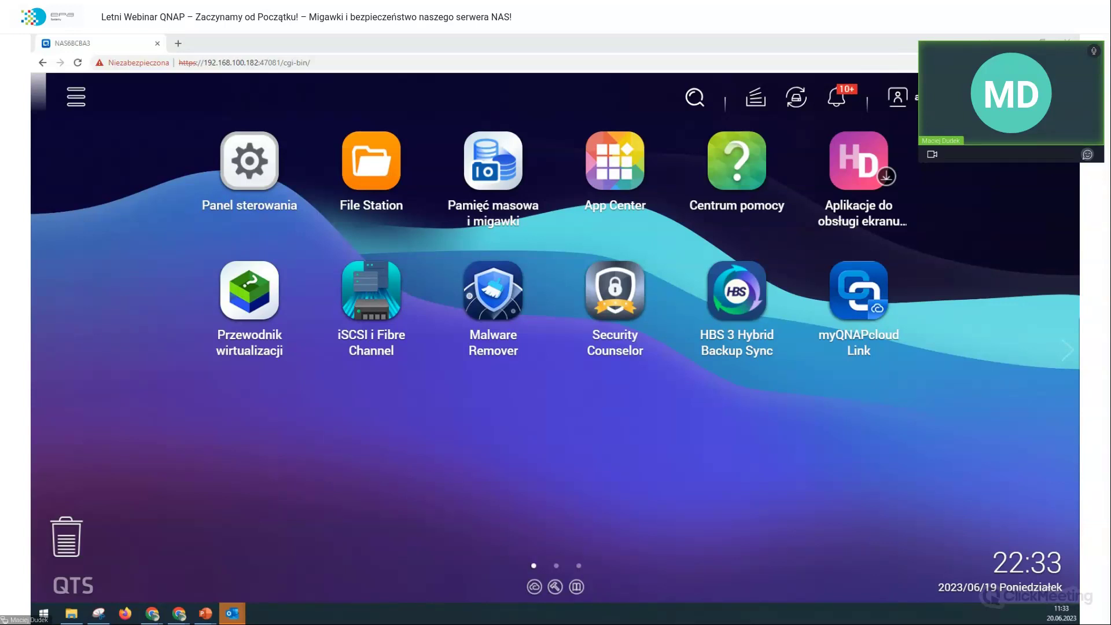
# Step: Reopen Notification Center, switch off event rule Rule - 1, and go to the alert notification rules
pyautogui.click(179, 613)
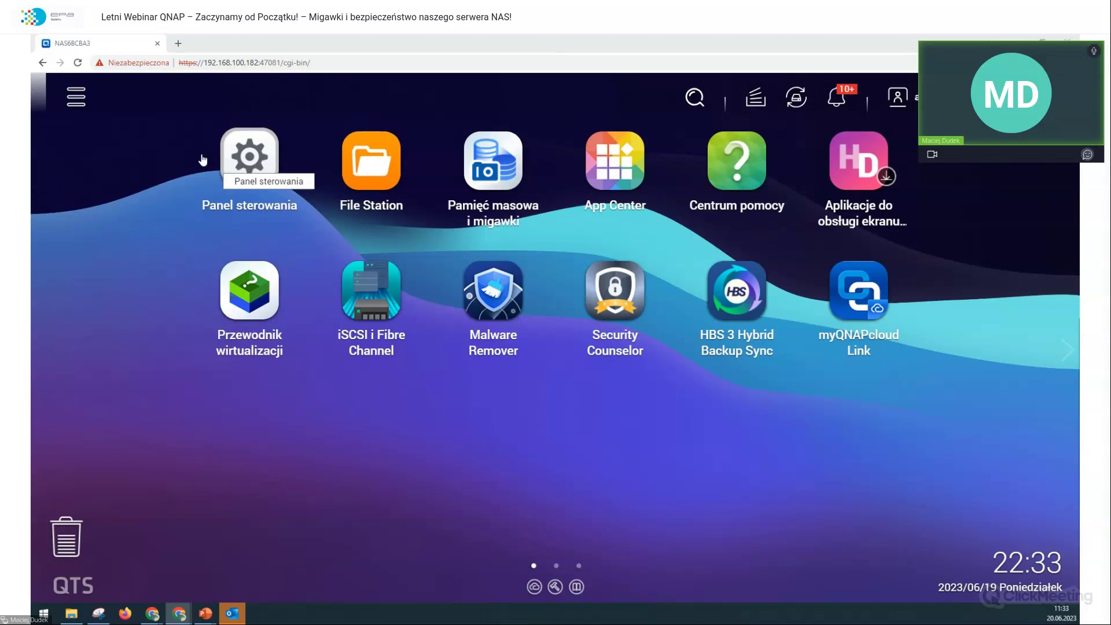
pyautogui.click(74, 95)
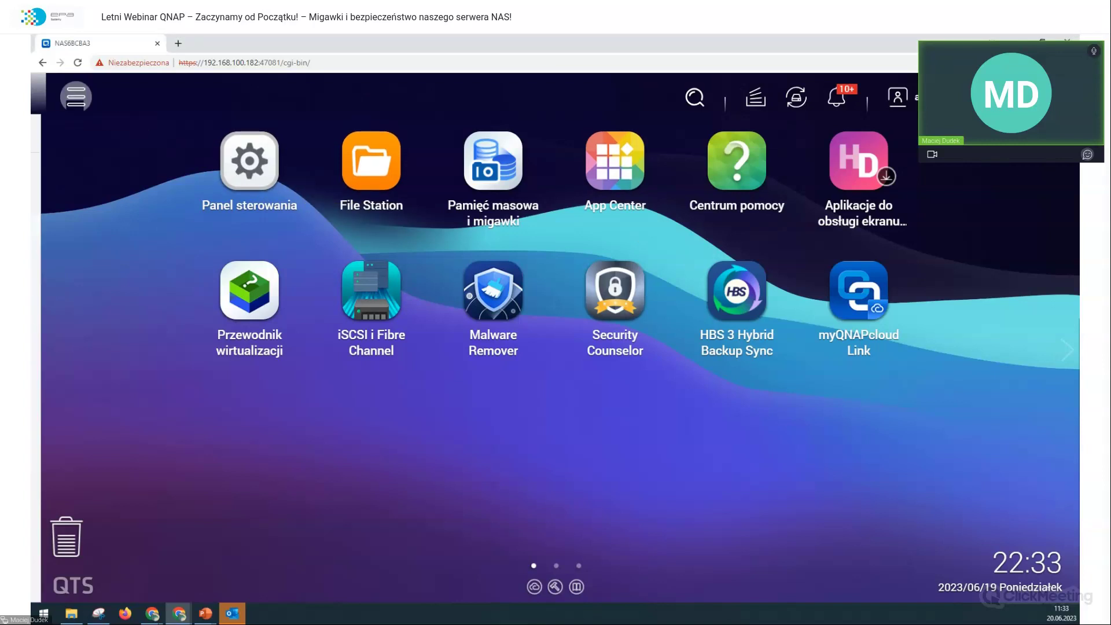
pyautogui.click(281, 172)
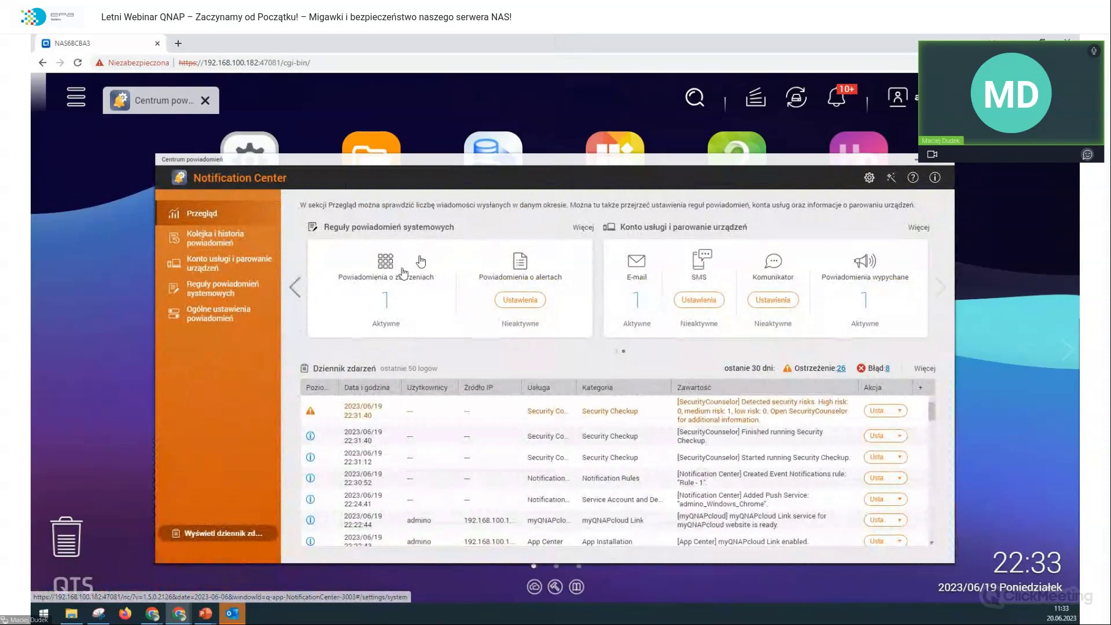
pyautogui.click(197, 267)
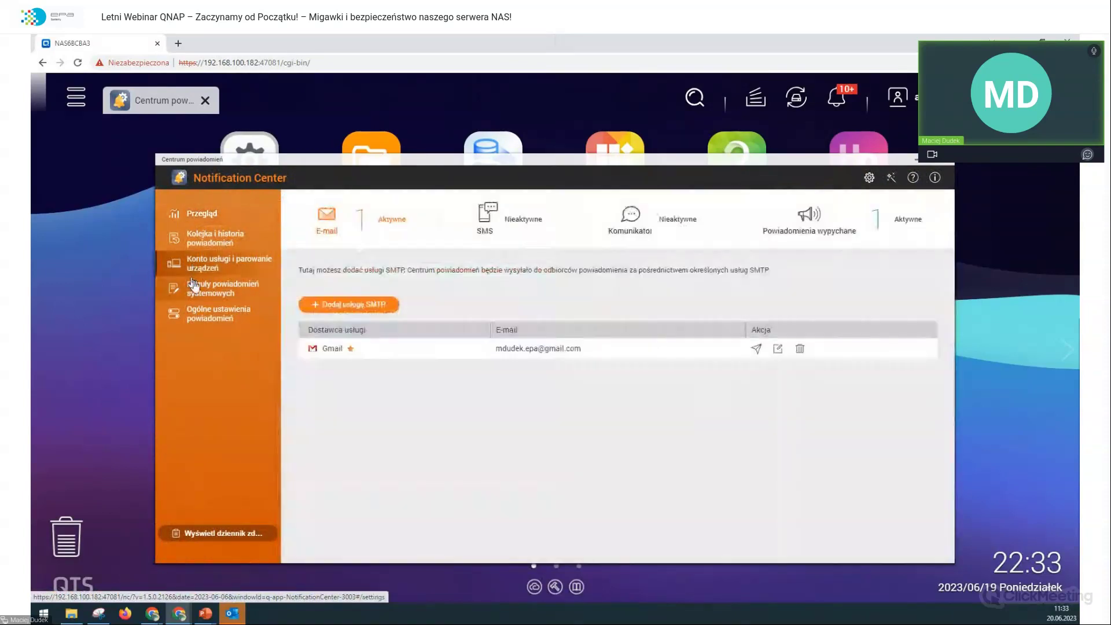
pyautogui.click(203, 289)
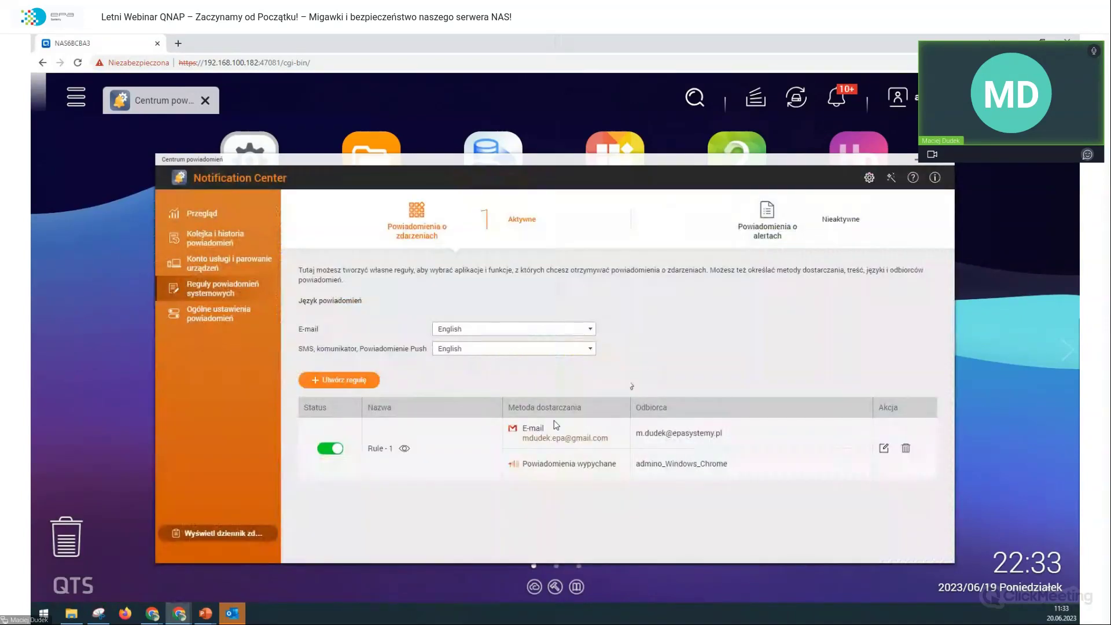
pyautogui.click(327, 452)
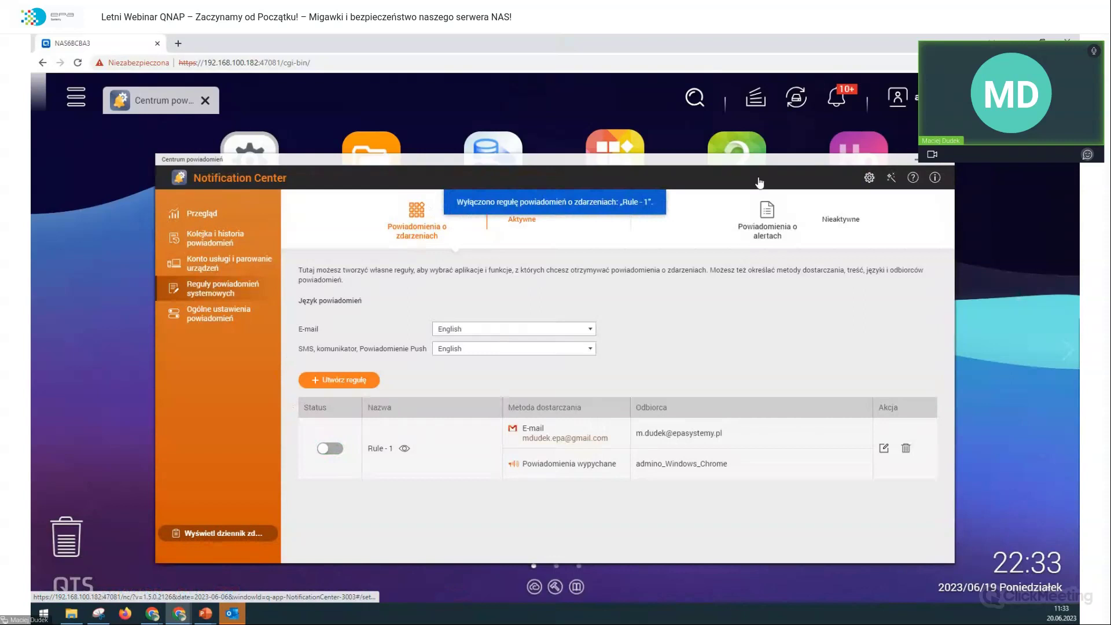
pyautogui.click(767, 230)
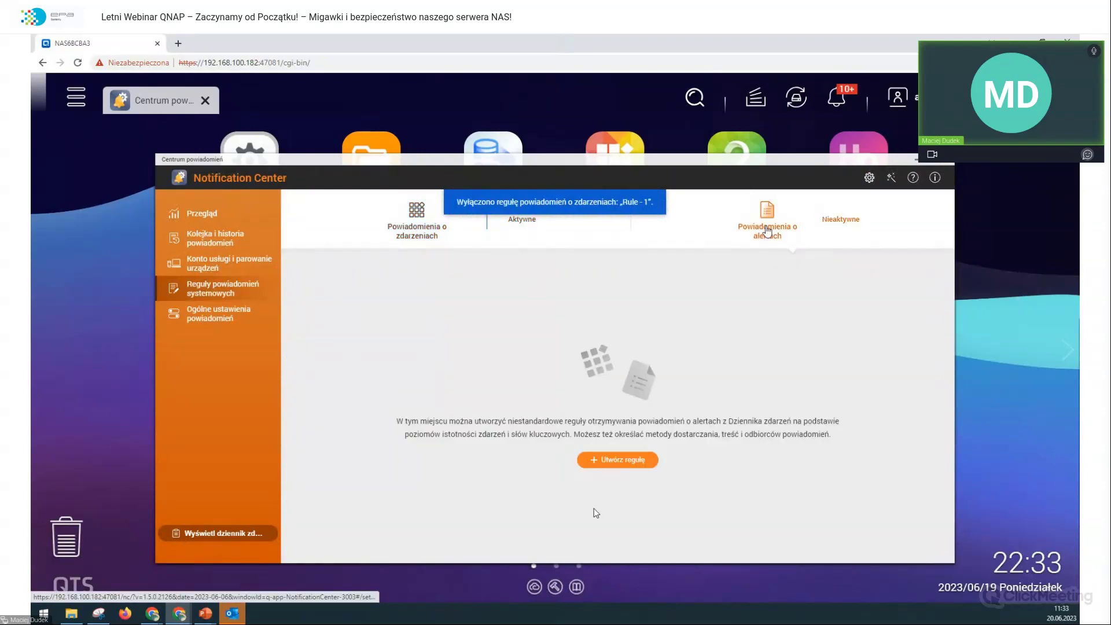
# Step: Create an alert rule for Ostrzeżenie and Błąd with all messages, triggered above 10 entries per minute
pyautogui.click(647, 459)
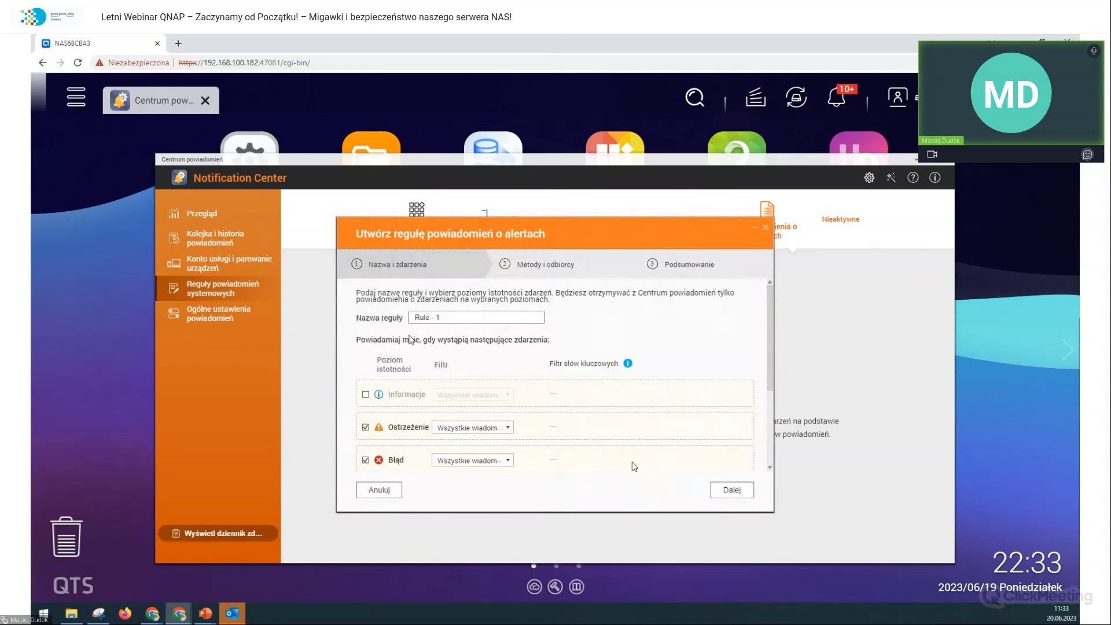
pyautogui.scroll(-1, 411, 340)
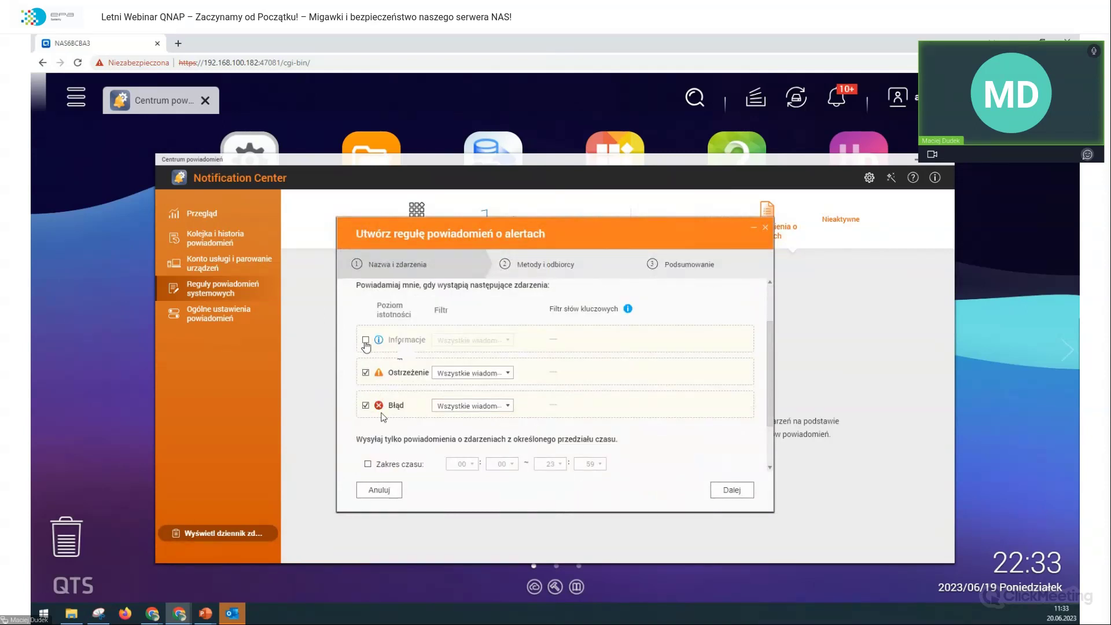
pyautogui.click(486, 373)
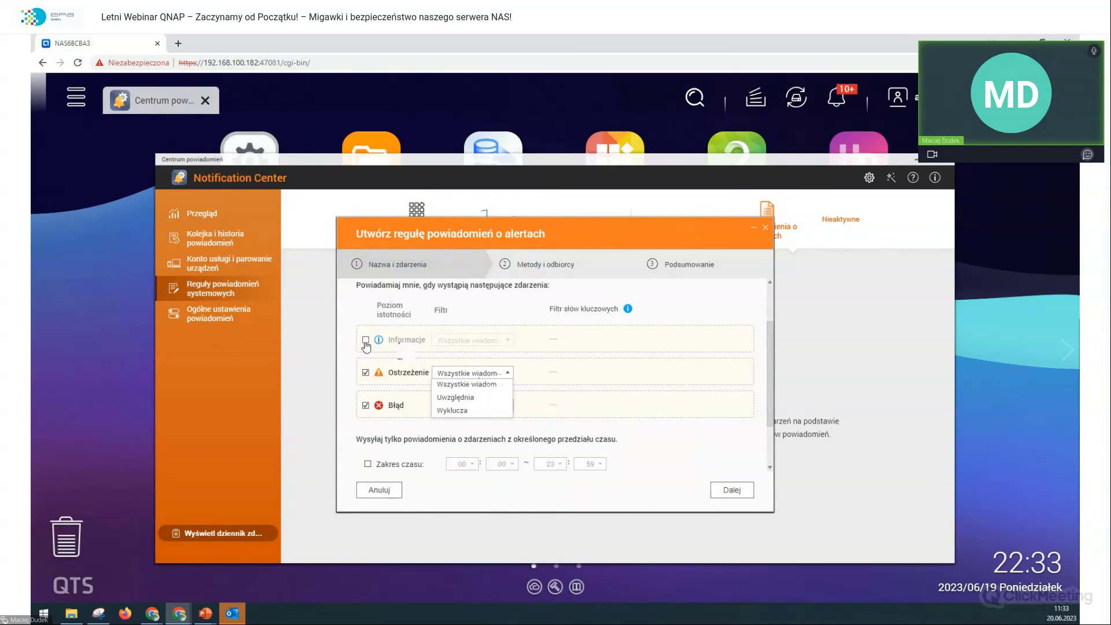
pyautogui.click(598, 411)
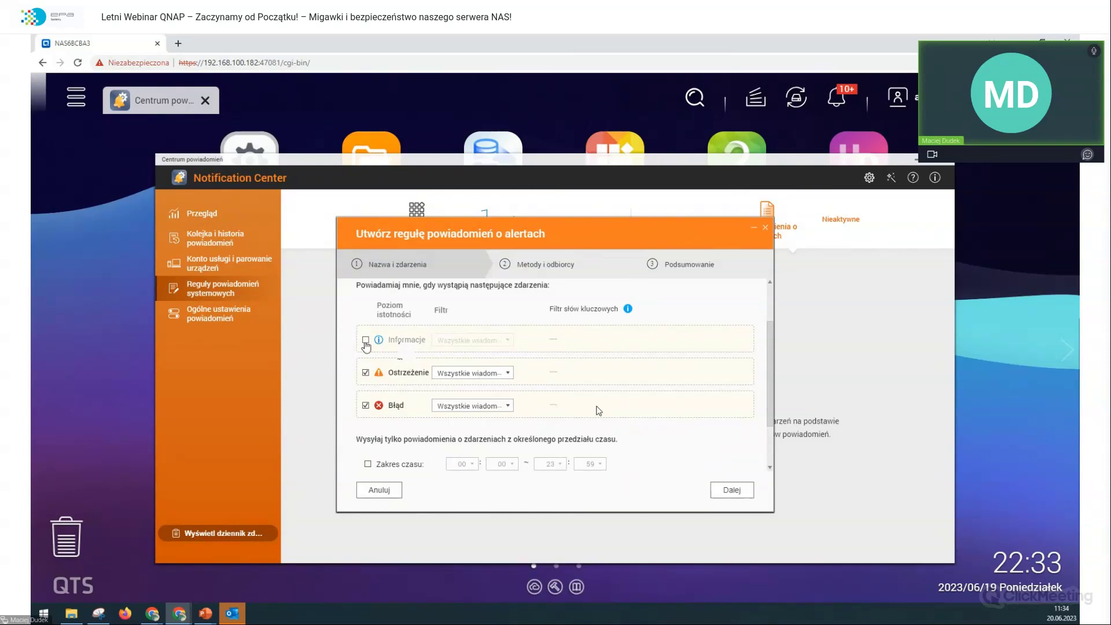
pyautogui.scroll(-1, 419, 400)
pyautogui.scroll(1, 417, 399)
pyautogui.scroll(-1, 417, 399)
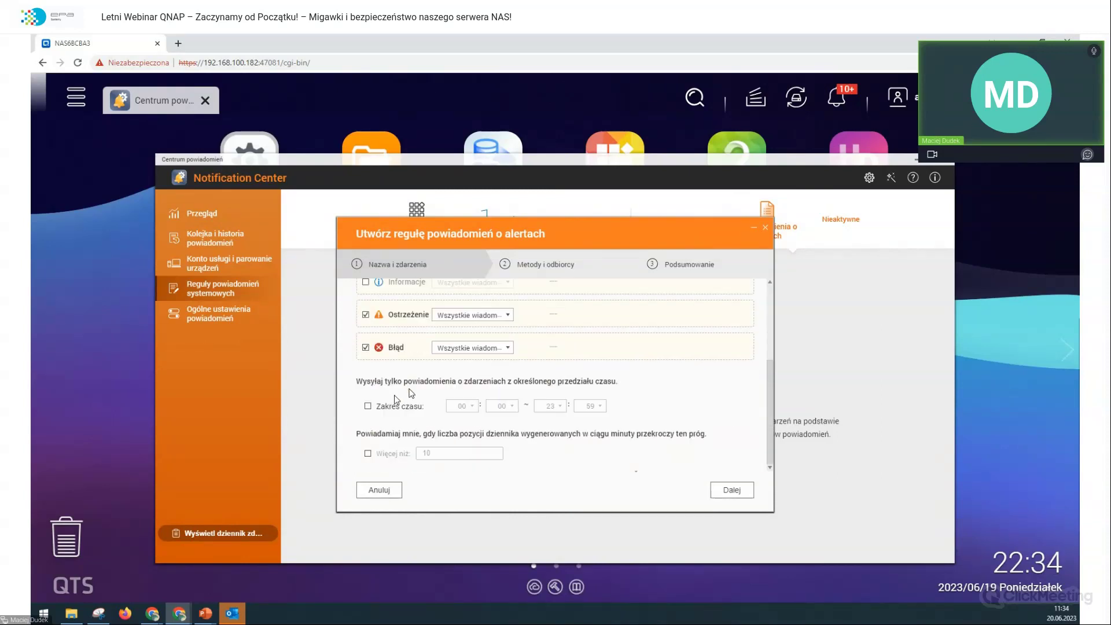
pyautogui.click(367, 454)
pyautogui.scroll(2, 449, 445)
pyautogui.scroll(-1, 460, 425)
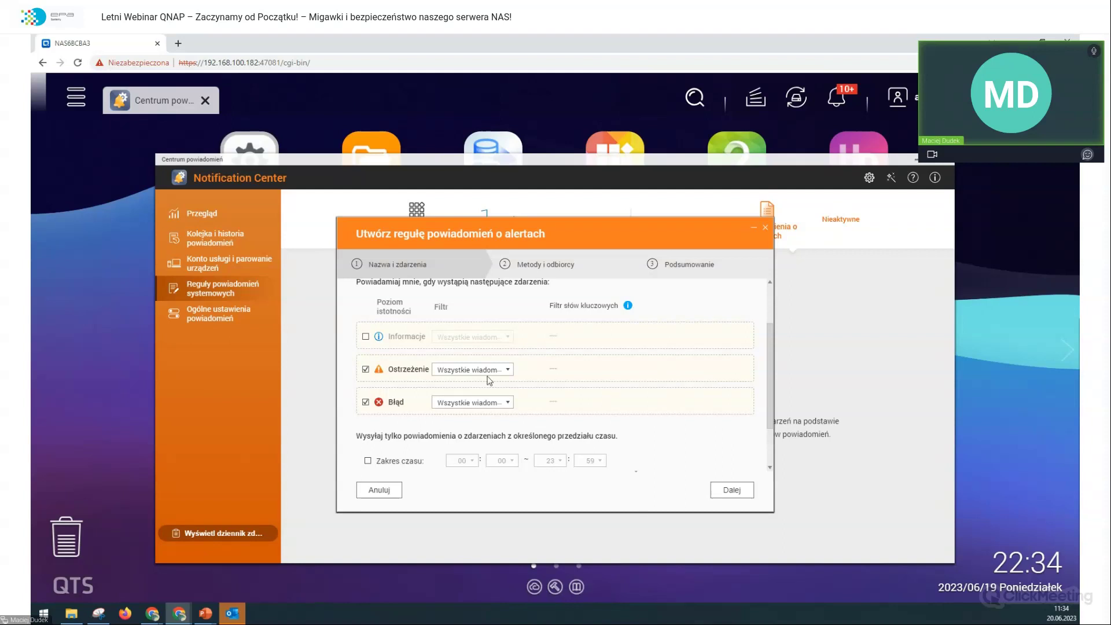
pyautogui.scroll(-1, 490, 380)
# Step: Switch the alert rule's delivery method from E-mail to Powiadomienia wypychane and reach the Podsumowanie step
pyautogui.click(720, 491)
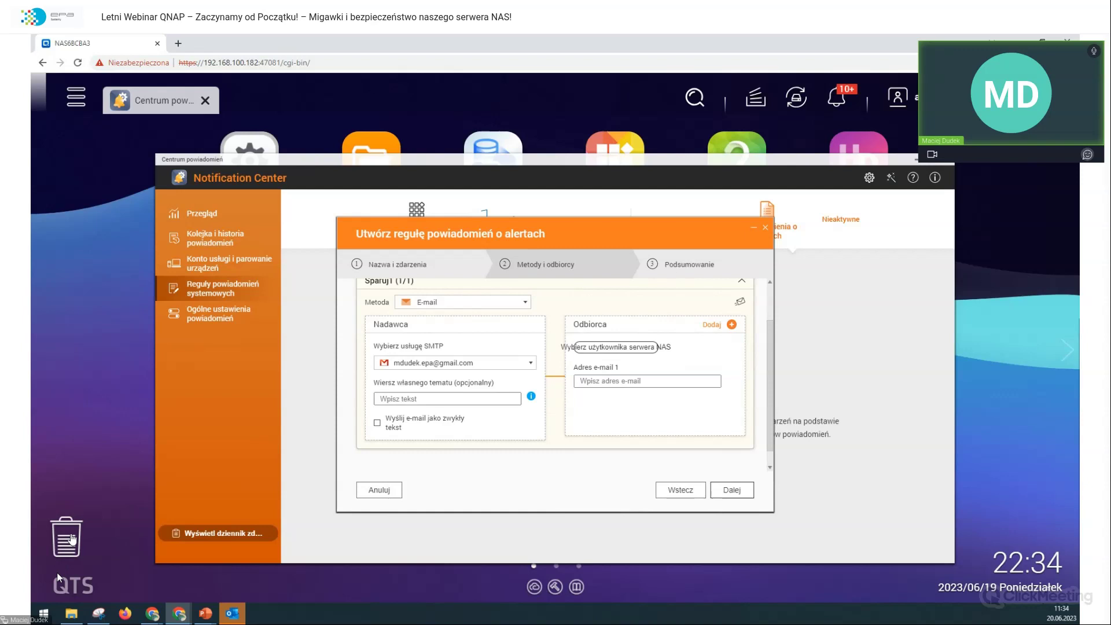
pyautogui.scroll(2, 599, 397)
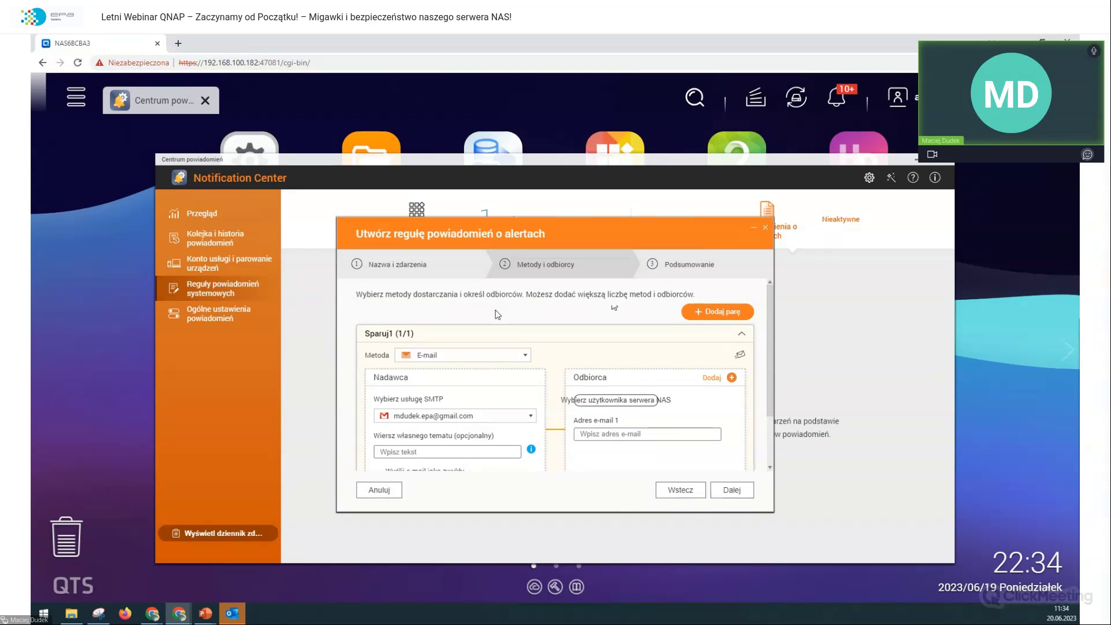
pyautogui.scroll(-1, 601, 354)
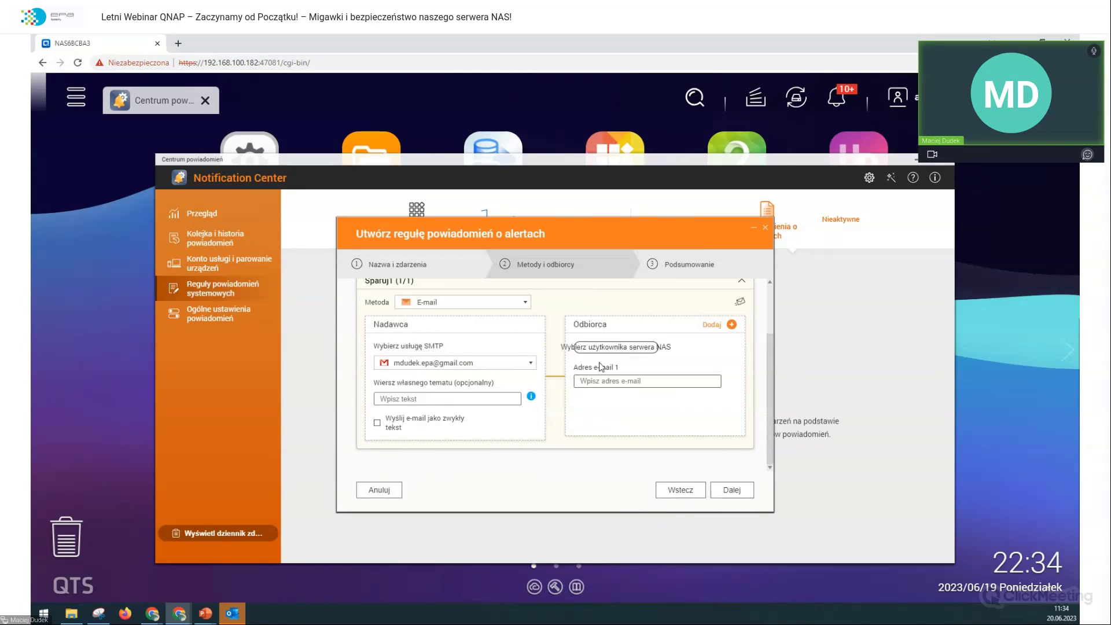
pyautogui.click(719, 492)
pyautogui.click(520, 311)
pyautogui.click(457, 357)
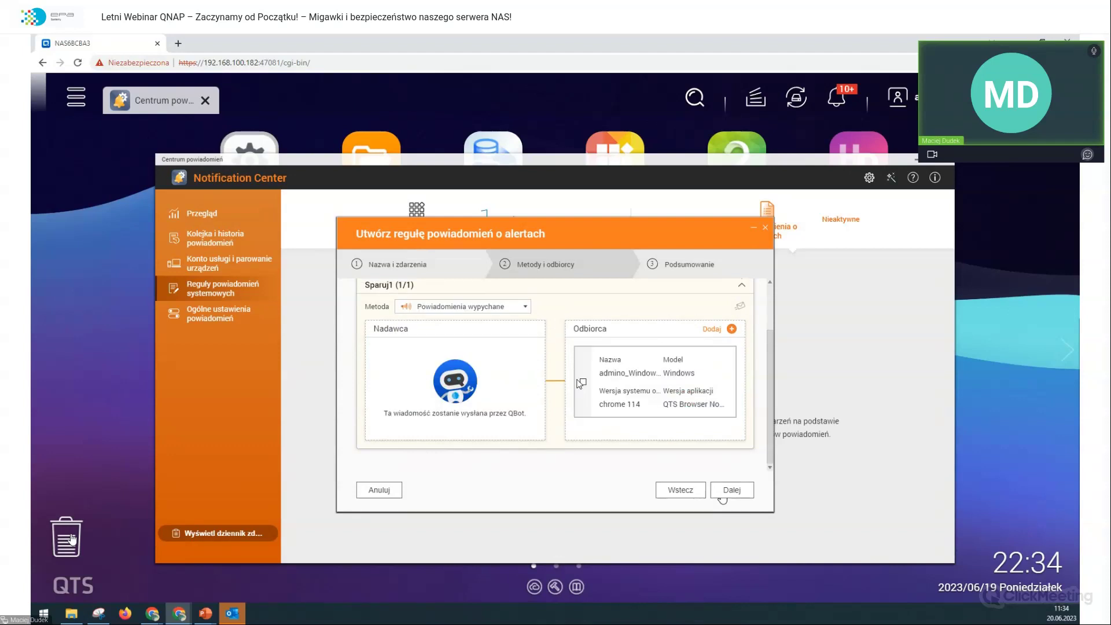
pyautogui.click(722, 491)
pyautogui.scroll(-3, 602, 337)
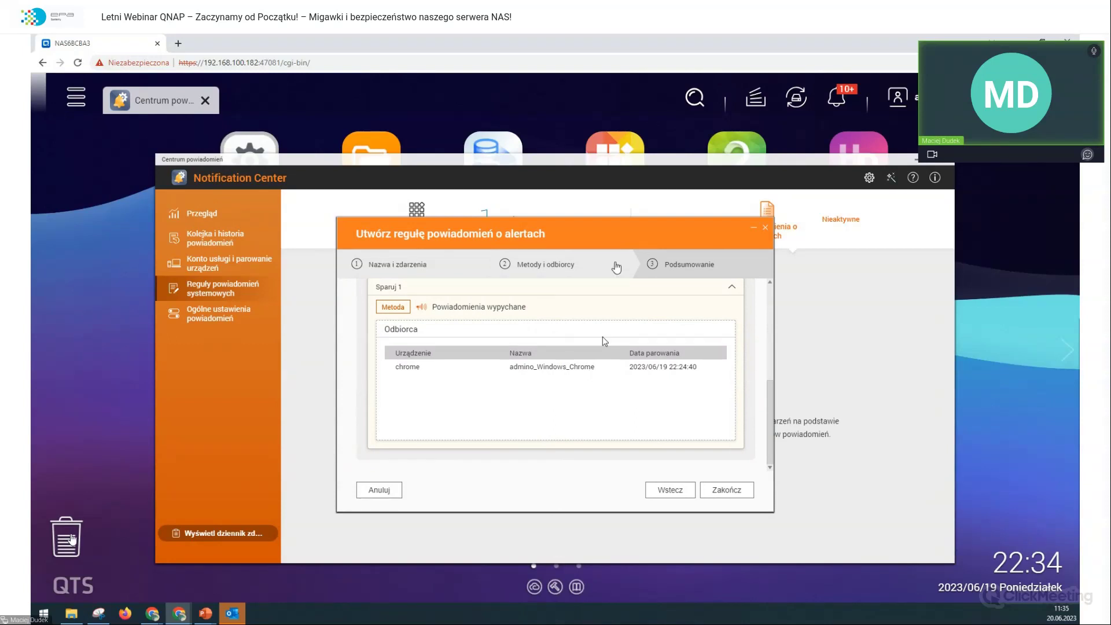
pyautogui.scroll(5, 602, 336)
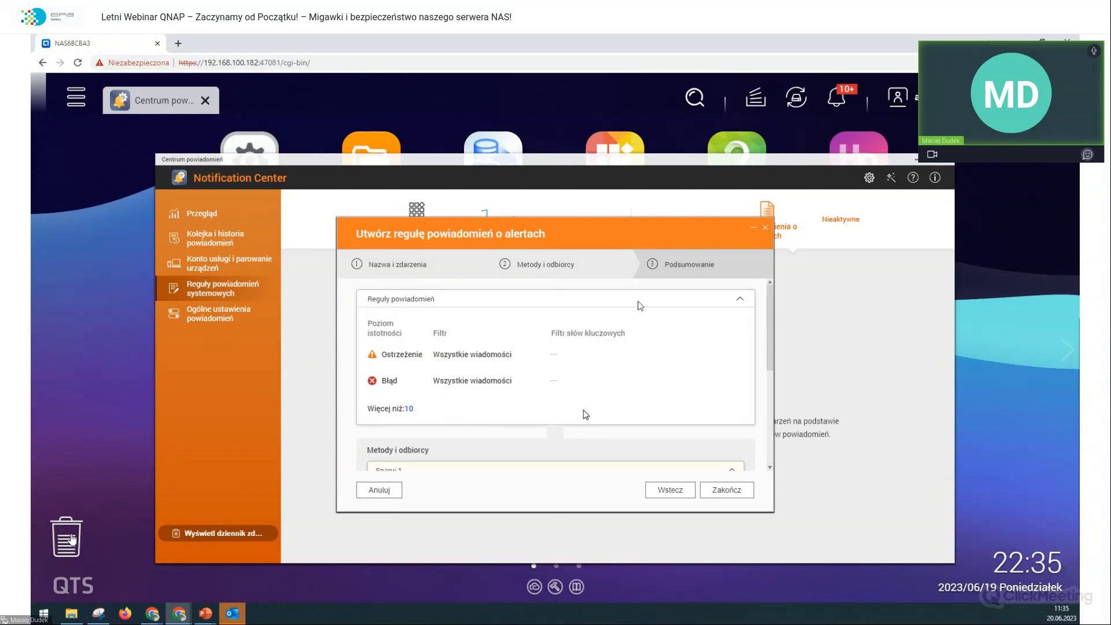
# Step: Discard the unfinished alert rule, revisit the event and alert notification tabs, and close Notification Center
pyautogui.click(766, 230)
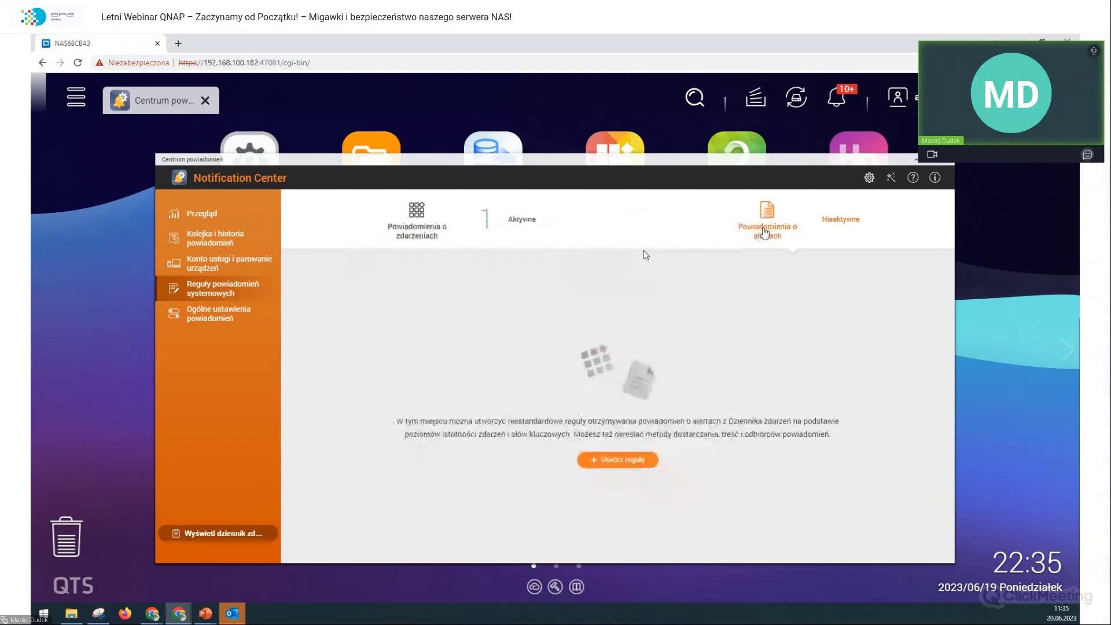
pyautogui.click(435, 224)
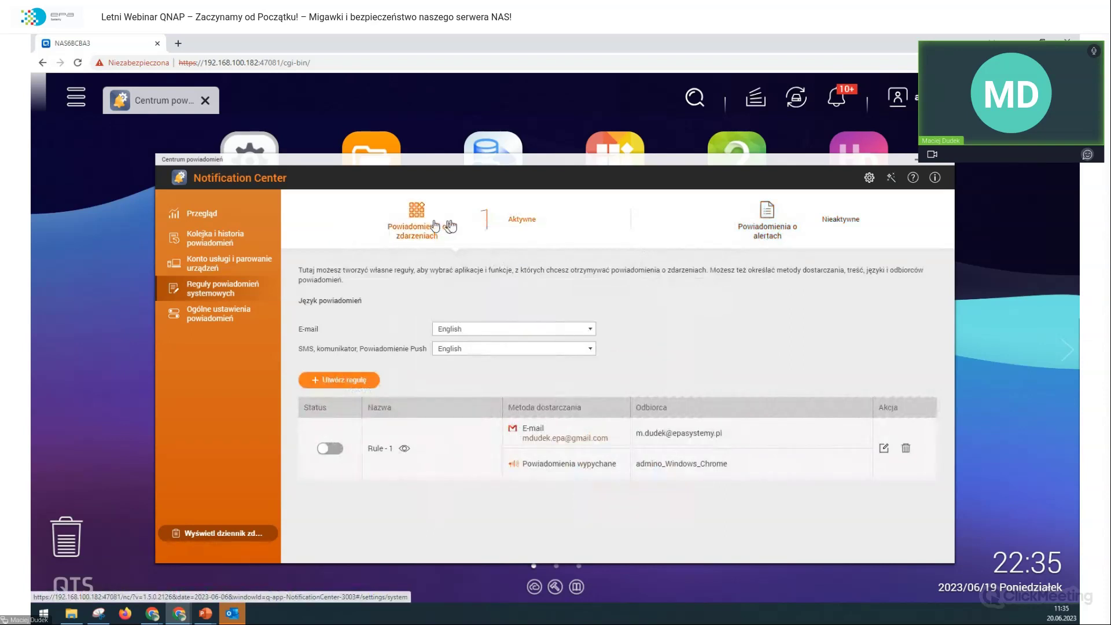
pyautogui.click(759, 211)
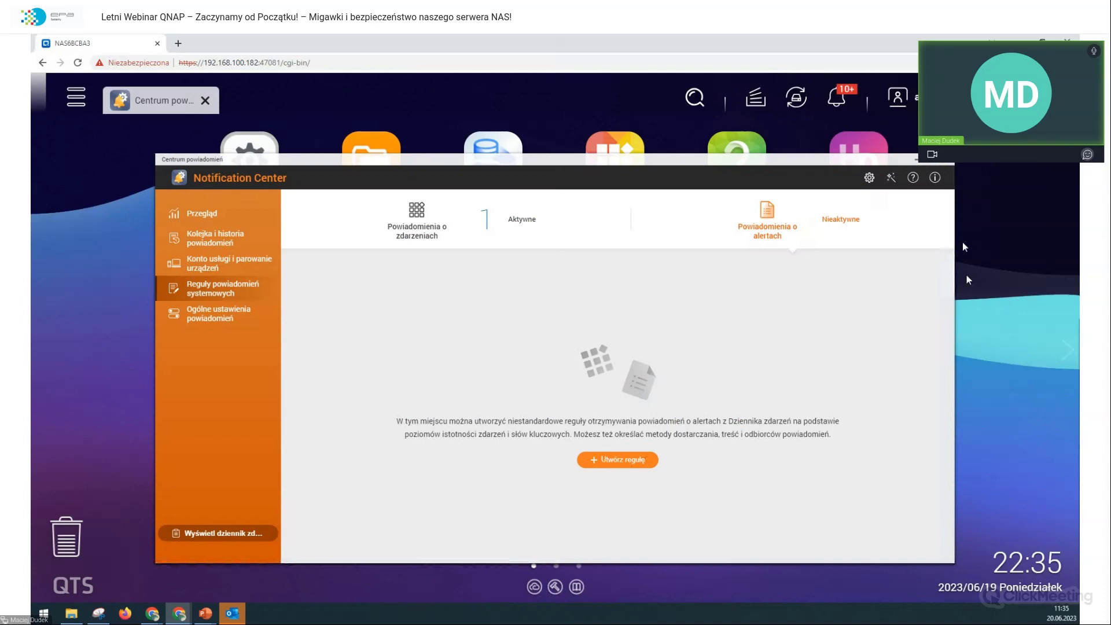
pyautogui.click(944, 164)
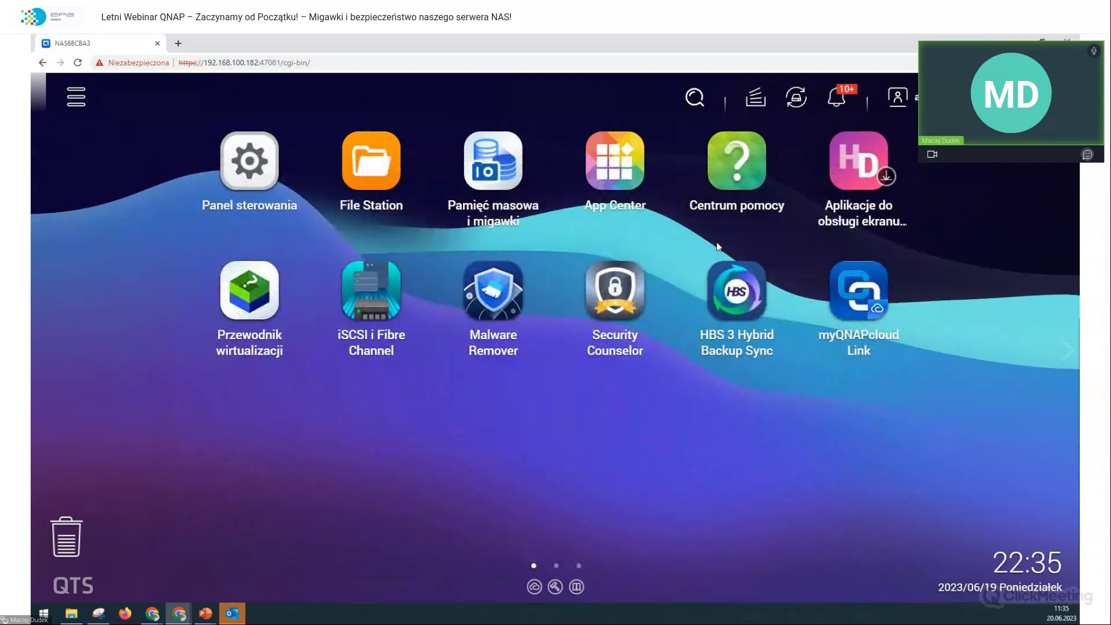
# Step: Open Pamięć masowa i migawki and bring up the Zarządzanie details for DataVol1
pyautogui.click(486, 165)
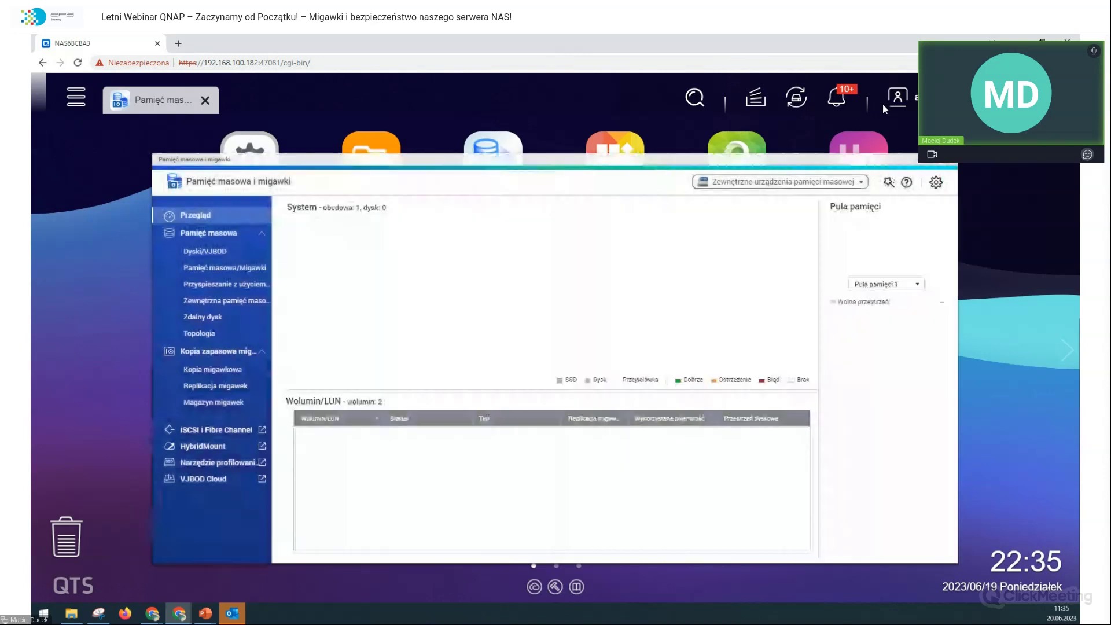
pyautogui.click(234, 269)
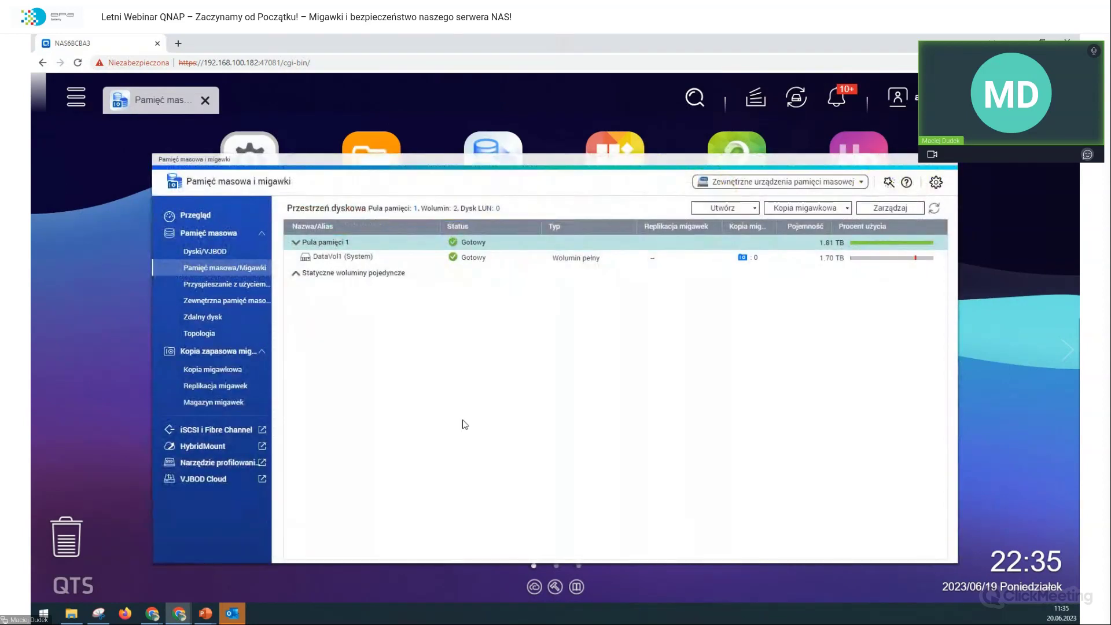
pyautogui.click(346, 259)
pyautogui.rightClick(345, 257)
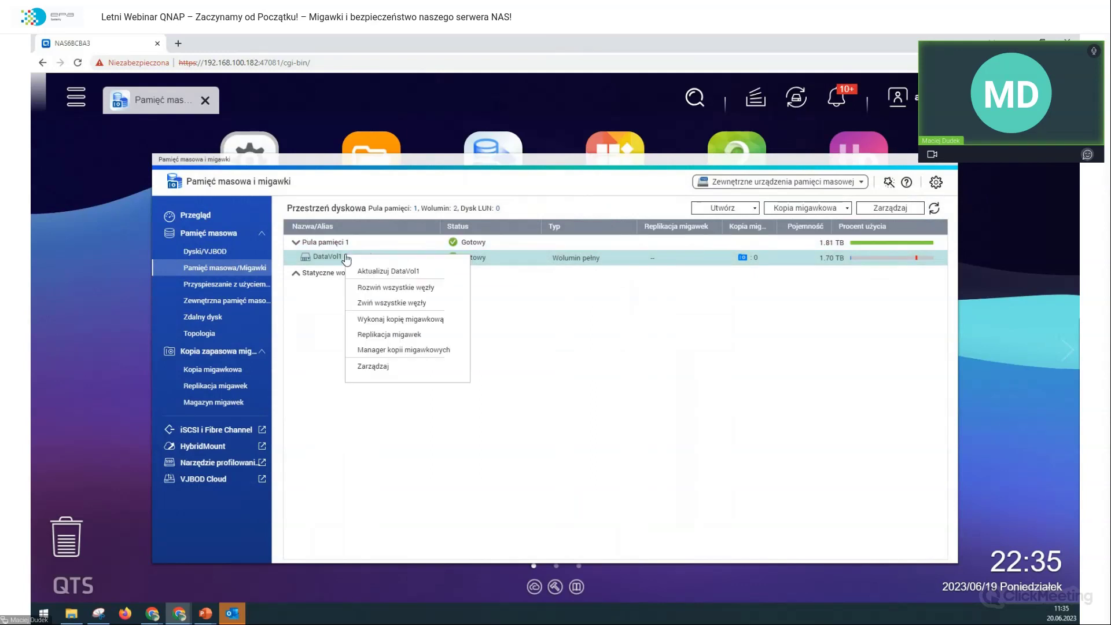
pyautogui.click(374, 367)
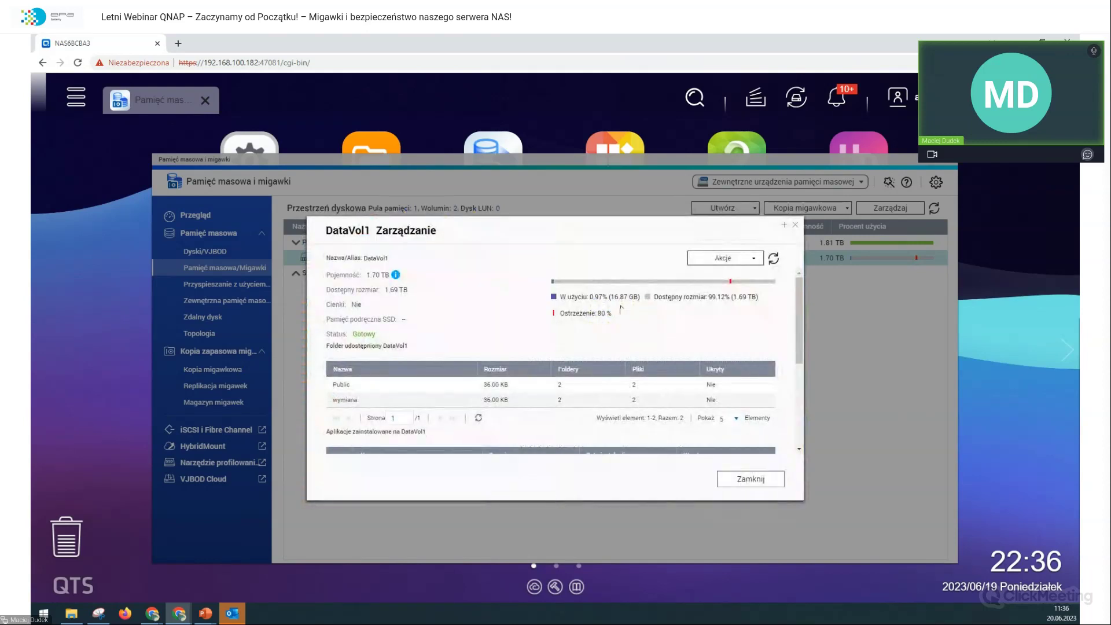
# Step: Review DataVol1's management details and dismiss them with Zamknij
pyautogui.scroll(-2, 659, 330)
pyautogui.scroll(2, 651, 334)
pyautogui.scroll(-3, 735, 356)
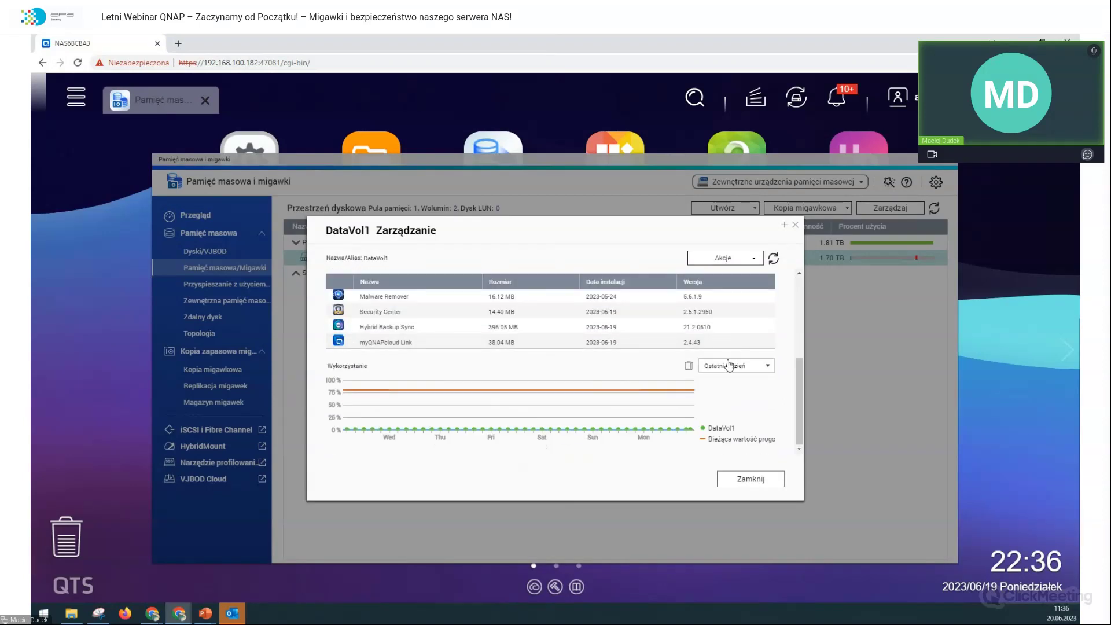
pyautogui.scroll(3, 729, 365)
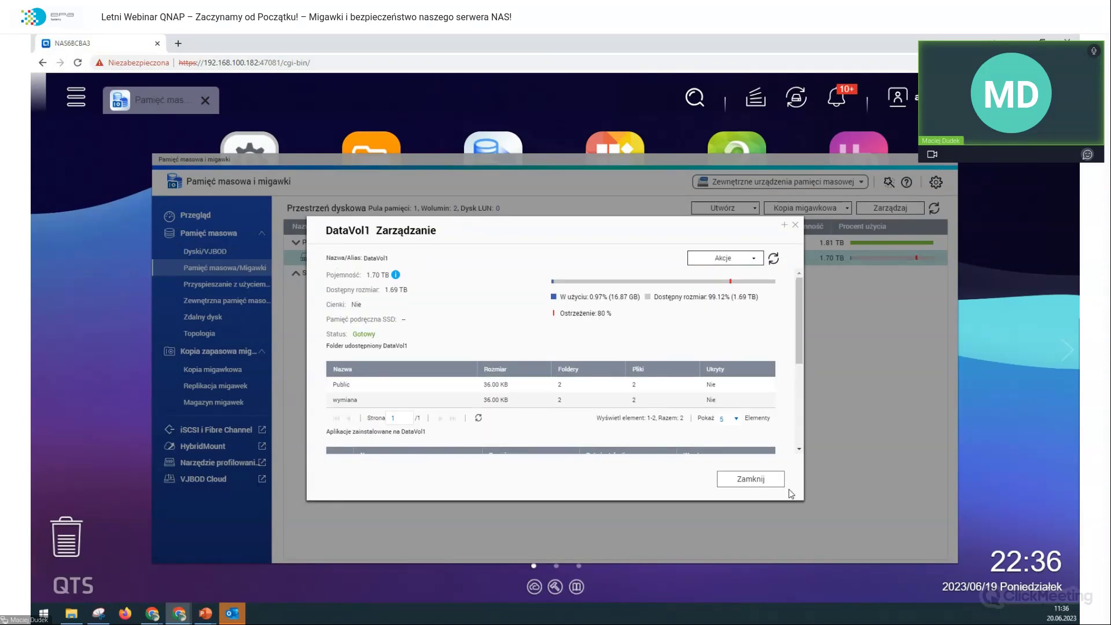
pyautogui.click(766, 483)
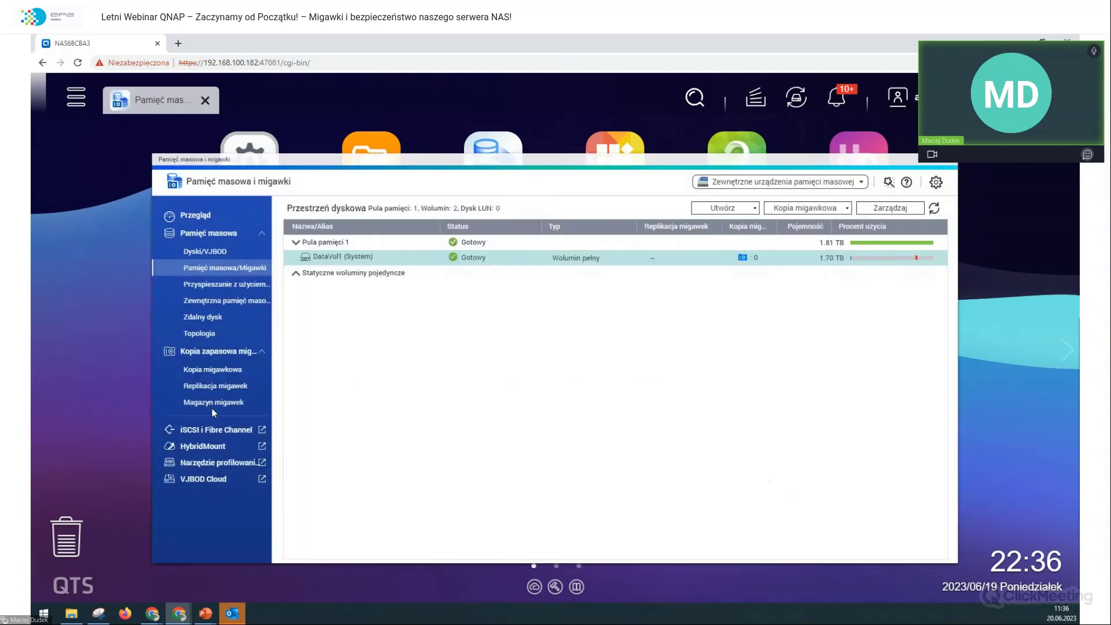
pyautogui.click(206, 371)
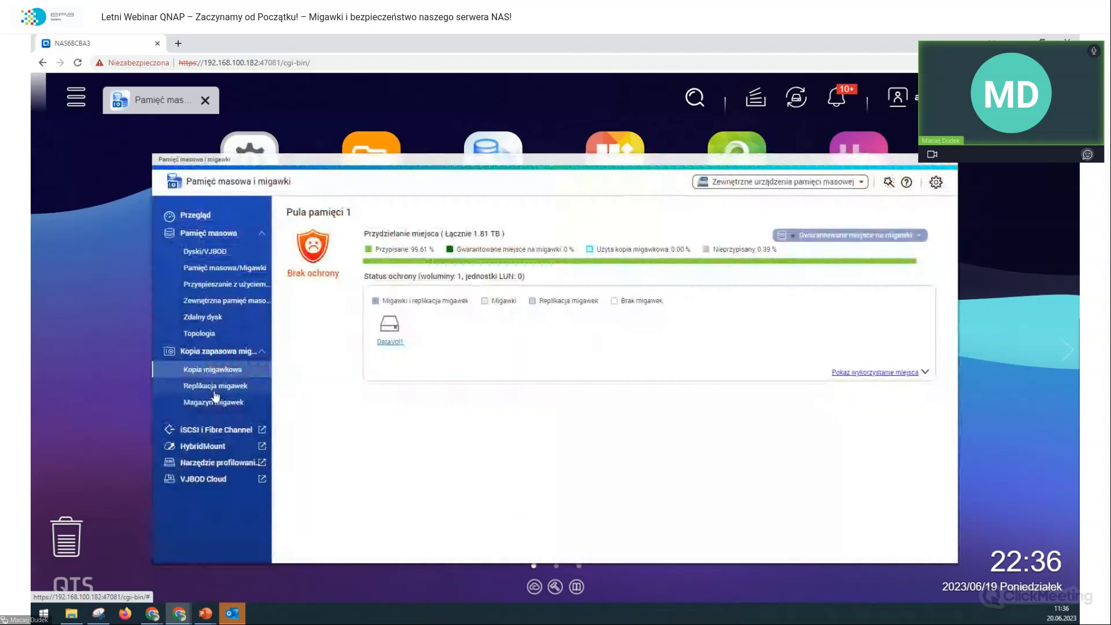
pyautogui.moveTo(398, 334)
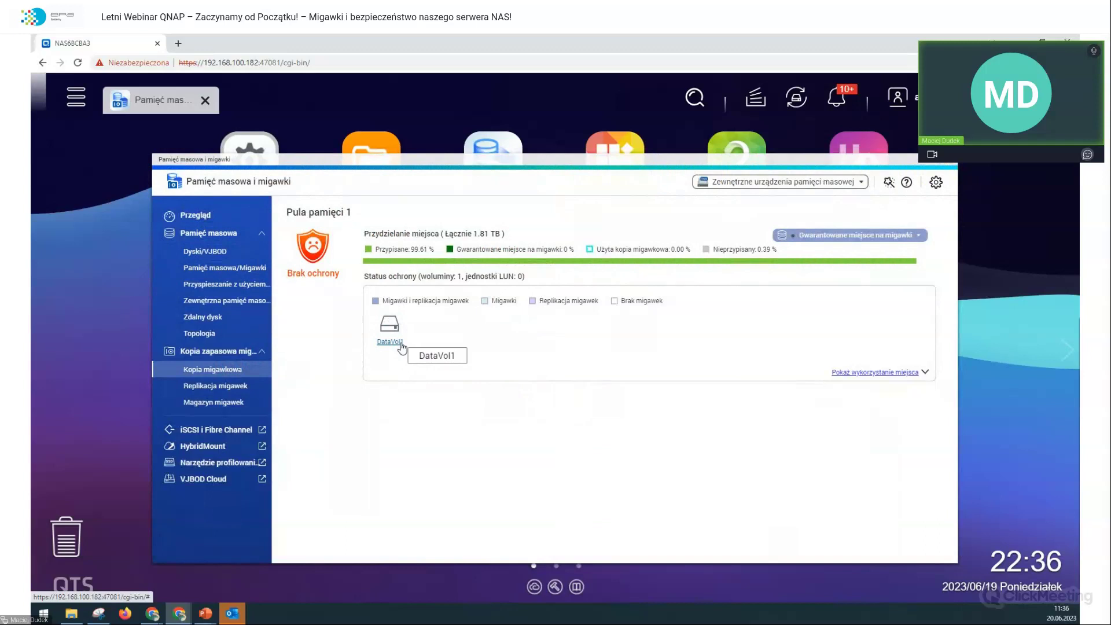
pyautogui.click(391, 328)
pyautogui.click(391, 343)
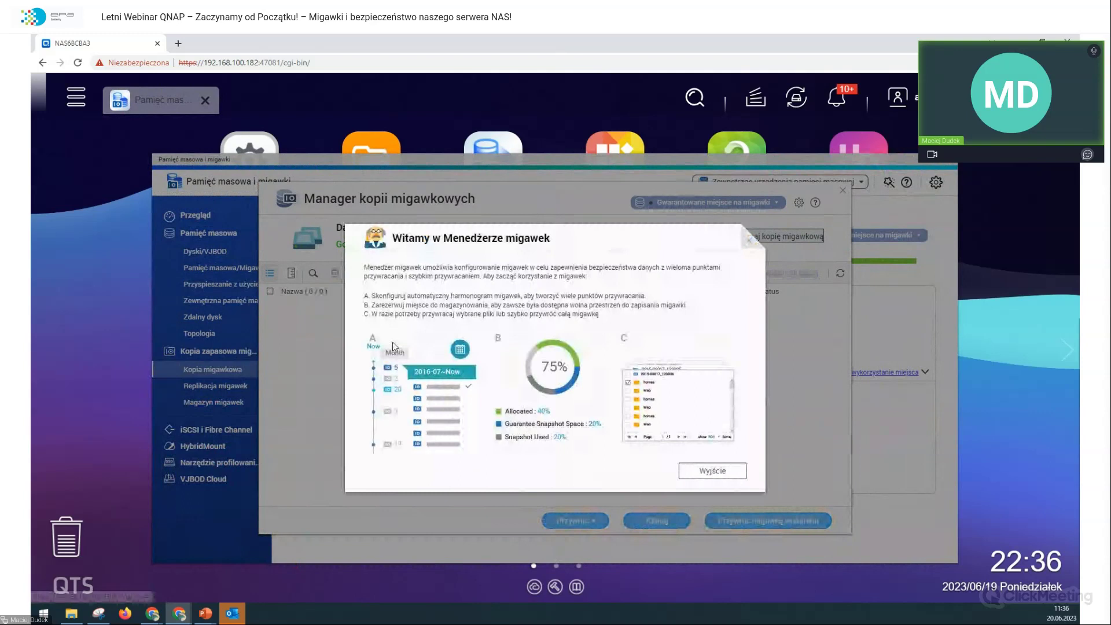
pyautogui.click(734, 469)
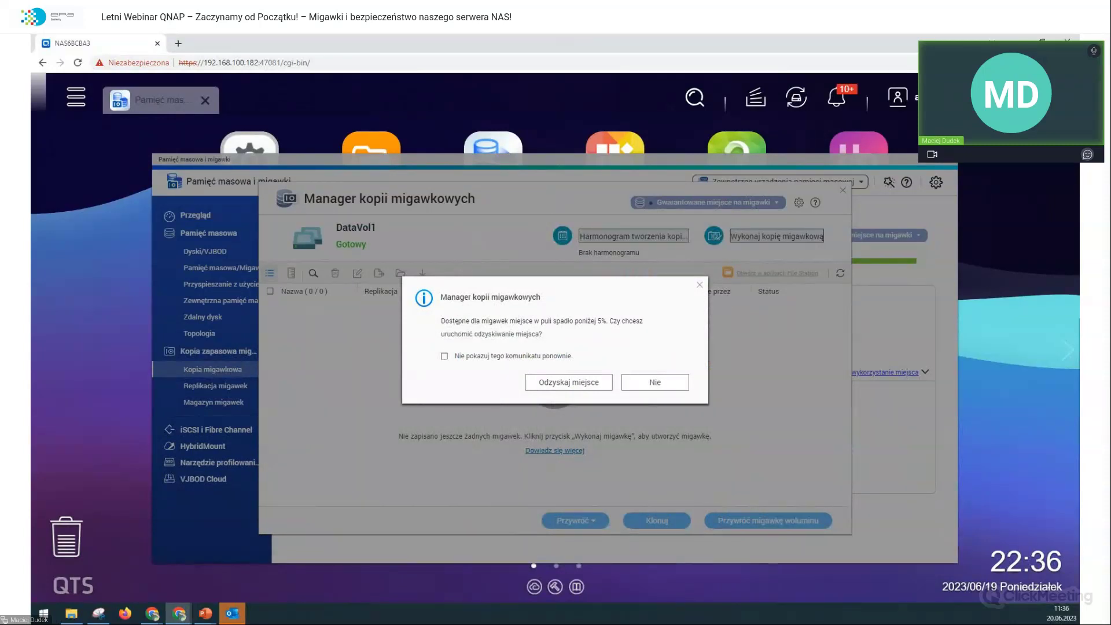
pyautogui.click(661, 382)
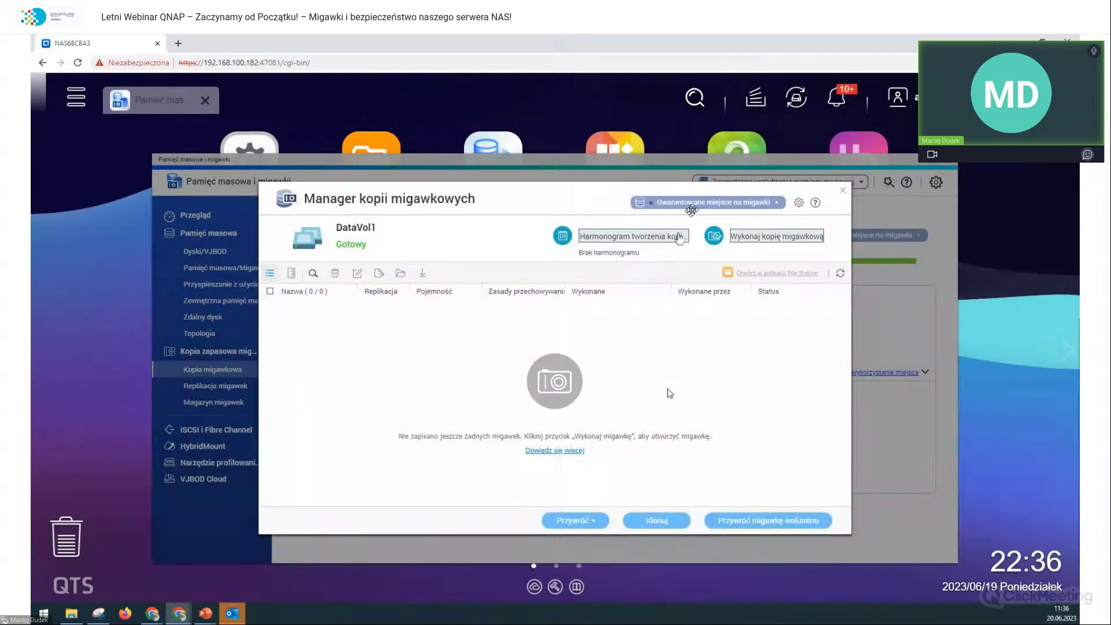
pyautogui.click(705, 202)
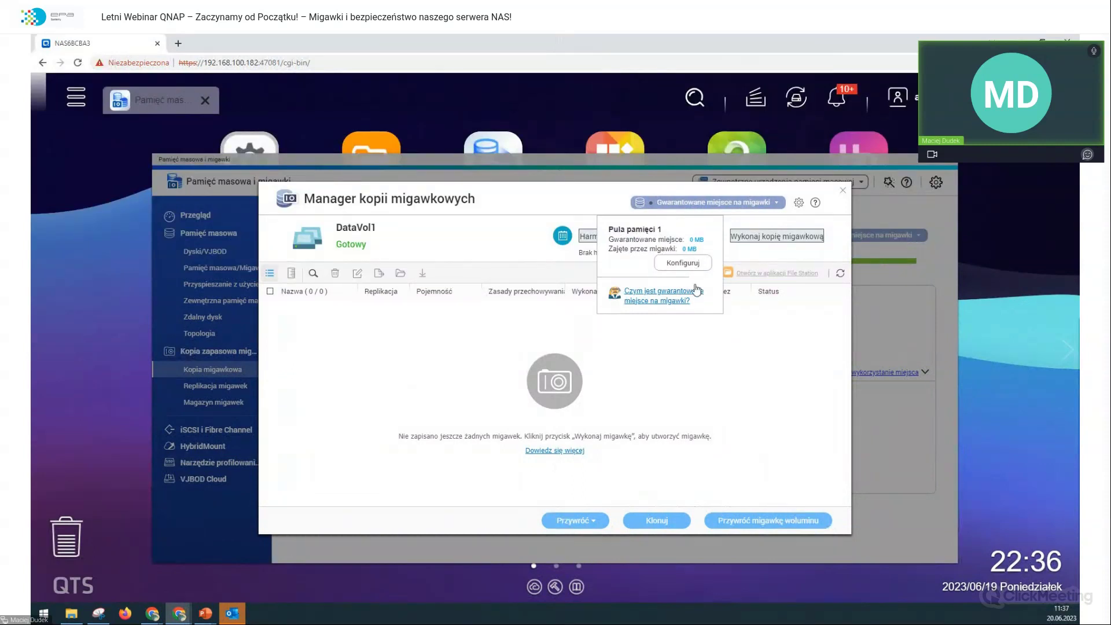
pyautogui.click(694, 265)
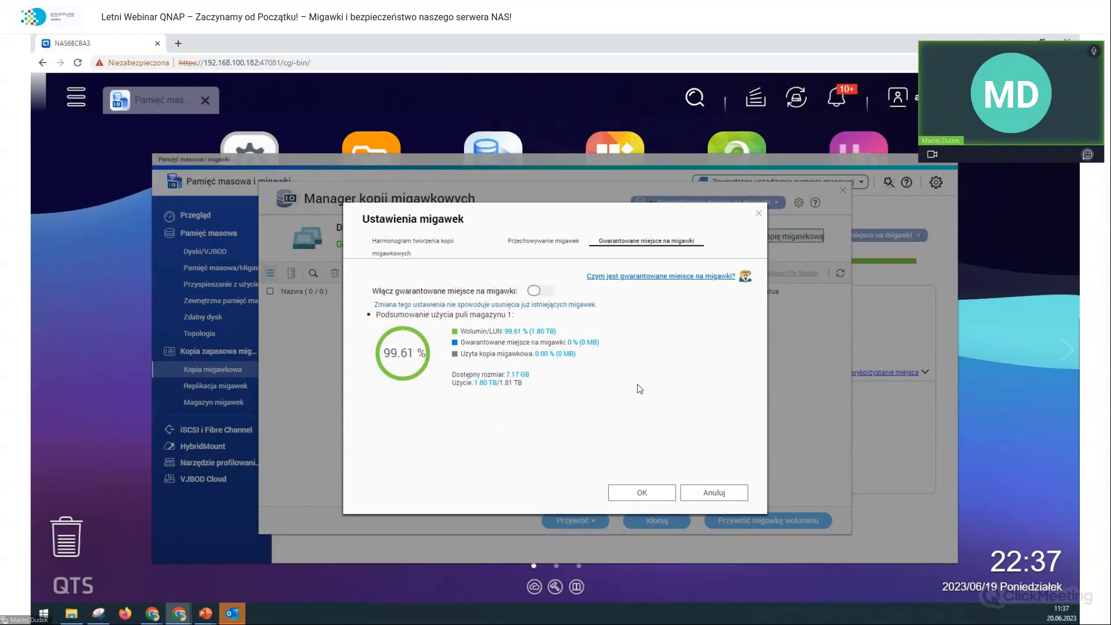
pyautogui.click(540, 290)
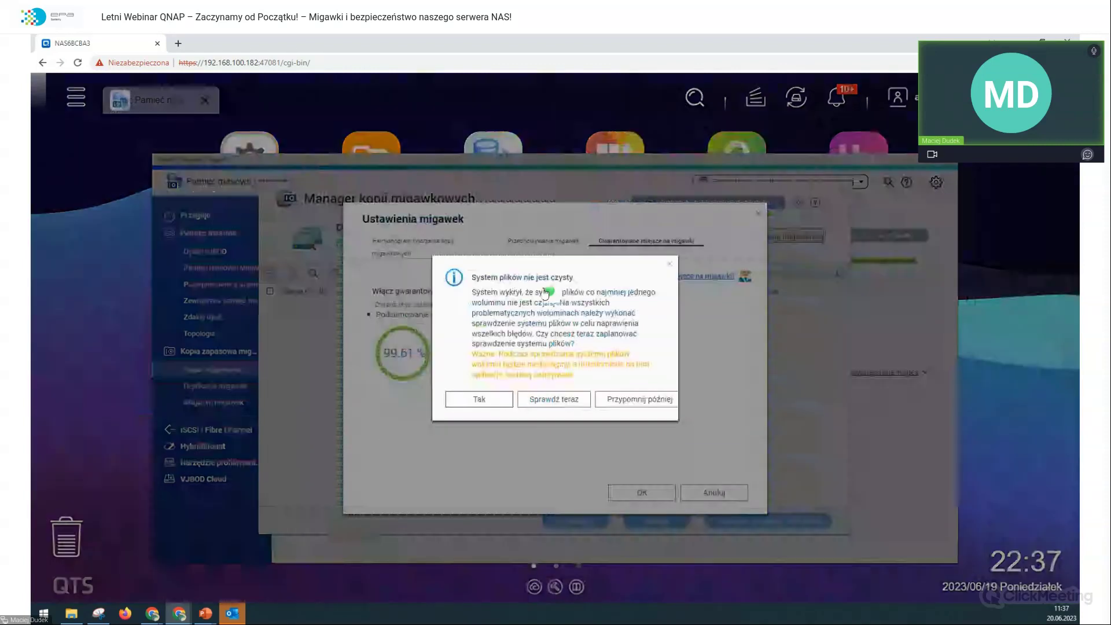
pyautogui.click(630, 404)
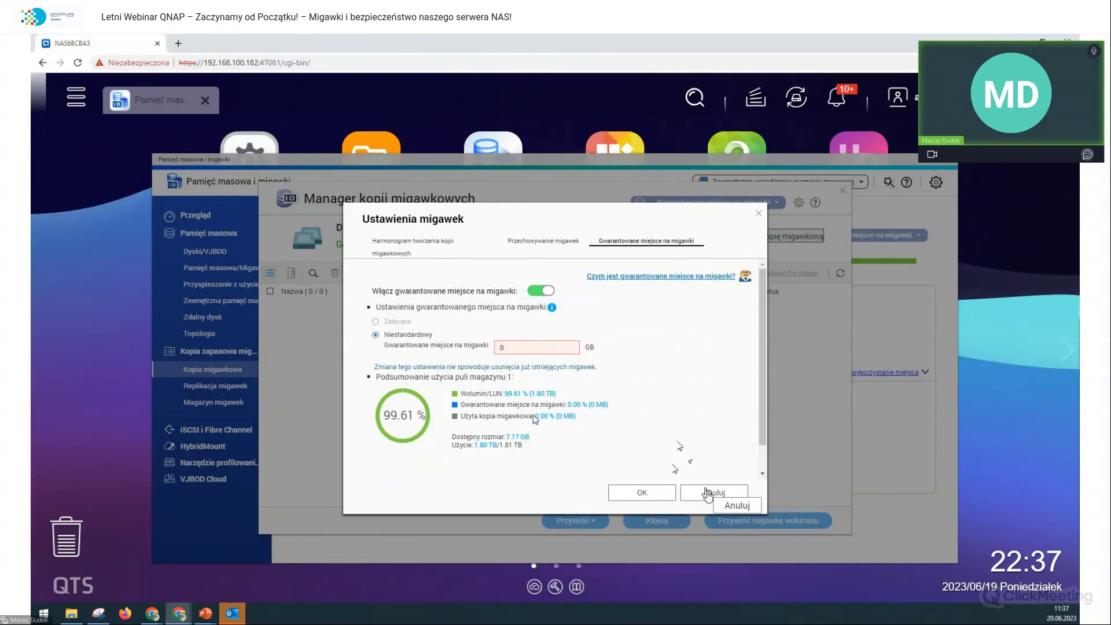
pyautogui.click(707, 492)
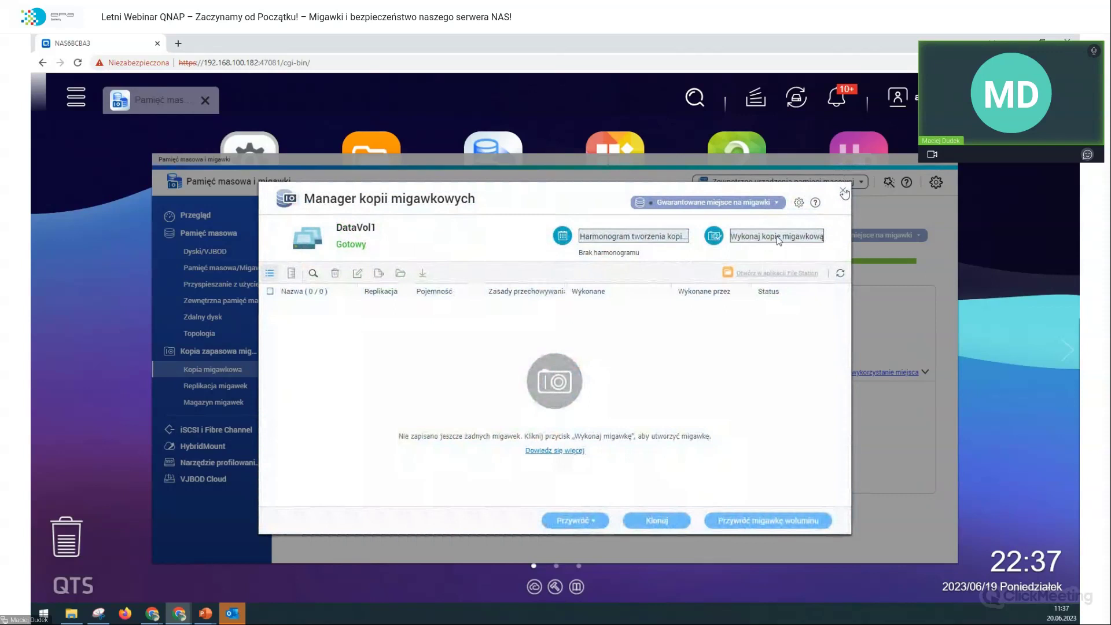
pyautogui.click(733, 235)
pyautogui.click(648, 395)
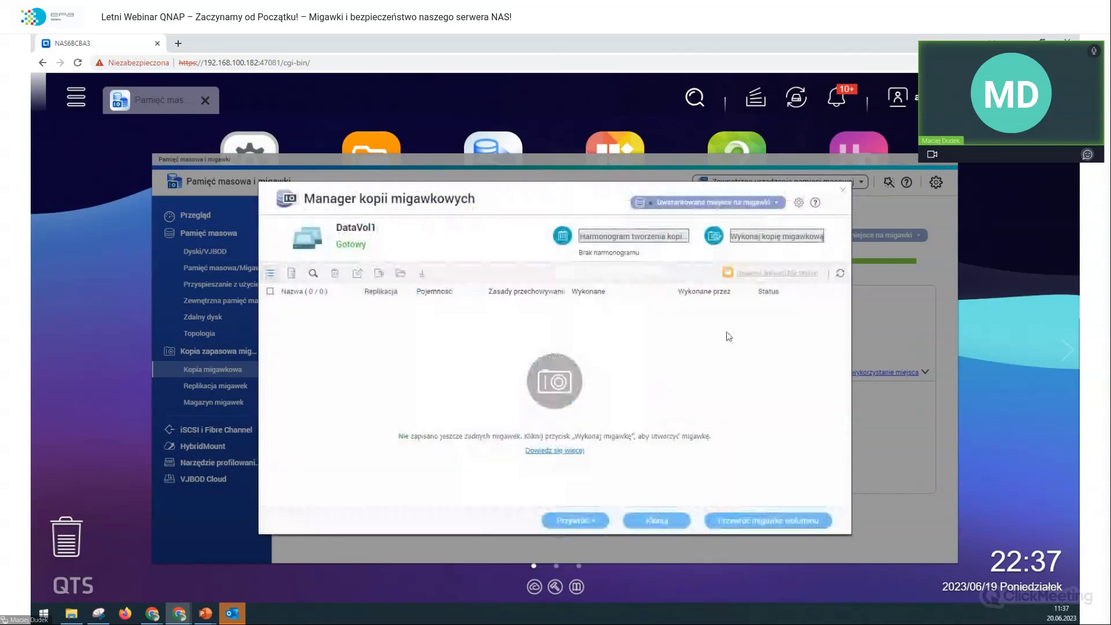
pyautogui.click(843, 193)
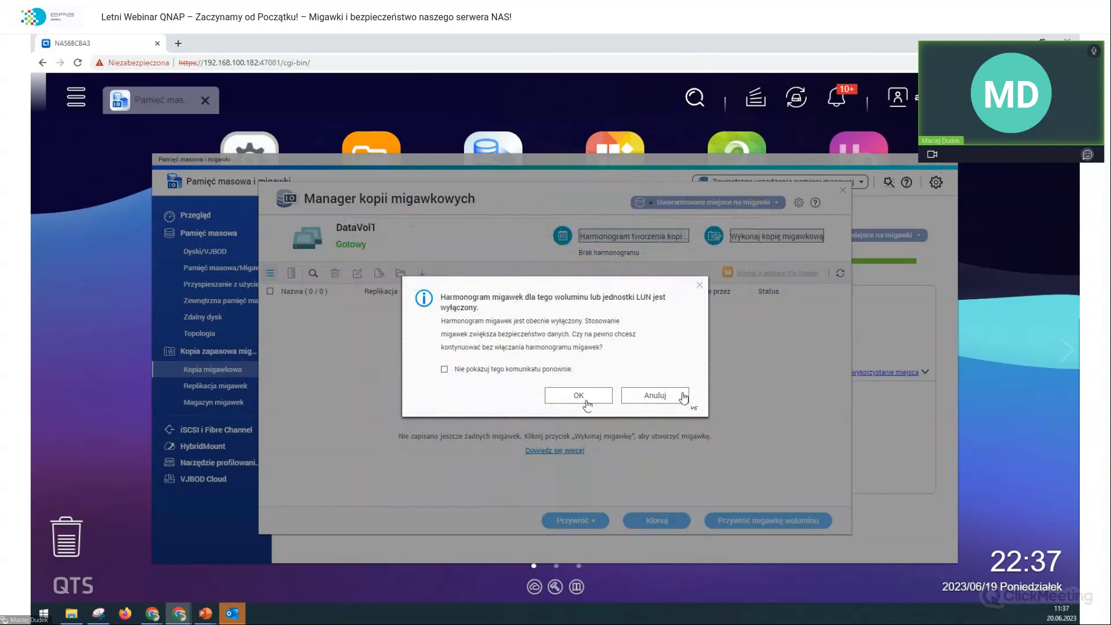
pyautogui.click(578, 398)
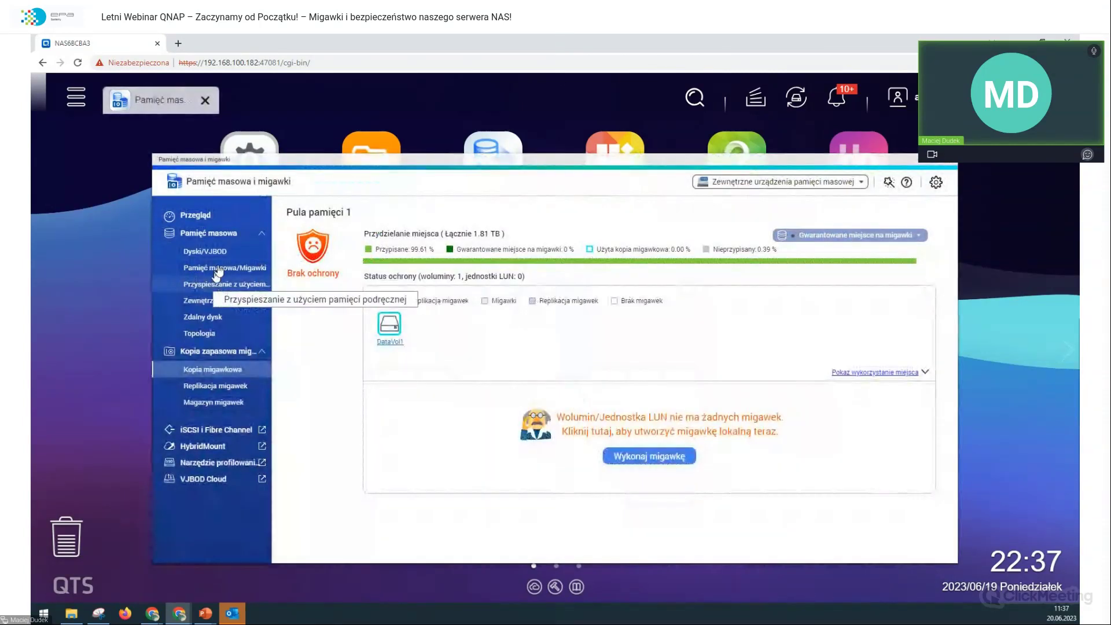
pyautogui.click(217, 268)
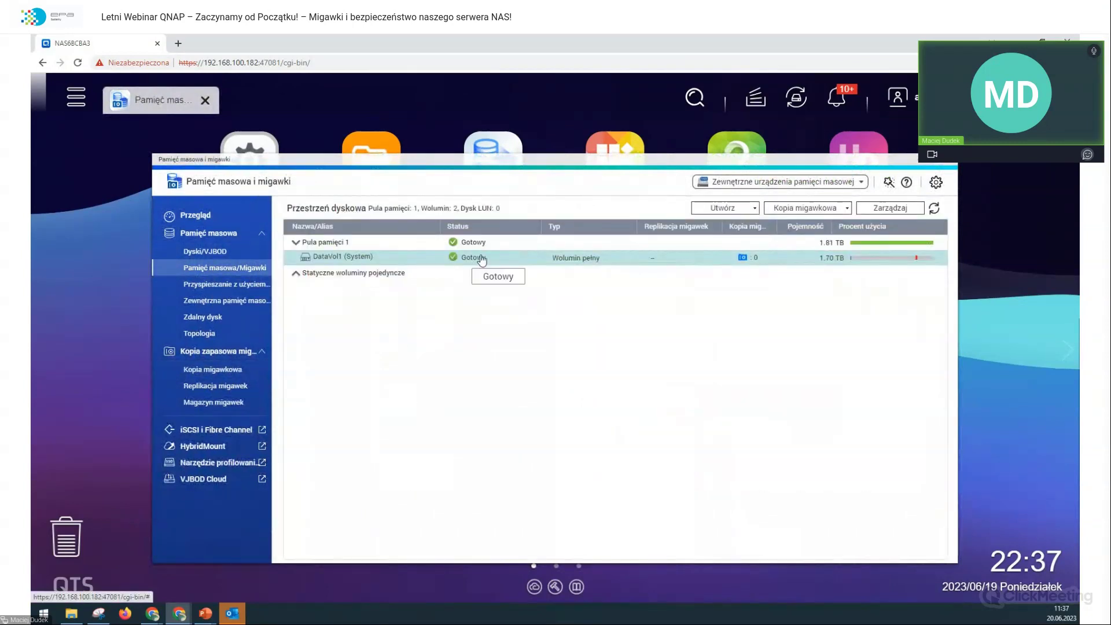
pyautogui.click(891, 209)
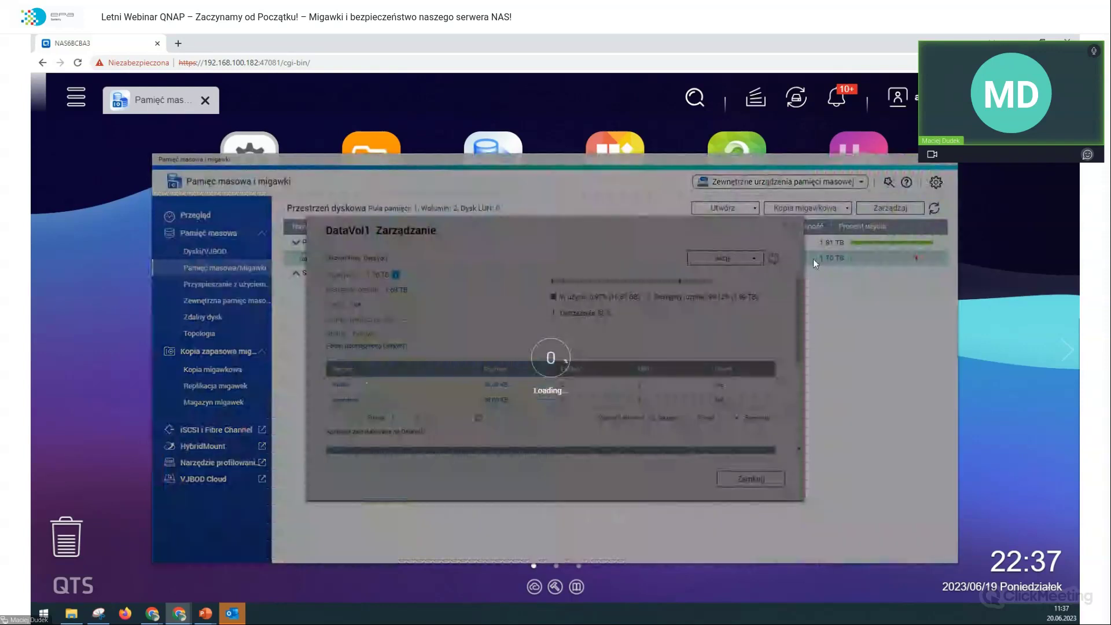
pyautogui.click(720, 259)
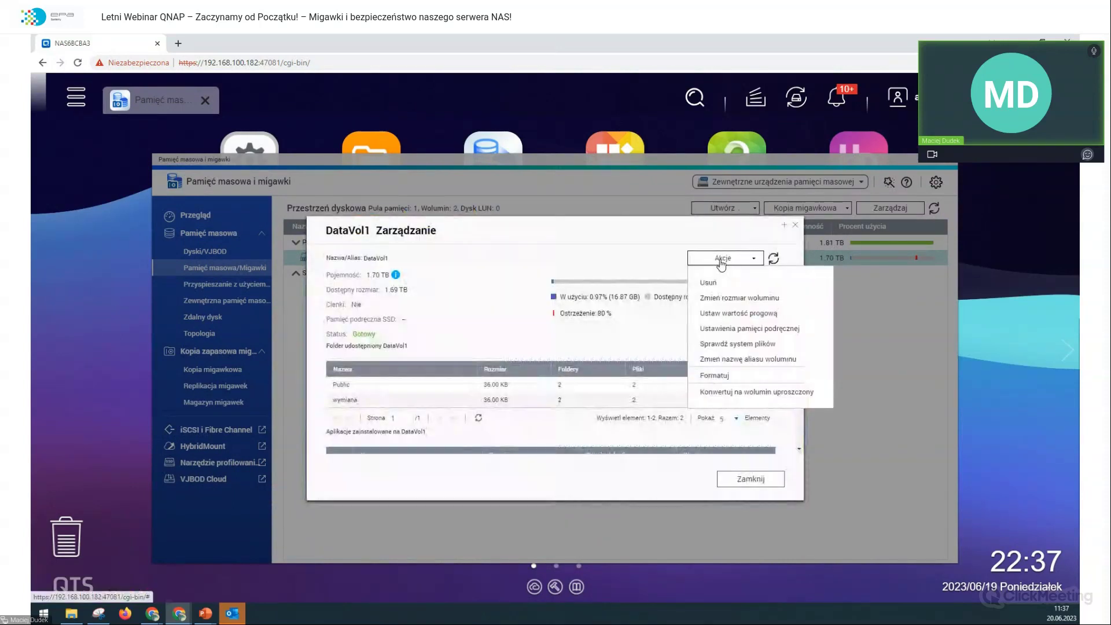
pyautogui.click(743, 297)
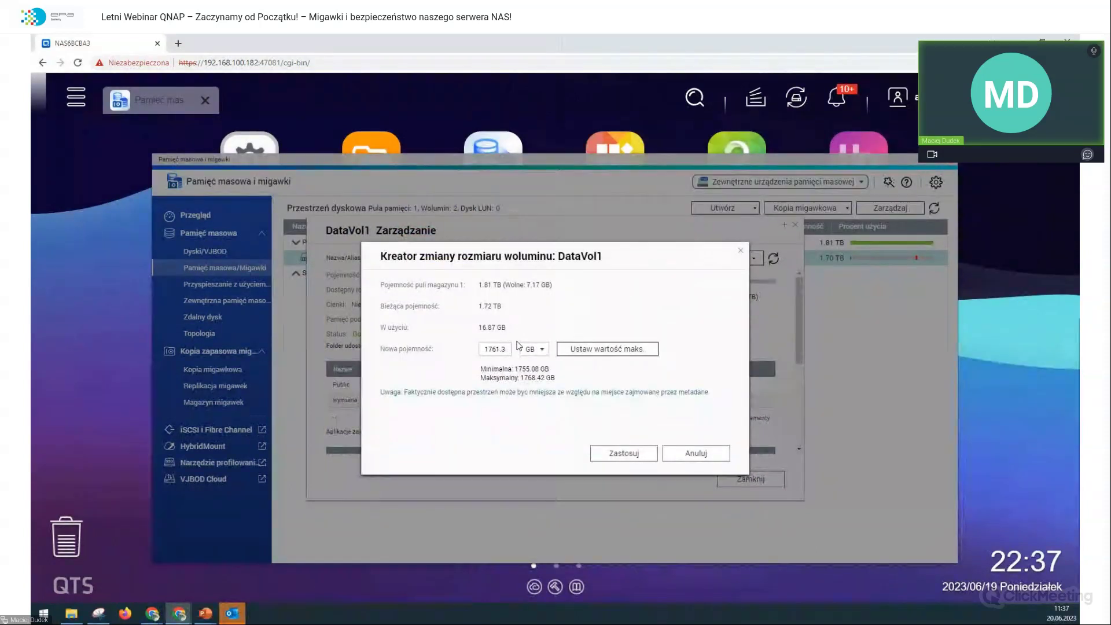
pyautogui.doubleClick(487, 349)
pyautogui.write('138')
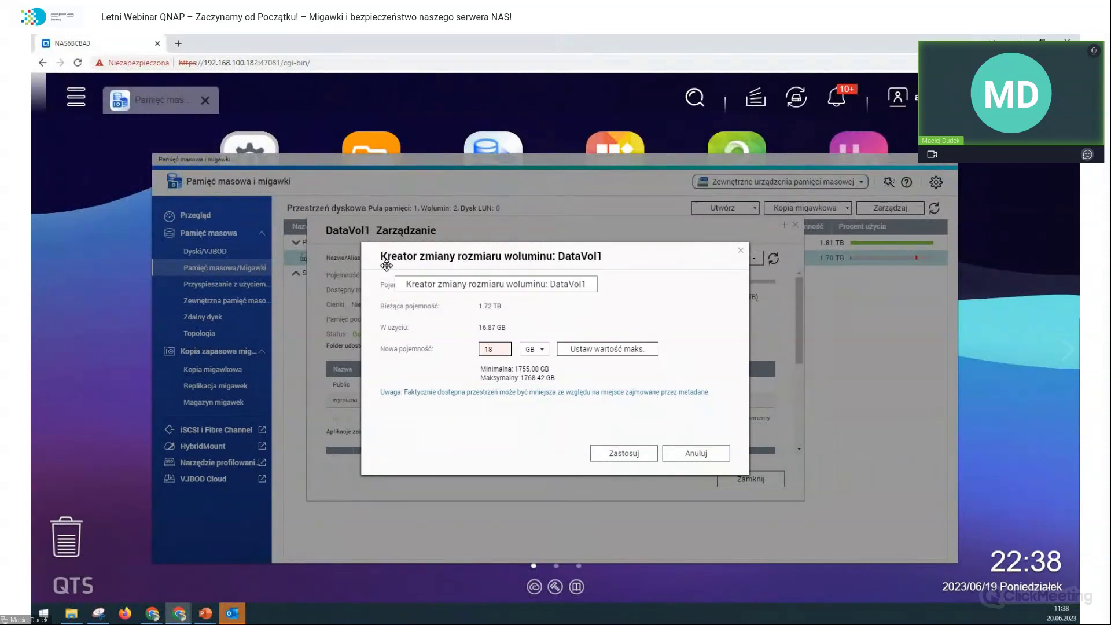
pyautogui.write('0')
pyautogui.press('Left')
pyautogui.press('BackSpace')
pyautogui.write('4')
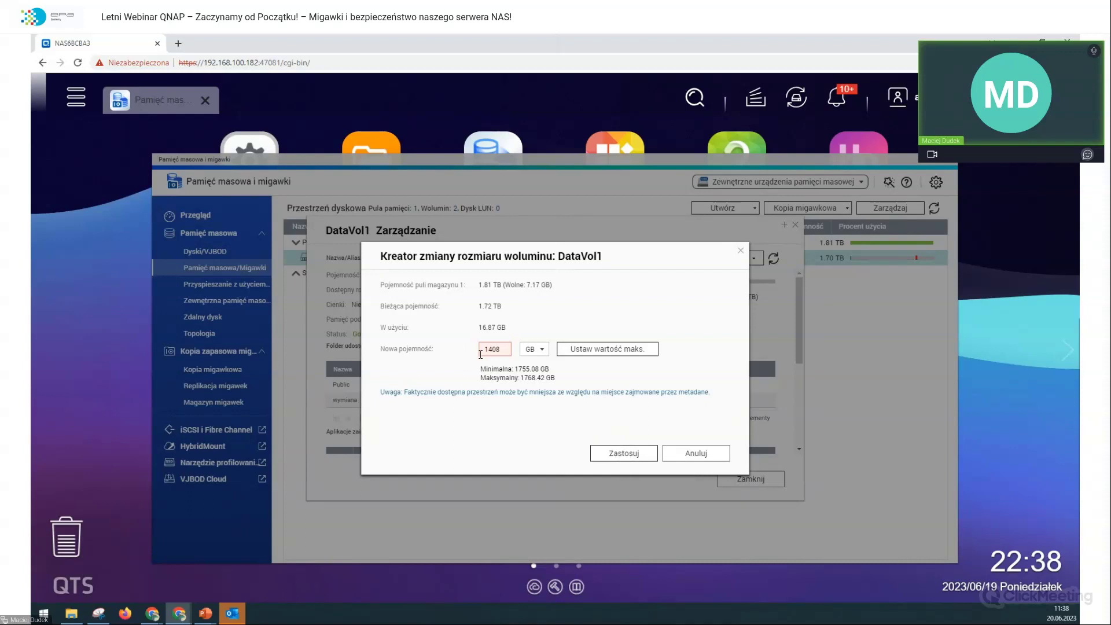
pyautogui.moveTo(491, 343)
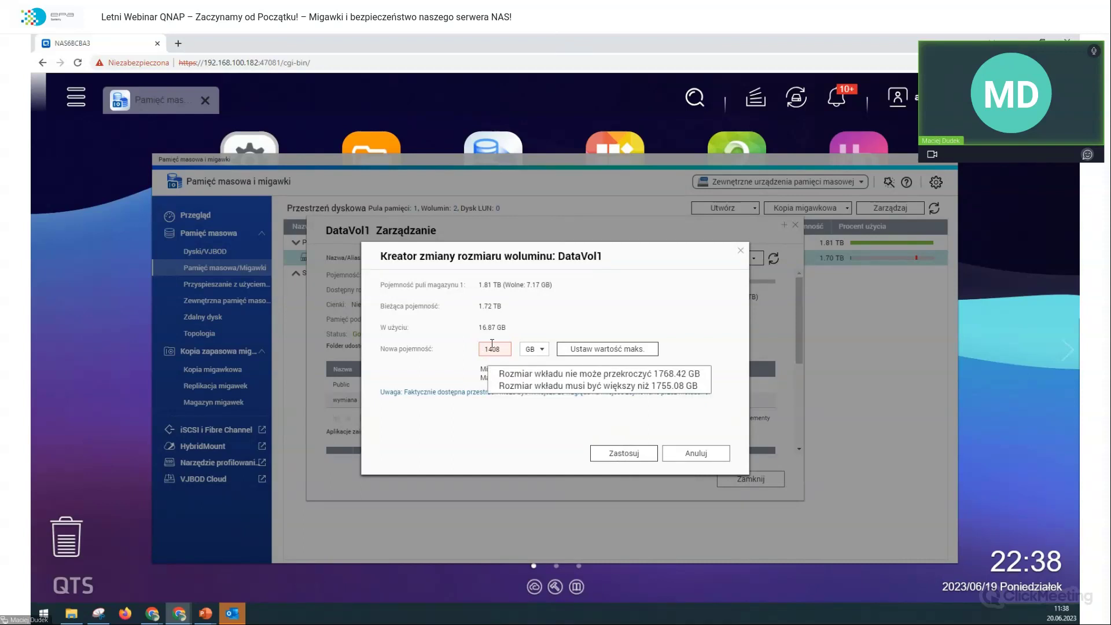
pyautogui.click(625, 457)
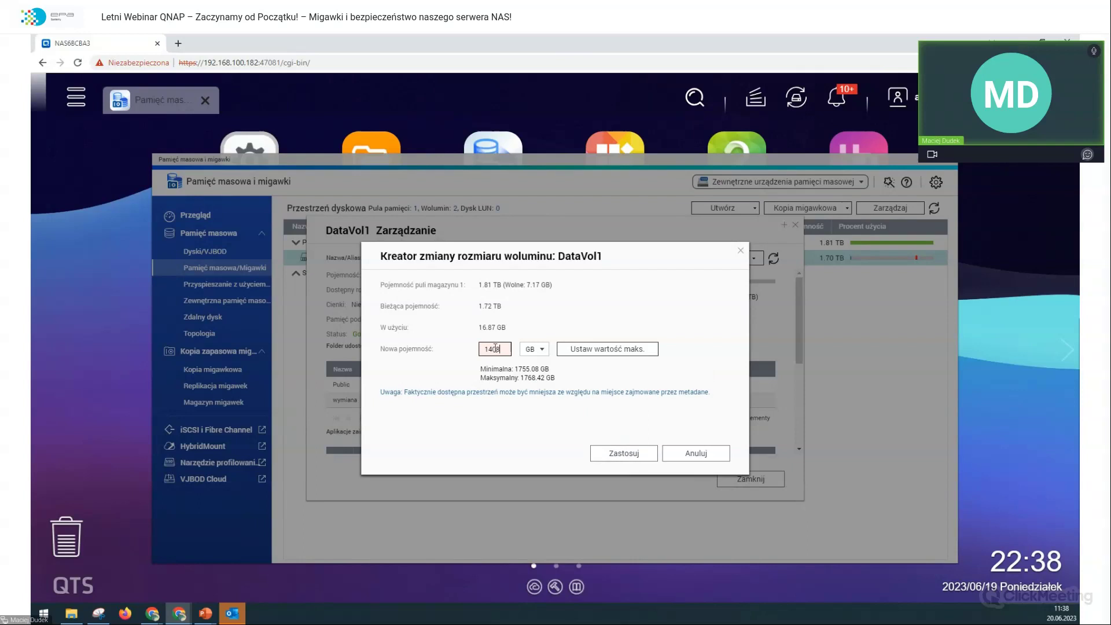
pyautogui.write('1755')
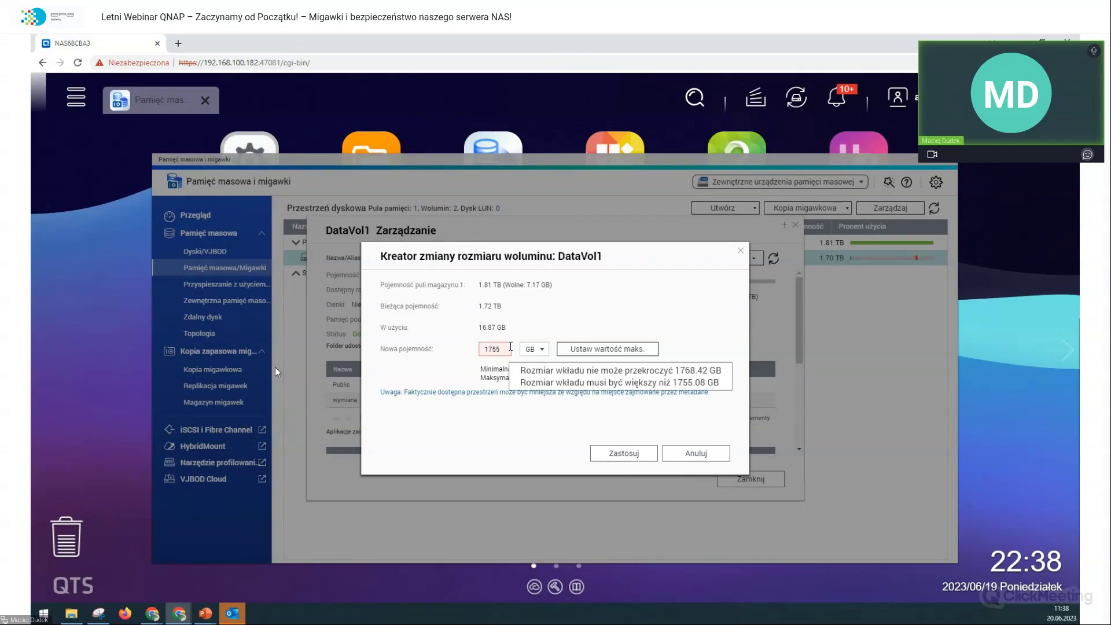
pyautogui.click(504, 346)
pyautogui.write('.08')
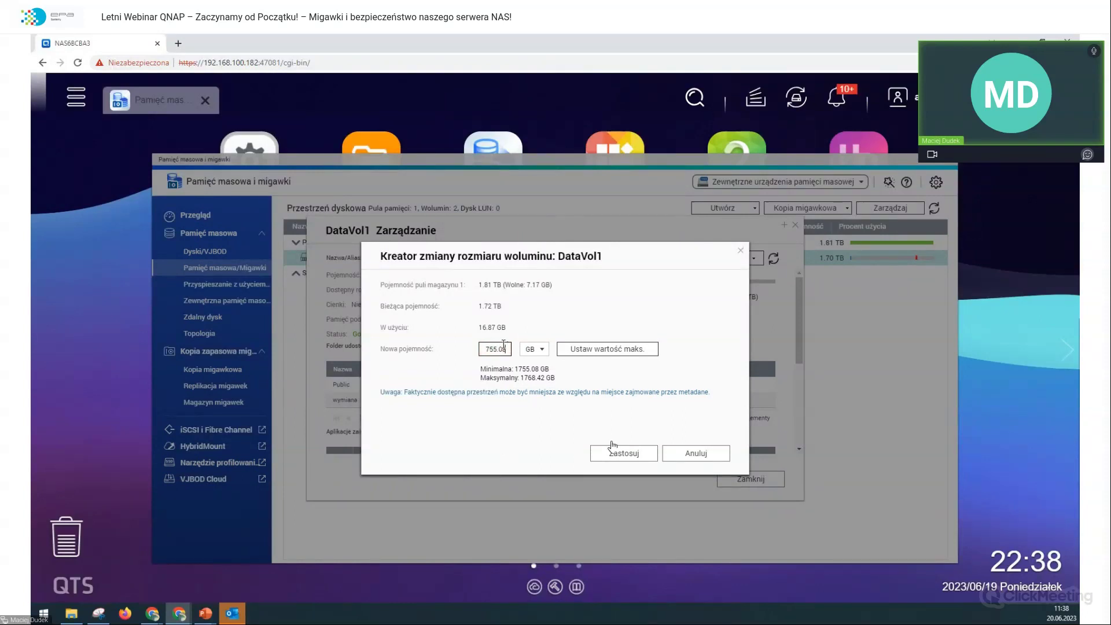
pyautogui.moveTo(522, 257); pyautogui.dragTo(476, 316)
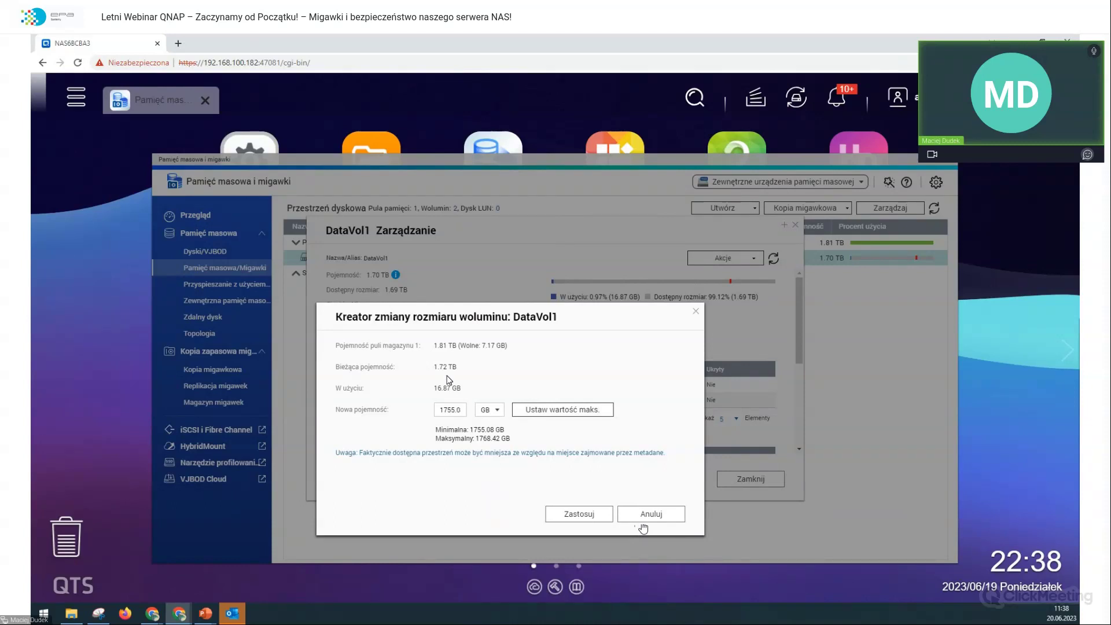
pyautogui.moveTo(608, 317); pyautogui.dragTo(277, 550)
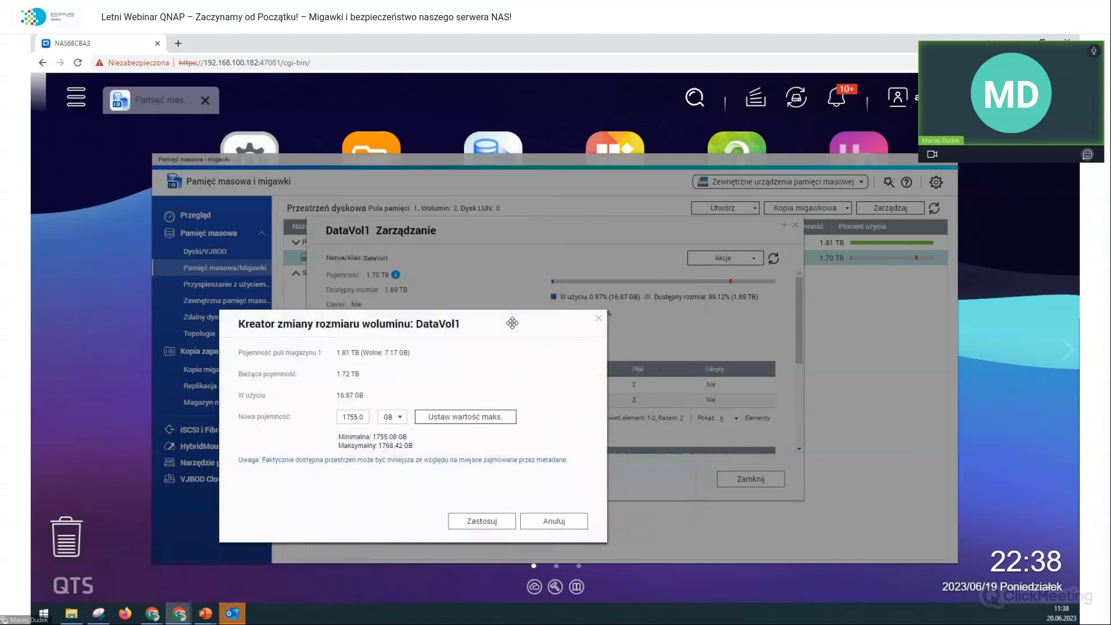
pyautogui.click(550, 521)
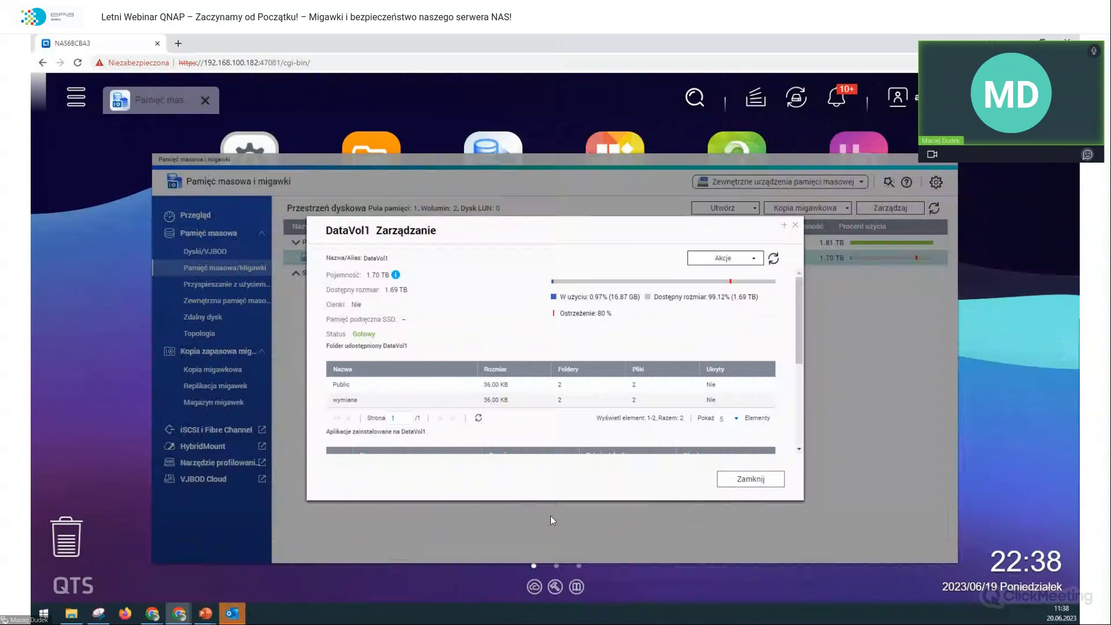
pyautogui.click(745, 485)
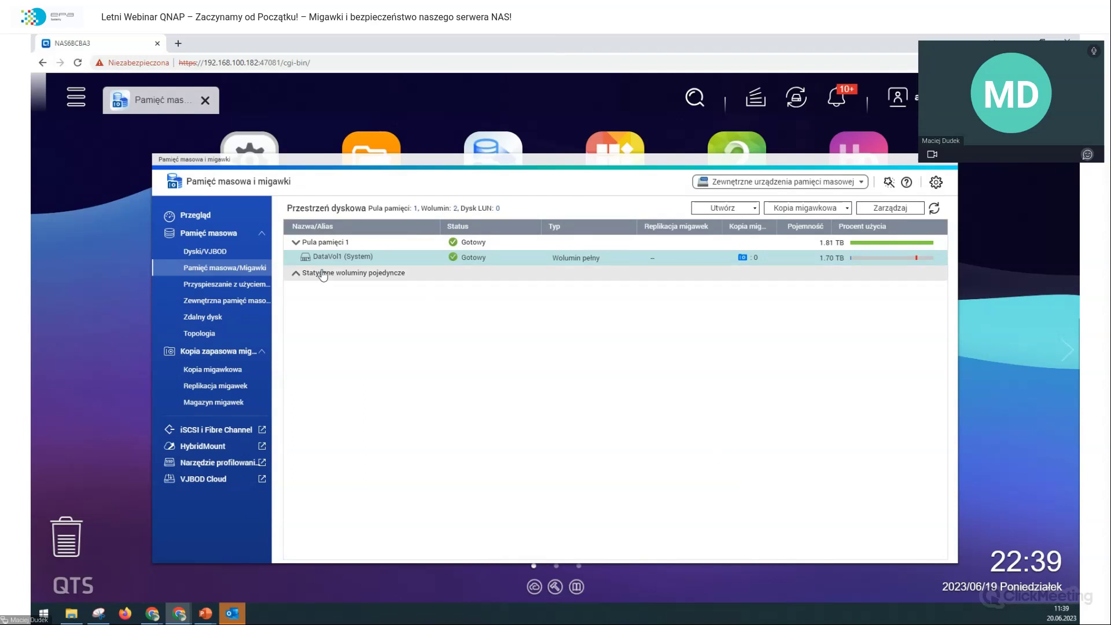
# Step: Expand the static volumes group and inspect DataVol1_1's management details and RAID group options
pyautogui.click(294, 274)
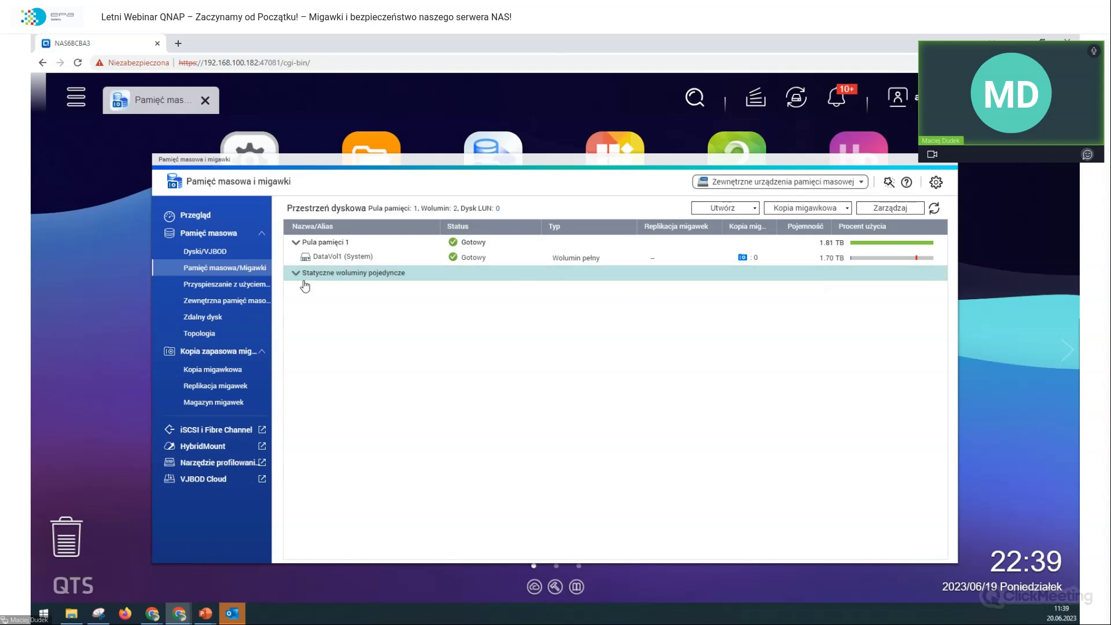
pyautogui.rightClick(324, 292)
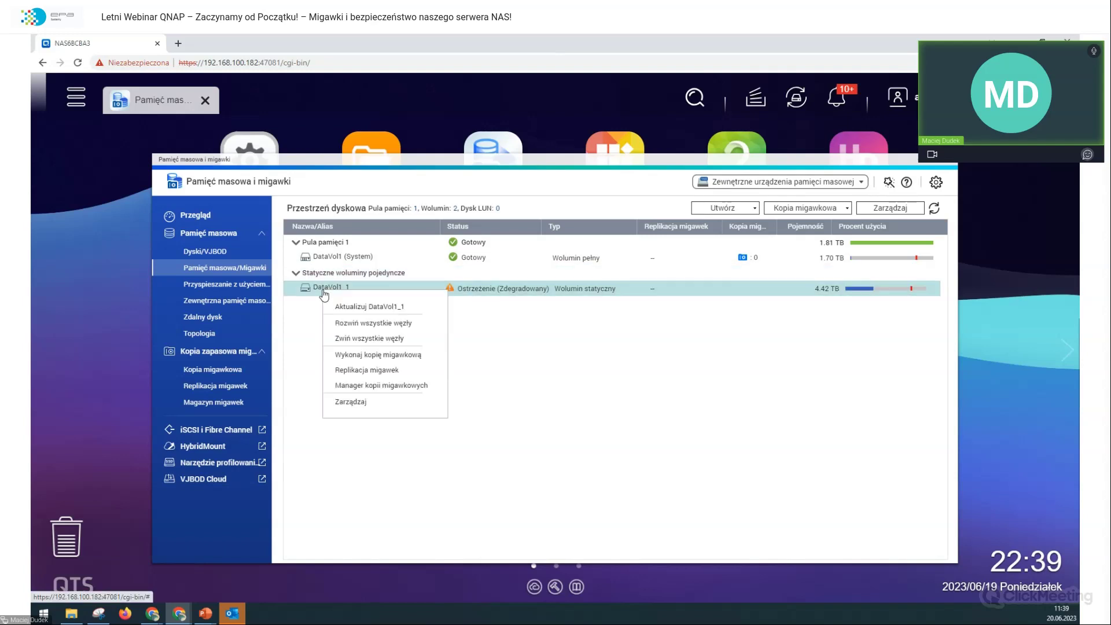
pyautogui.click(357, 405)
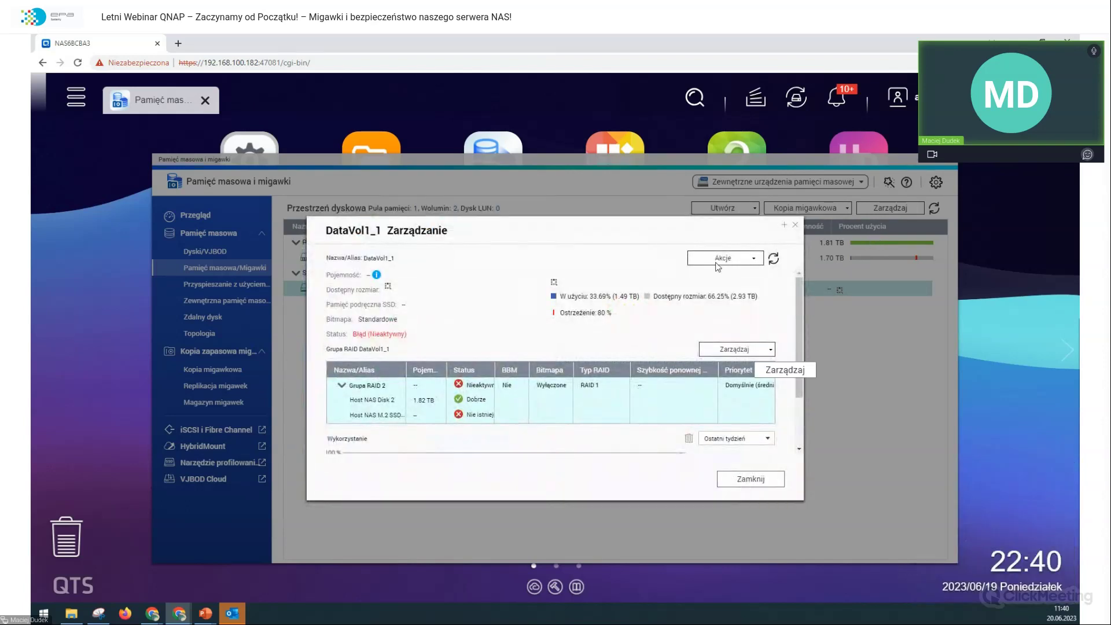
pyautogui.click(737, 348)
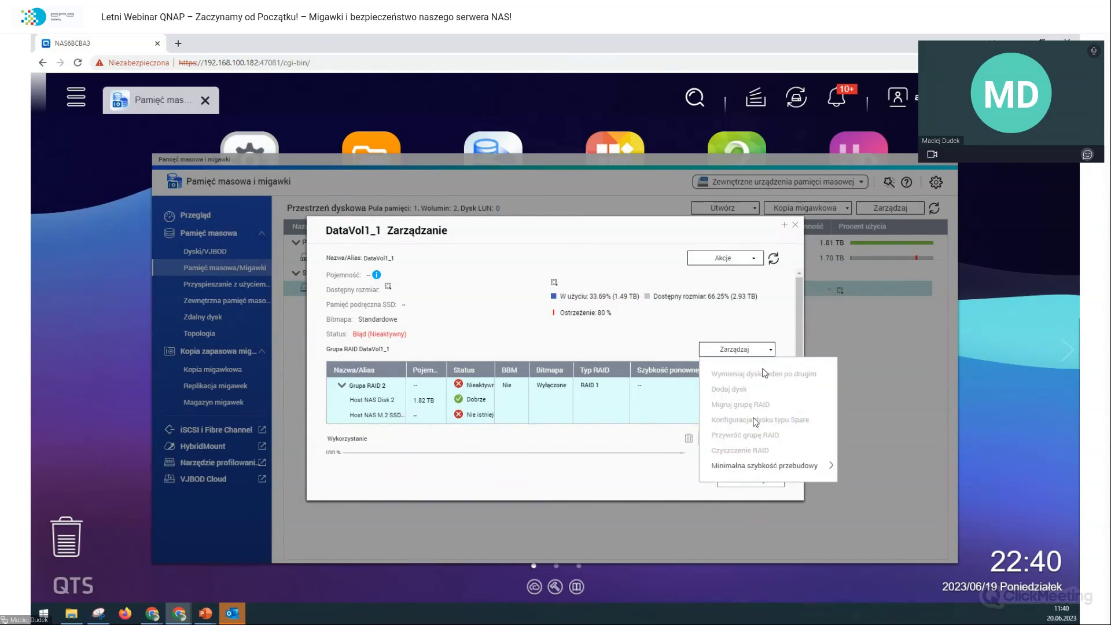
pyautogui.click(739, 502)
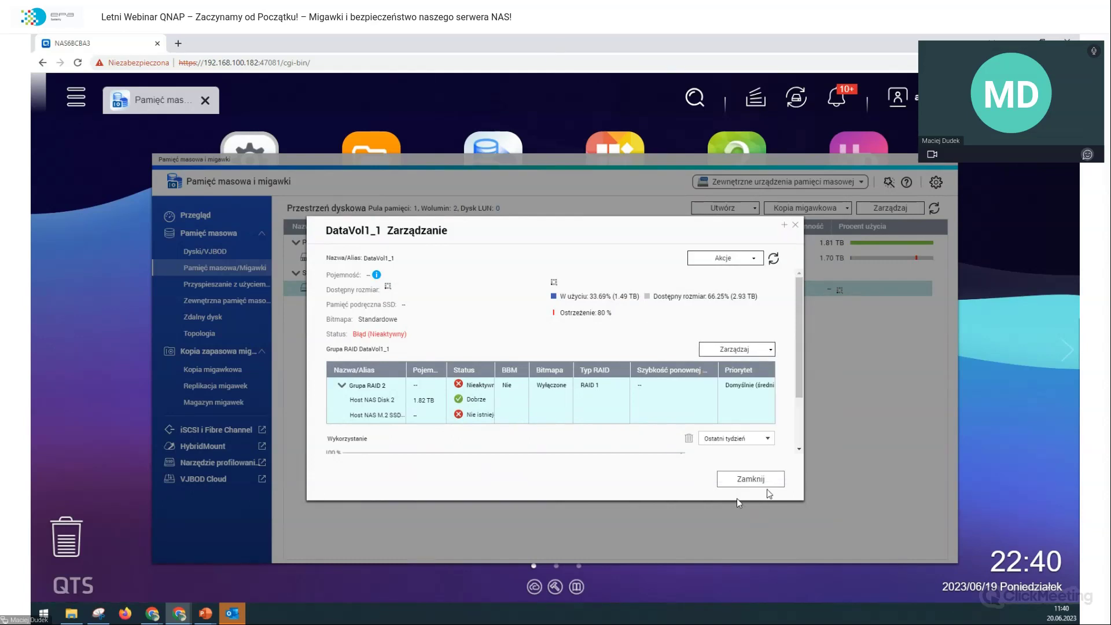
pyautogui.click(758, 478)
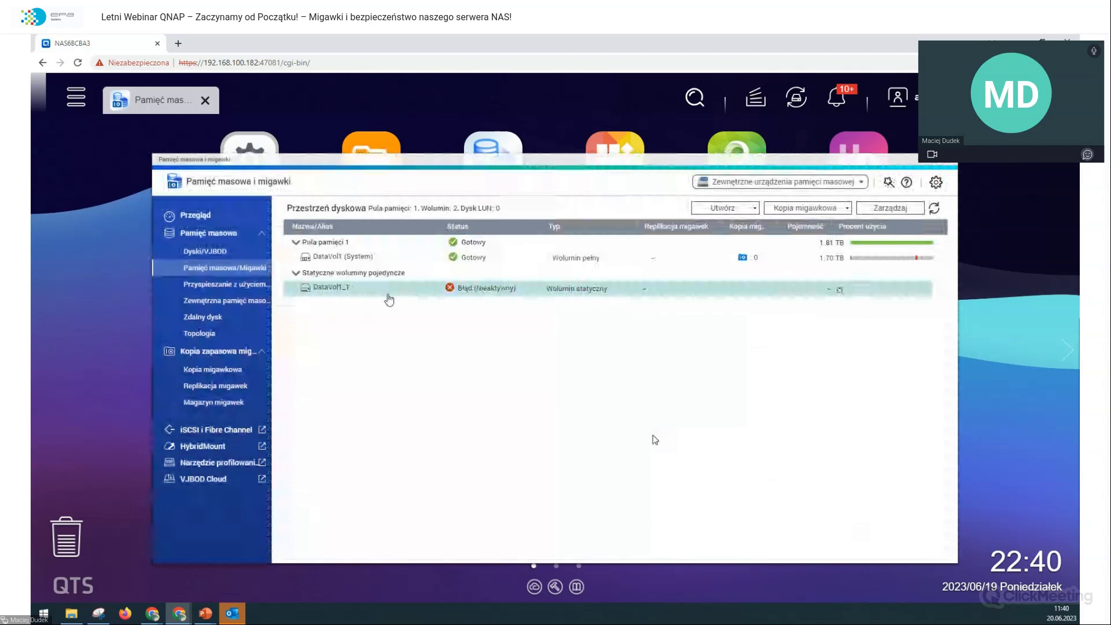
# Step: Reopen DataVol1_1's management details and show its Akcje volume actions list
pyautogui.rightClick(344, 294)
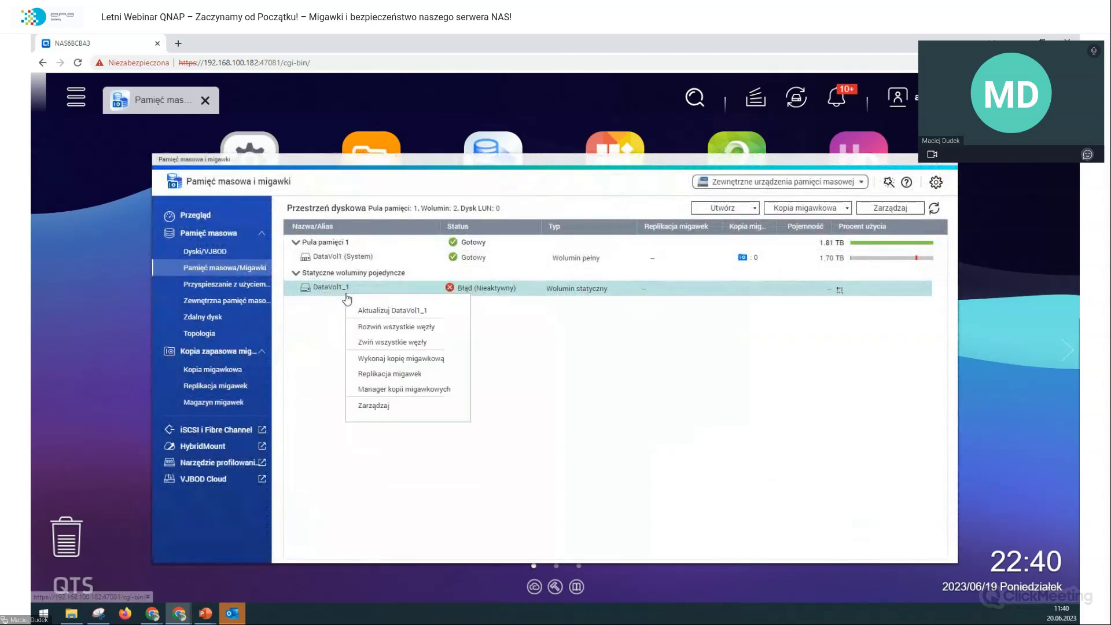
pyautogui.click(373, 406)
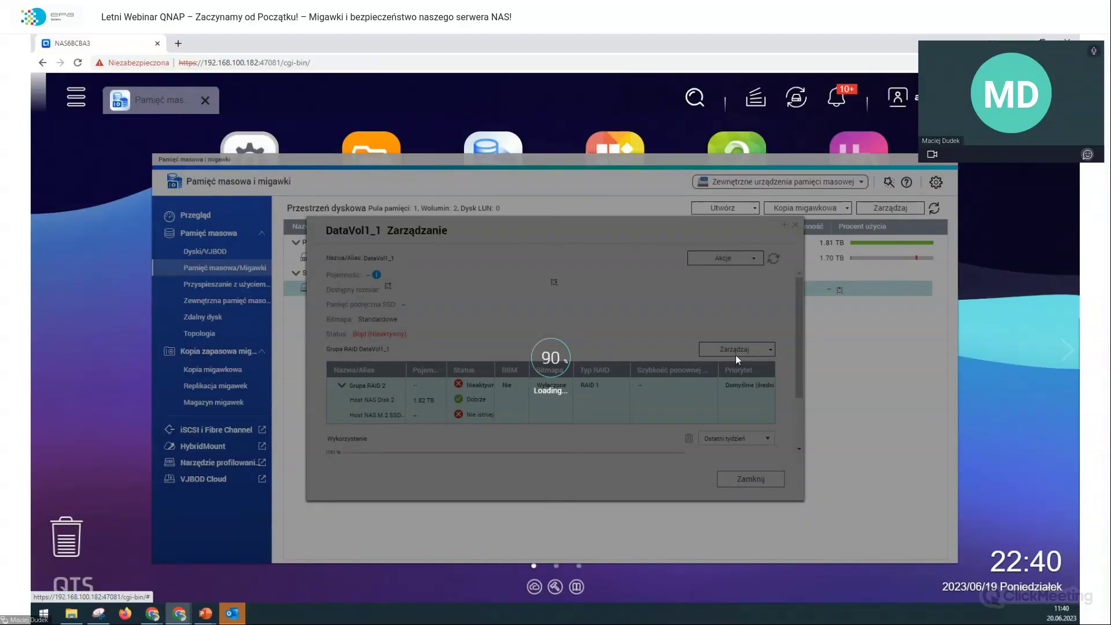
pyautogui.click(734, 352)
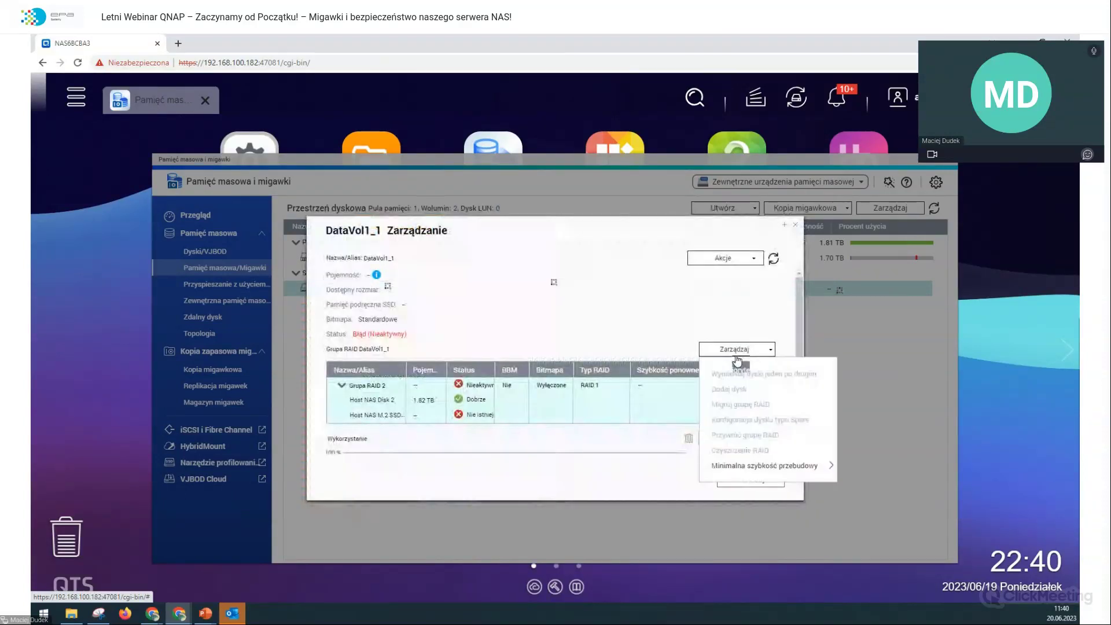
pyautogui.click(747, 258)
pyautogui.click(748, 259)
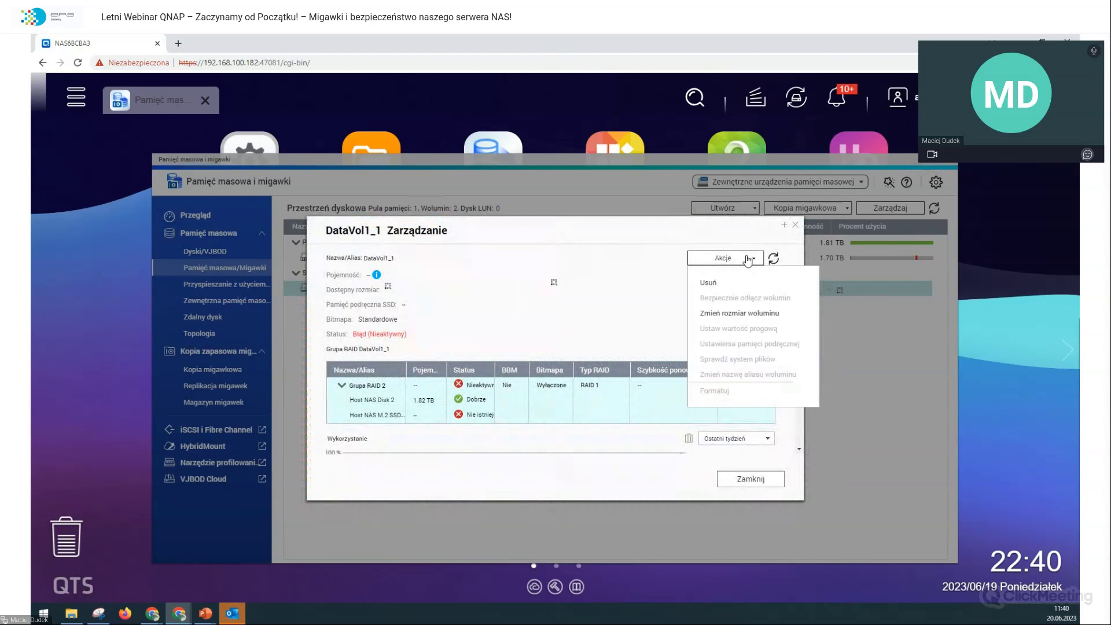
# Step: Remove the failed DataVol1_1 volume, check Pula pamięci 1 and DataVol1, then view Dyski/VJBOD
pyautogui.click(739, 313)
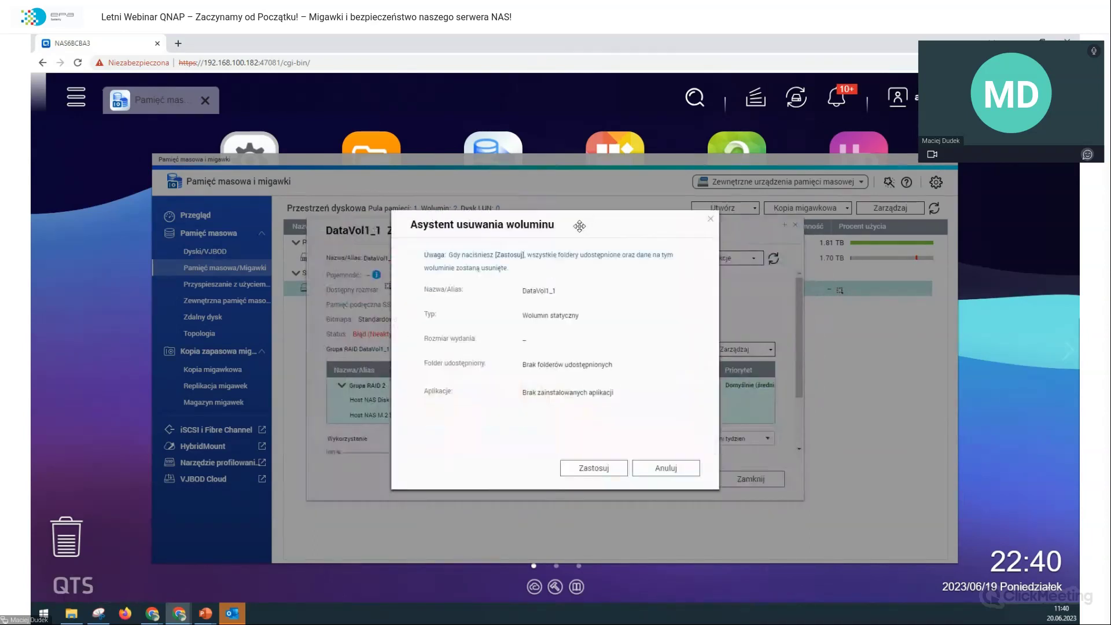
pyautogui.click(593, 473)
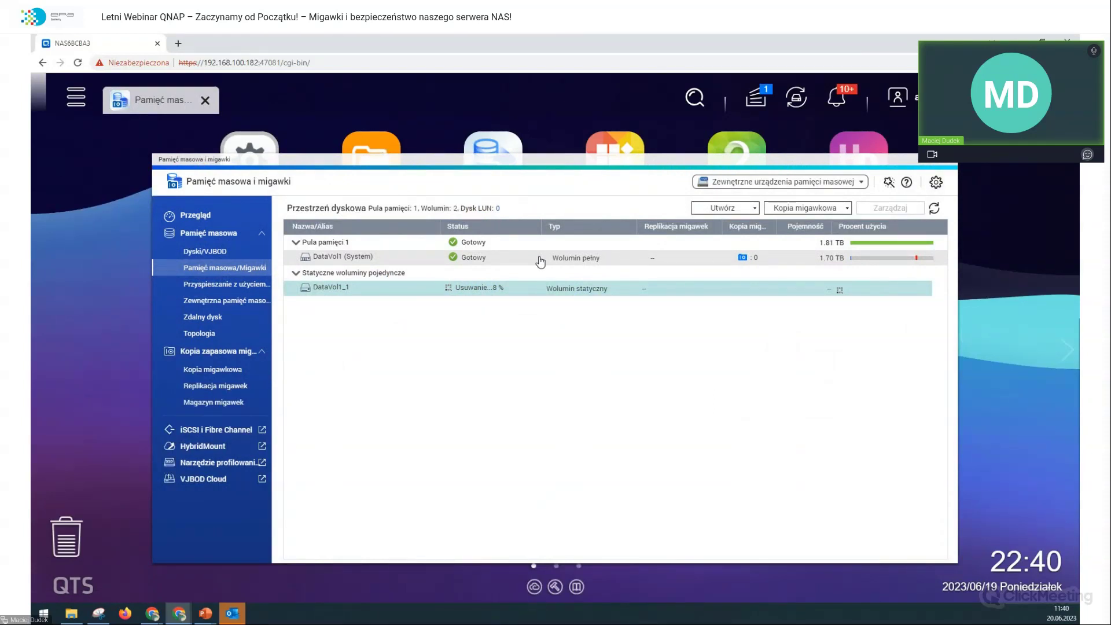
pyautogui.click(885, 246)
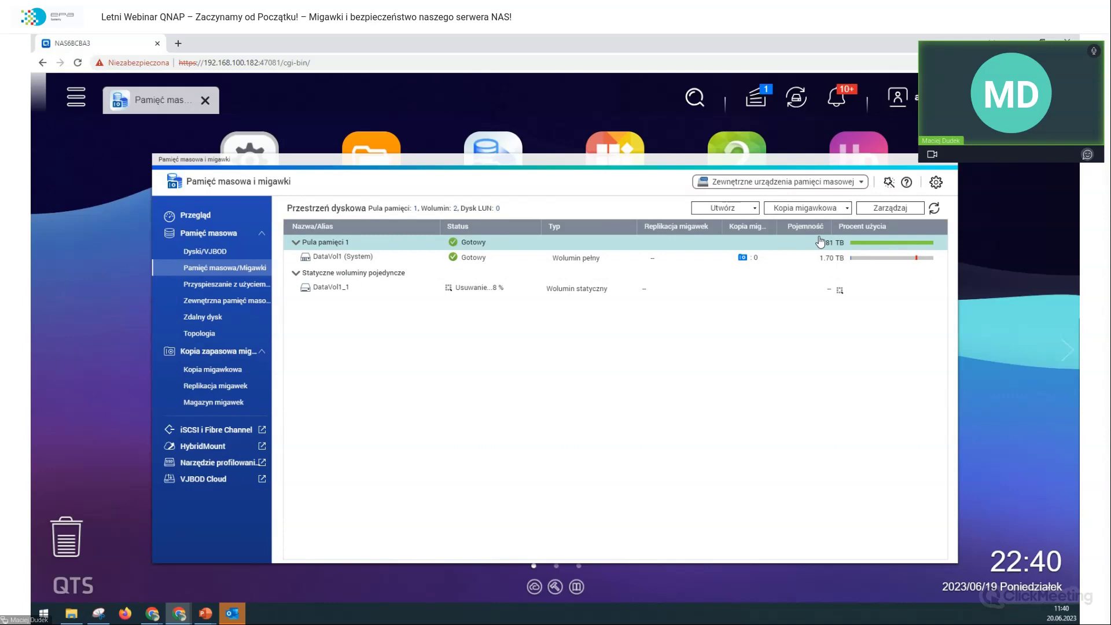
pyautogui.click(867, 262)
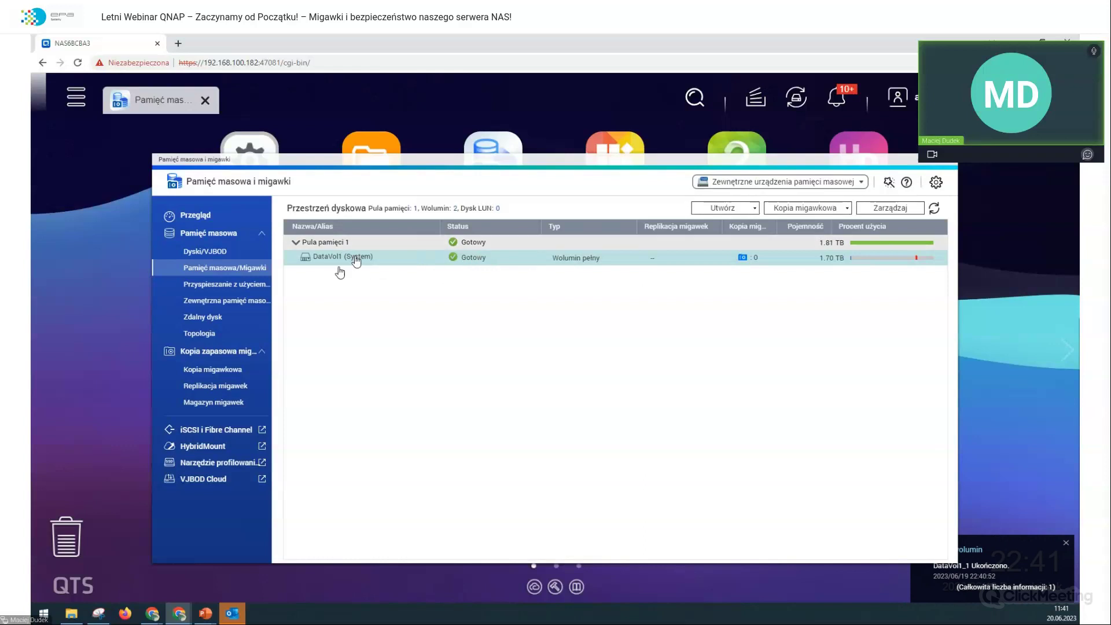
pyautogui.click(213, 252)
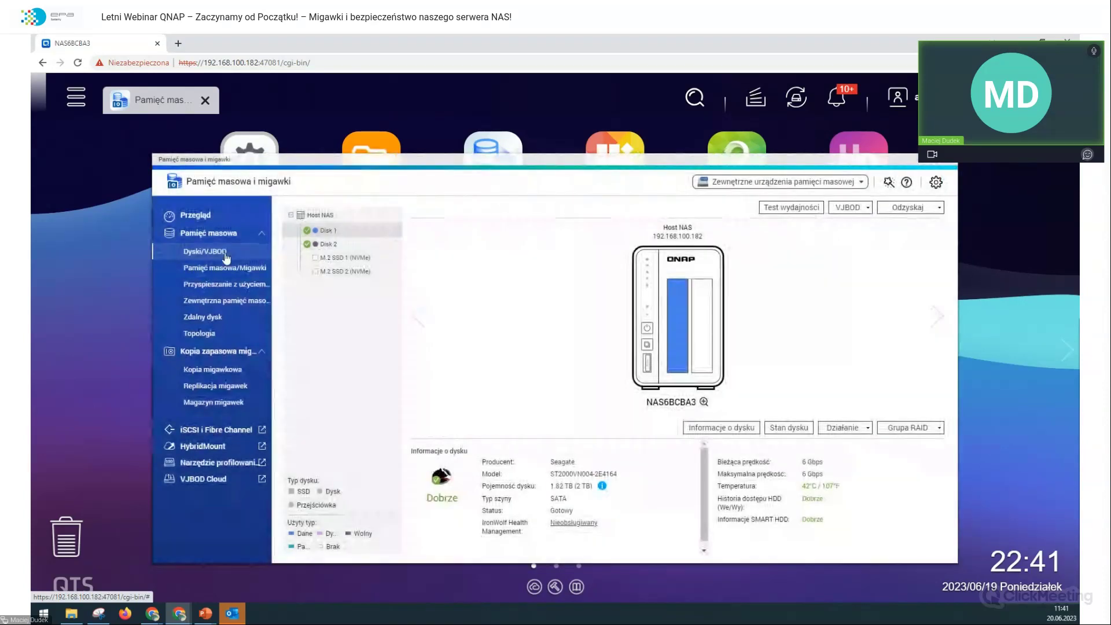
# Step: Start a new storage pool from Pamięć masowa/Migawki and select Disk 2 for it
pyautogui.click(225, 267)
pyautogui.click(746, 208)
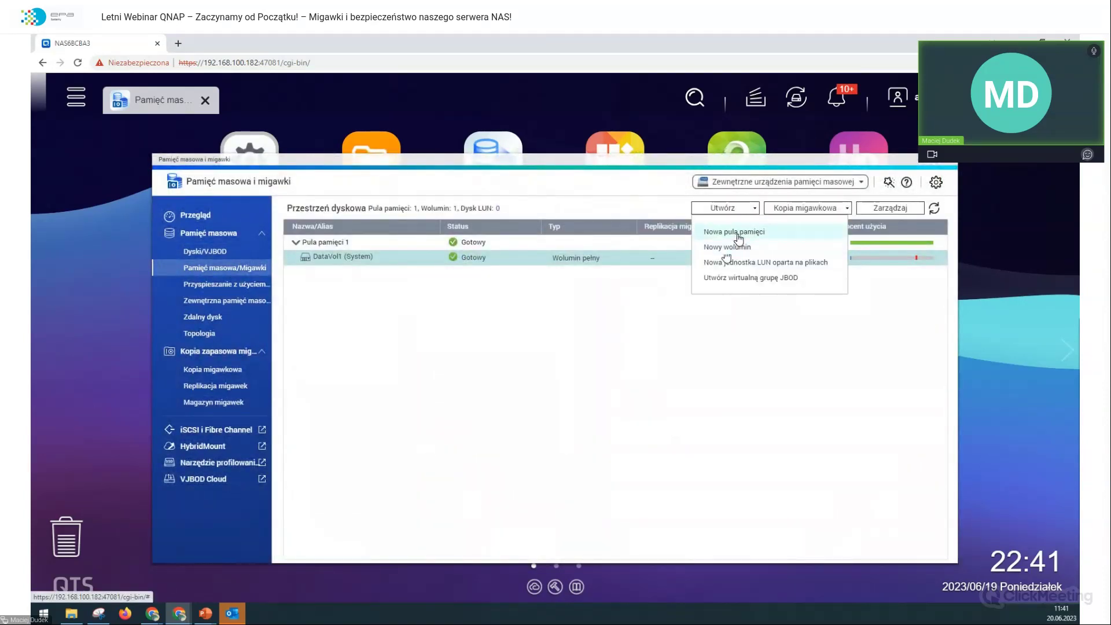
pyautogui.click(738, 234)
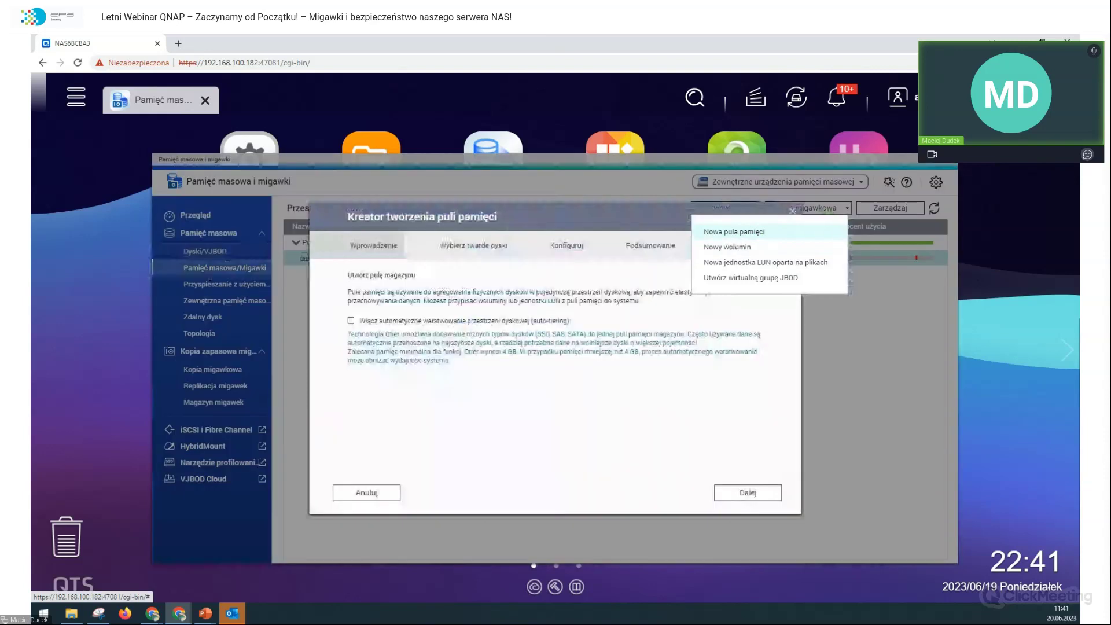
pyautogui.click(717, 492)
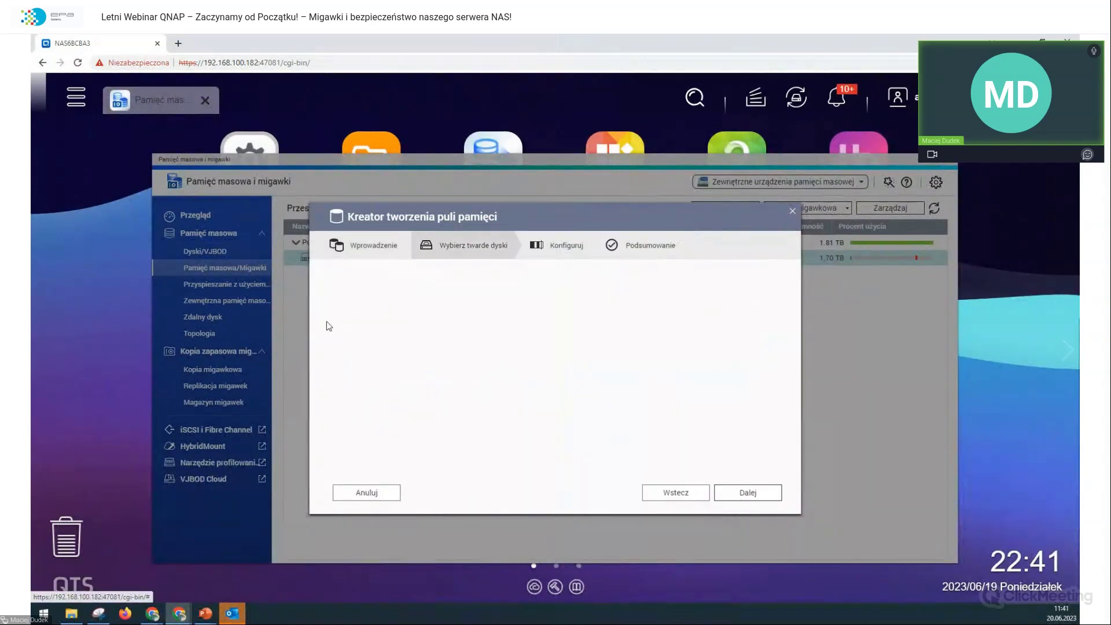
pyautogui.click(356, 346)
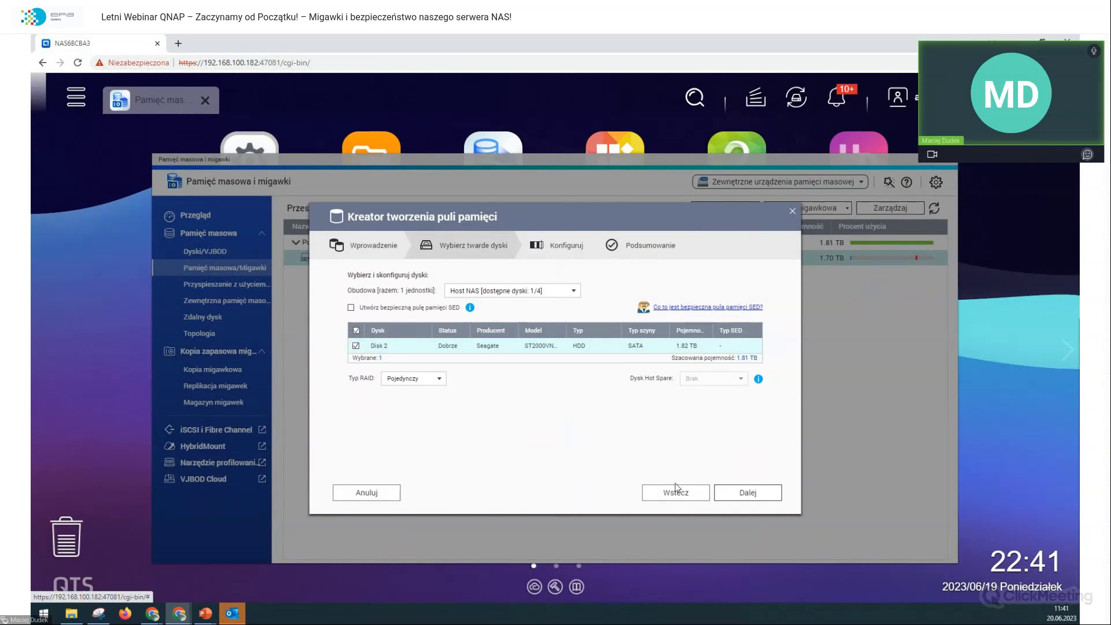
pyautogui.click(744, 496)
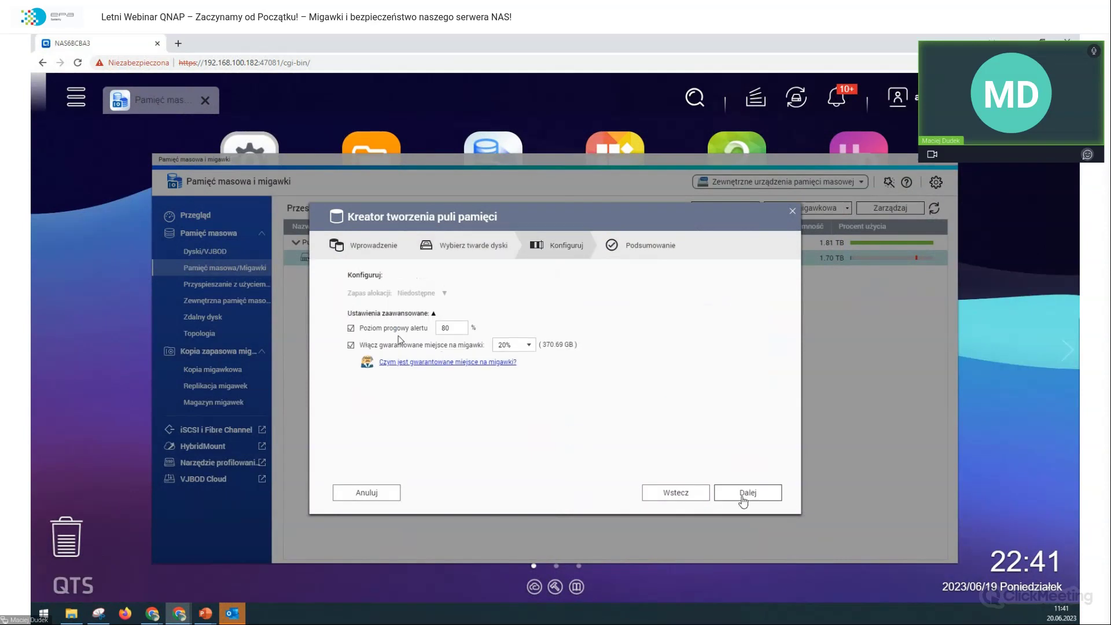
# Step: Set the guaranteed snapshot space to 5% and confirm creating the pool, accepting disk erasure
pyautogui.click(503, 347)
pyautogui.click(503, 355)
pyautogui.click(519, 346)
pyautogui.click(523, 360)
pyautogui.click(740, 496)
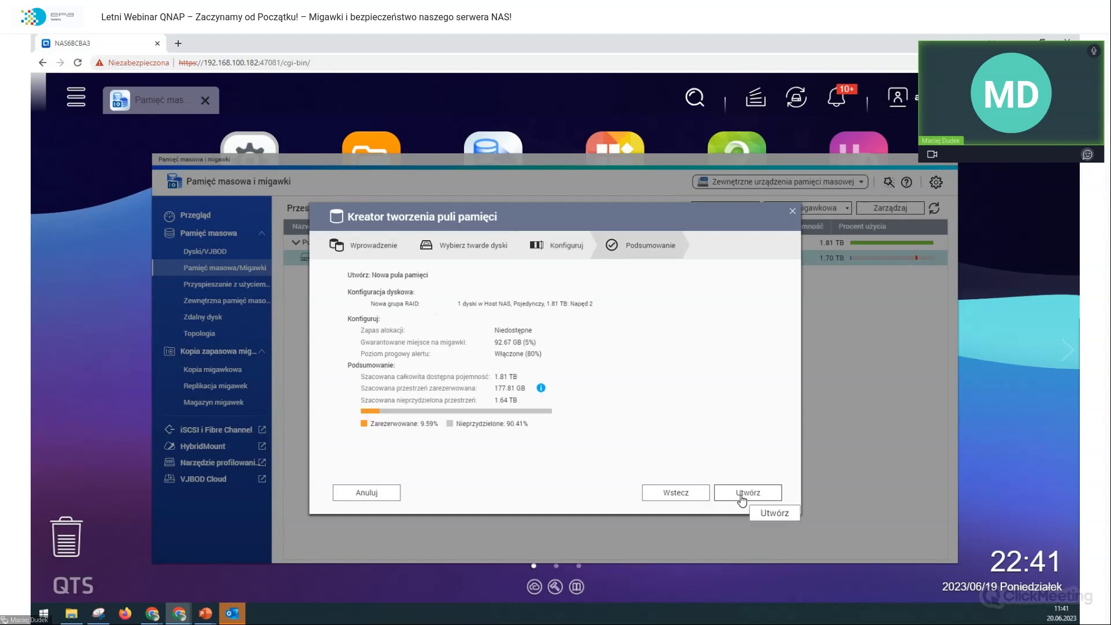
pyautogui.click(741, 495)
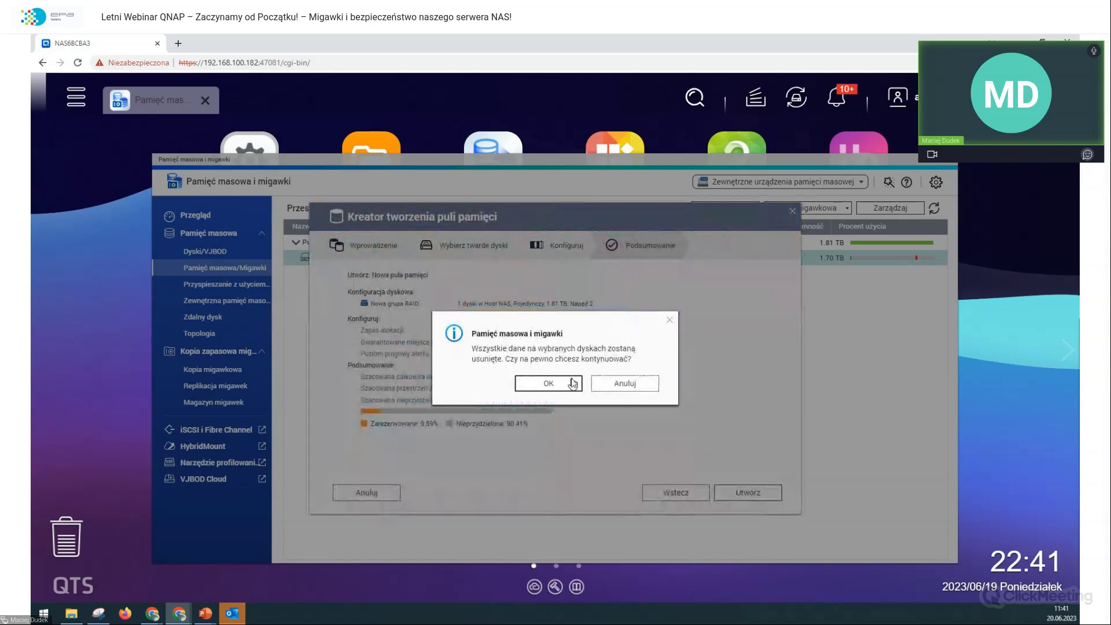
pyautogui.click(573, 382)
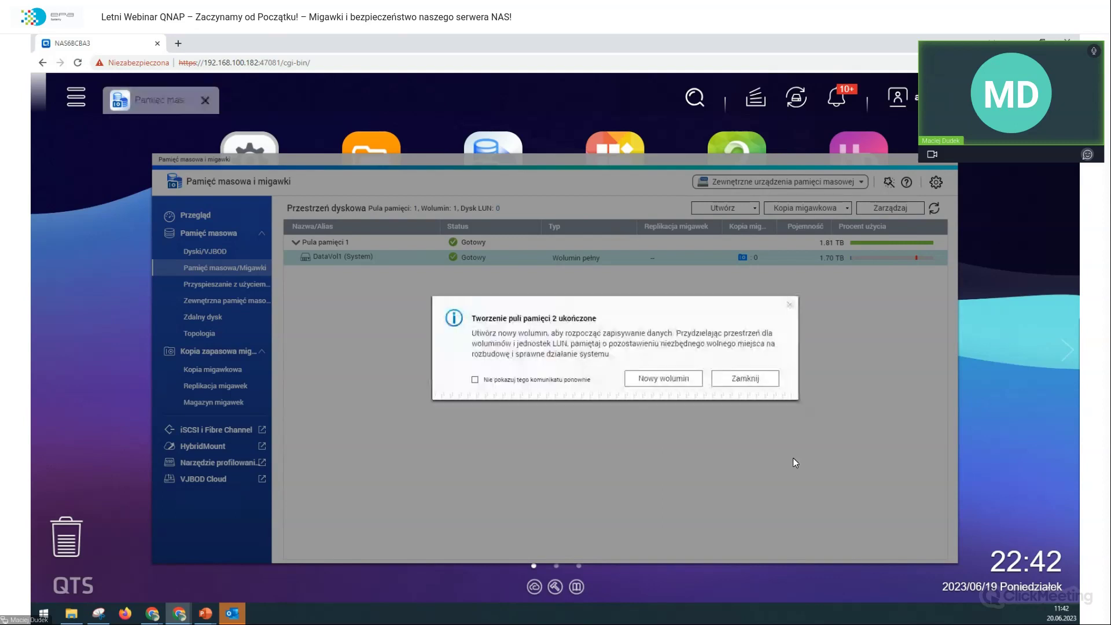
# Step: Set up DataVol2 as a Wolumin pełny with 40 GB Pojemność woluminu and finish the wizard
pyautogui.click(665, 380)
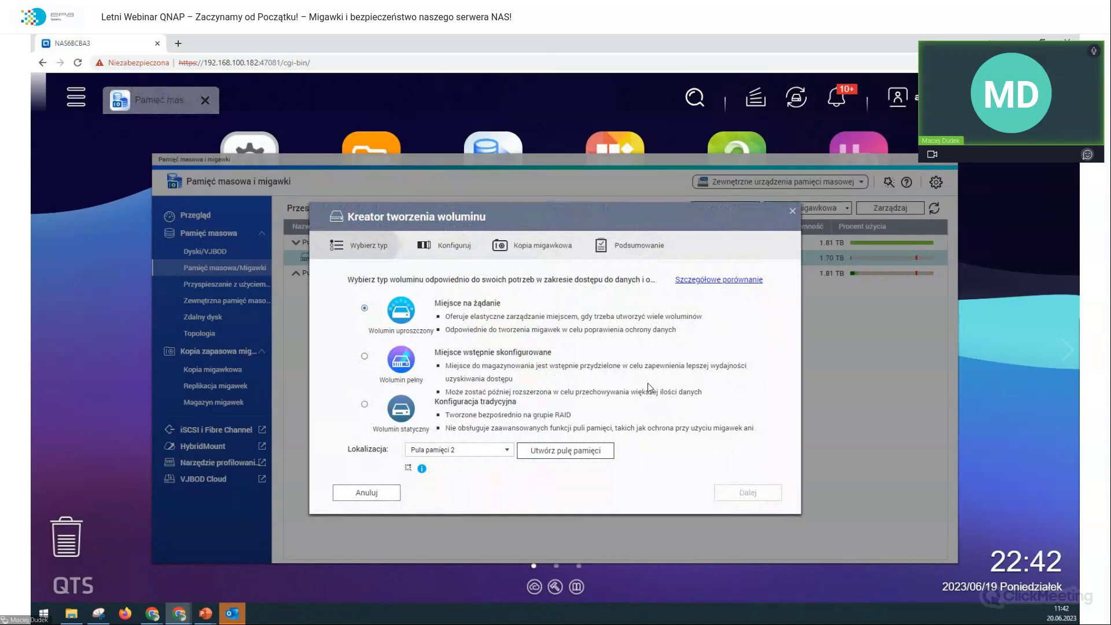
pyautogui.click(365, 356)
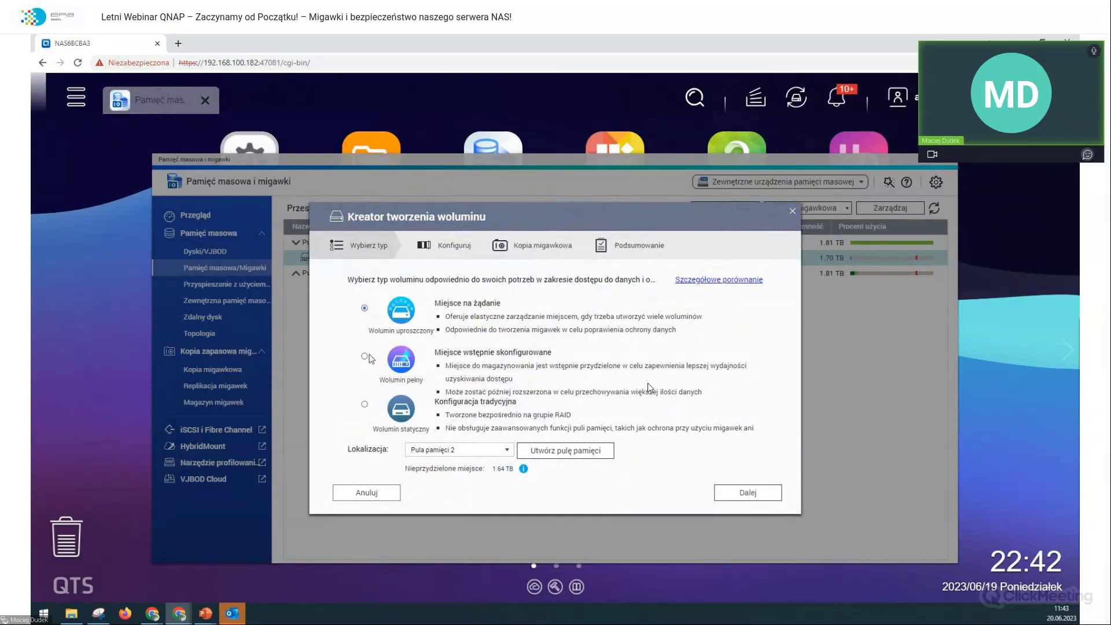
pyautogui.click(775, 497)
pyautogui.moveTo(501, 317); pyautogui.dragTo(397, 318)
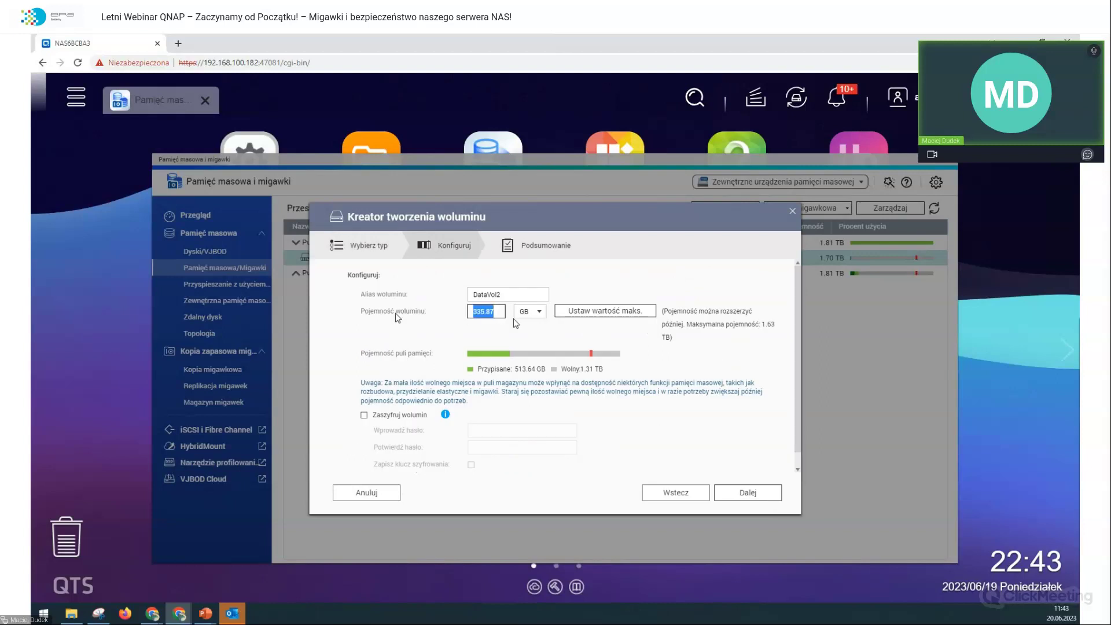
pyautogui.write('150')
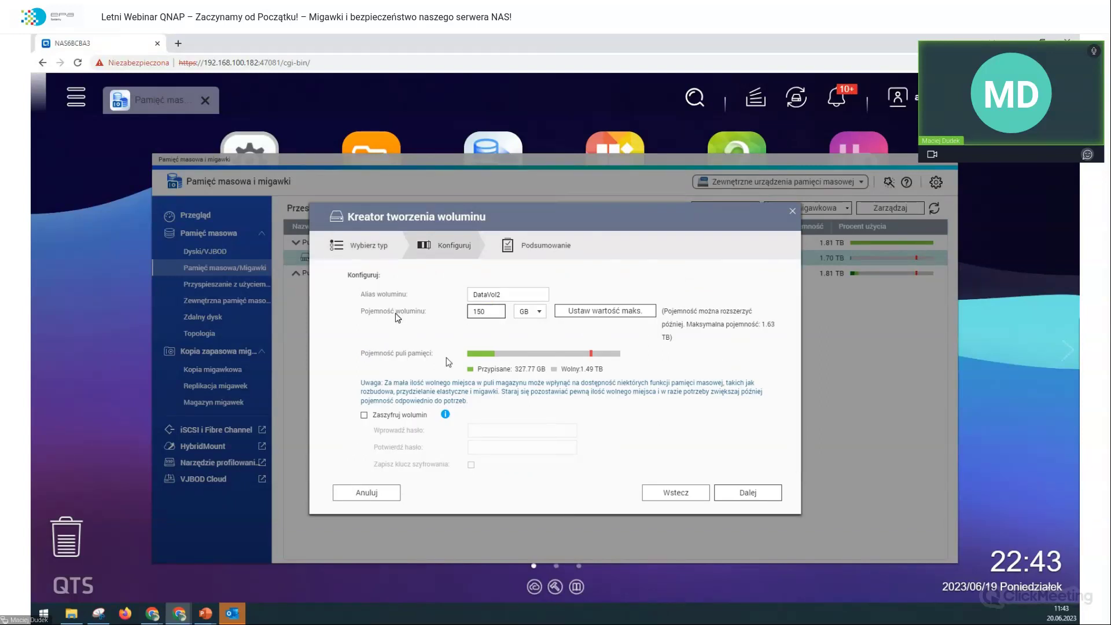
pyautogui.moveTo(501, 312); pyautogui.dragTo(293, 313)
pyautogui.write('40')
pyautogui.click(738, 495)
pyautogui.click(755, 492)
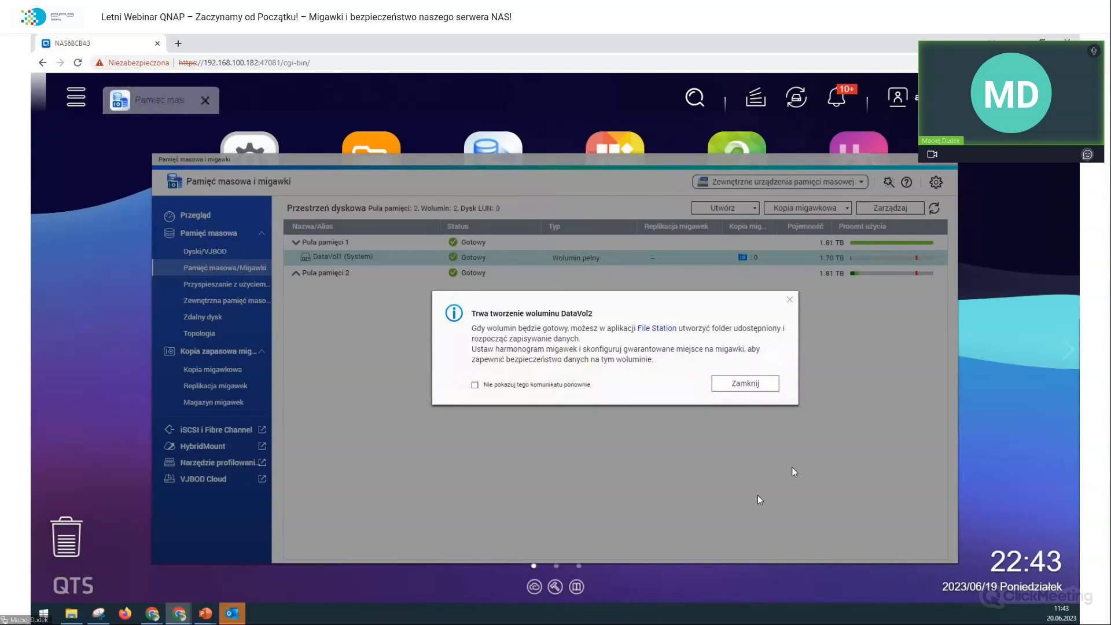
# Step: Dismiss the volume-creation info notice with Zamknij
pyautogui.click(773, 389)
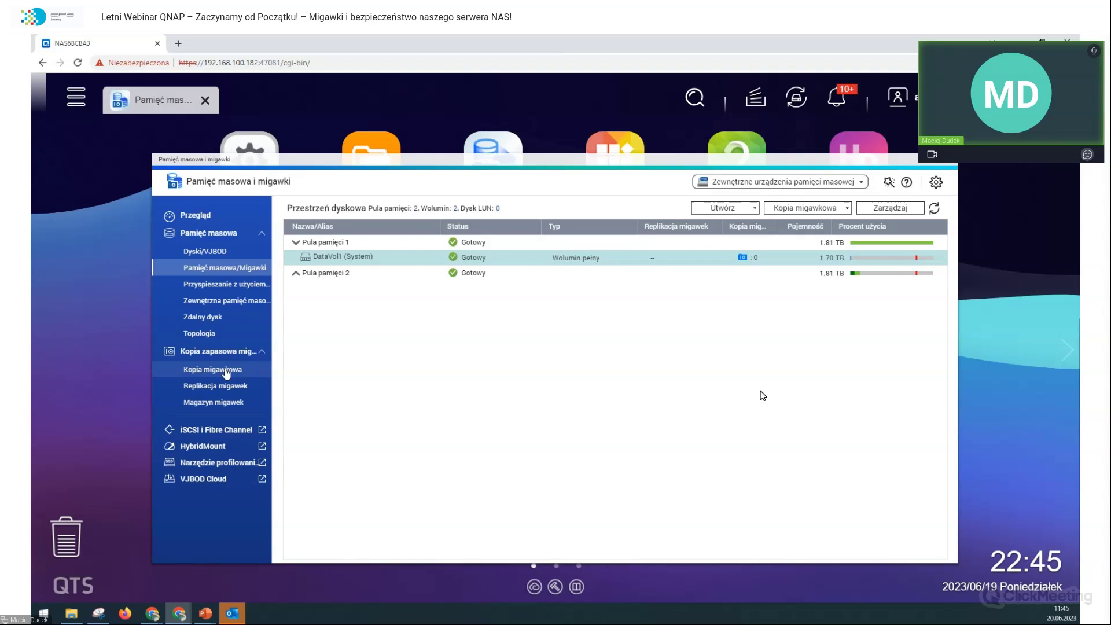
# Step: Check DataVol2 under Pula pamięci 2 and its snapshots, then go to Control Panel's Shared Folders
pyautogui.click(296, 274)
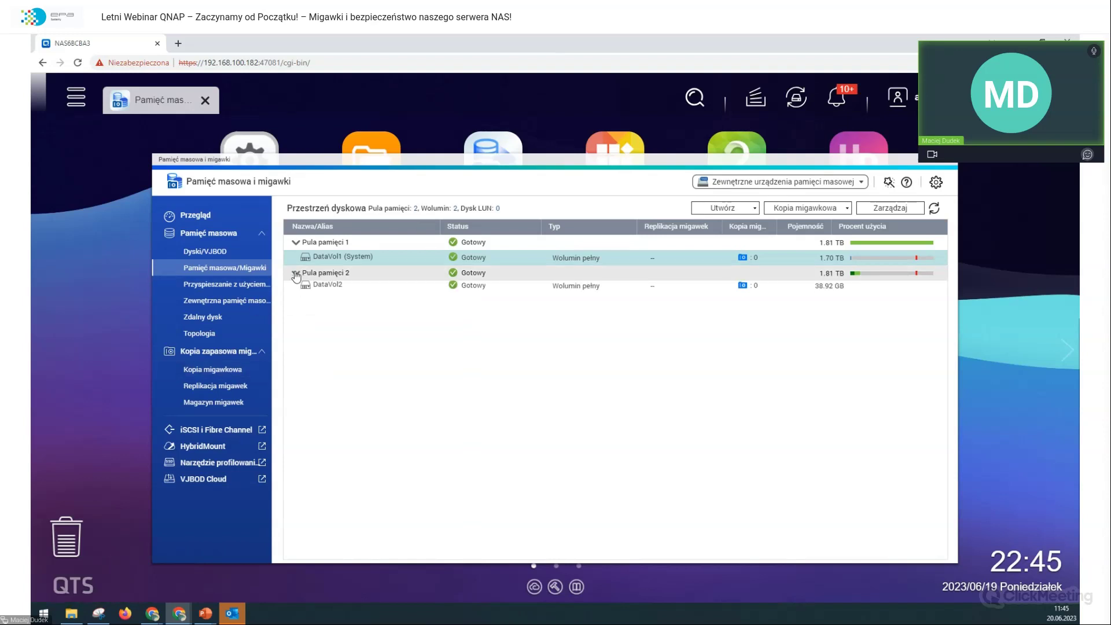
pyautogui.click(301, 288)
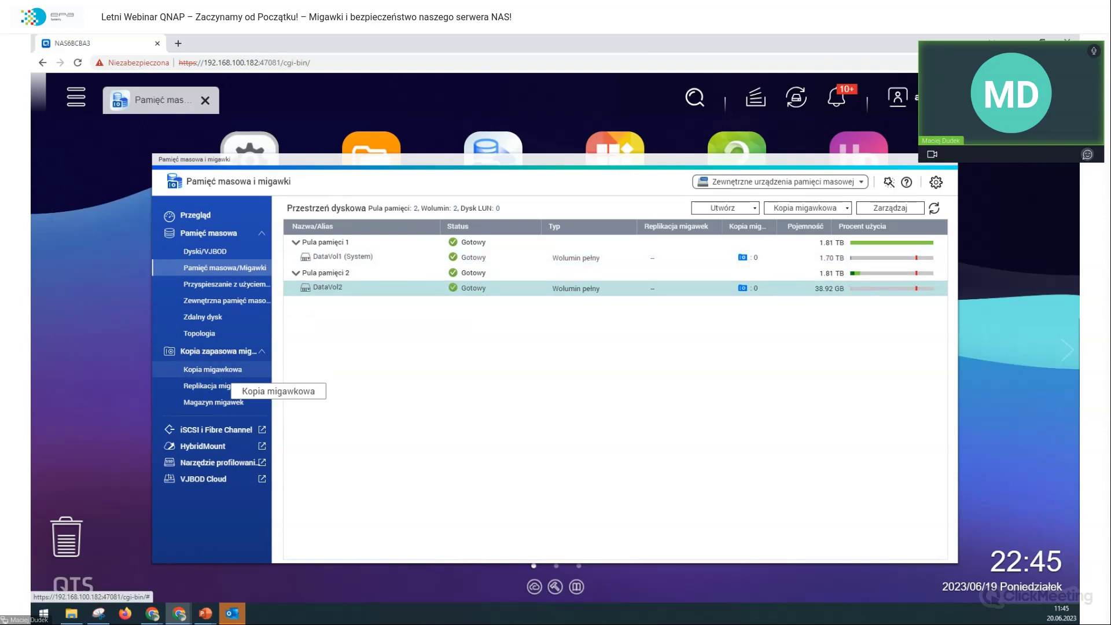
pyautogui.click(222, 374)
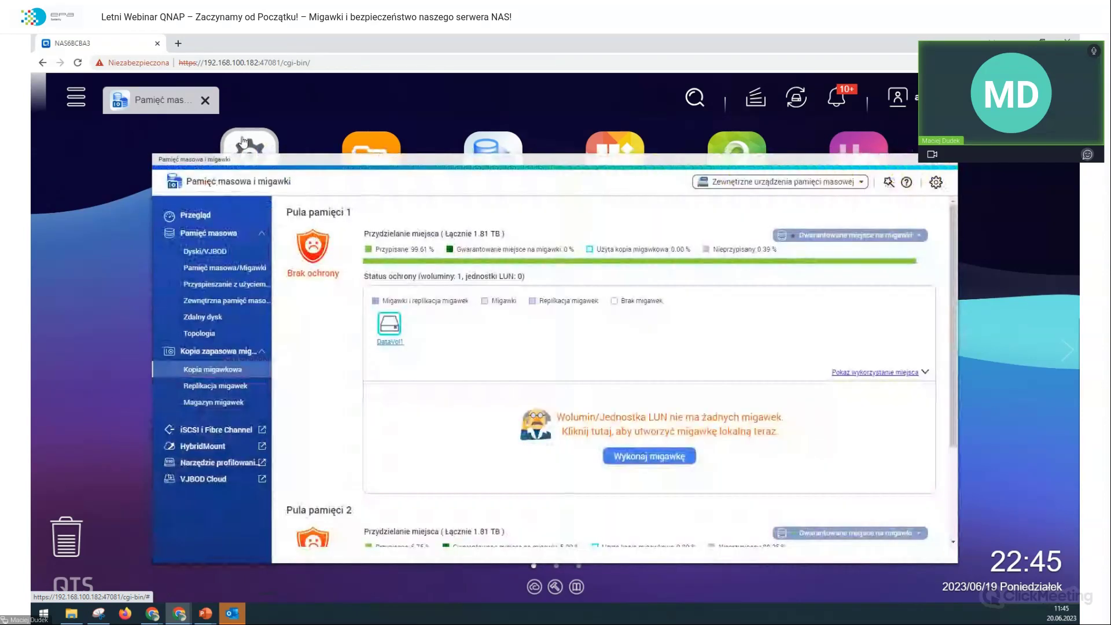
pyautogui.click(243, 142)
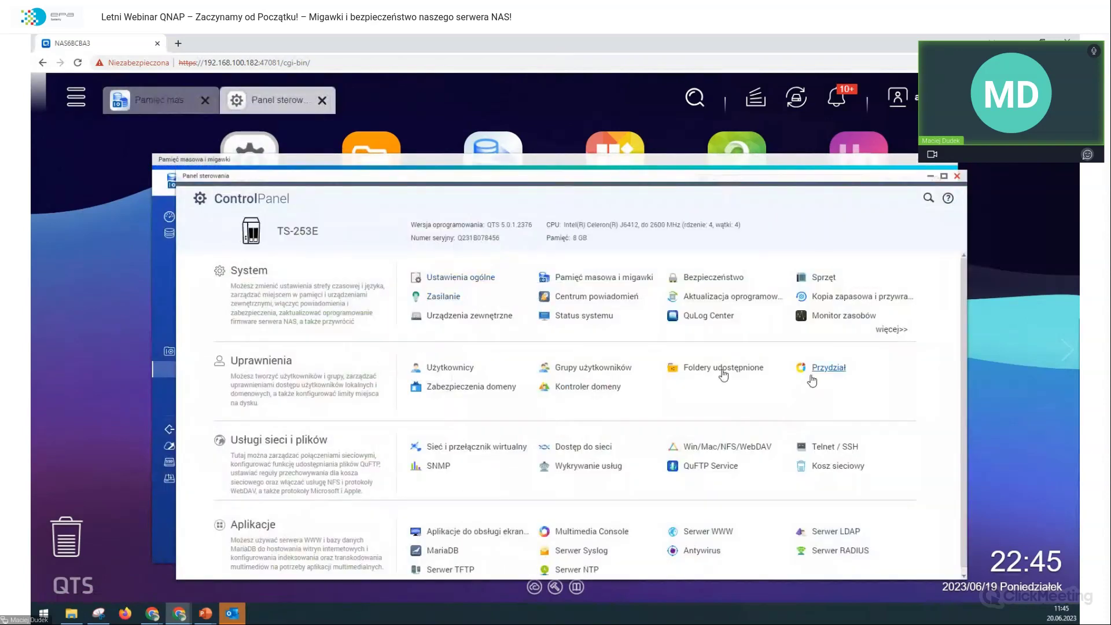
pyautogui.click(723, 369)
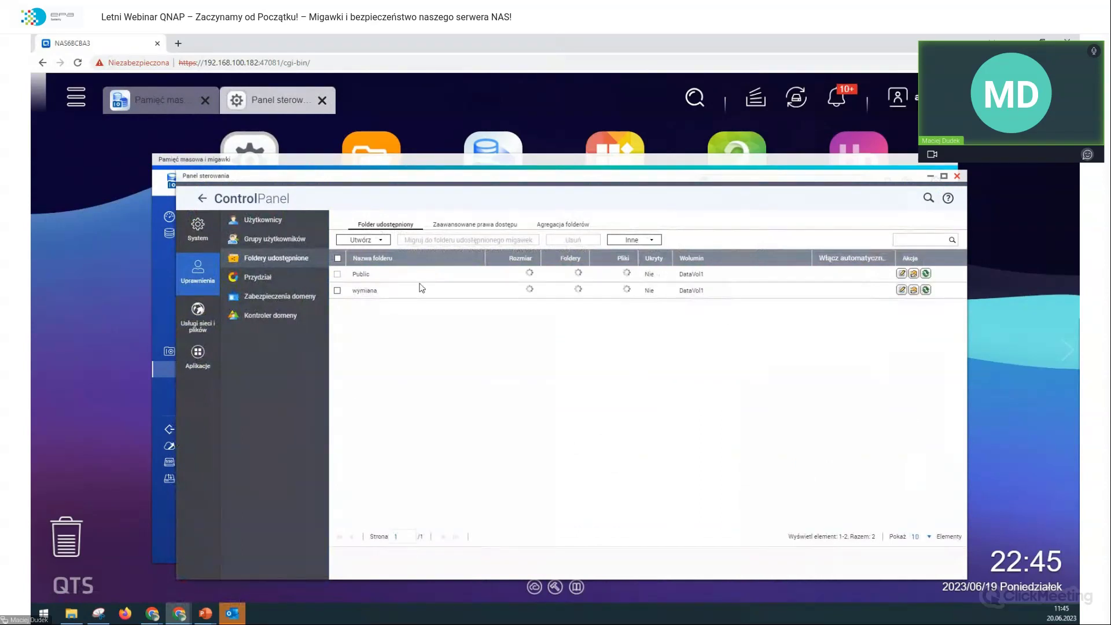
# Step: Start a new shared folder named wymiana2 placed on the DataVol2 volume
pyautogui.click(364, 239)
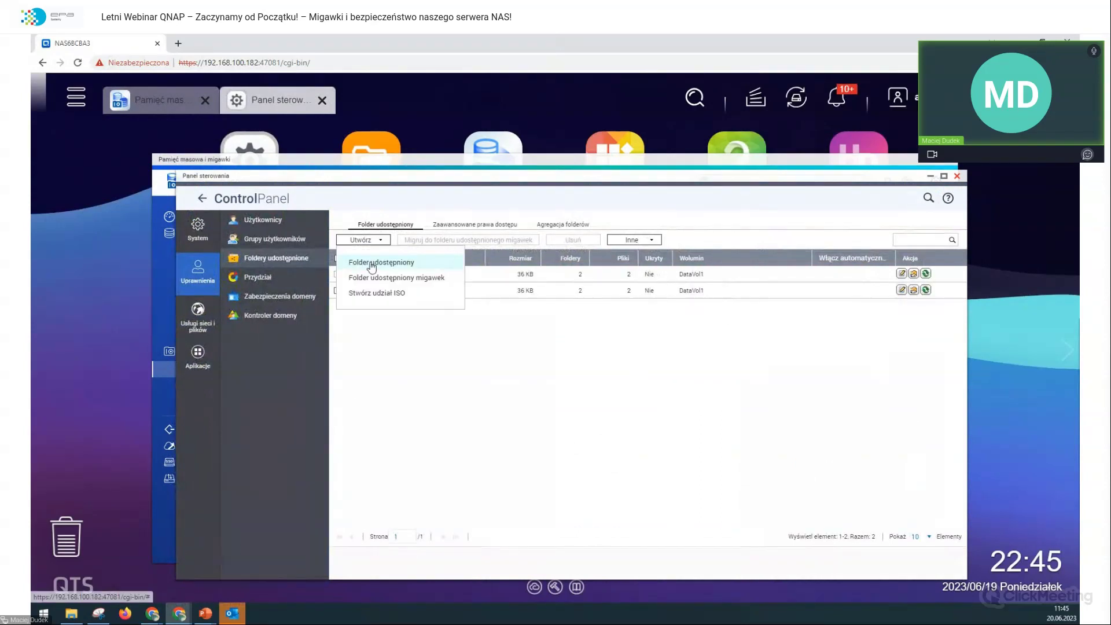
pyautogui.click(374, 263)
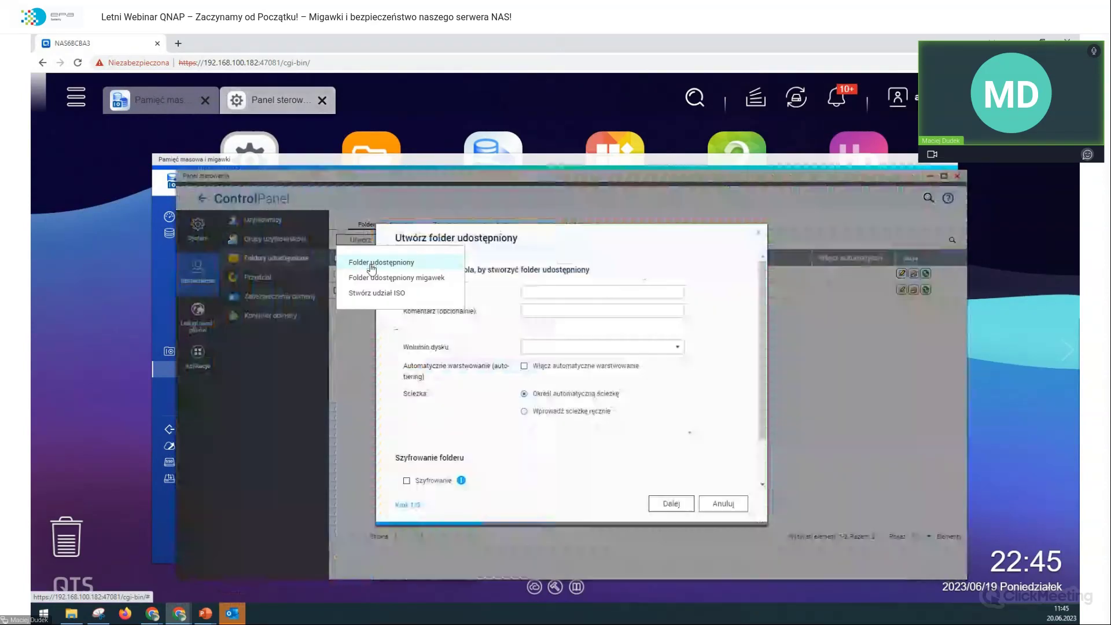
pyautogui.click(568, 291)
pyautogui.write('wymiana2')
pyautogui.press('Tab')
pyautogui.press('Tab')
pyautogui.click(618, 360)
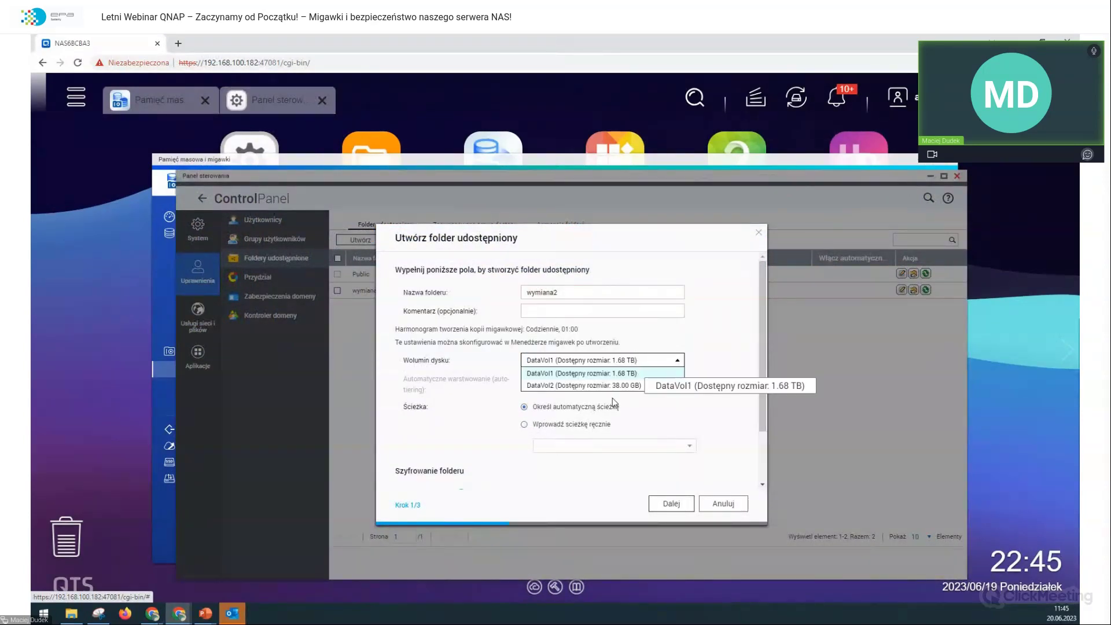
pyautogui.click(618, 386)
pyautogui.scroll(-2, 688, 462)
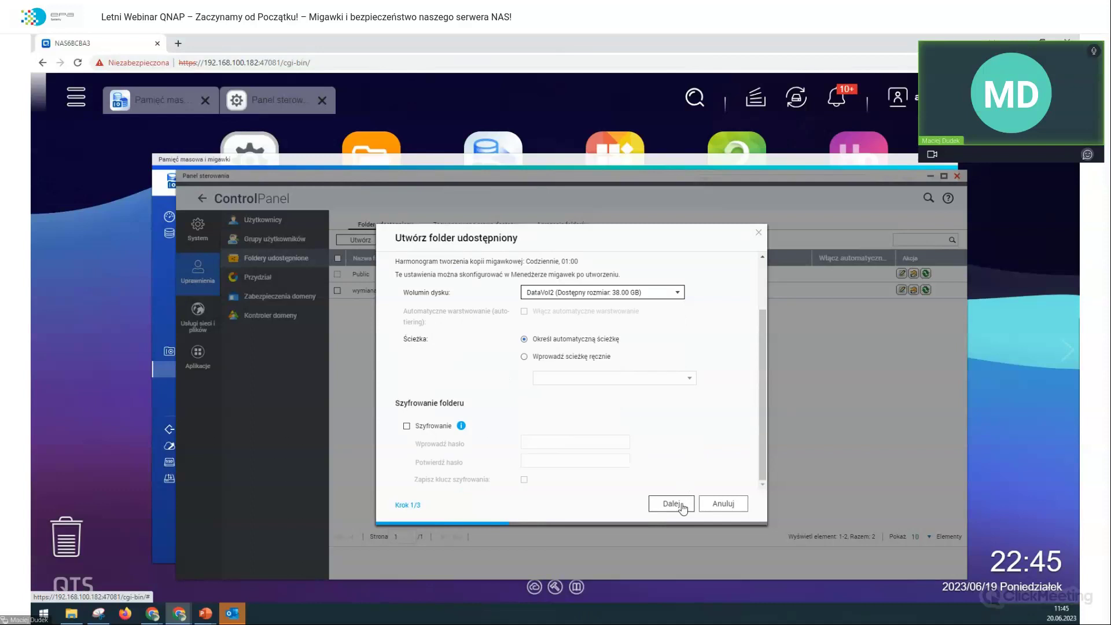
# Step: Accept the default permissions and properties, finish creating wymiana2, then close Control Panel
pyautogui.click(682, 510)
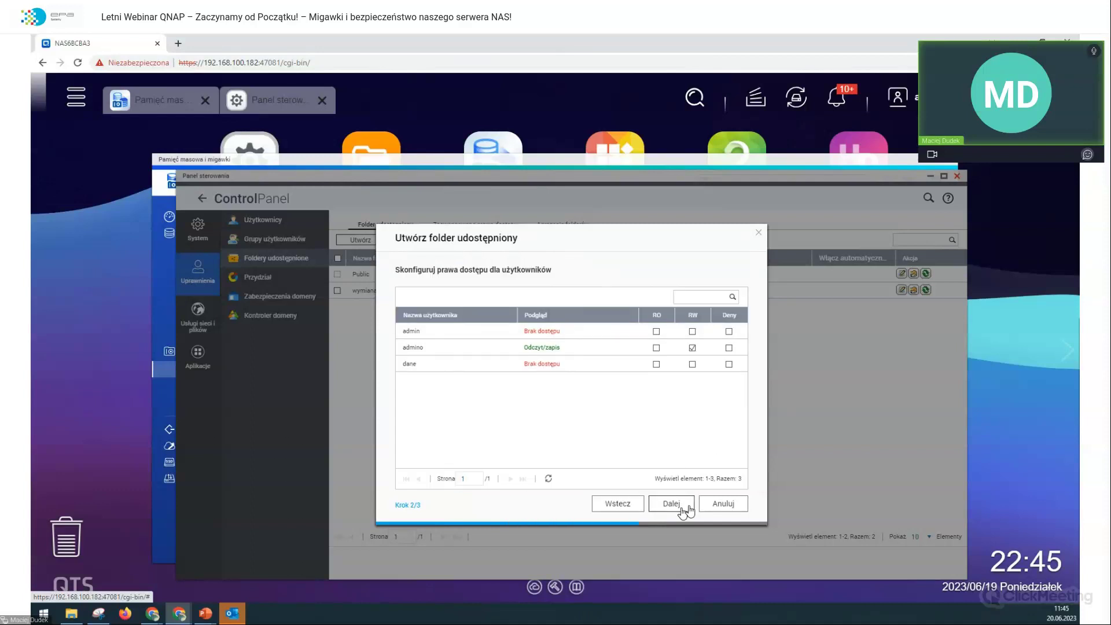
pyautogui.click(688, 508)
pyautogui.click(712, 508)
pyautogui.click(662, 437)
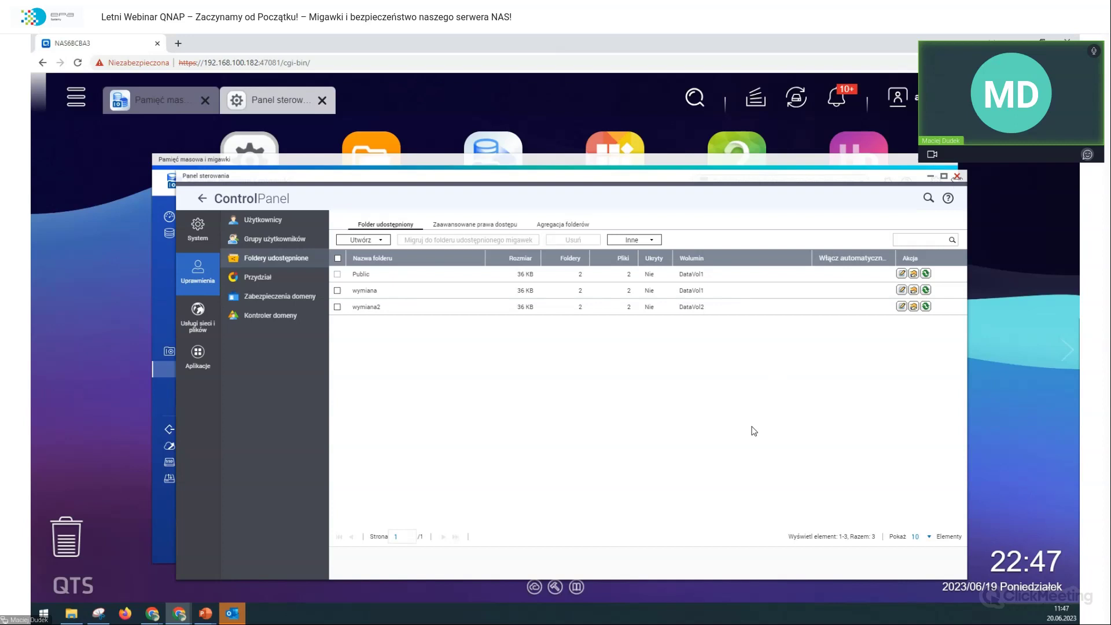
pyautogui.click(957, 176)
# Step: Scroll Storage & Snapshots down to Storage Pool 2 and open DataVol2's snapshot manager
pyautogui.scroll(-3, 536, 338)
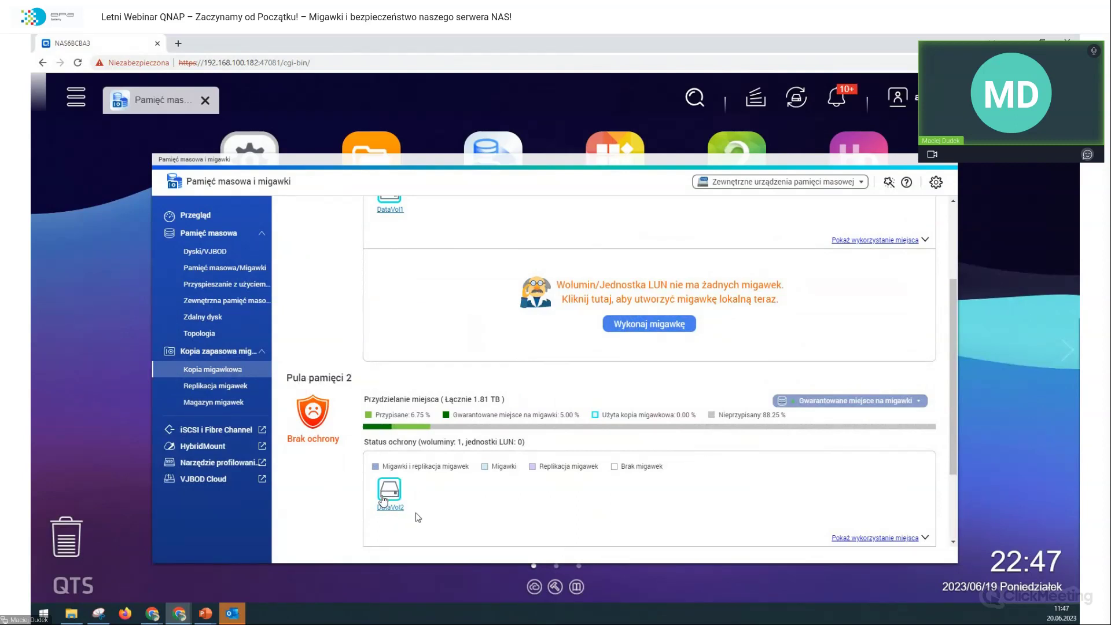
pyautogui.scroll(-2, 422, 498)
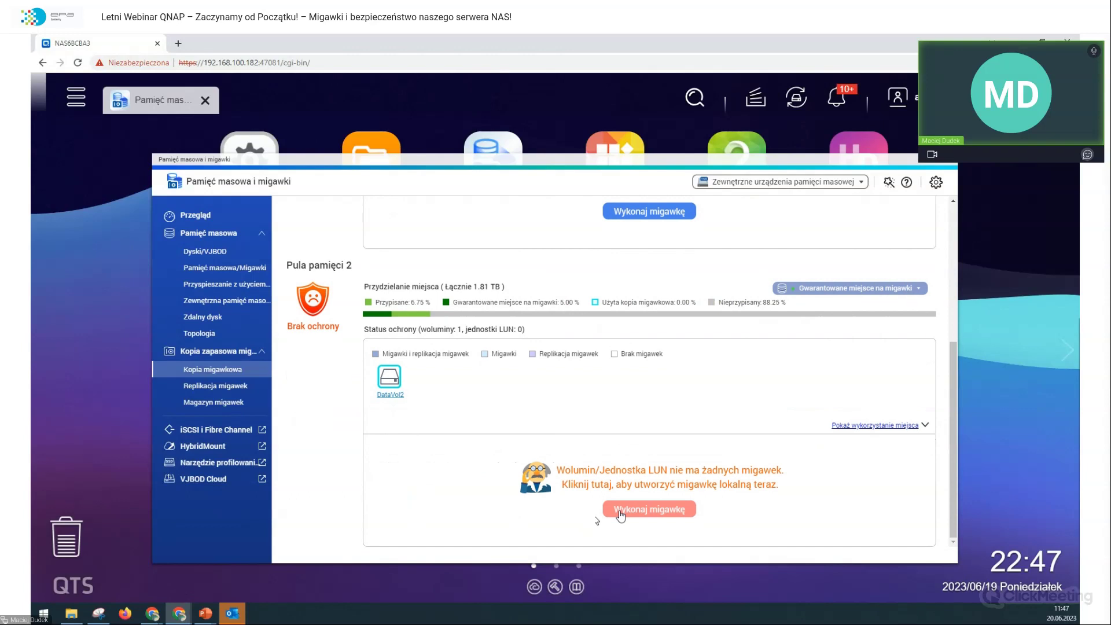
pyautogui.click(397, 396)
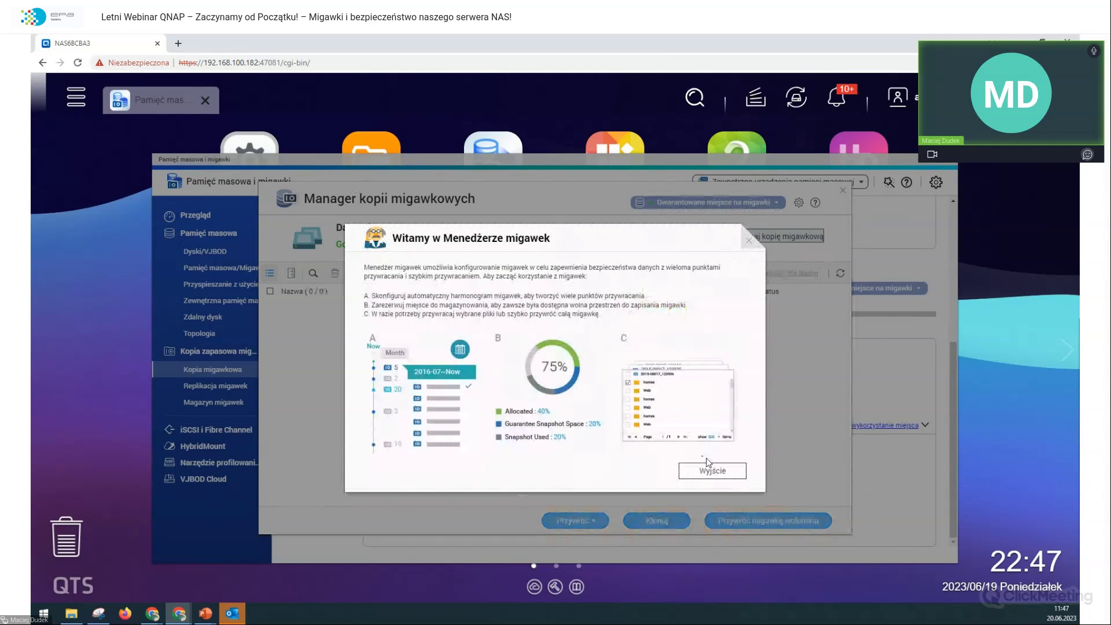
# Step: Dismiss the welcome screen and reserve the recommended 10% (185.35 GB) of Storage Pool 2 as guaranteed snapshot space
pyautogui.click(712, 471)
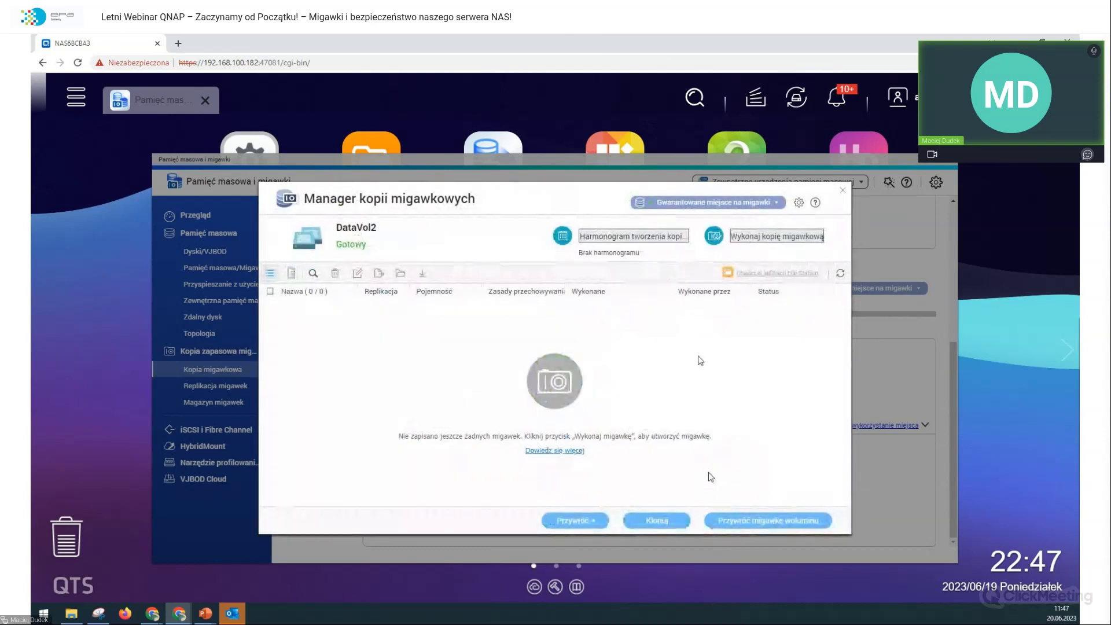
pyautogui.click(725, 203)
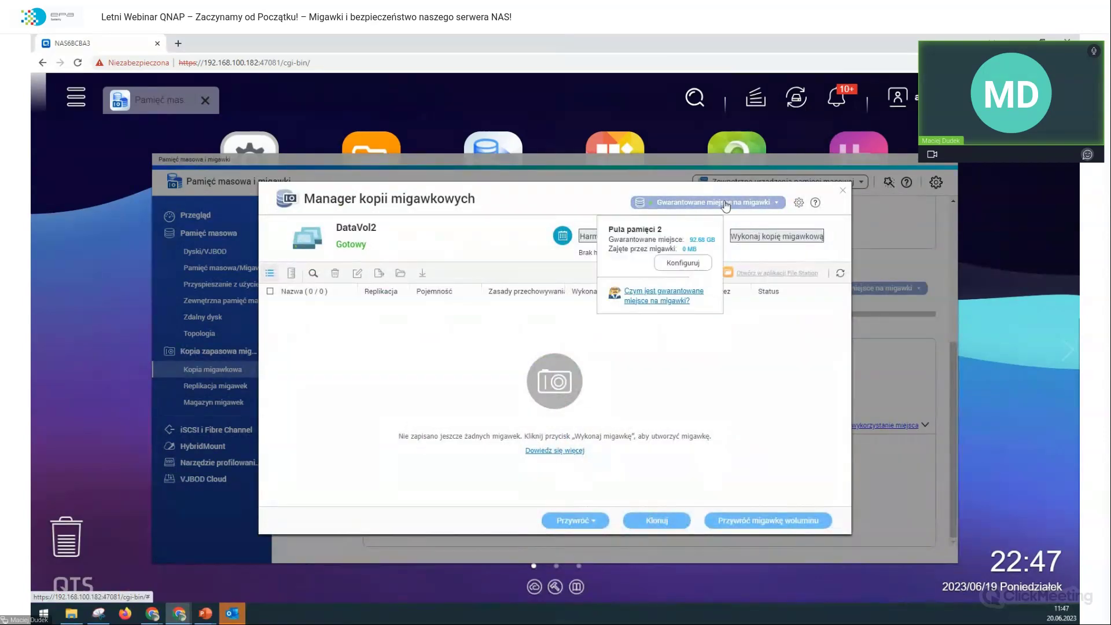
pyautogui.click(696, 263)
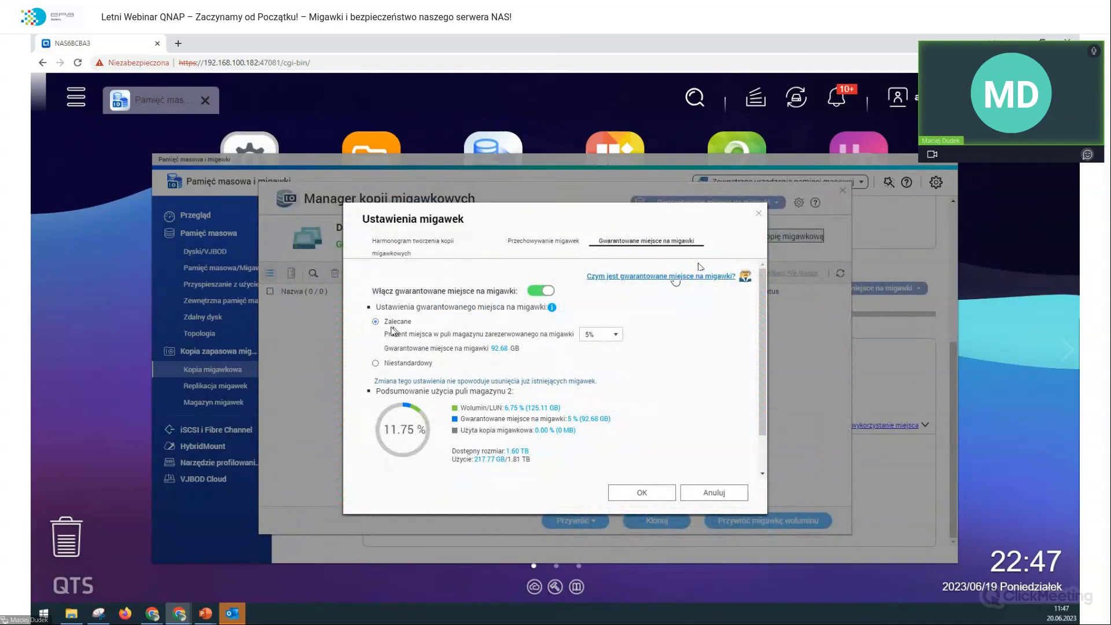
pyautogui.click(596, 335)
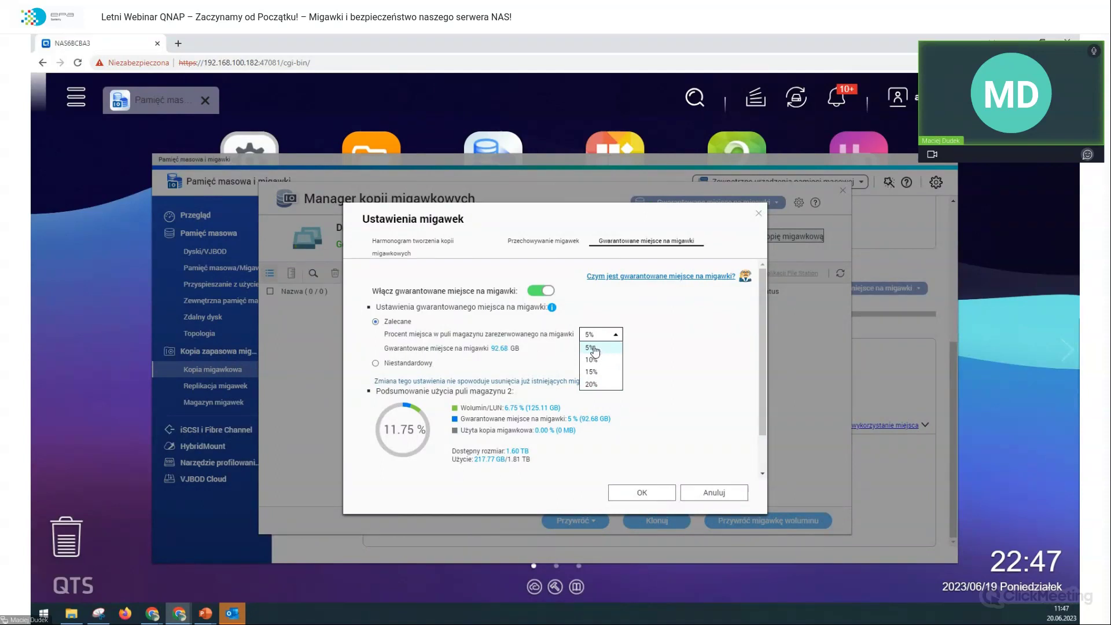
pyautogui.click(594, 351)
pyautogui.click(407, 363)
pyautogui.click(533, 346)
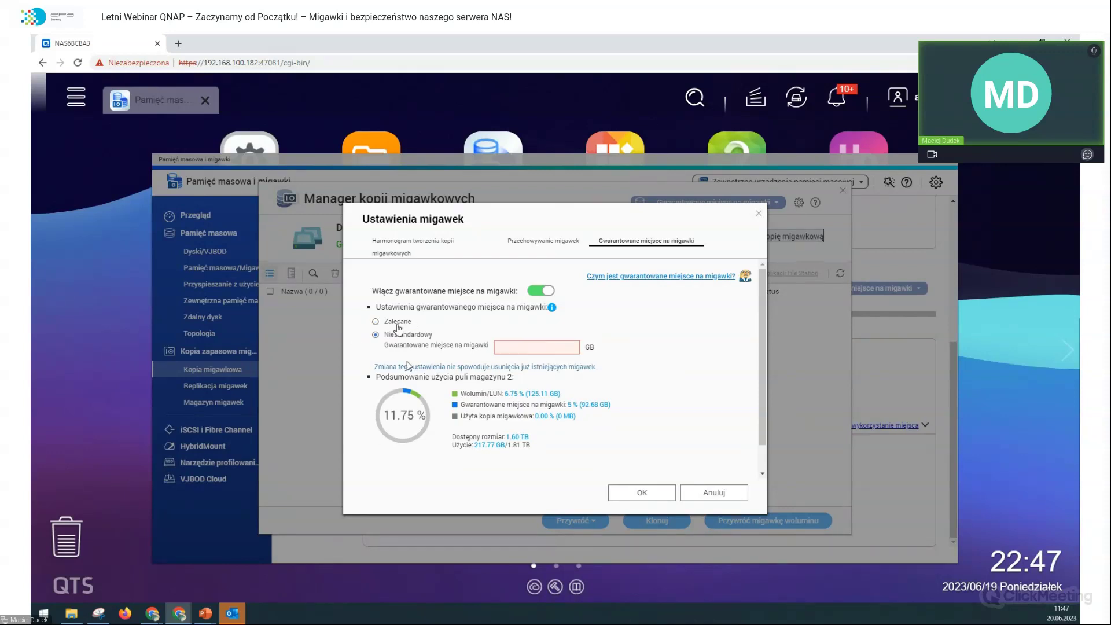
pyautogui.click(375, 321)
pyautogui.click(616, 334)
pyautogui.click(602, 359)
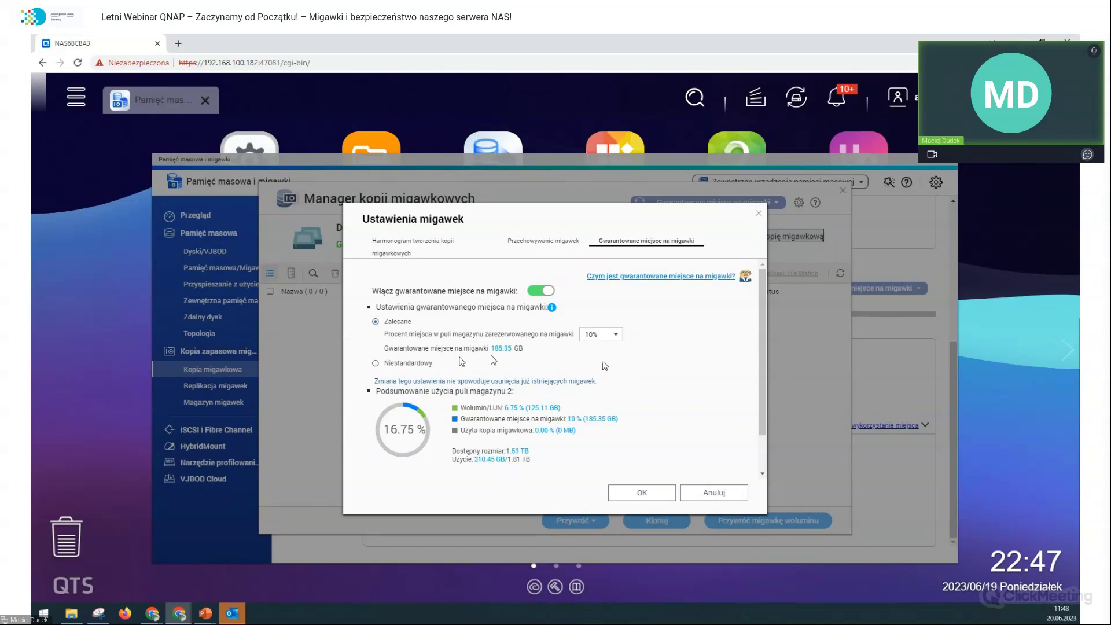
pyautogui.click(640, 492)
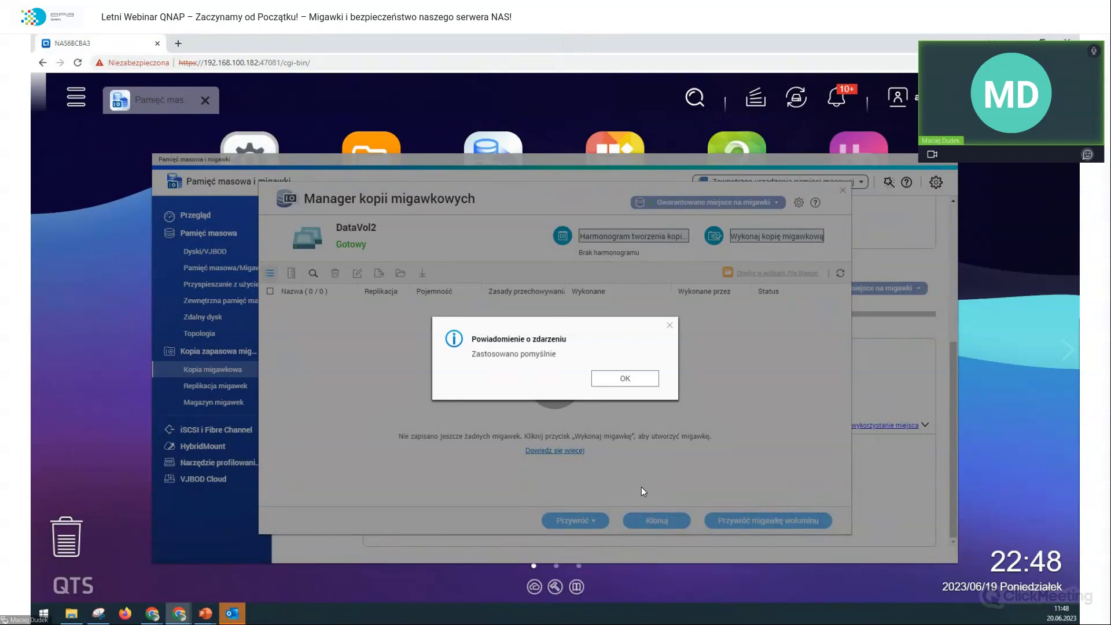
# Step: Take DataVol2 snapshot GMT-11_2023-06-19_2248, set to be kept permanently
pyautogui.click(612, 374)
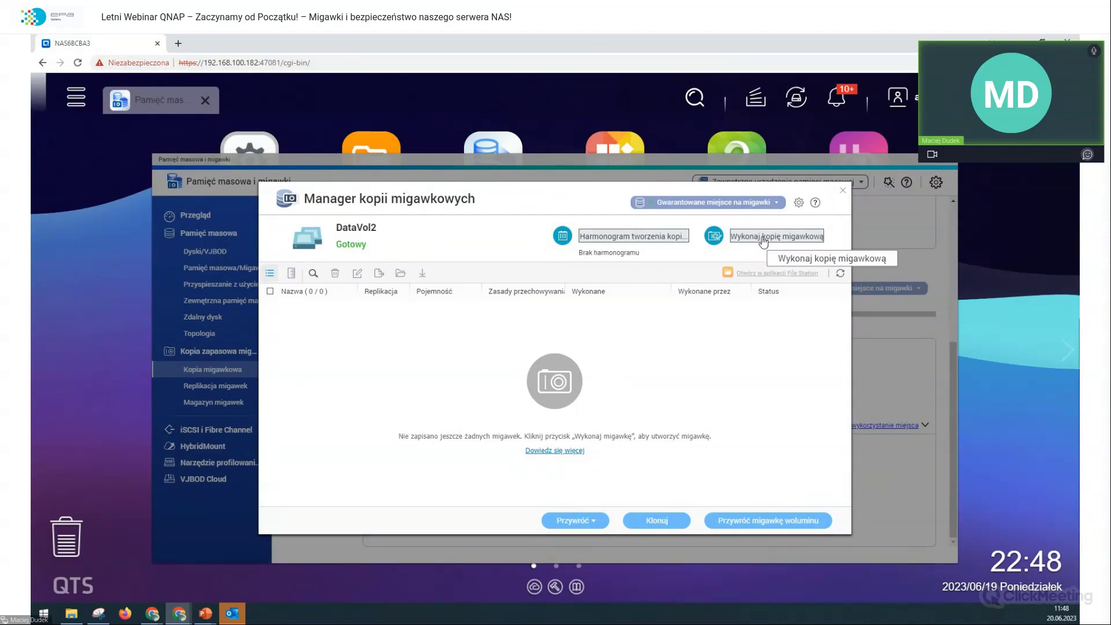
pyautogui.click(762, 237)
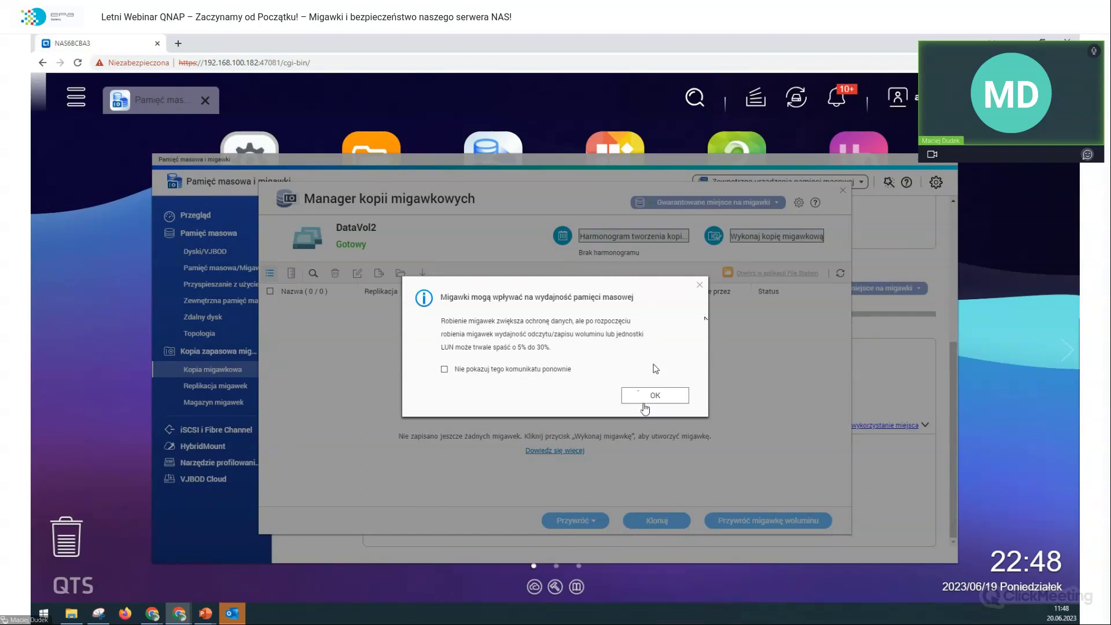
pyautogui.click(640, 396)
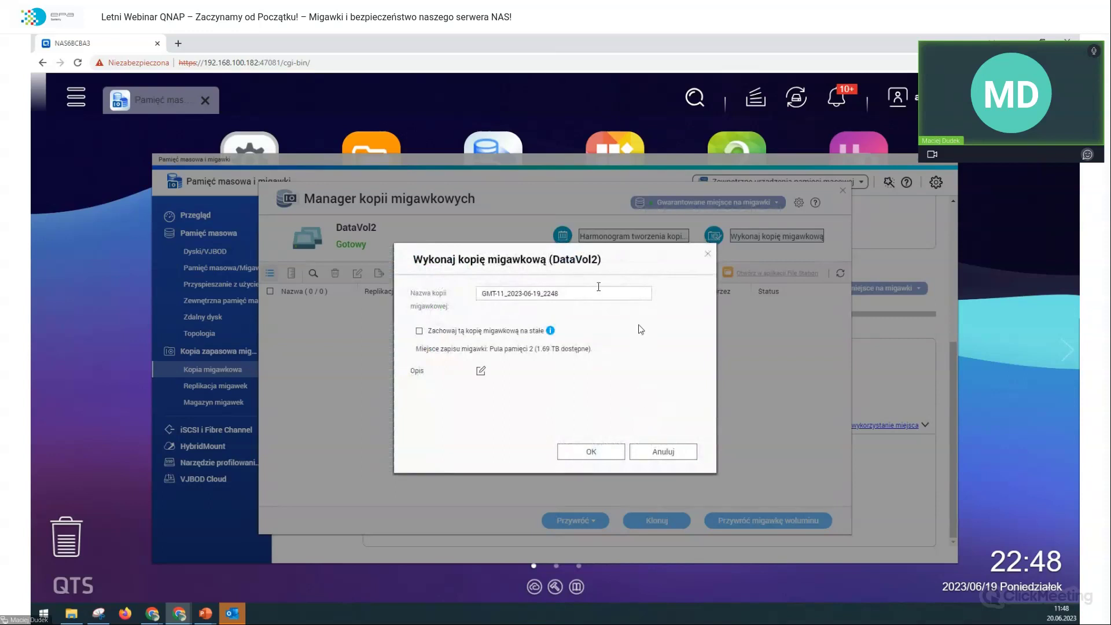
pyautogui.click(485, 292)
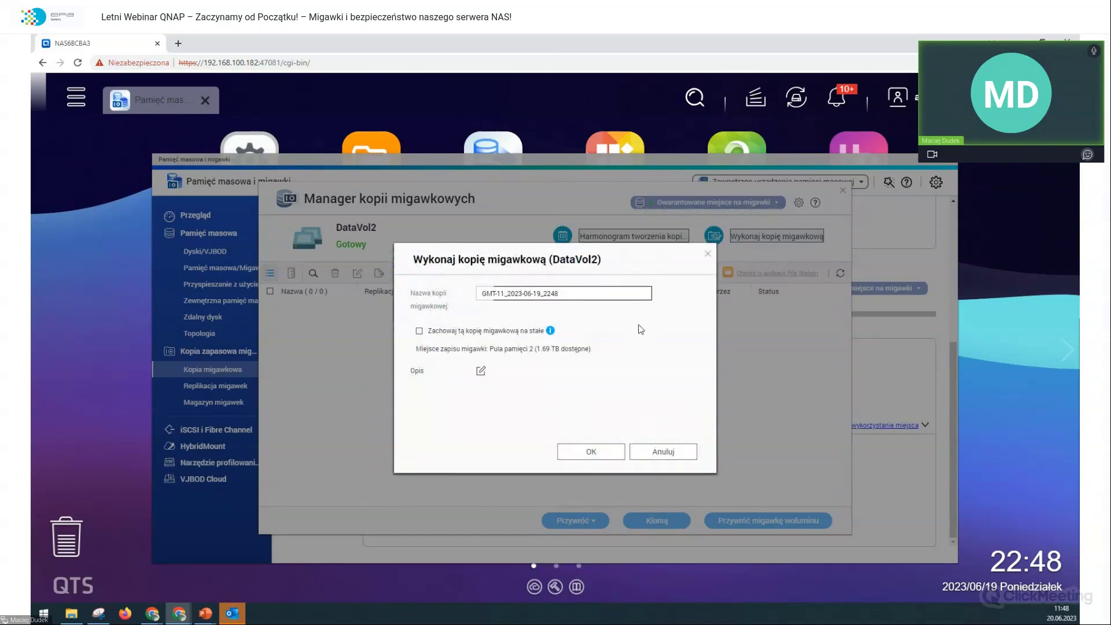
pyautogui.moveTo(482, 293); pyautogui.dragTo(544, 293)
pyautogui.click(573, 317)
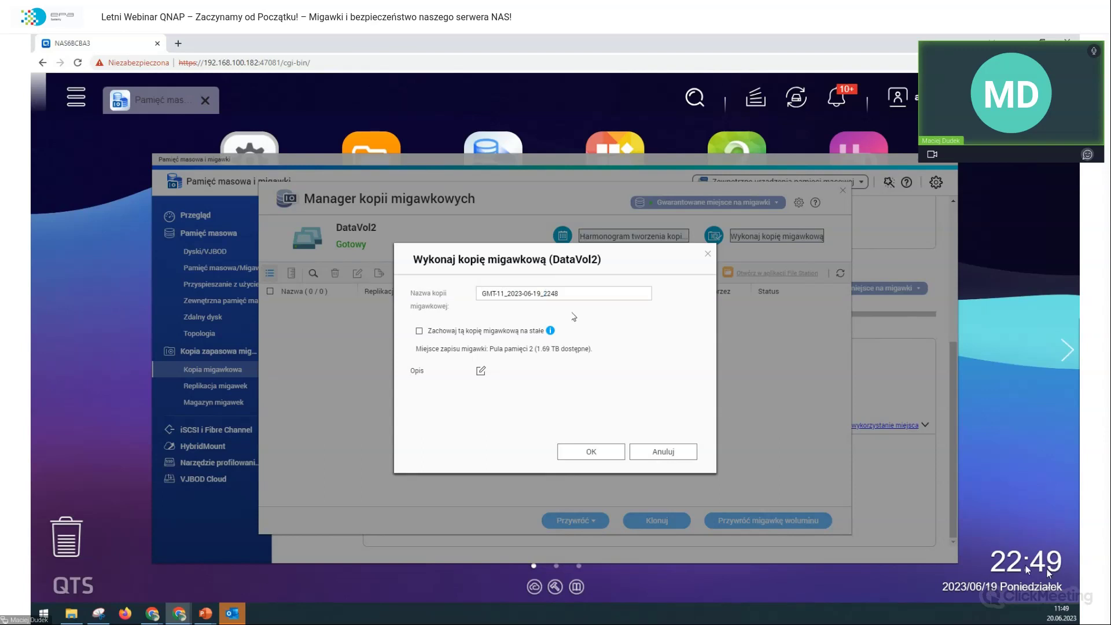
pyautogui.click(522, 334)
pyautogui.click(587, 453)
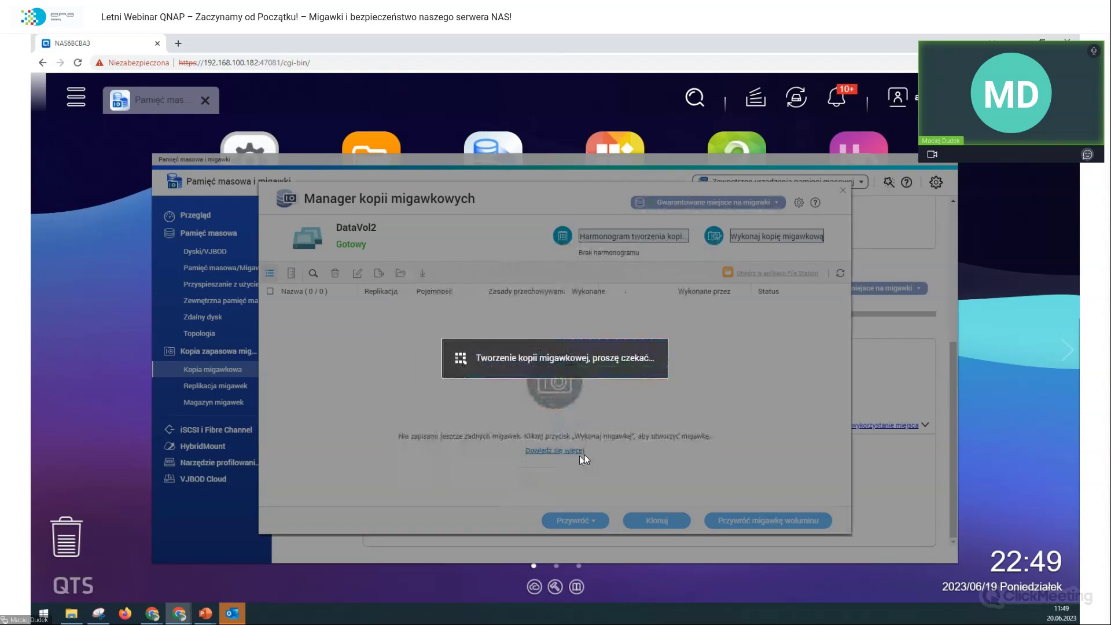
# Step: Open the wymiana2 network folder in File Explorer and dismiss the snapshot-created notice
pyautogui.click(71, 612)
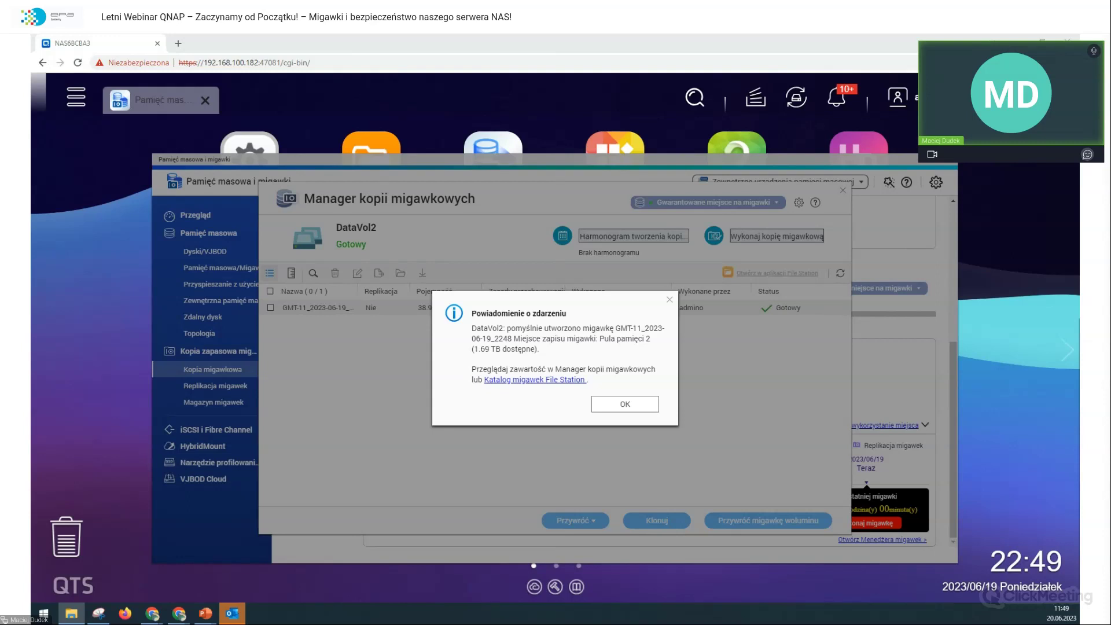
pyautogui.hotkey('alt', 'Tab')
pyautogui.click(307, 160)
pyautogui.click(445, 165)
pyautogui.doubleClick(412, 159)
pyautogui.hotkey('alt', 'Tab')
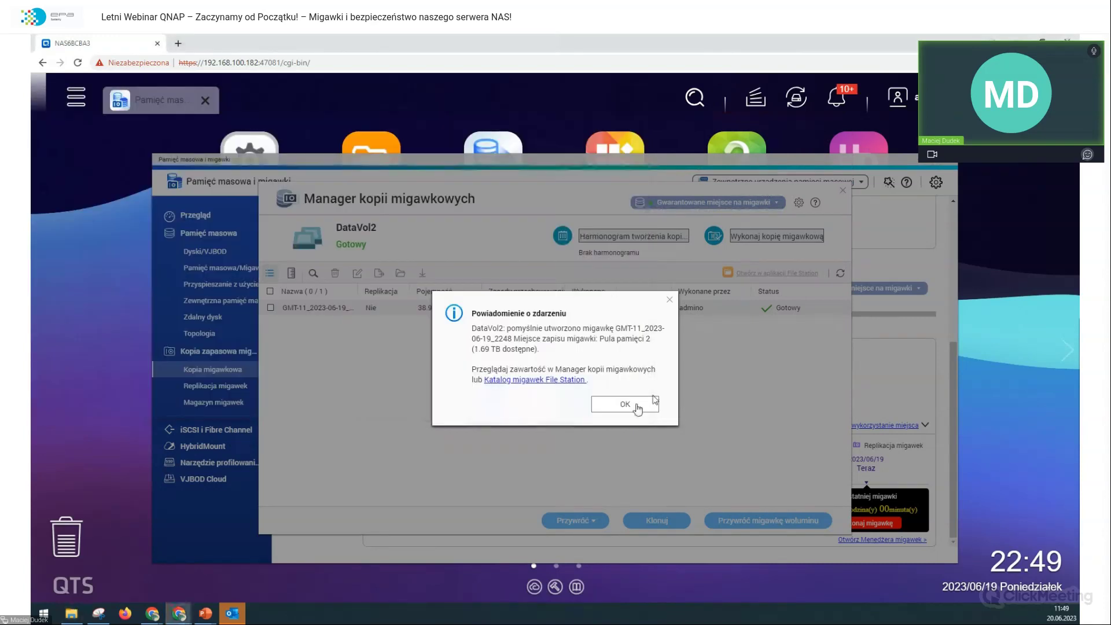
pyautogui.click(639, 405)
# Step: Bring the wymiana2 folder window forward and close the extra Explorer window
pyautogui.click(71, 613)
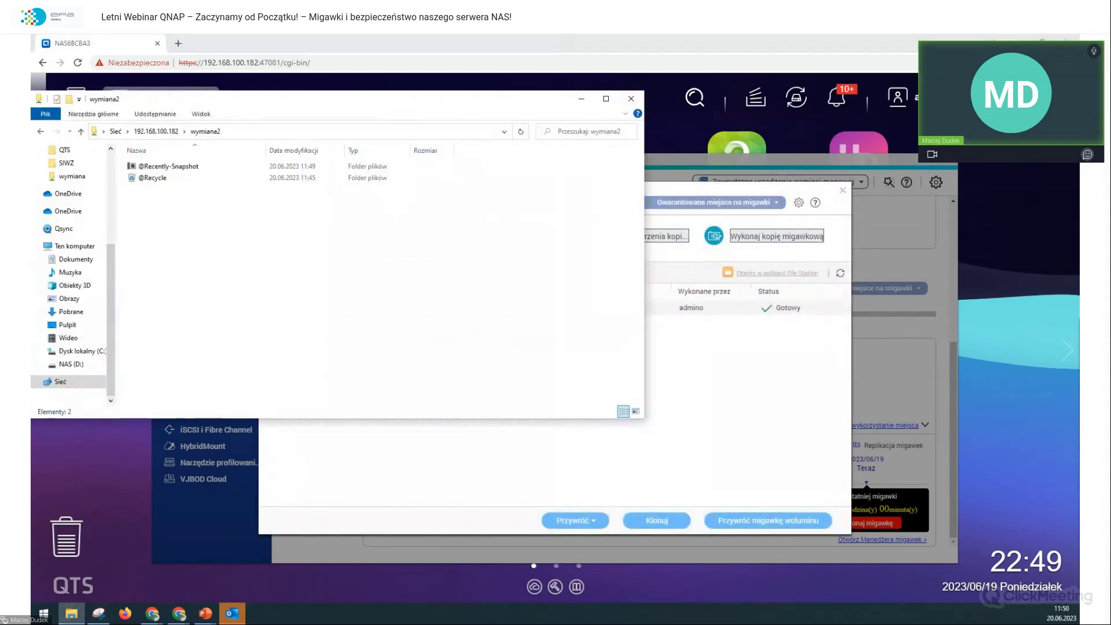
pyautogui.click(71, 614)
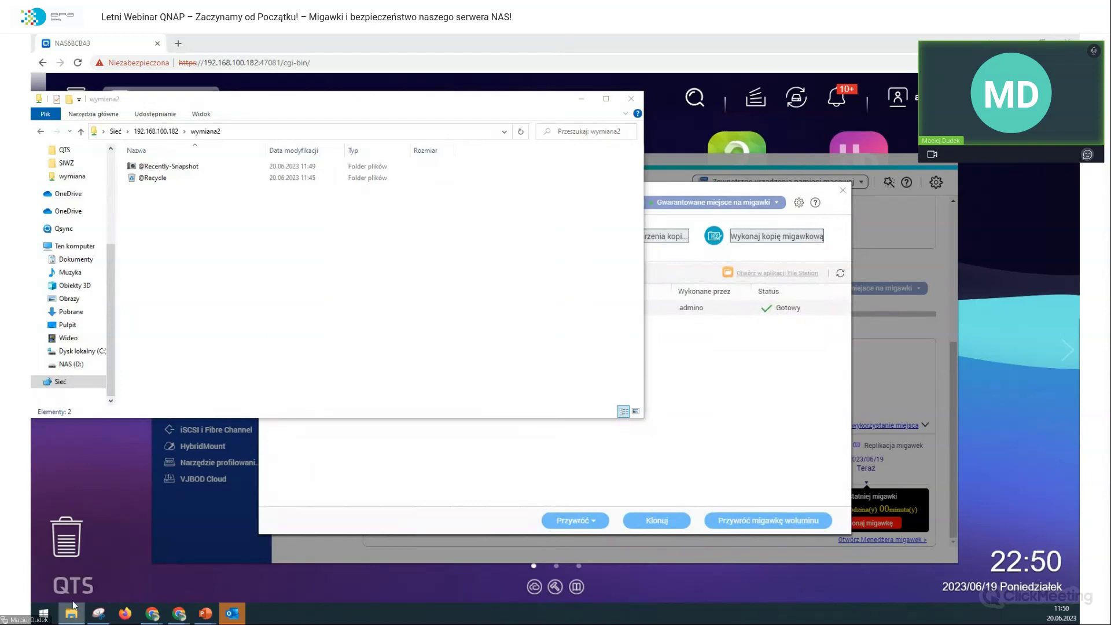
pyautogui.rightClick(72, 614)
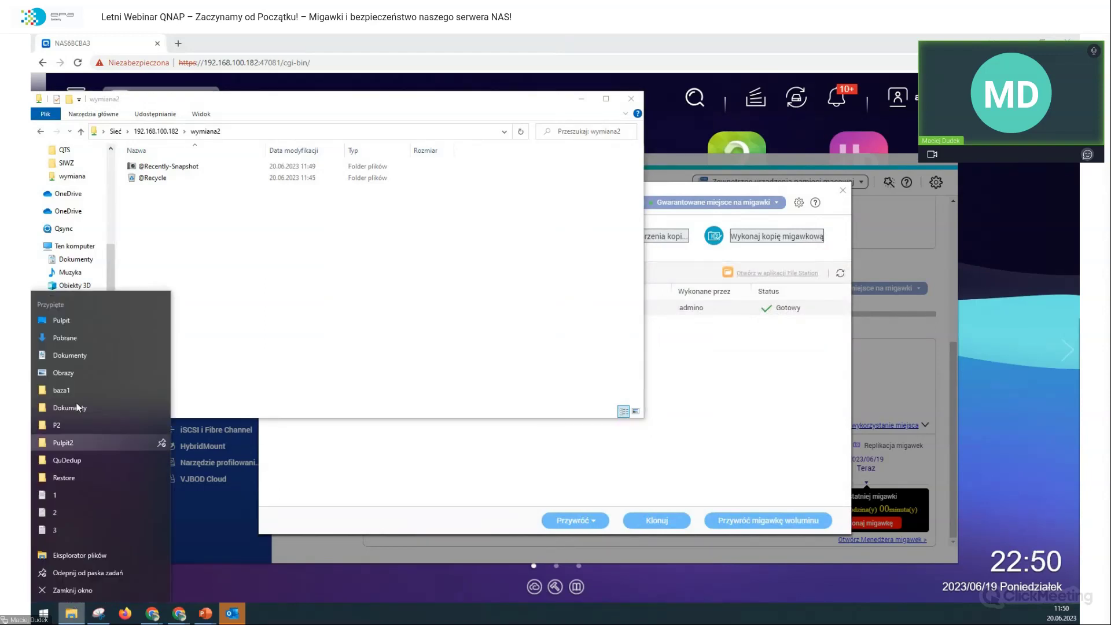
pyautogui.click(62, 556)
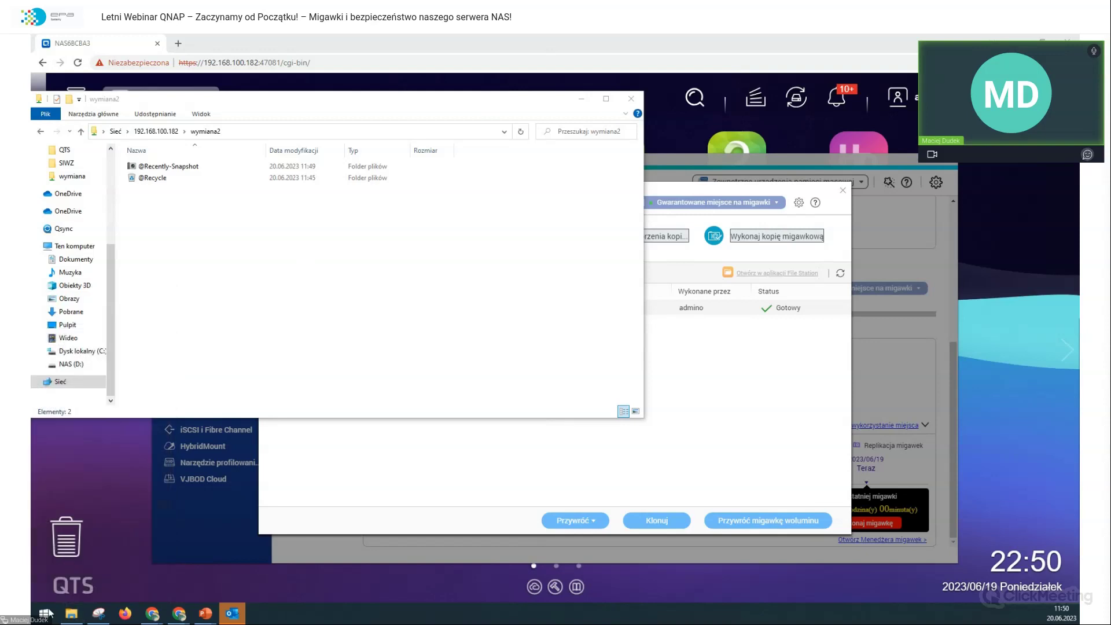
pyautogui.hotkey('alt', 'F4')
# Step: Copy a file into wymiana2, check that text file 5 is empty, then close the windows
pyautogui.moveTo(690, 308); pyautogui.dragTo(298, 267)
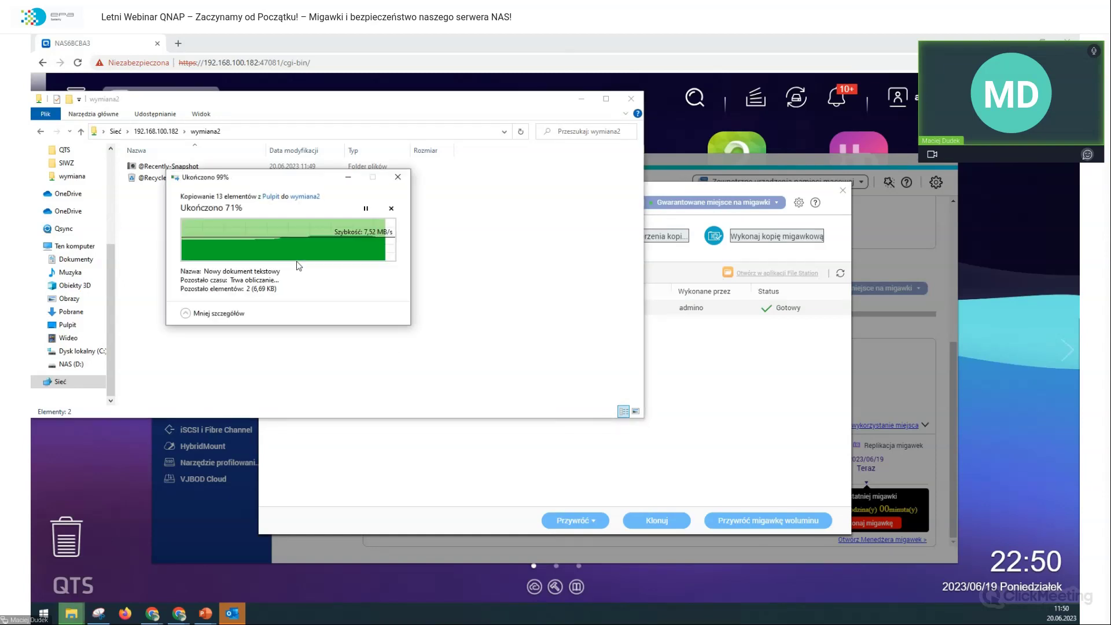
pyautogui.click(586, 247)
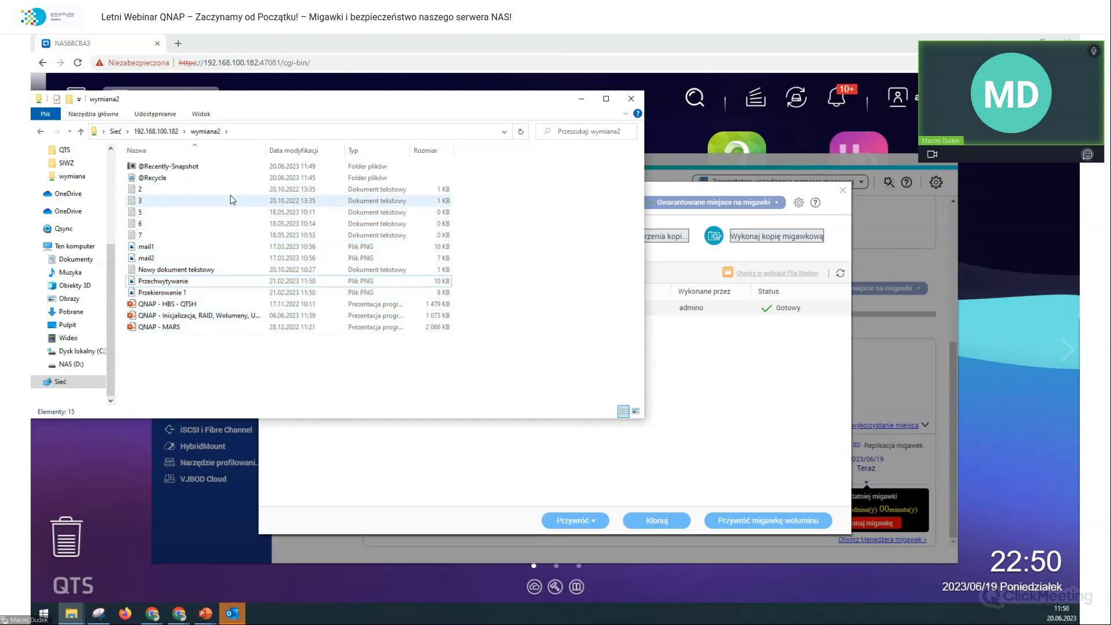
pyautogui.click(218, 212)
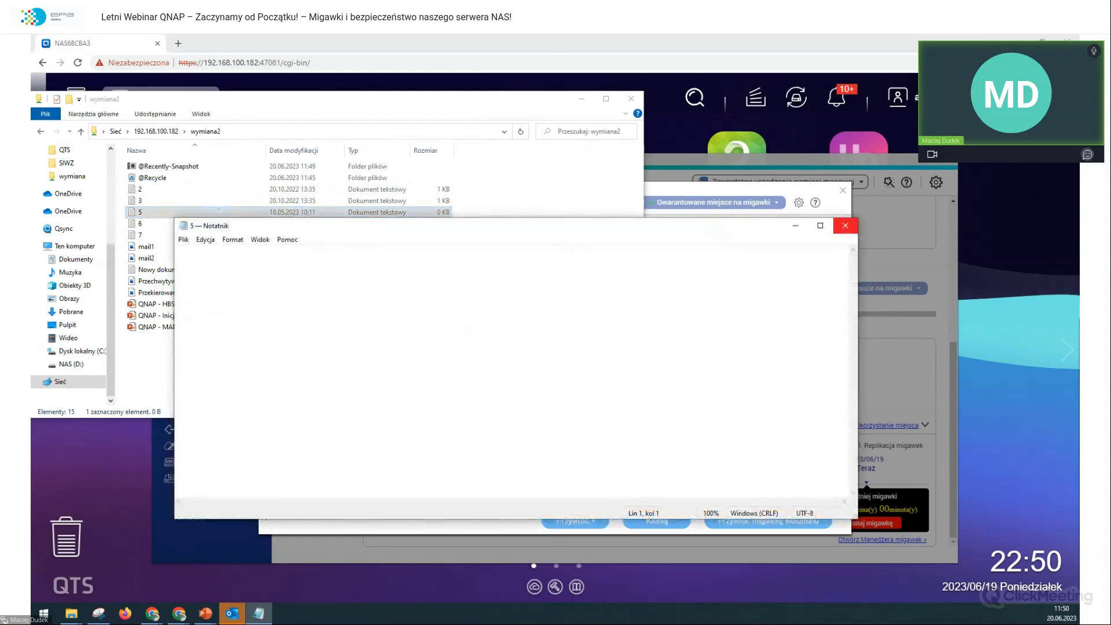
pyautogui.click(844, 225)
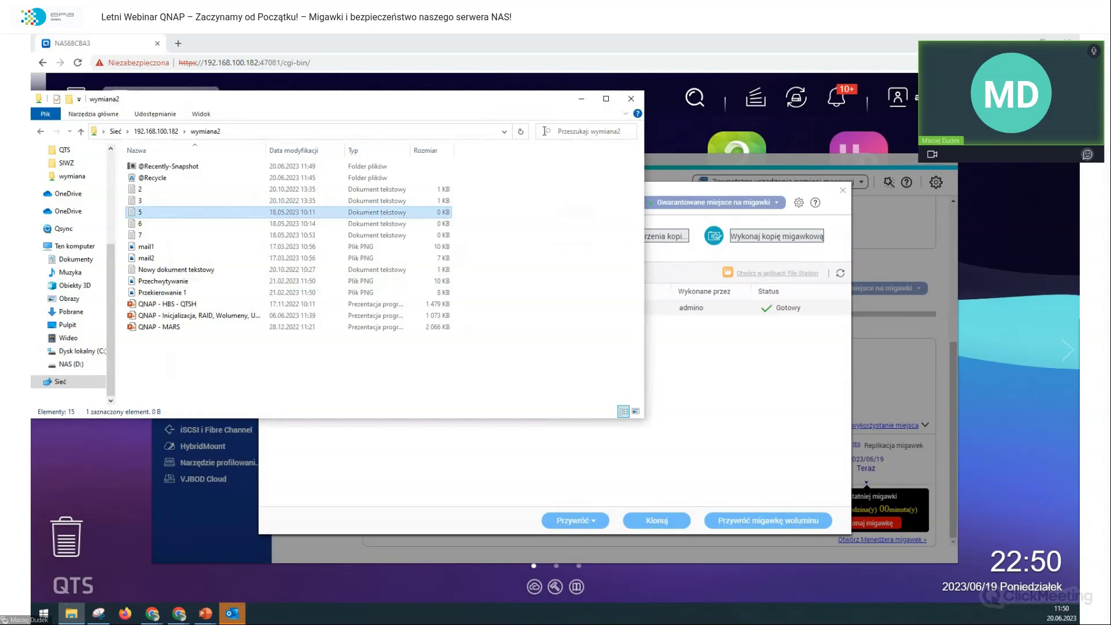
pyautogui.click(631, 98)
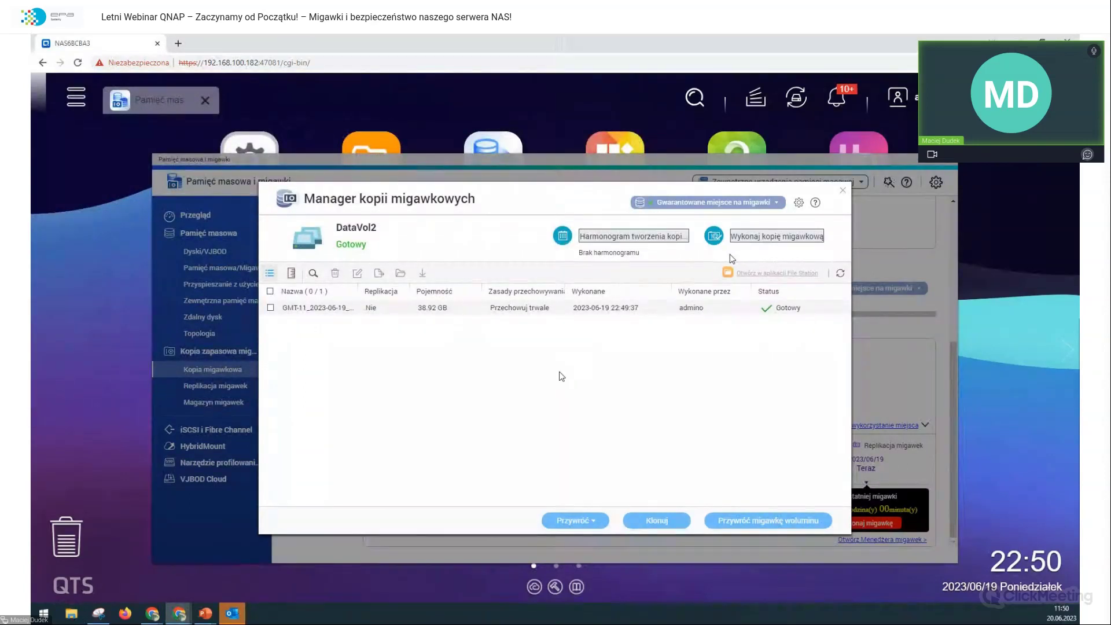
# Step: Take a second DataVol2 snapshot, GMT-11_2023-06-19_2250, without permanent retention
pyautogui.click(754, 238)
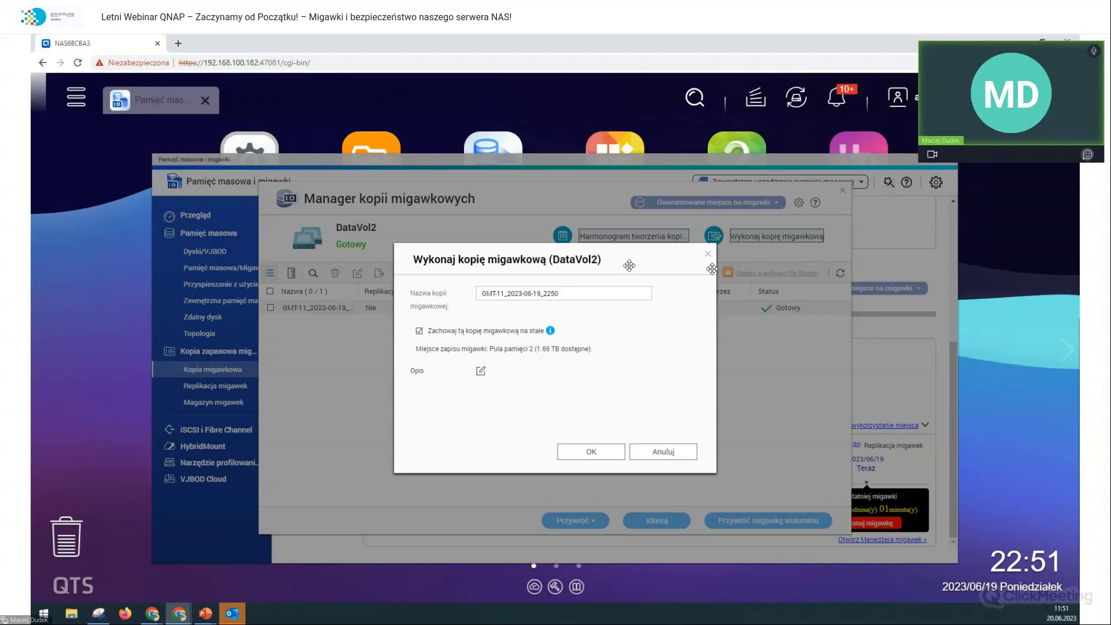
pyautogui.click(523, 334)
pyautogui.click(590, 453)
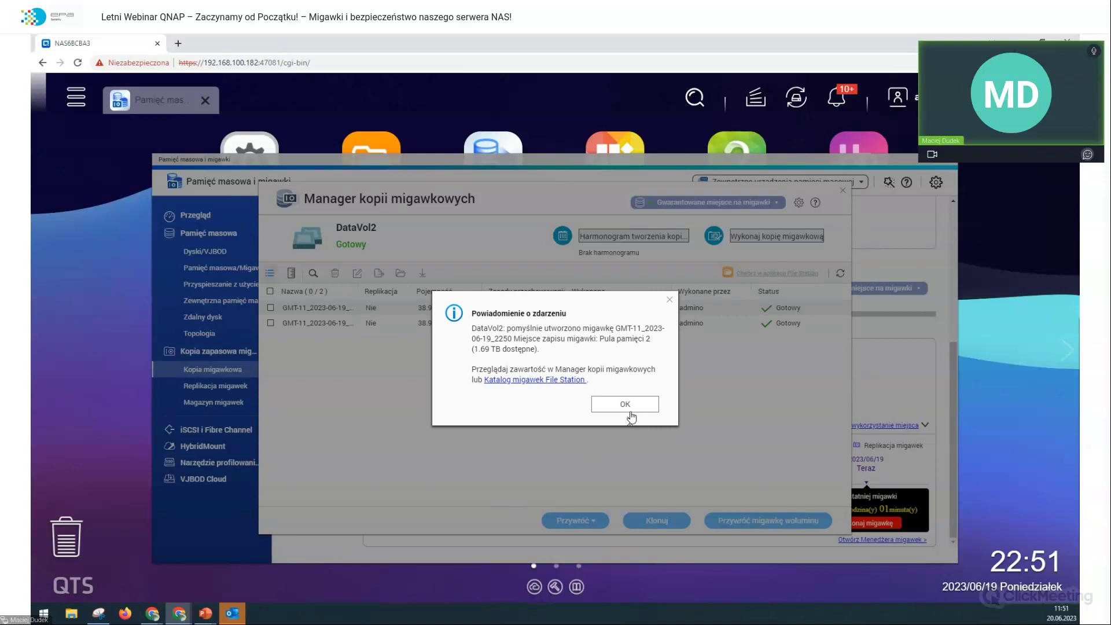
pyautogui.click(629, 412)
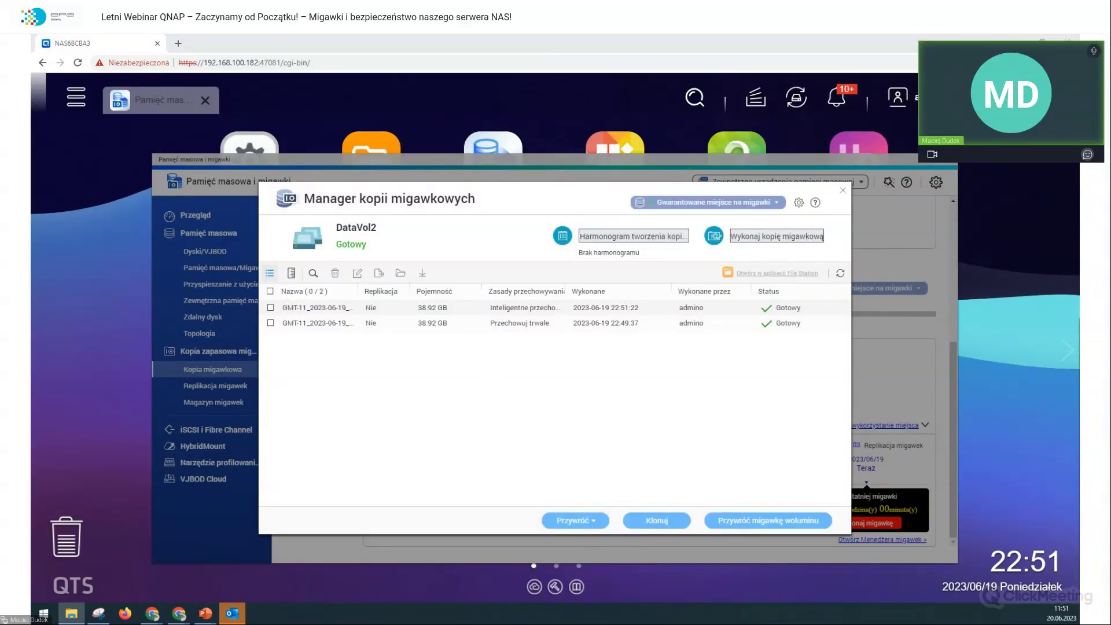
pyautogui.click(71, 614)
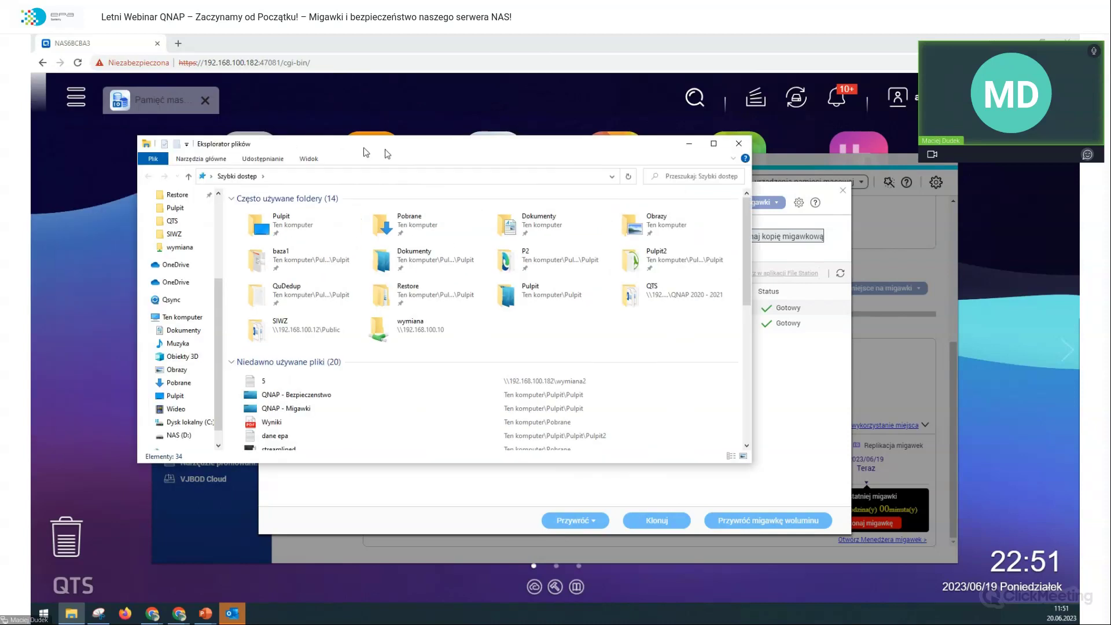
# Step: Navigate File Explorer to \\192.168.100.182 and open the wymiana2 share
pyautogui.click(408, 179)
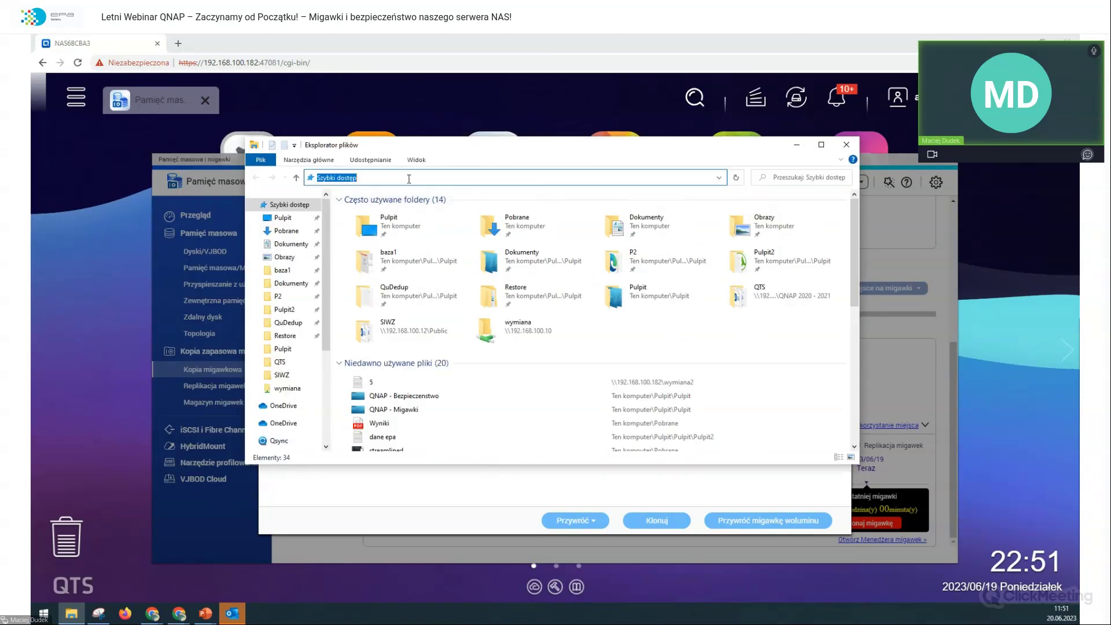
pyautogui.write('\\192.168.100.1')
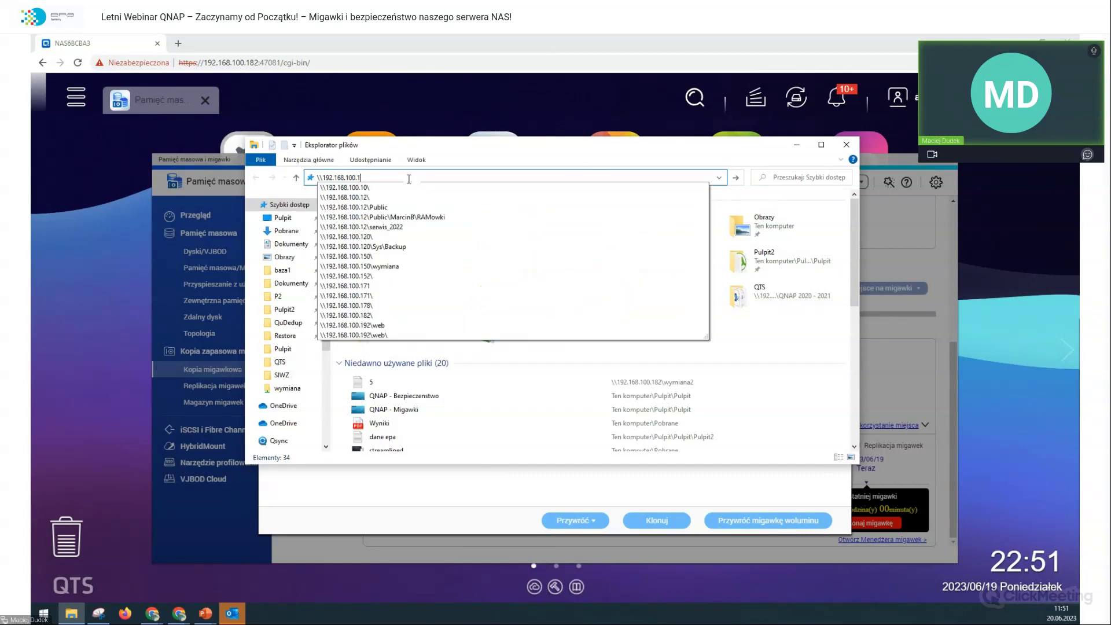
pyautogui.write('82\\')
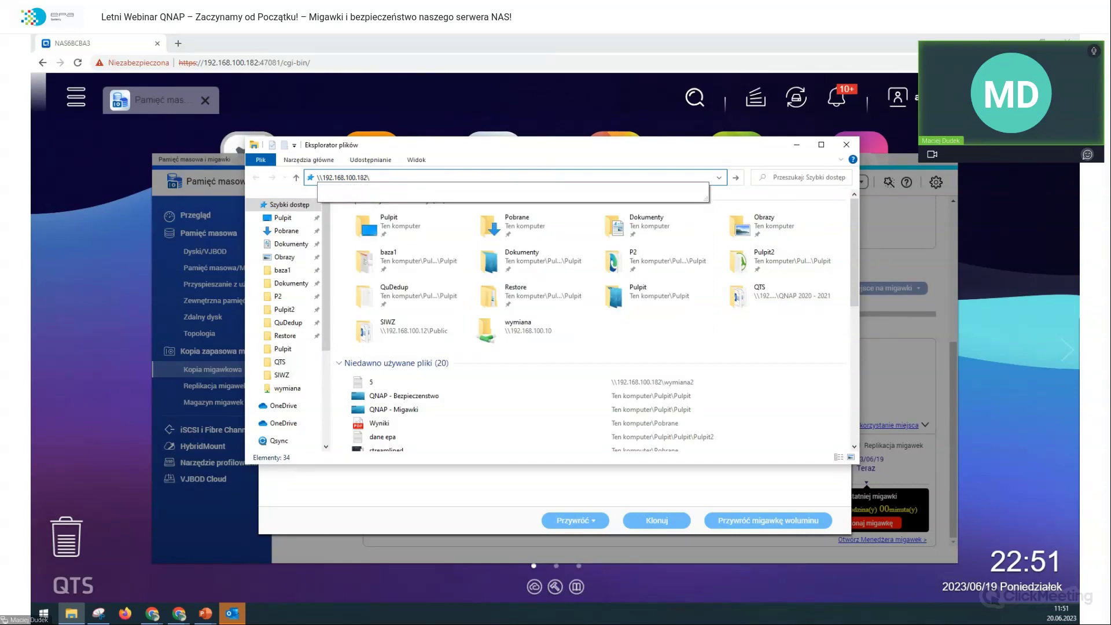
pyautogui.press('Return')
pyautogui.click(661, 205)
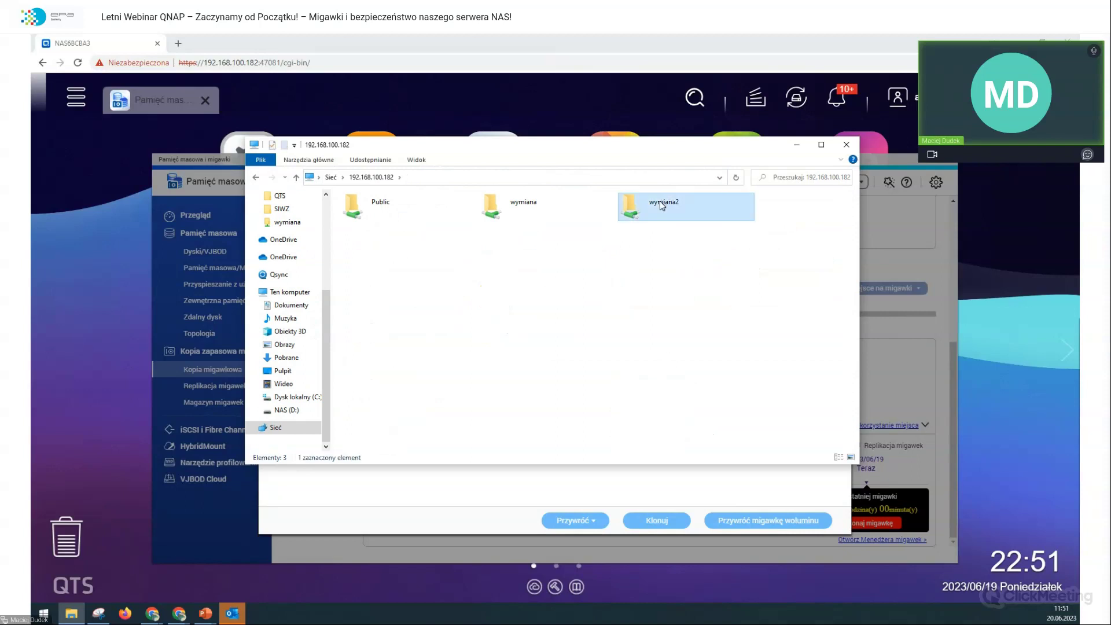
pyautogui.doubleClick(661, 206)
# Step: Make text file 5 read QNAP TS-253E, save it, and close Notepad and Explorer
pyautogui.doubleClick(375, 261)
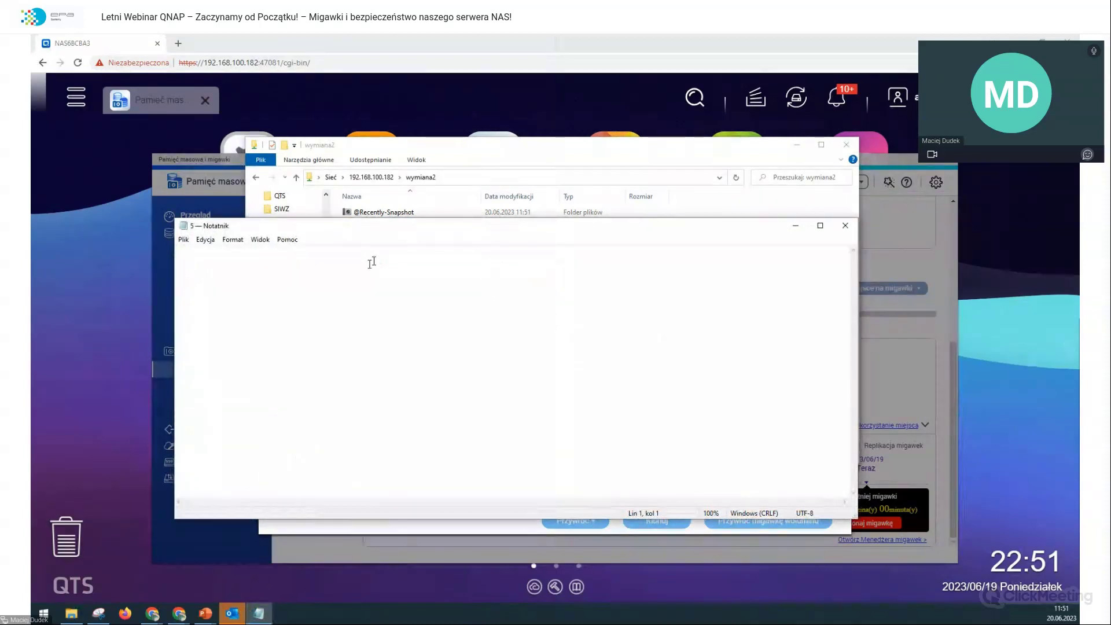
pyautogui.write('QNAP ')
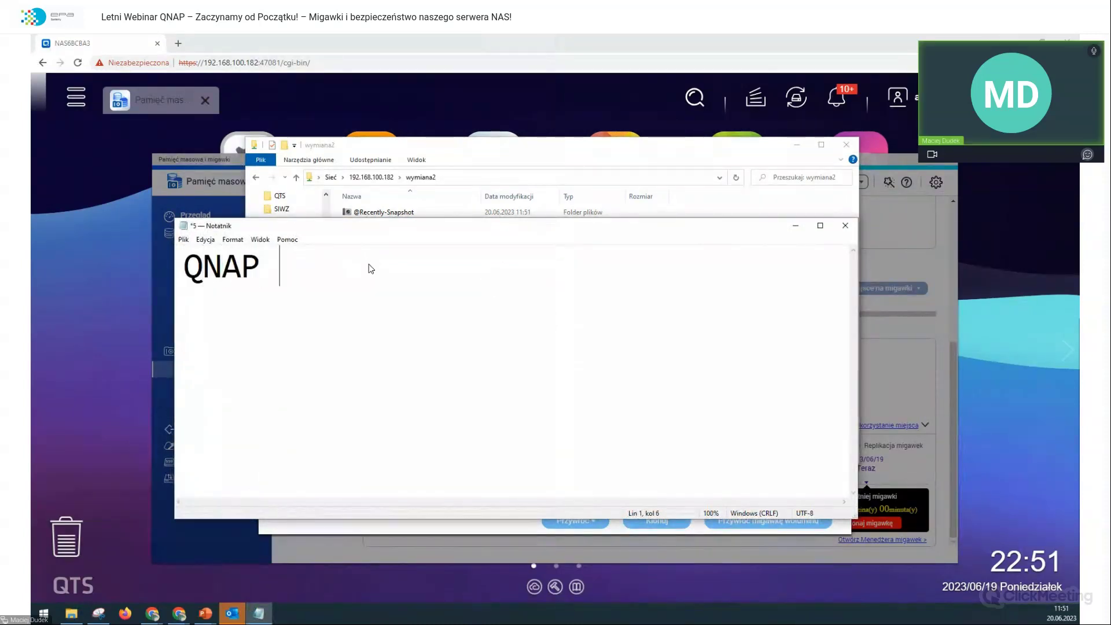
pyautogui.write('TS-253E')
pyautogui.hotkey('ctrl', 's')
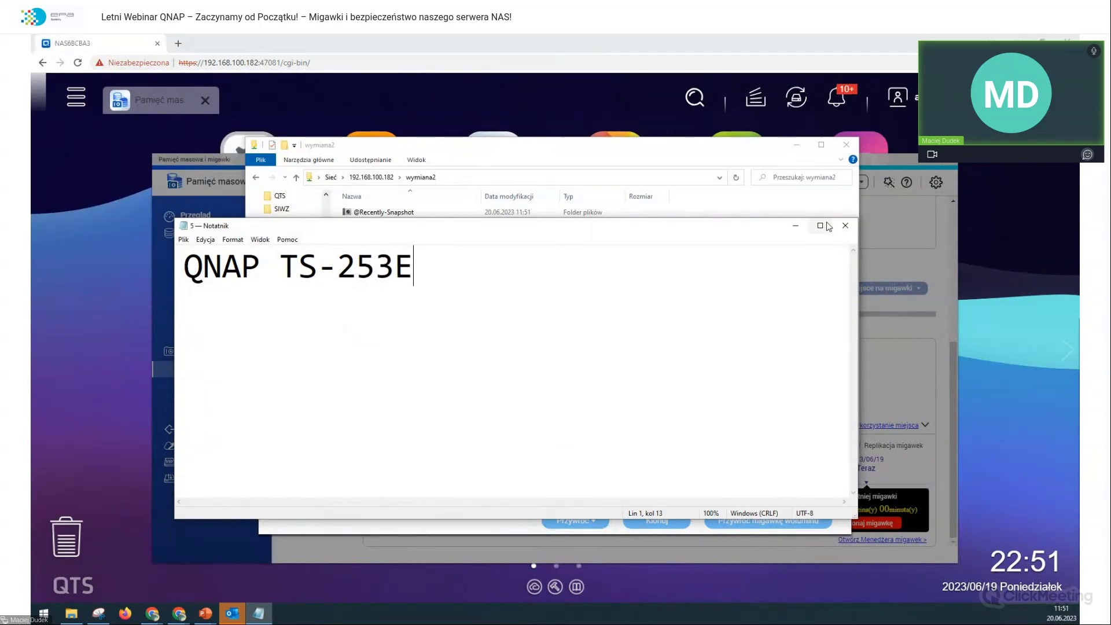
pyautogui.click(843, 226)
pyautogui.click(847, 145)
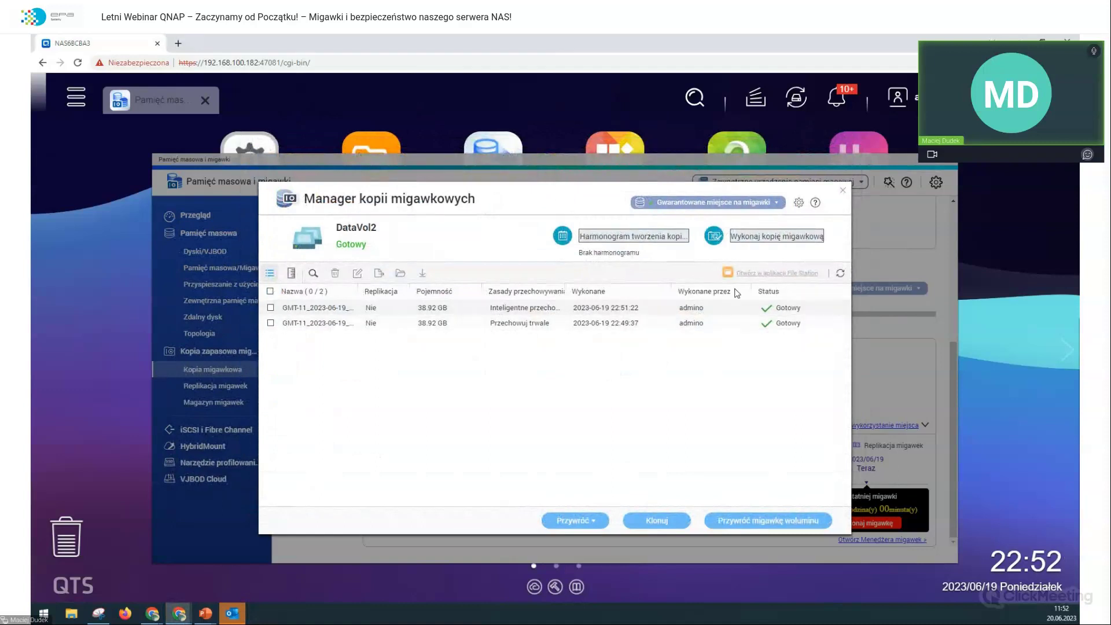
# Step: Take a third DataVol2 snapshot (22:52:09) under smart retention, not kept permanently
pyautogui.click(771, 243)
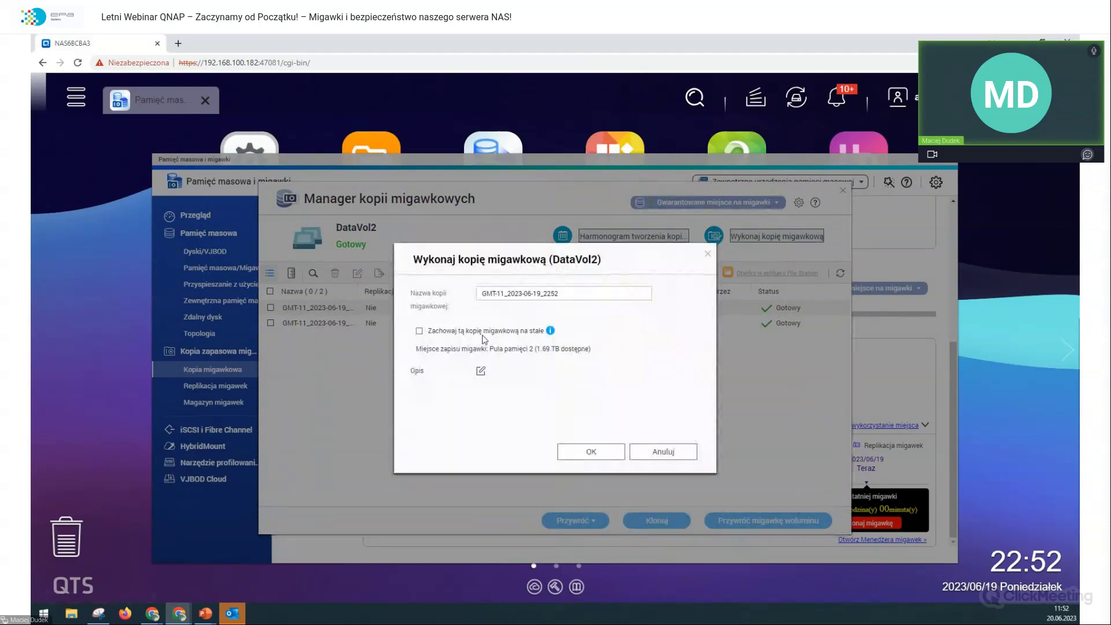
pyautogui.click(574, 452)
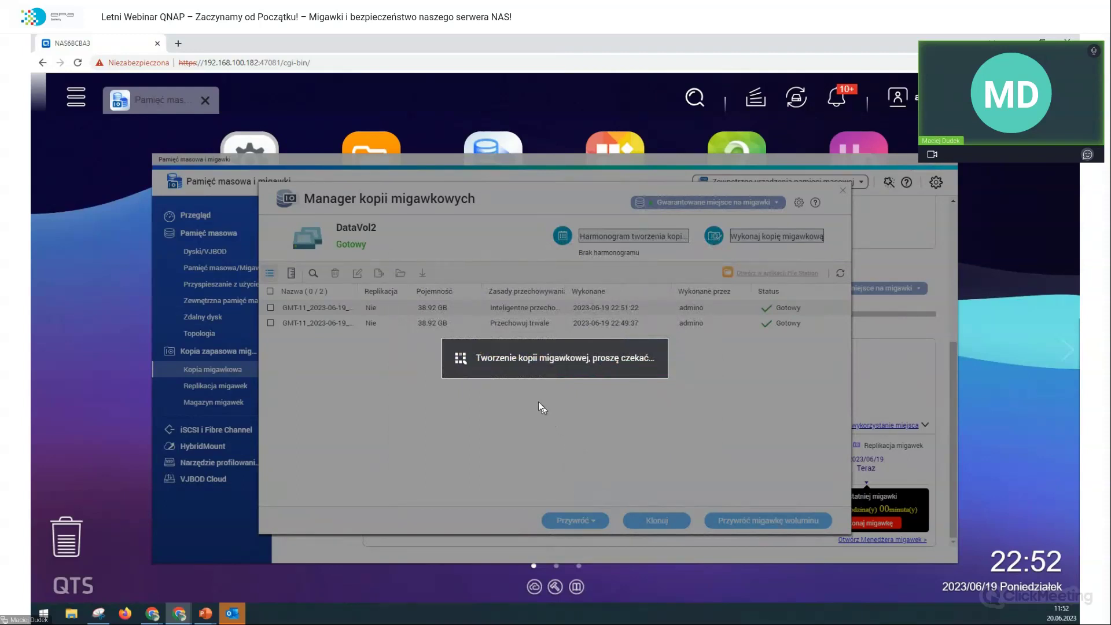
pyautogui.click(643, 413)
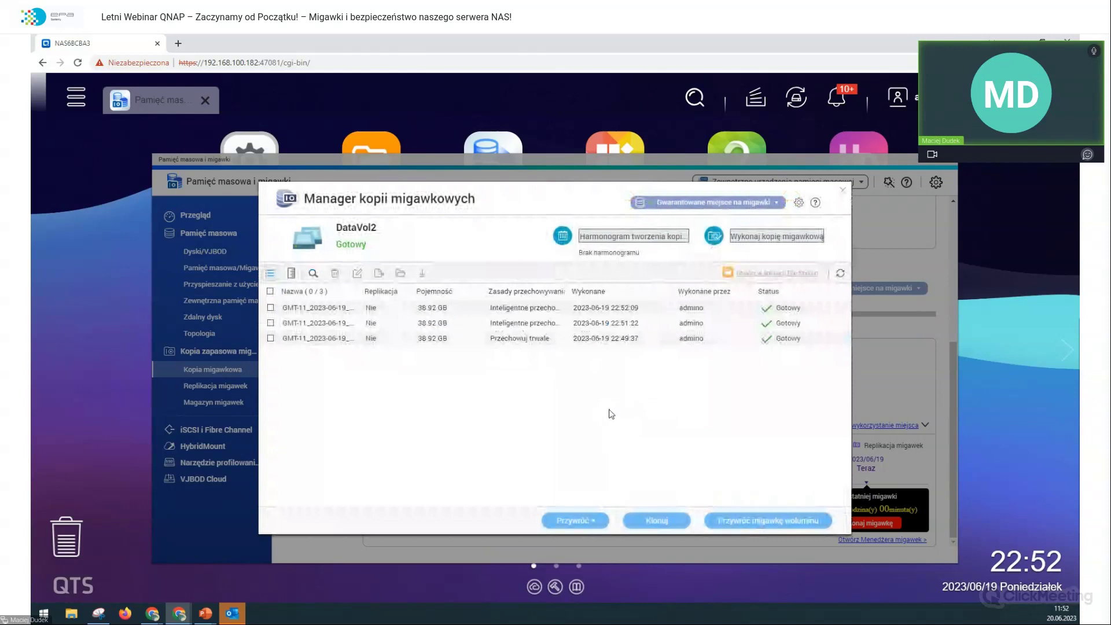
pyautogui.click(71, 615)
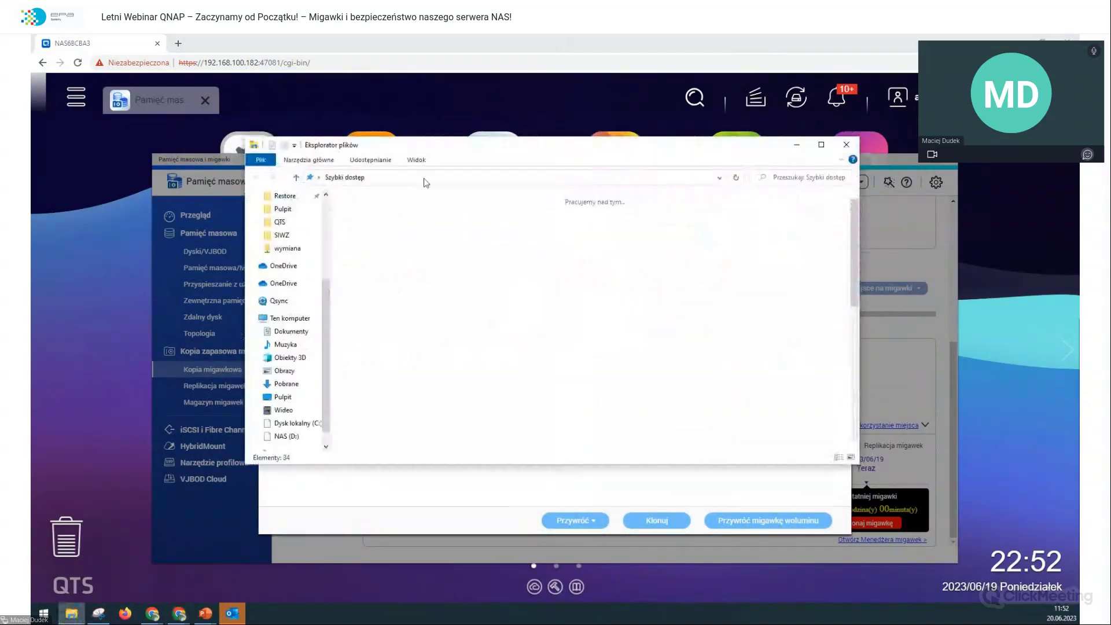
# Step: Navigate File Explorer to the NAS at 192.168.100.182 and open the wymiana2 share
pyautogui.click(424, 178)
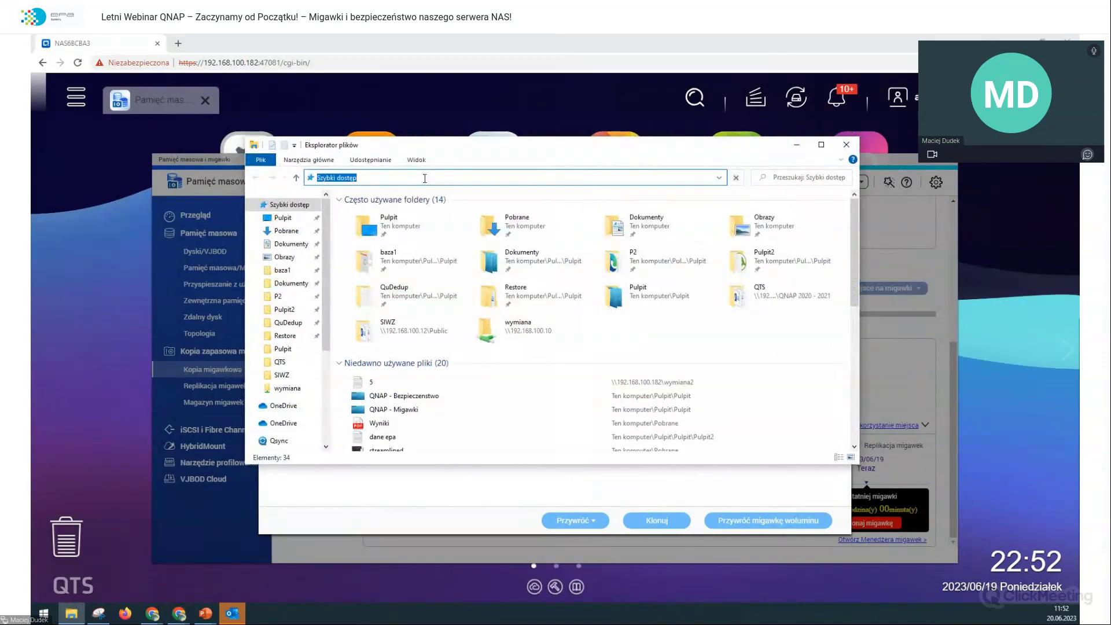
pyautogui.write('\\\\192.1')
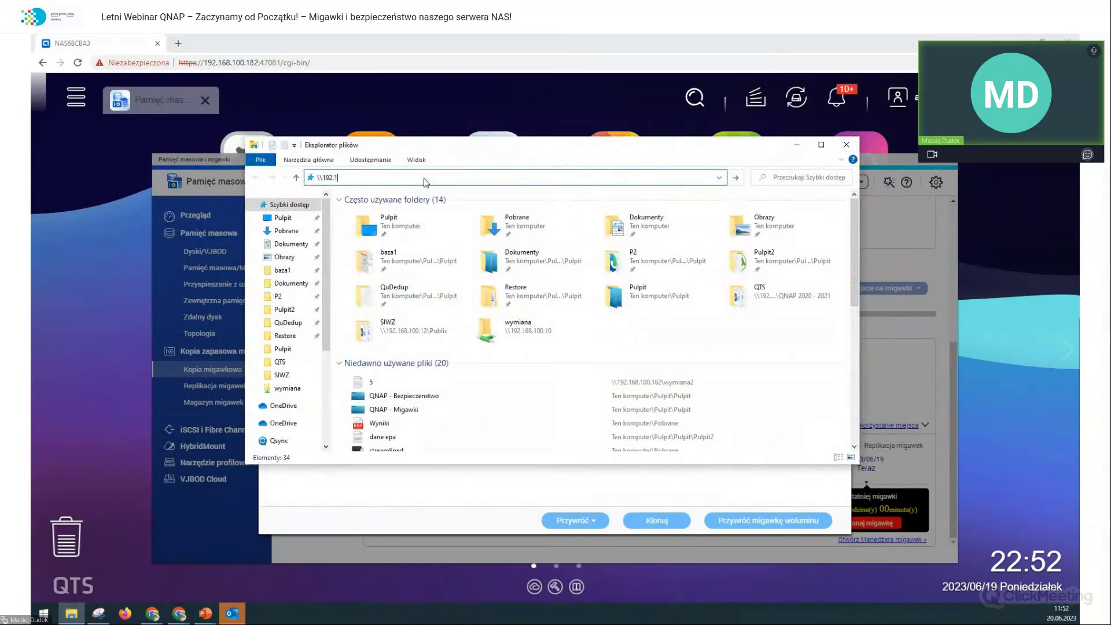
pyautogui.write('68.100.')
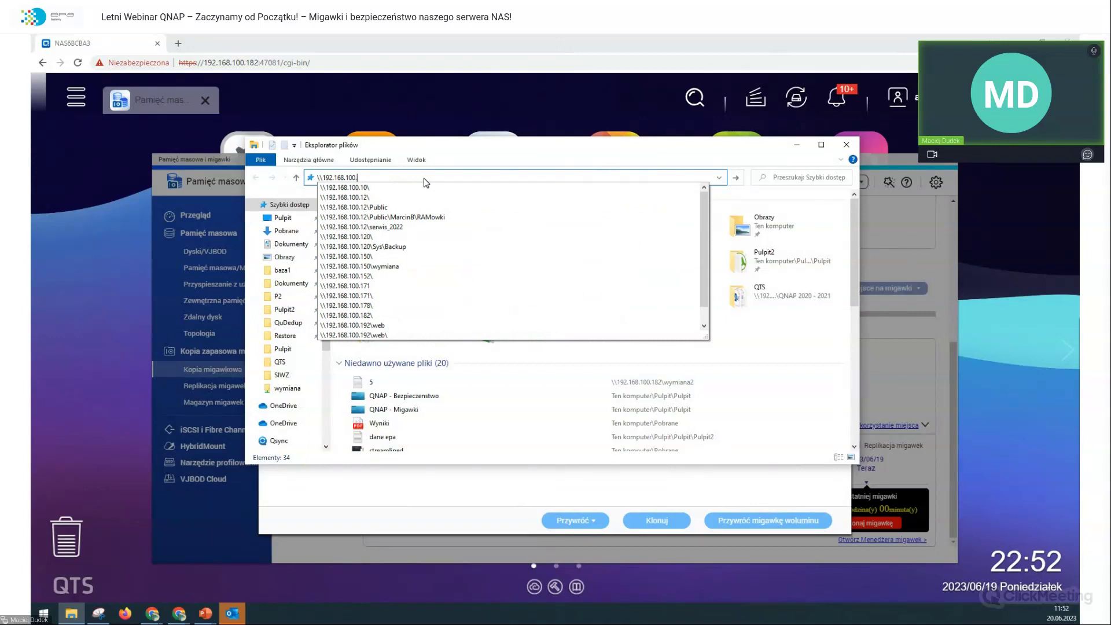
pyautogui.write('182')
pyautogui.press('Return')
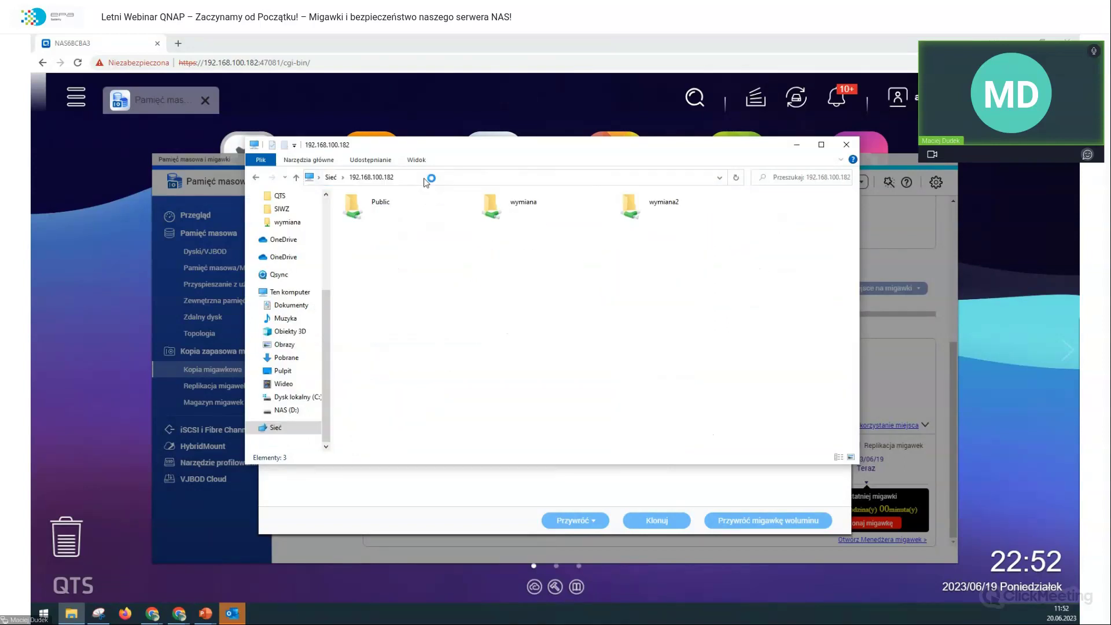
pyautogui.doubleClick(631, 205)
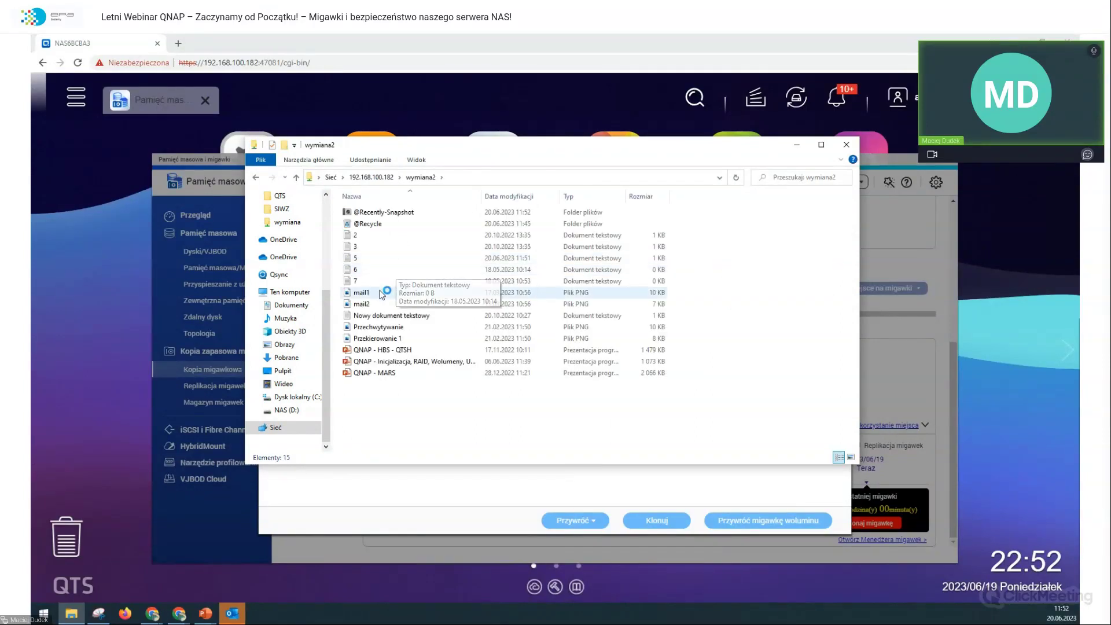
# Step: Change text file 5 to read QNAP TS-253E-8G, save, close windows, and start another snapshot
pyautogui.click(374, 259)
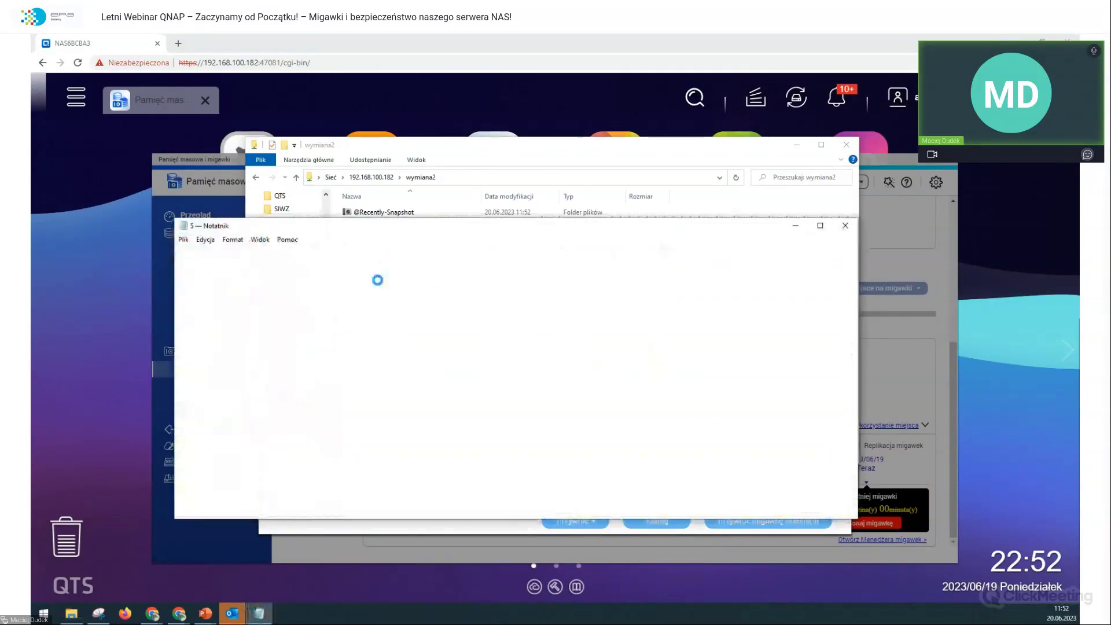
pyautogui.write('-8G')
pyautogui.hotkey('ctrl', 's')
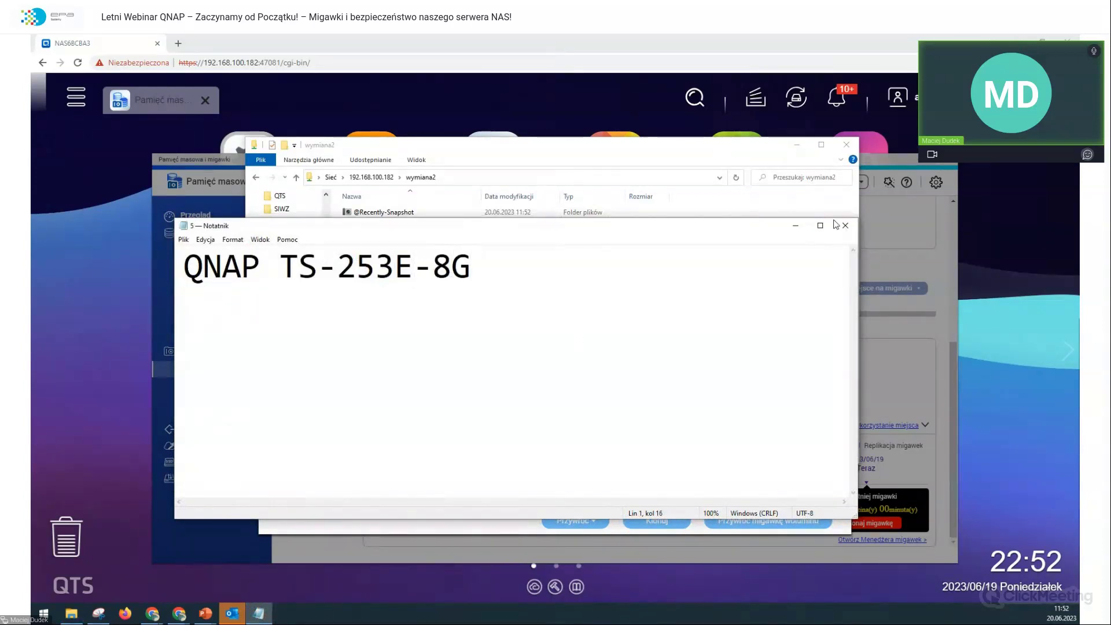
pyautogui.click(844, 225)
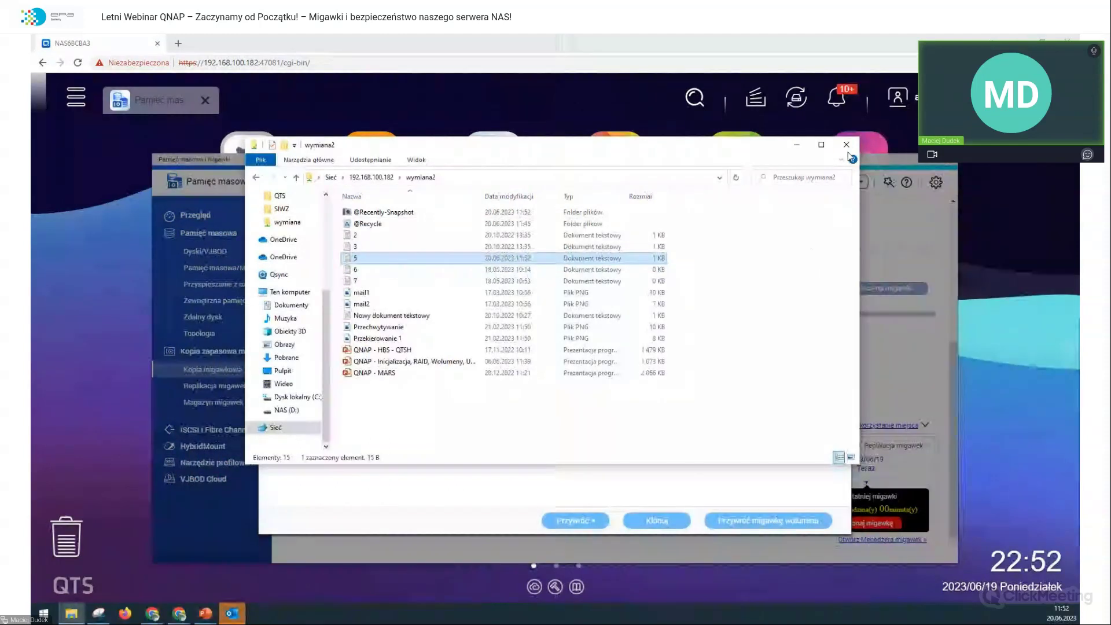
pyautogui.click(845, 145)
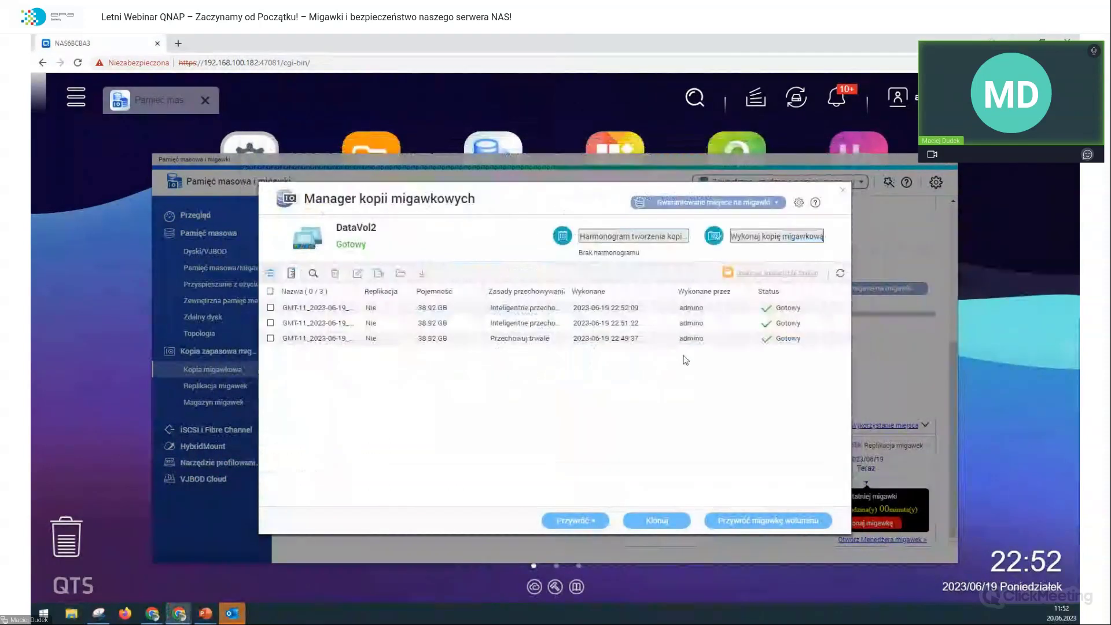
pyautogui.click(813, 238)
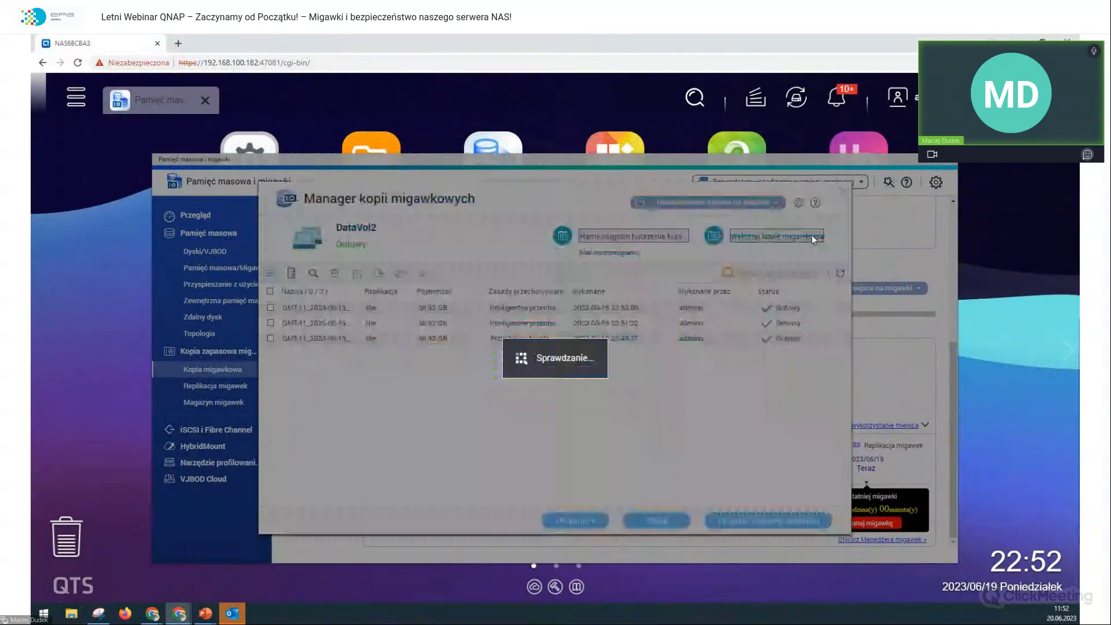
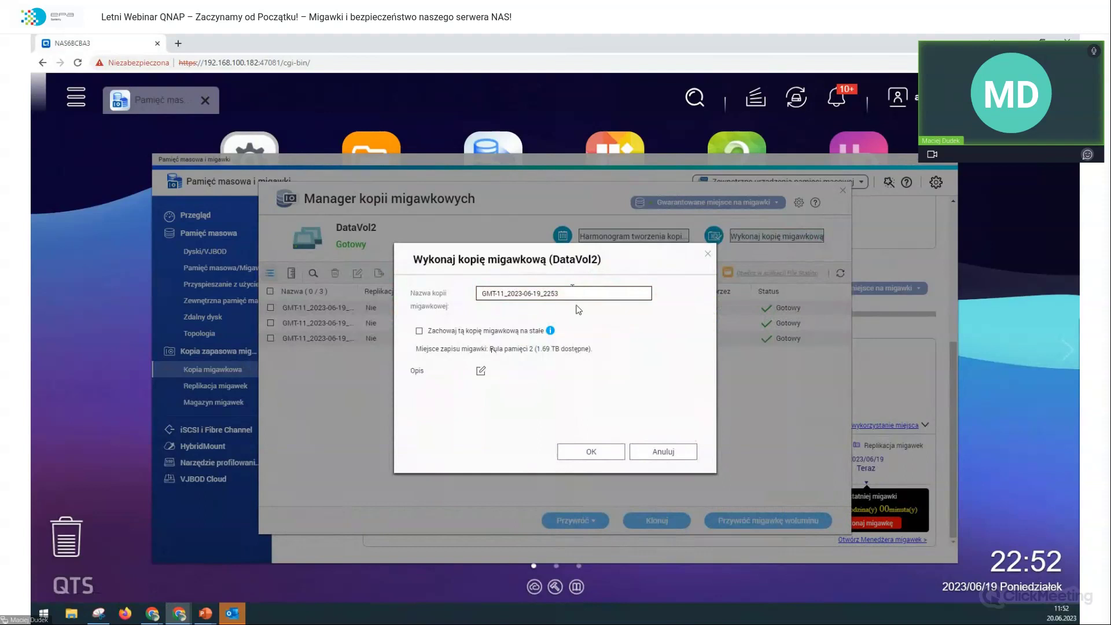
# Step: Create snapshot GMT-11_2023-06-19_2253 of DataVol2 and dismiss the creation notification
pyautogui.click(602, 454)
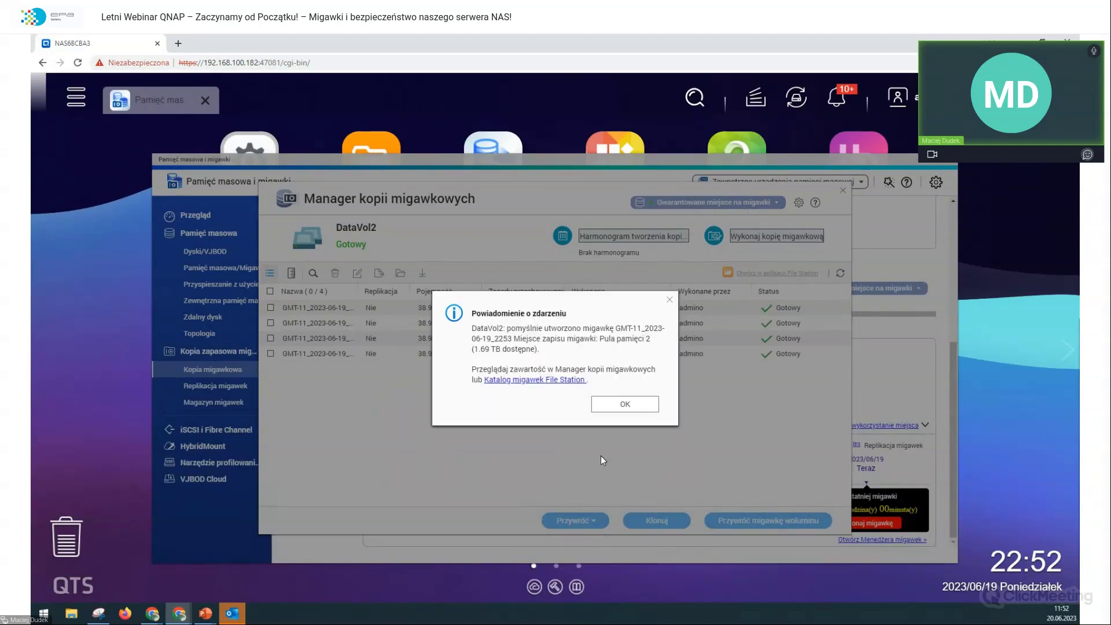
pyautogui.click(639, 415)
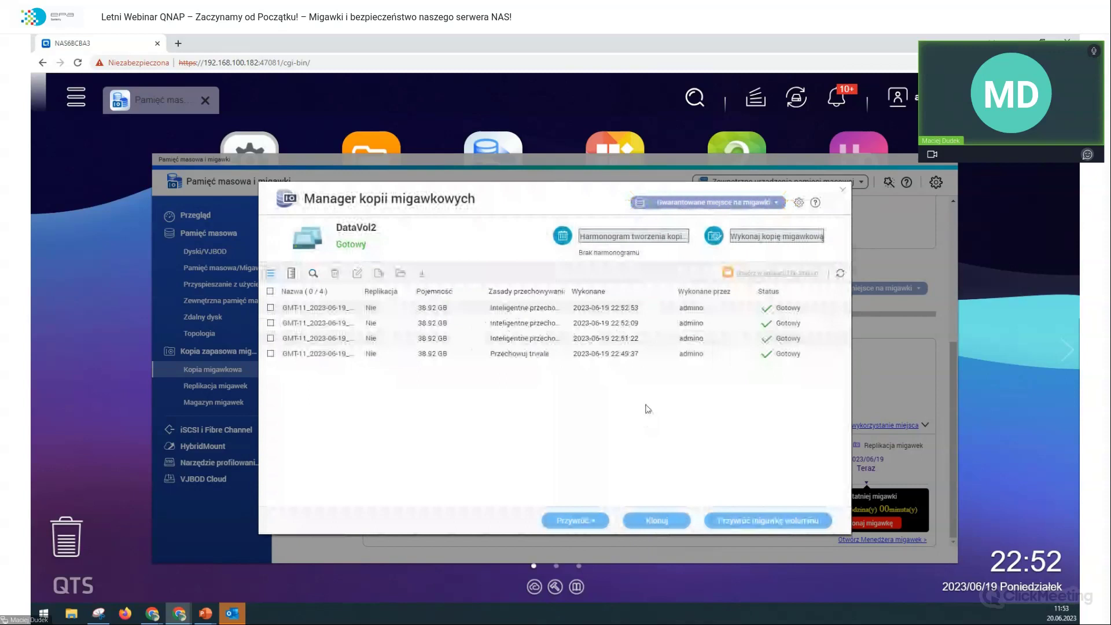
# Step: Browse wymiana2 in snapshot GMT-11_2023-06-19_2250 and tick 5.txt to download it
pyautogui.click(616, 358)
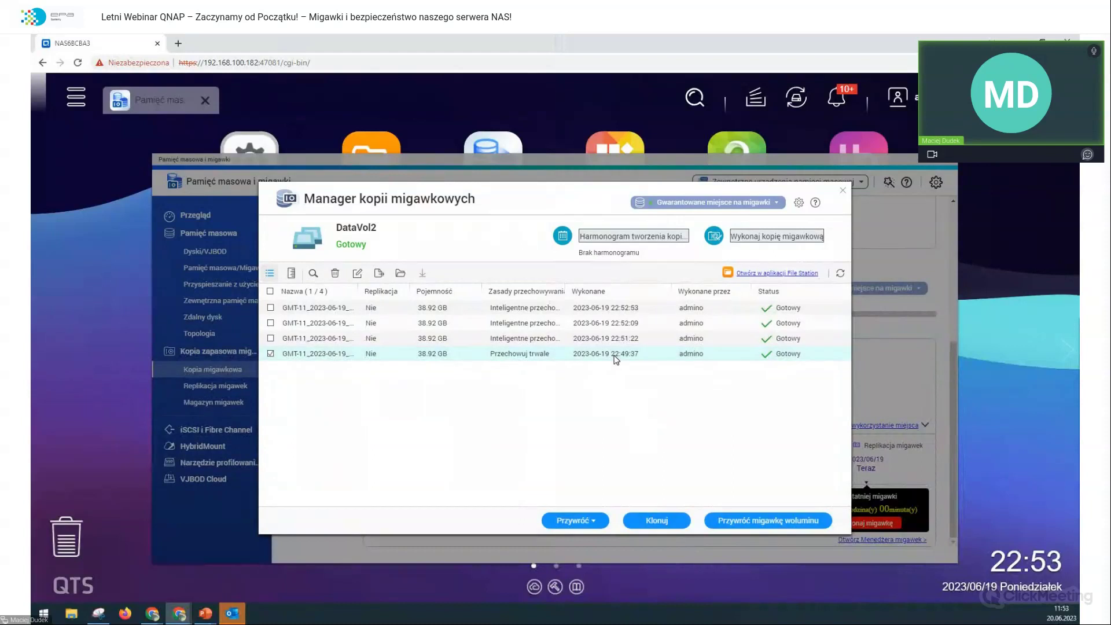
pyautogui.doubleClick(616, 359)
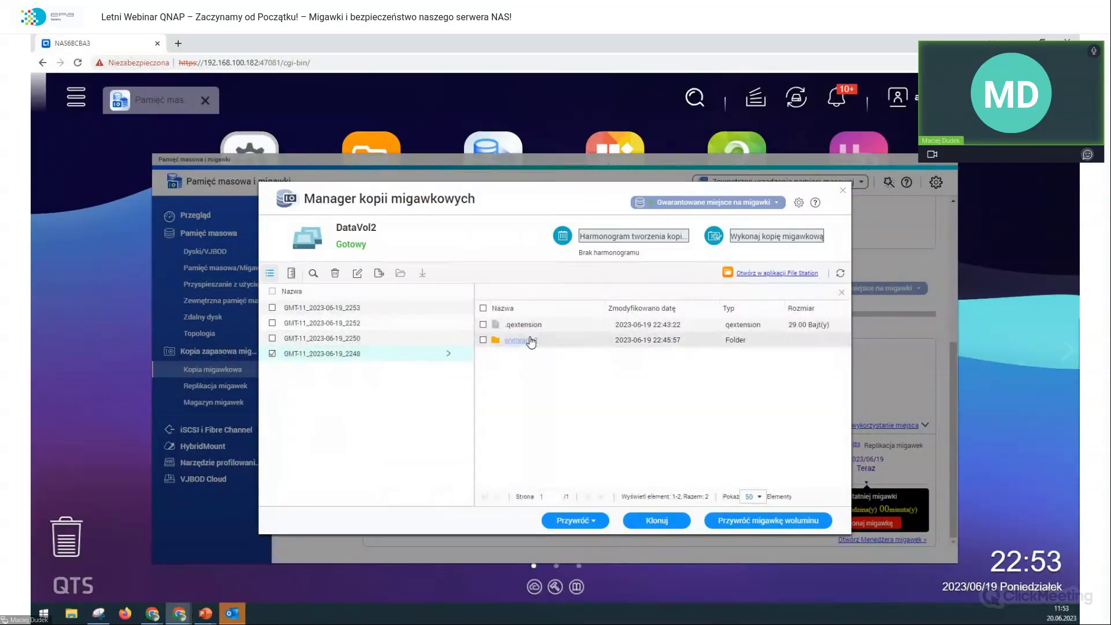
pyautogui.click(529, 340)
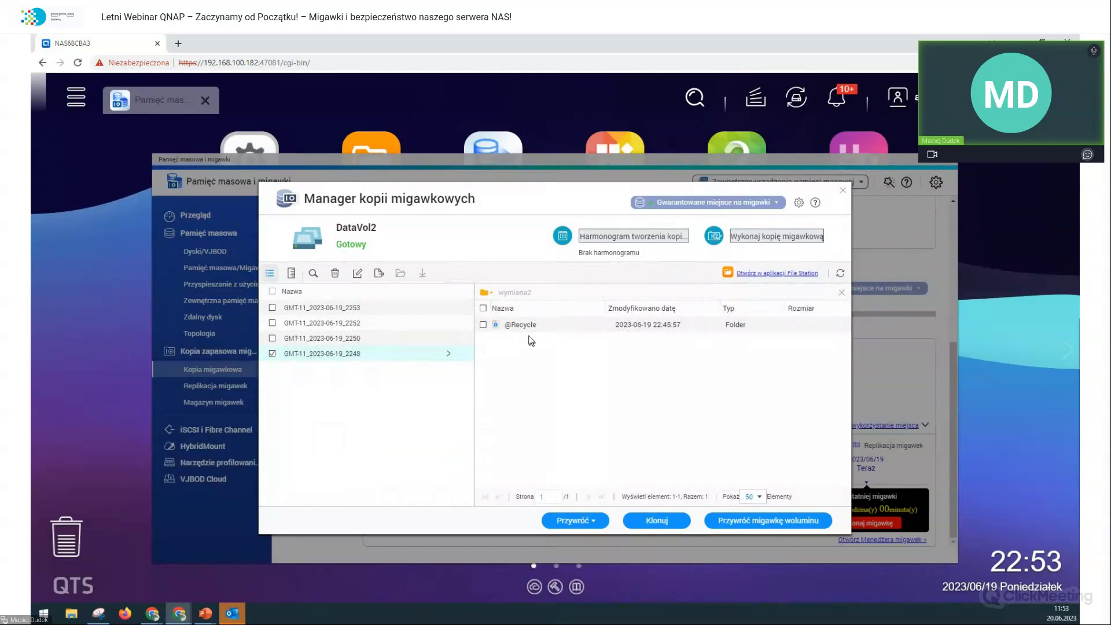
pyautogui.click(403, 338)
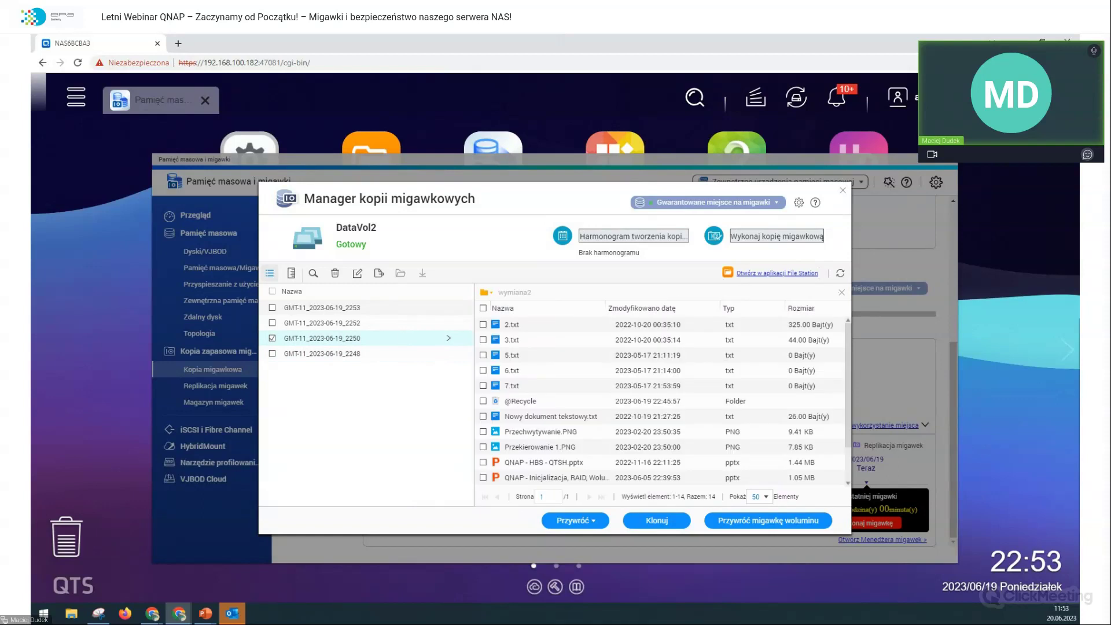
pyautogui.click(518, 362)
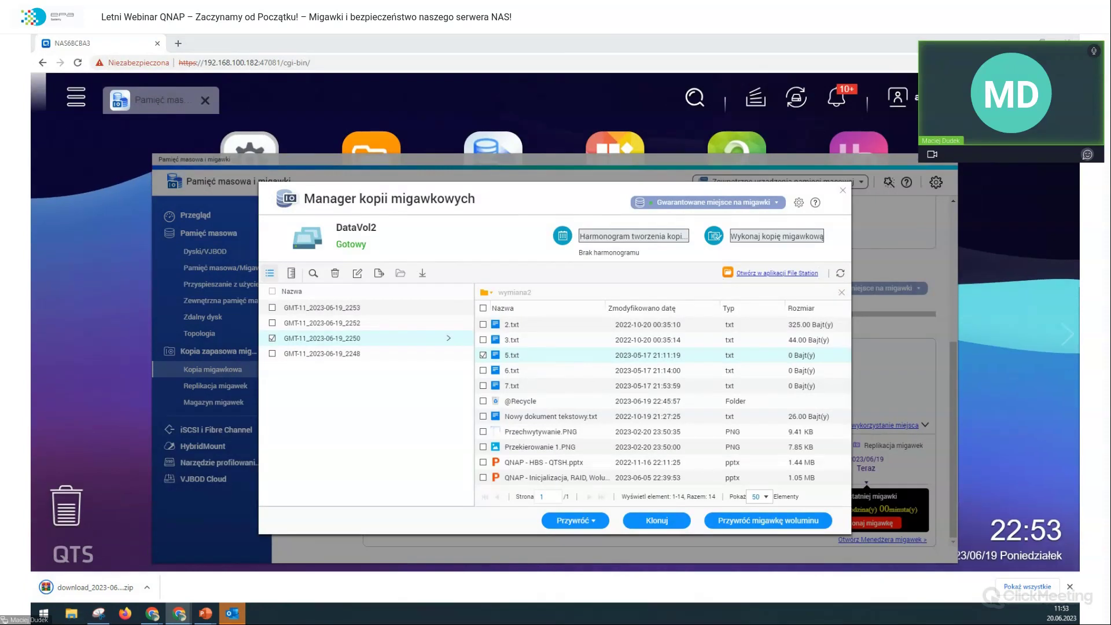
# Step: Open Pobrane in File Explorer, extract the downloaded zip, and select folder download_2023-03-27_11-47-00
pyautogui.click(71, 613)
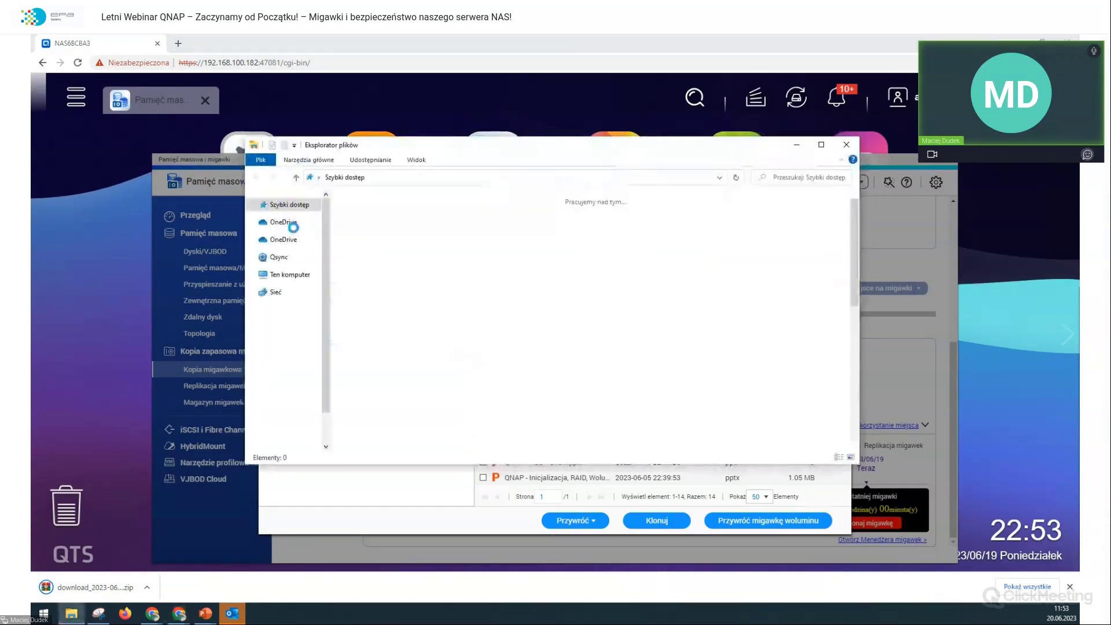
pyautogui.click(292, 231)
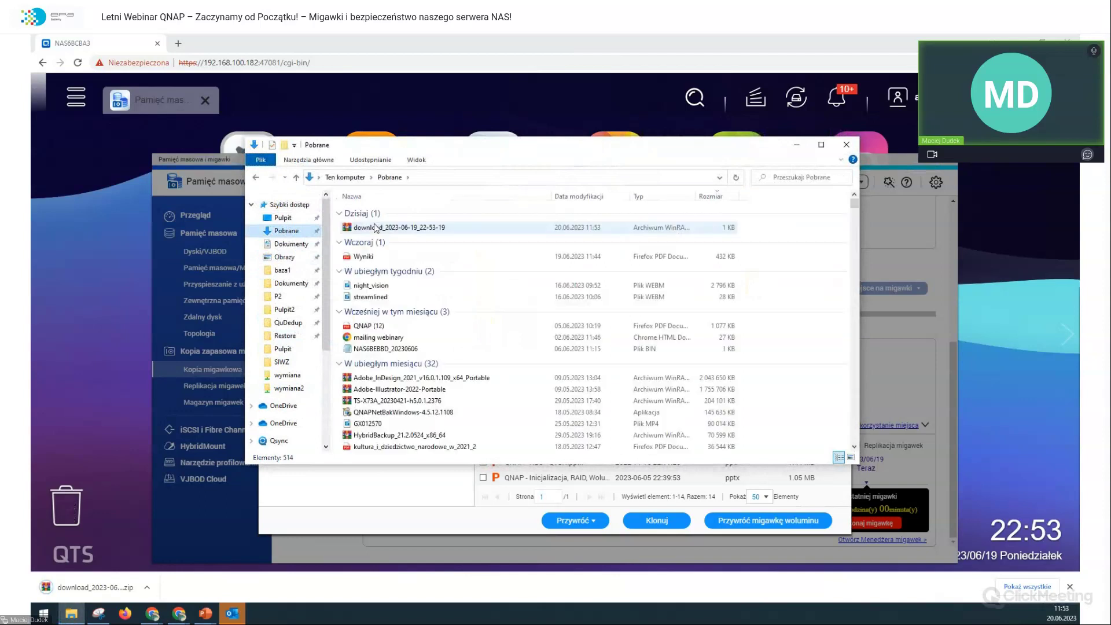
pyautogui.click(373, 226)
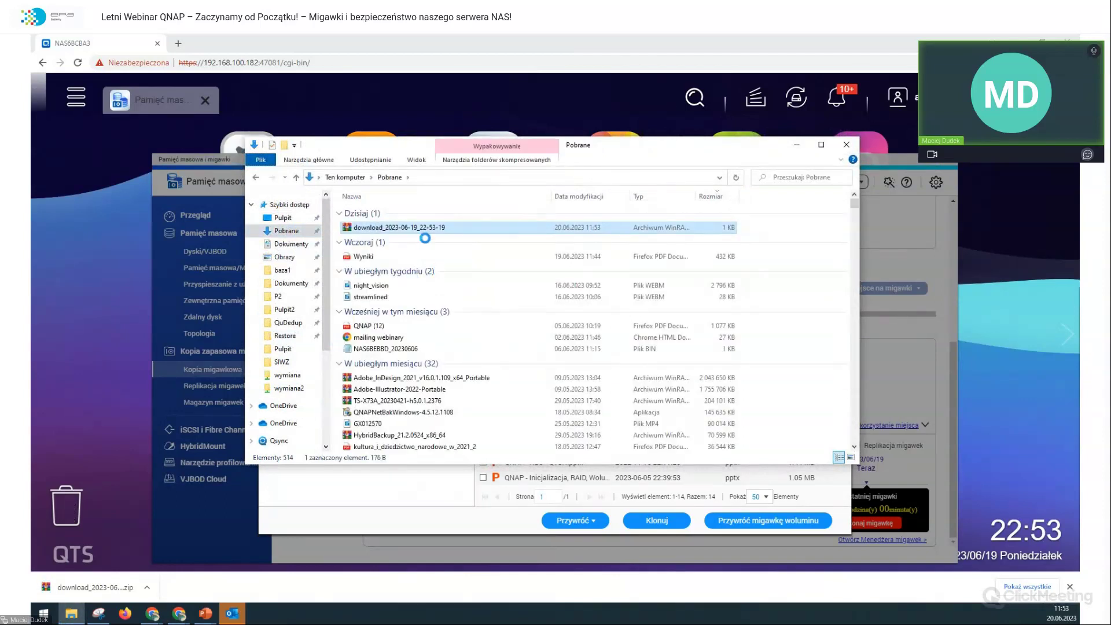
pyautogui.rightClick(433, 230)
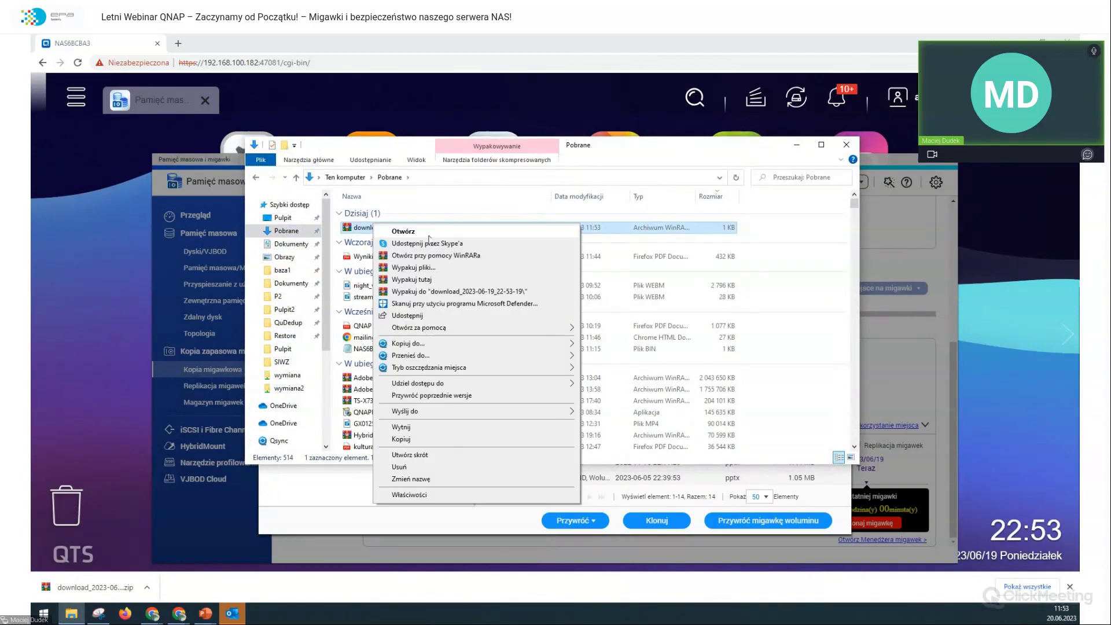
pyautogui.click(415, 281)
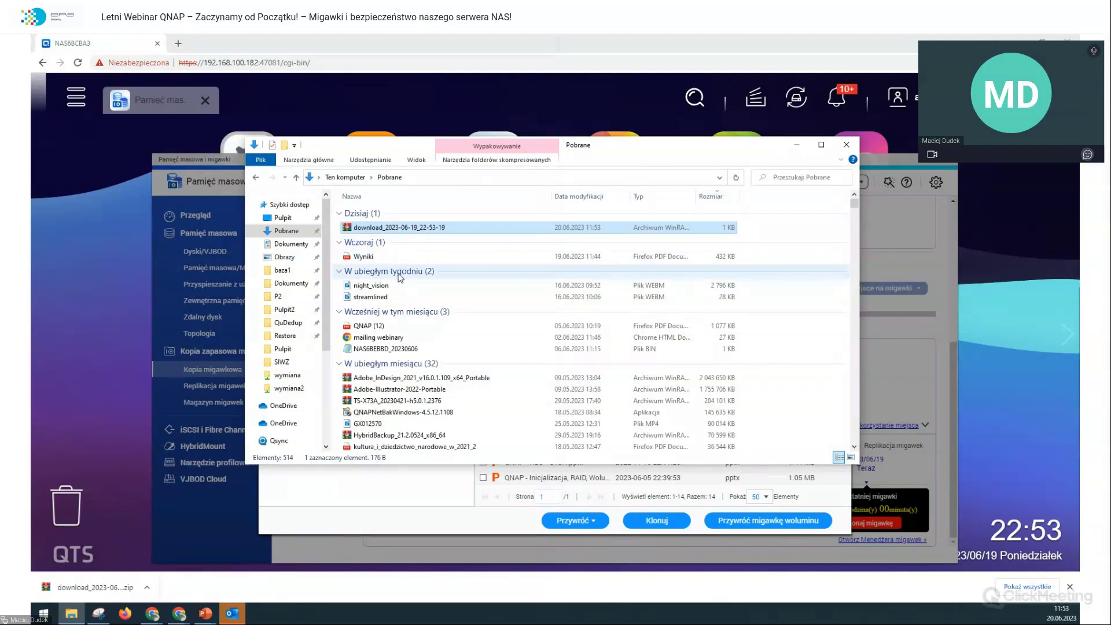
pyautogui.scroll(-15, 395, 266)
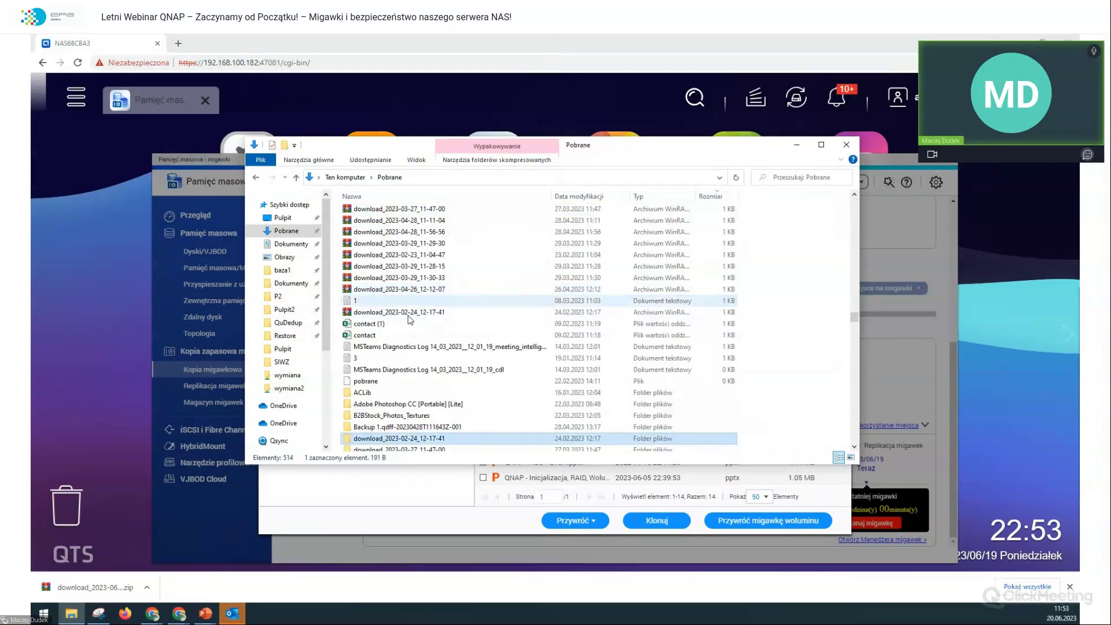
pyautogui.click(399, 449)
# Step: Sort Pobrane by Data modyfikacji and select today's zip download_2023-06-19_22-53-19
pyautogui.scroll(-5, 440, 333)
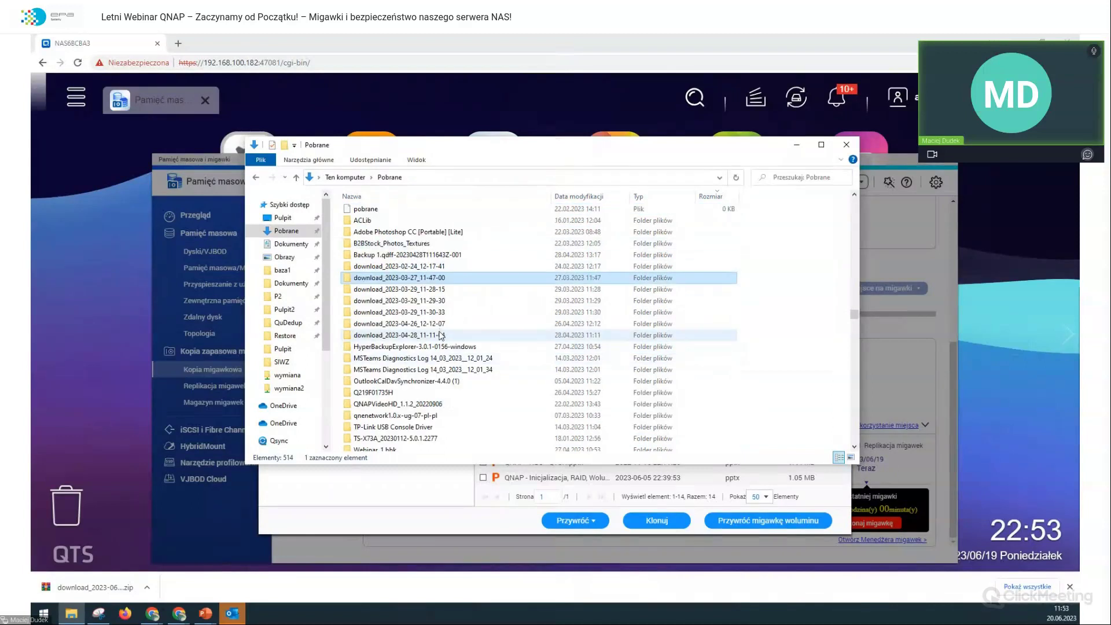
pyautogui.scroll(3, 440, 335)
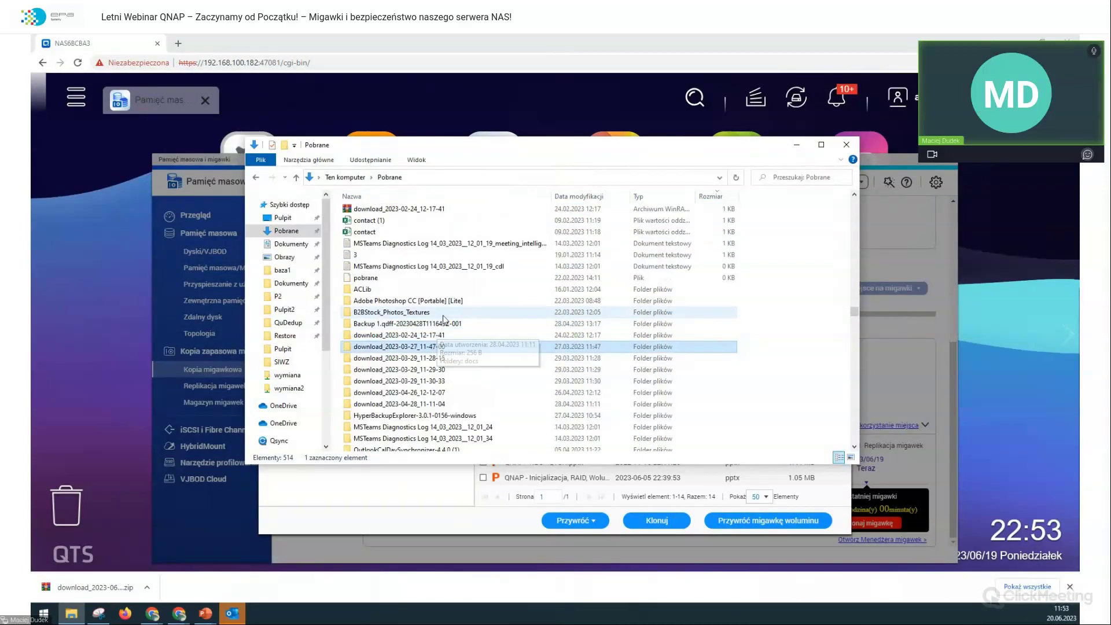
pyautogui.scroll(6, 453, 327)
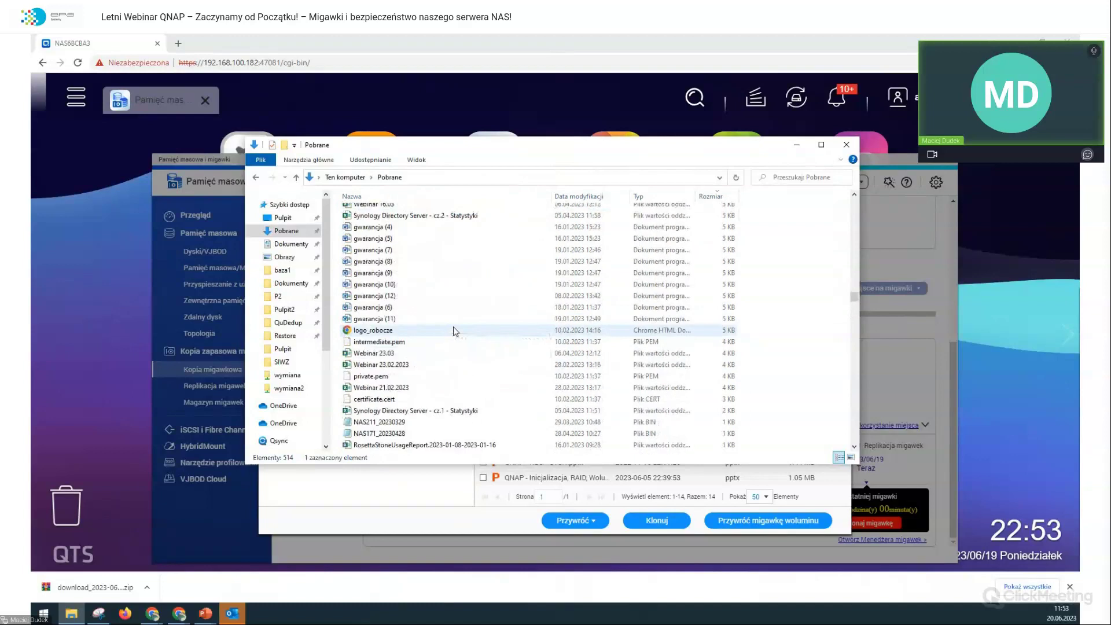
pyautogui.scroll(10, 453, 327)
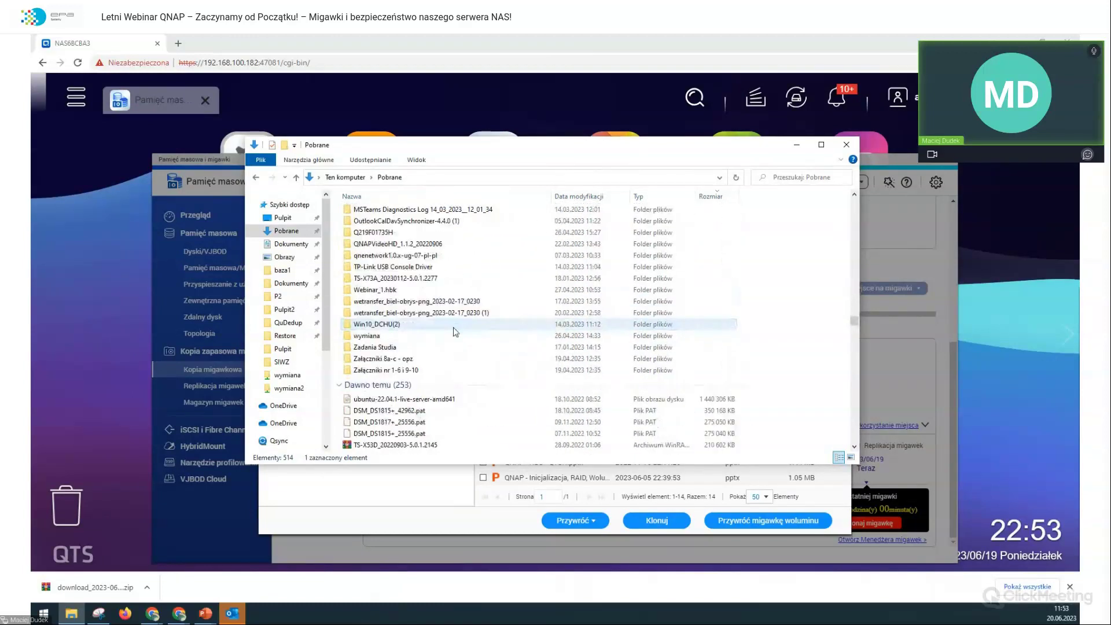
pyautogui.scroll(5, 509, 298)
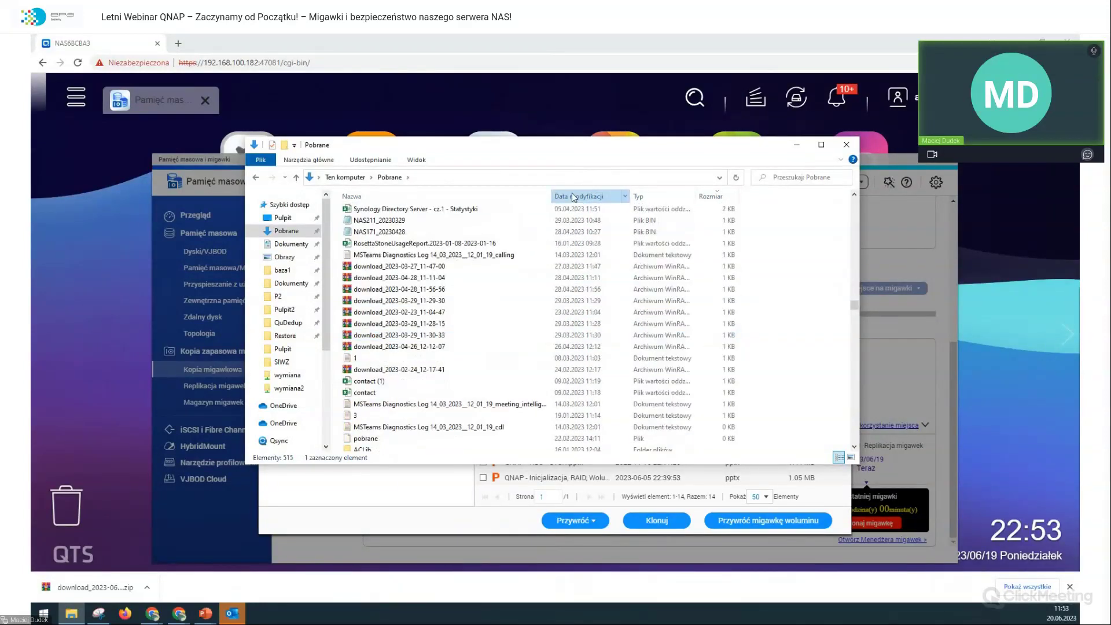
pyautogui.moveTo(854, 311); pyautogui.dragTo(849, 200)
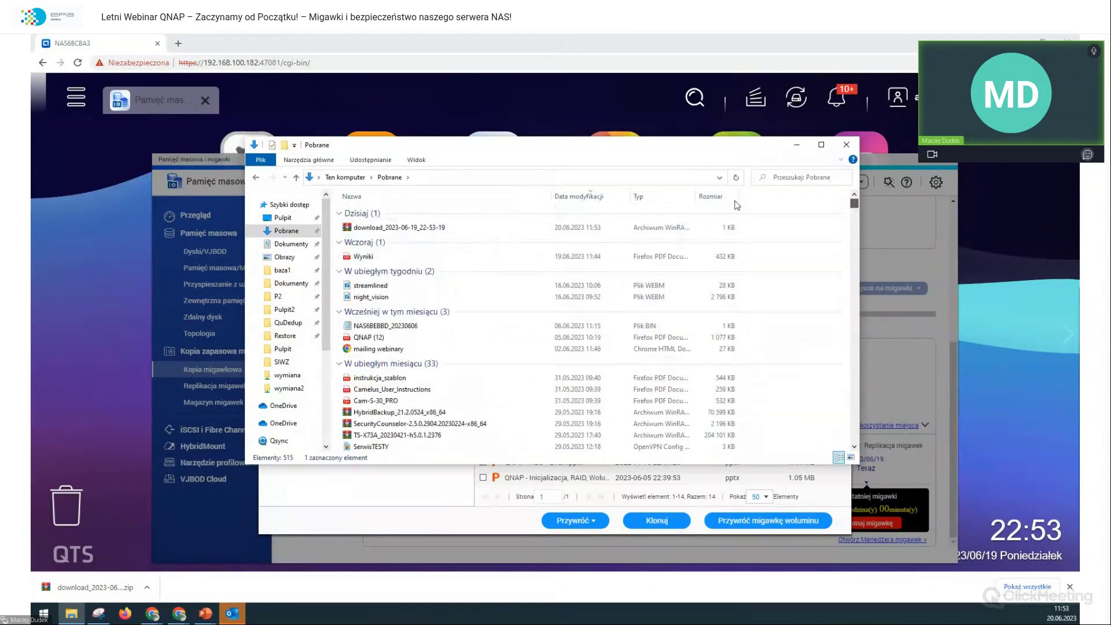
pyautogui.click(571, 196)
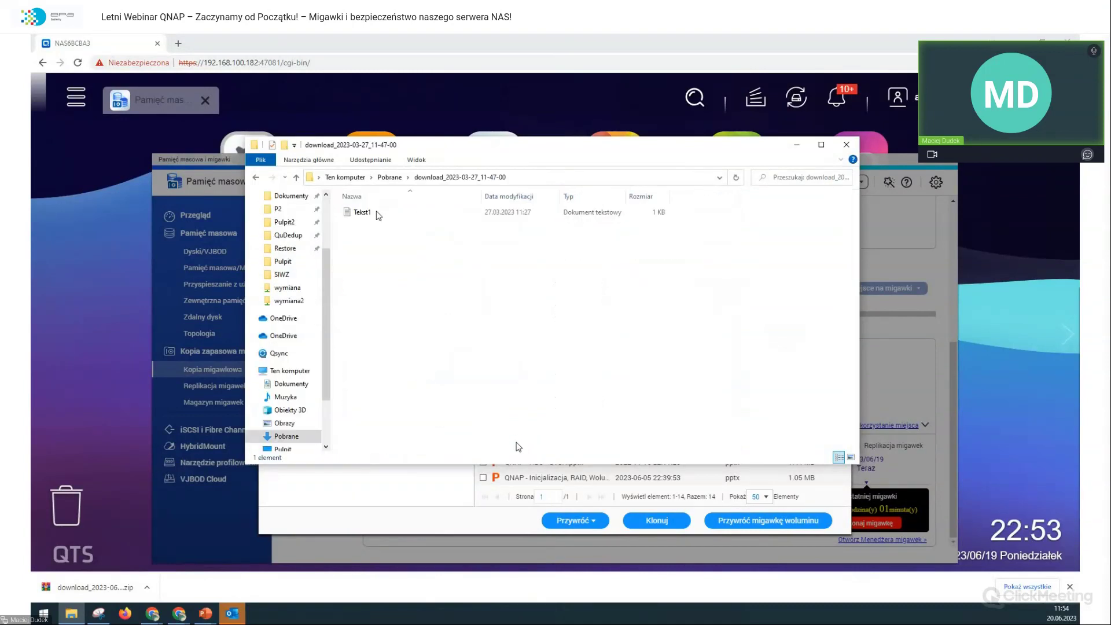
pyautogui.click(384, 180)
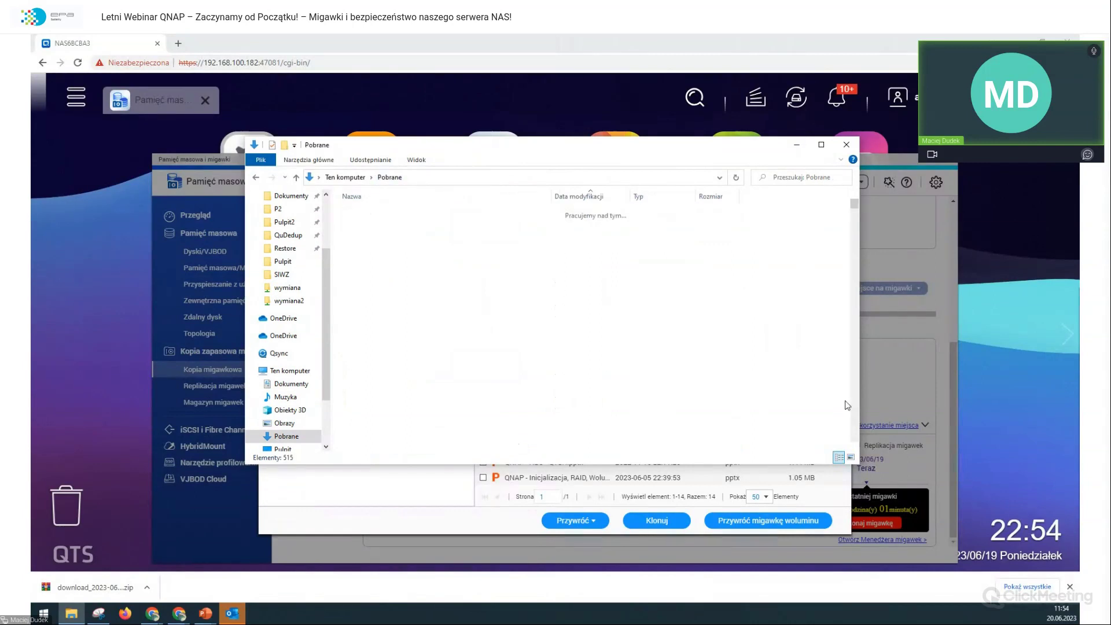
pyautogui.moveTo(852, 317); pyautogui.dragTo(833, 208)
pyautogui.scroll(-1, 684, 284)
pyautogui.scroll(1, 684, 283)
pyautogui.moveTo(855, 203); pyautogui.dragTo(851, 457)
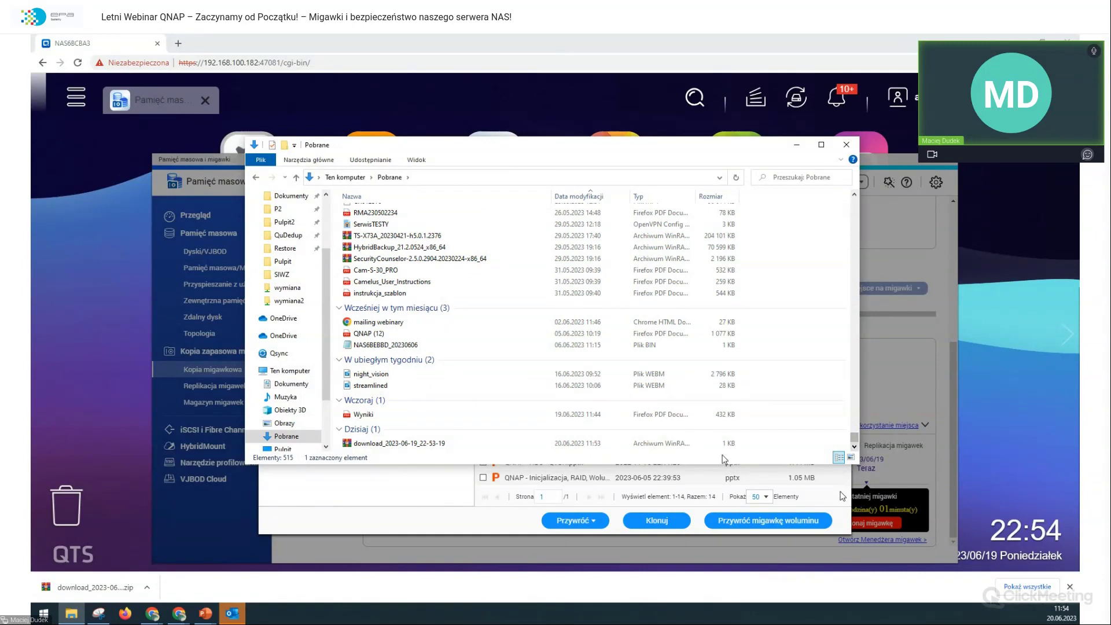
pyautogui.click(463, 444)
# Step: Open the downloaded zip in WinRAR and view its empty 5.txt (0 bytes)
pyautogui.doubleClick(461, 443)
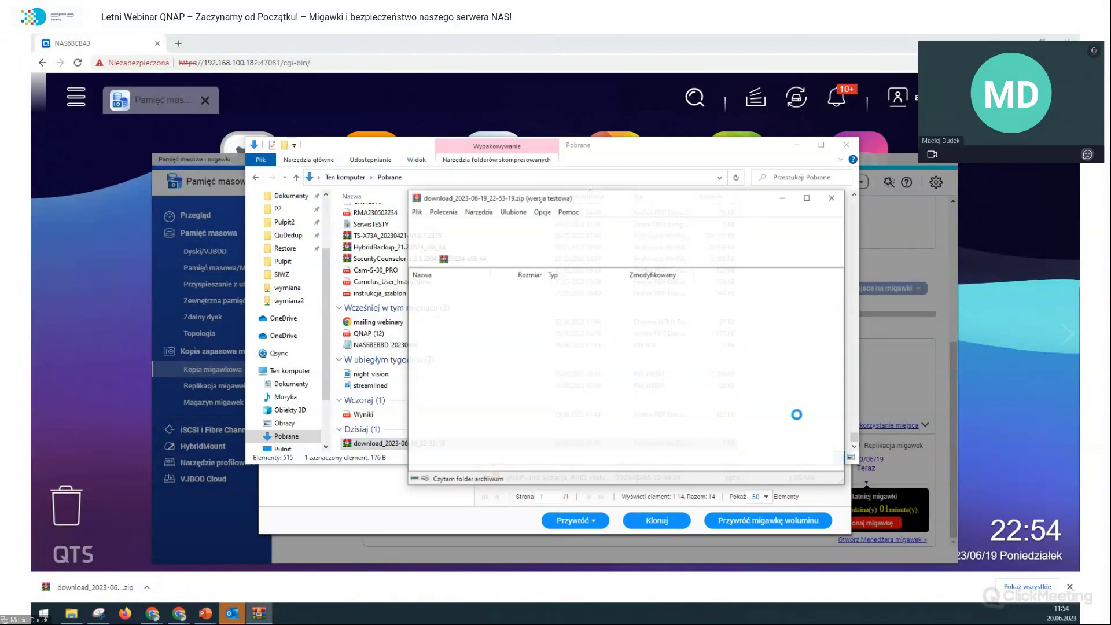
pyautogui.click(673, 352)
pyautogui.click(442, 296)
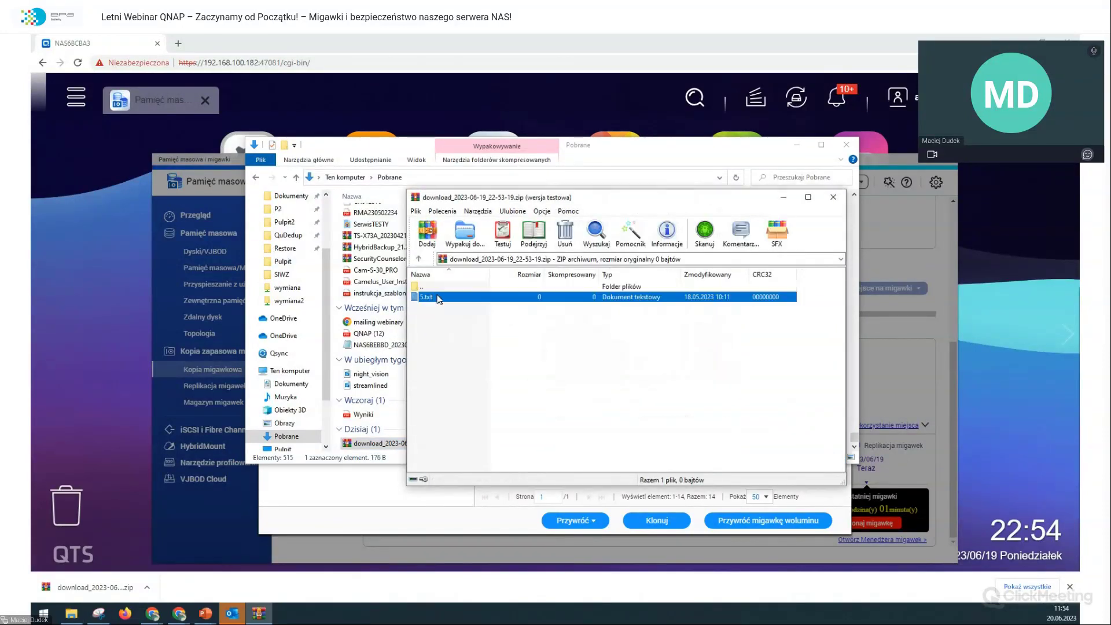
pyautogui.doubleClick(442, 296)
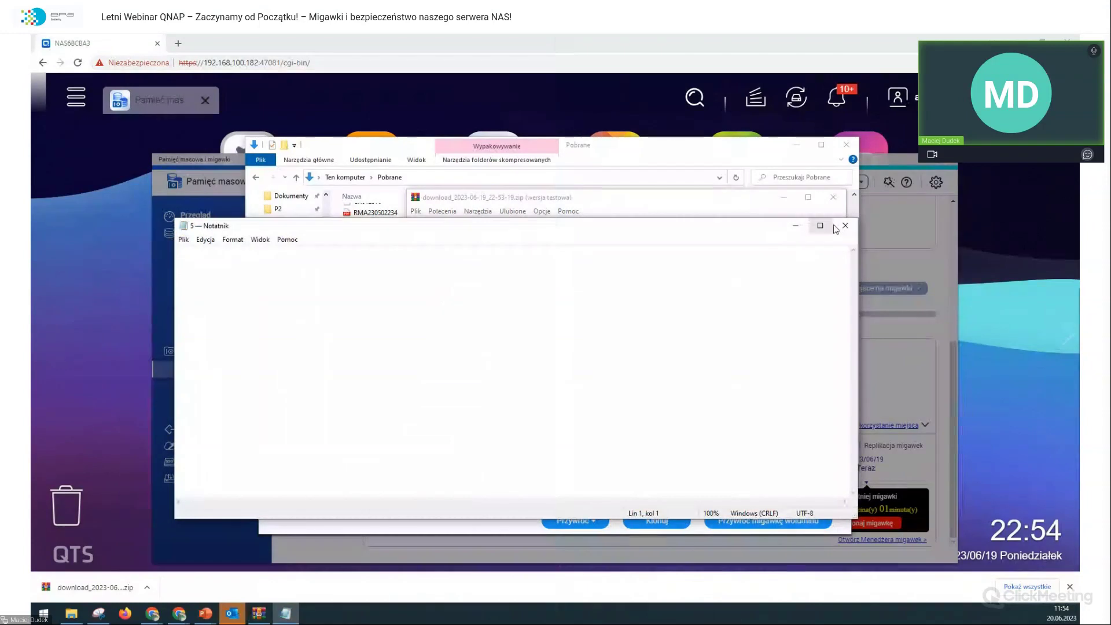
# Step: Close Notepad, the WinRAR archive window and the Pobrane Explorer window
pyautogui.click(844, 226)
pyautogui.click(833, 197)
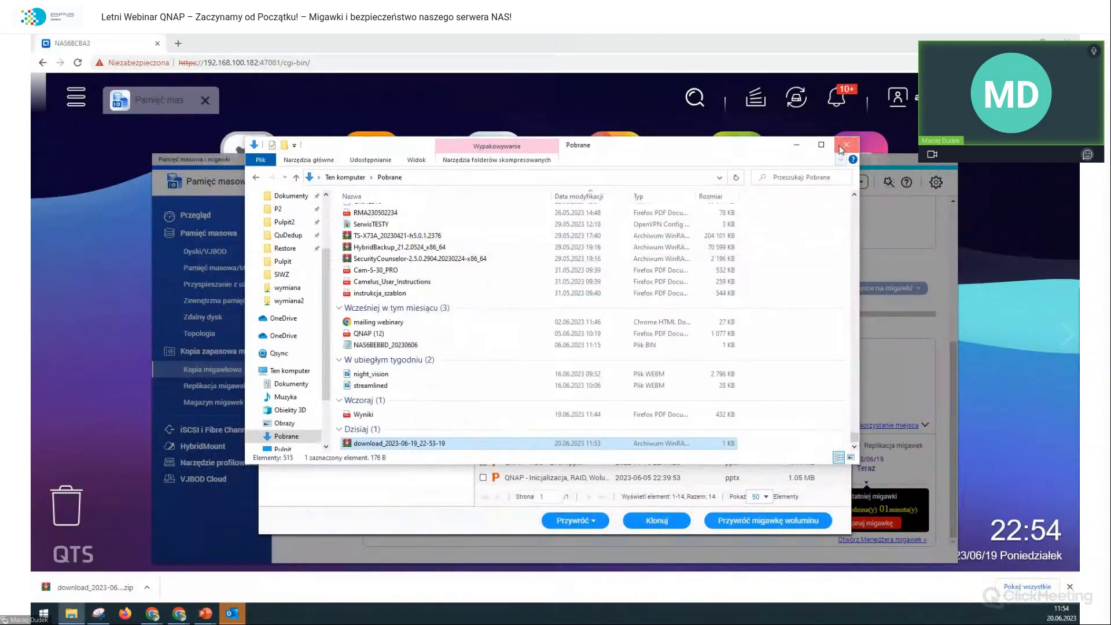
pyautogui.click(846, 145)
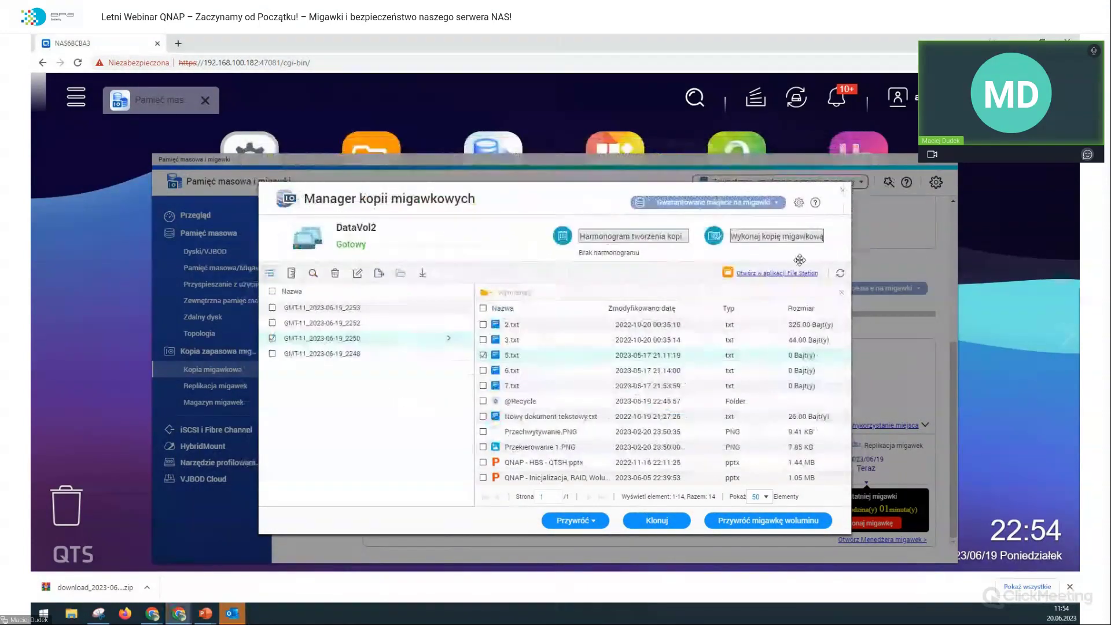
# Step: Drag 5.txt (12 bytes) from snapshot GMT-11_2023-06-19_2252 to the PC and bring up File Explorer
pyautogui.click(366, 322)
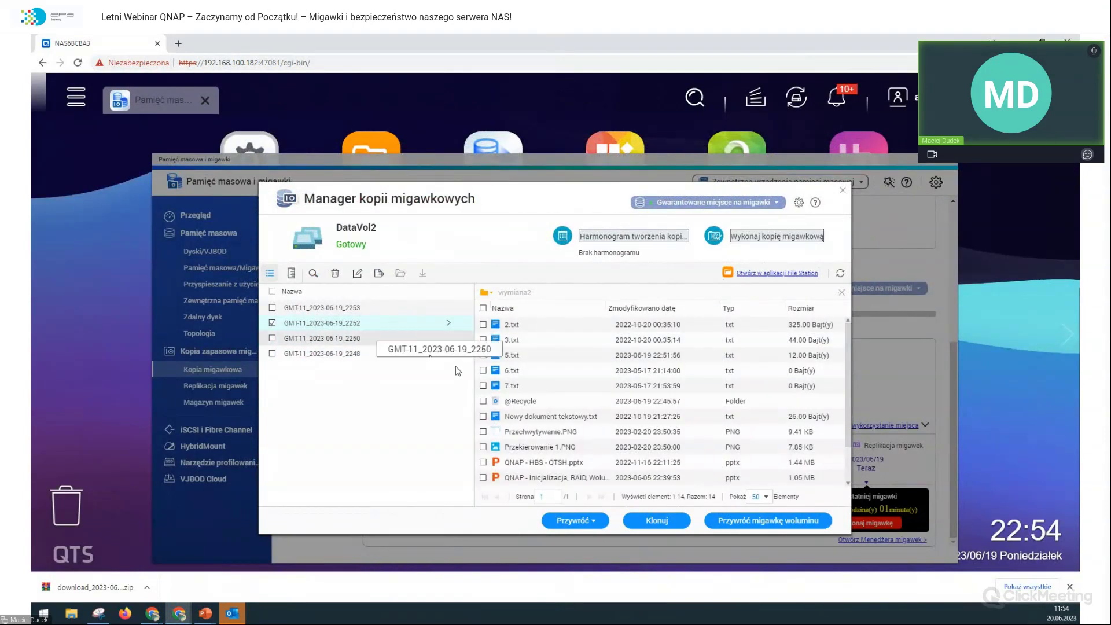
pyautogui.click(579, 355)
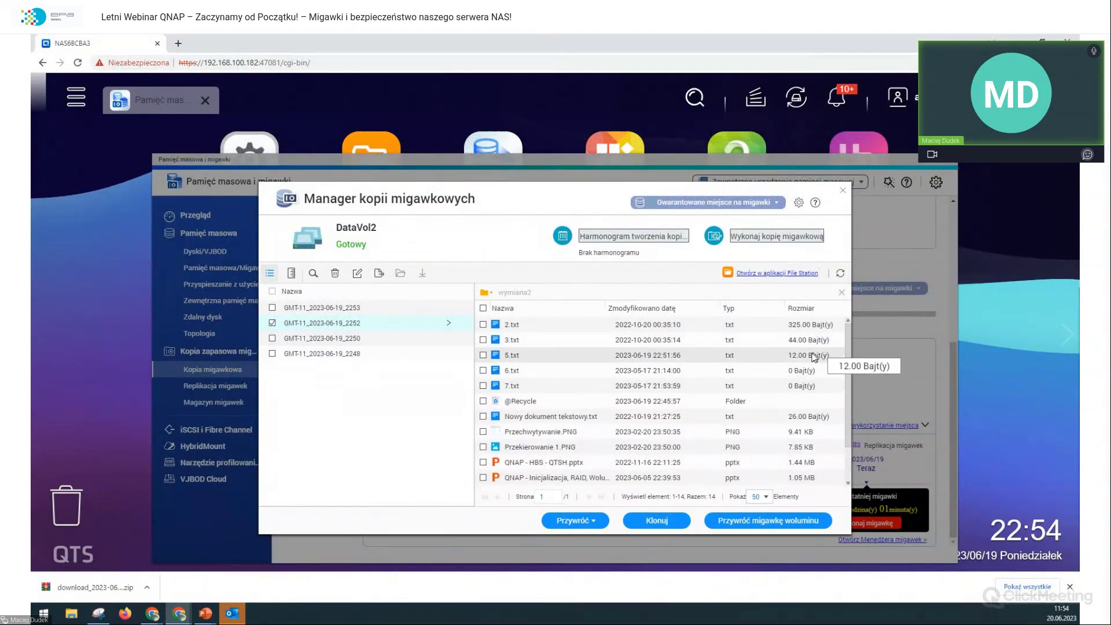
pyautogui.moveTo(795, 359); pyautogui.dragTo(391, 404)
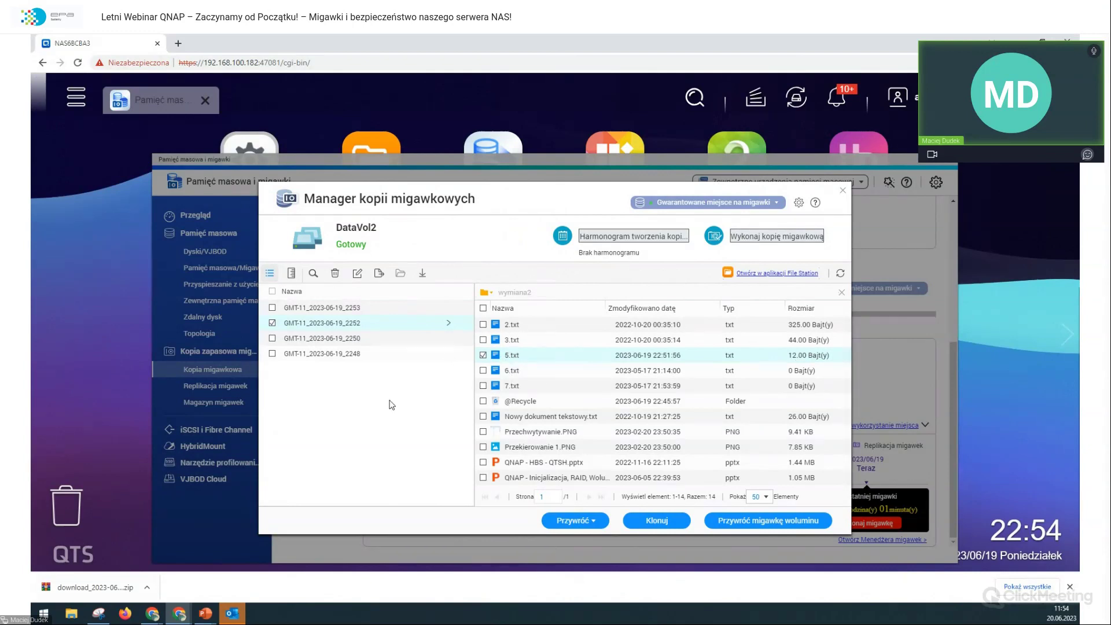
pyautogui.moveTo(512, 359); pyautogui.dragTo(63, 620)
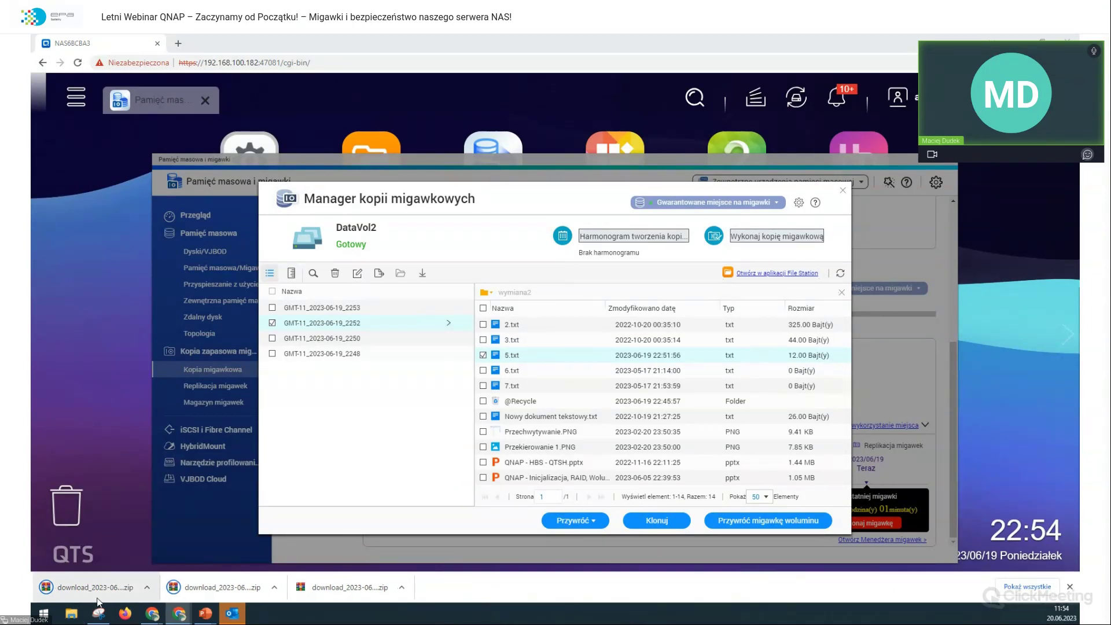
pyautogui.click(76, 615)
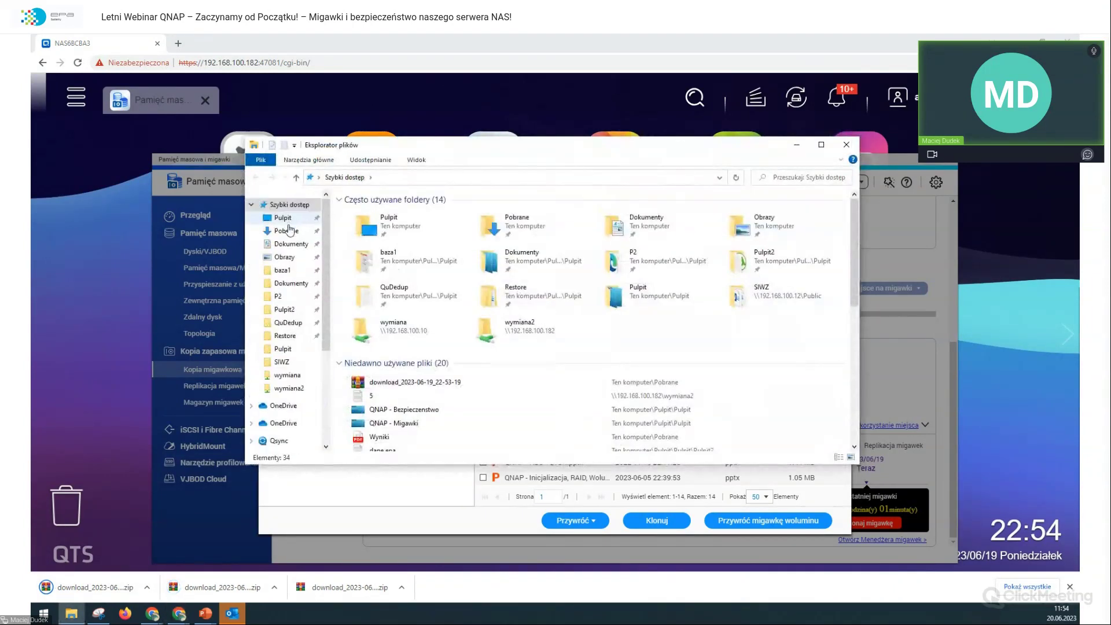
# Step: Sort Pobrane newest first and open zip download_2023-06-19_22-54-38
pyautogui.click(287, 230)
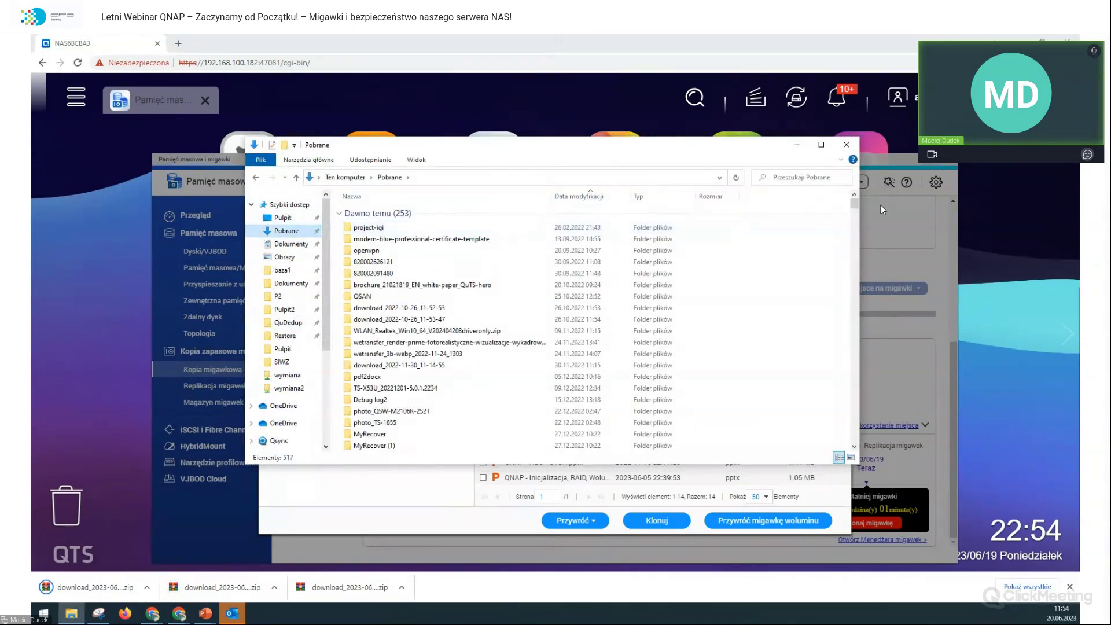
pyautogui.click(589, 197)
pyautogui.click(488, 229)
pyautogui.doubleClick(488, 229)
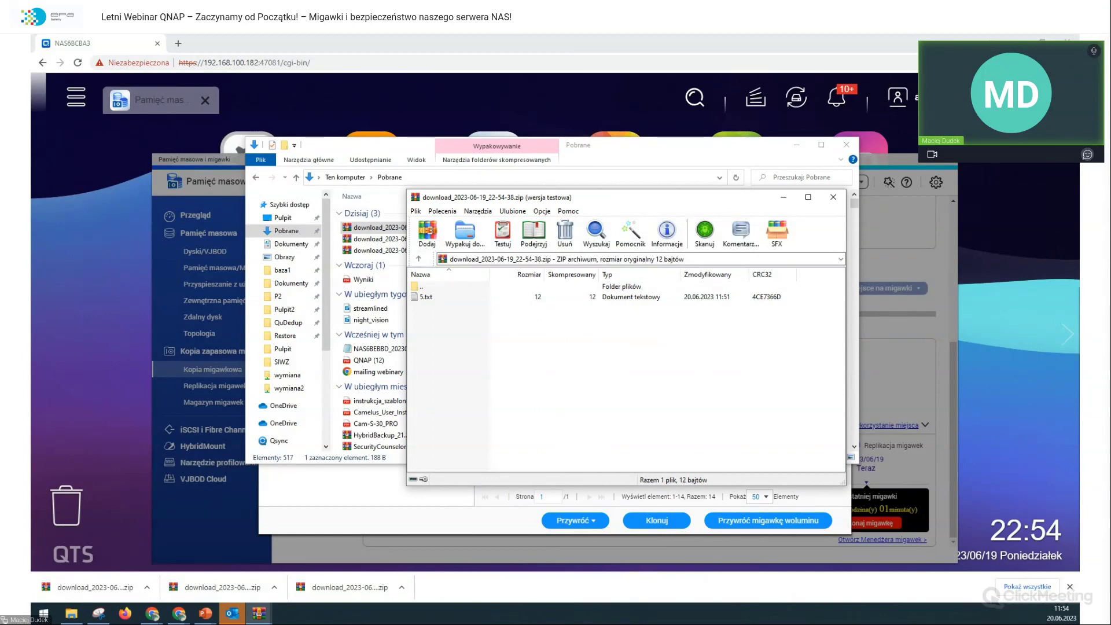
# Step: View 5.txt reading 'QNAP TS-253E', then close Notepad and WinRAR
pyautogui.doubleClick(486, 296)
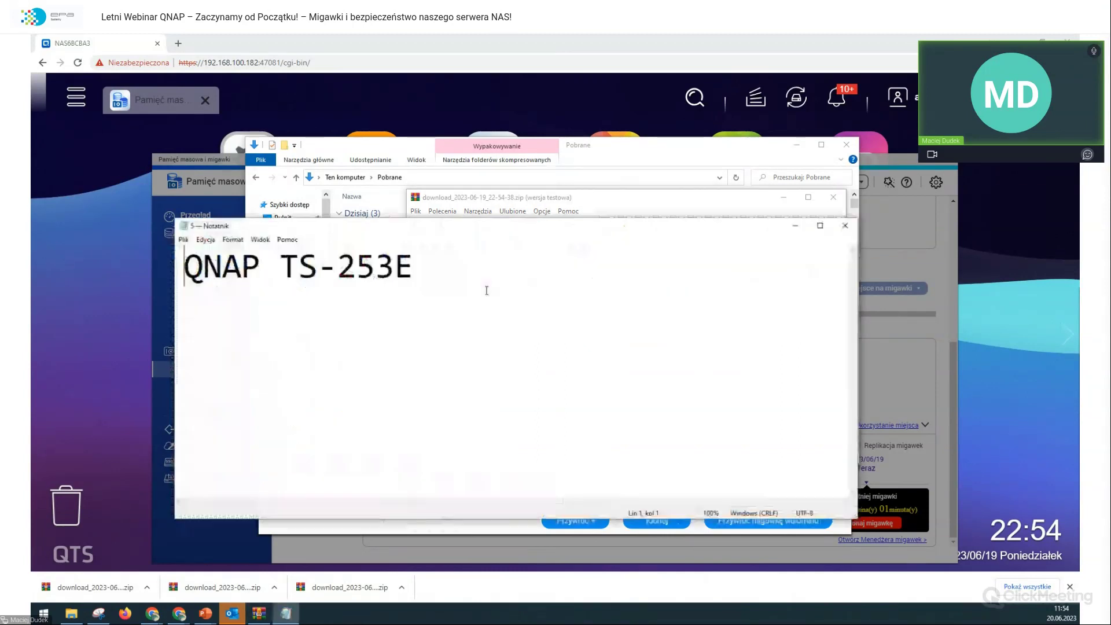
pyautogui.hotkey('ctrl', 'a')
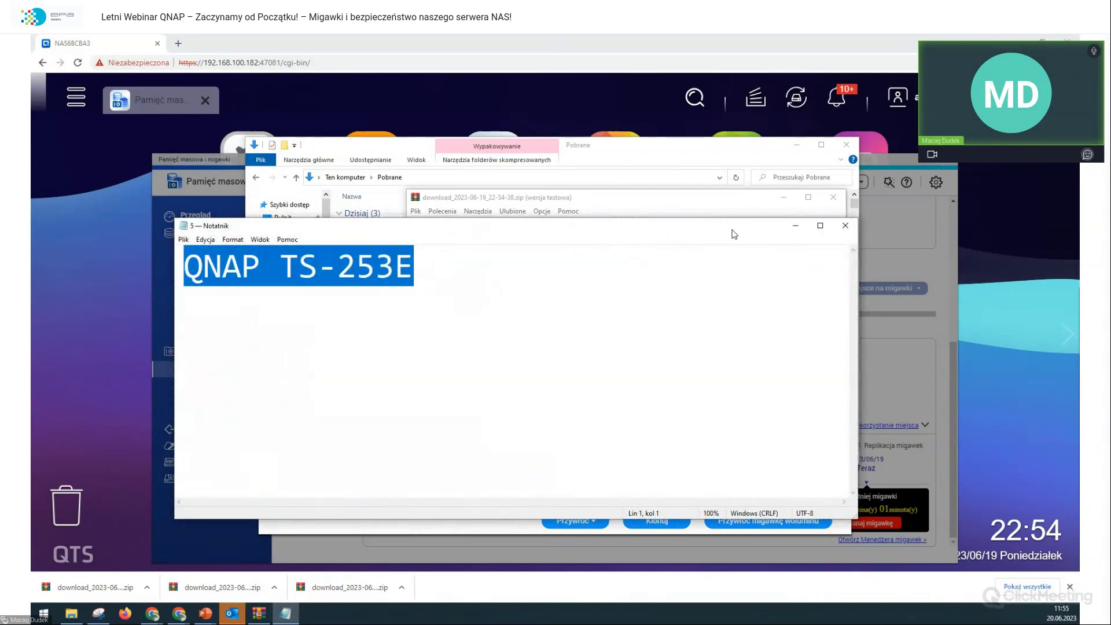
pyautogui.click(844, 225)
pyautogui.click(833, 197)
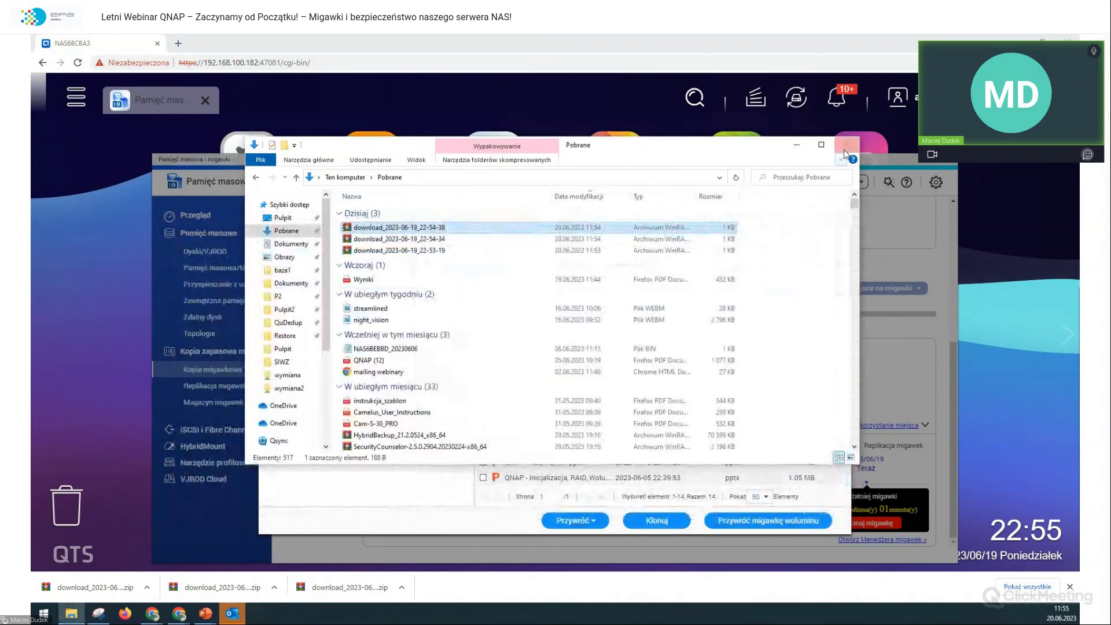
# Step: Close Explorer, download 5.txt (15 bytes) from snapshot GMT-11_2023-06-19_2253, and reopen Explorer with Win+E
pyautogui.click(846, 144)
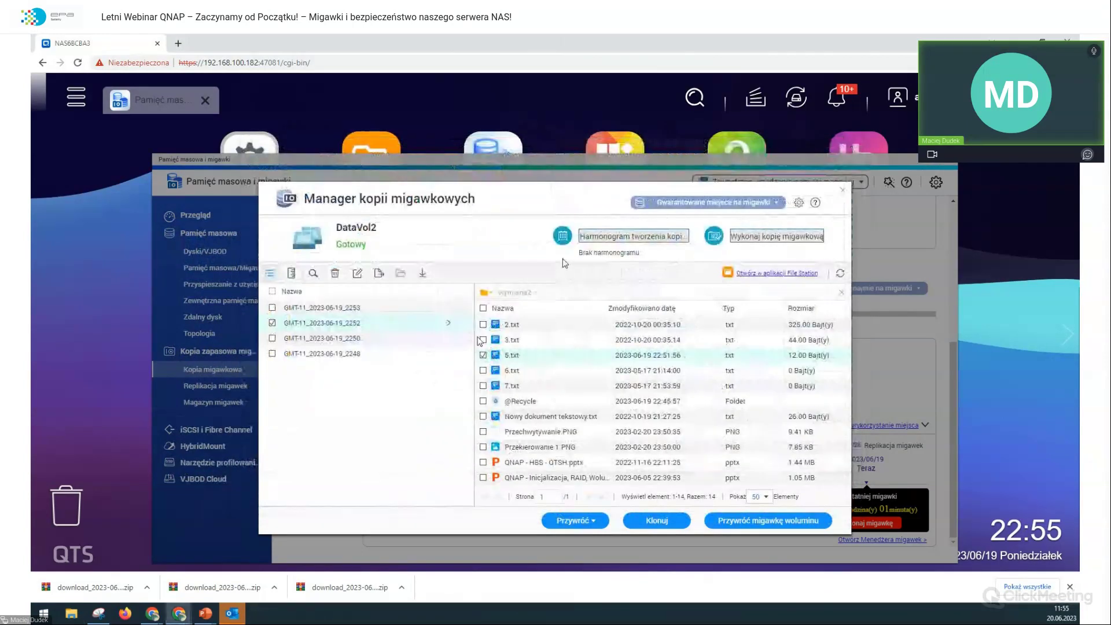
pyautogui.click(391, 310)
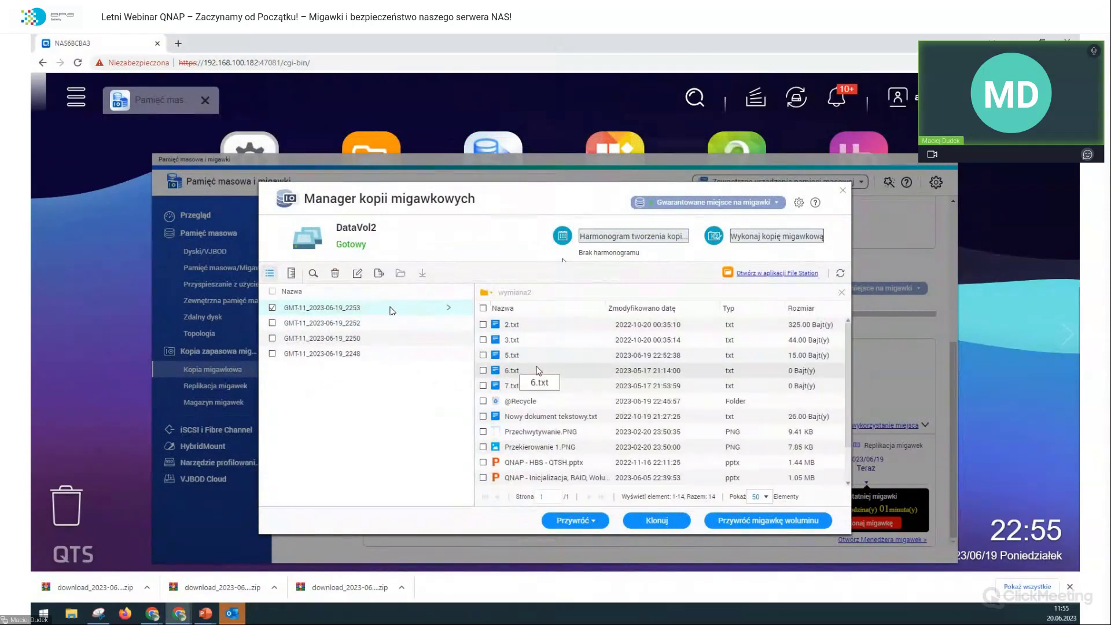
pyautogui.click(497, 355)
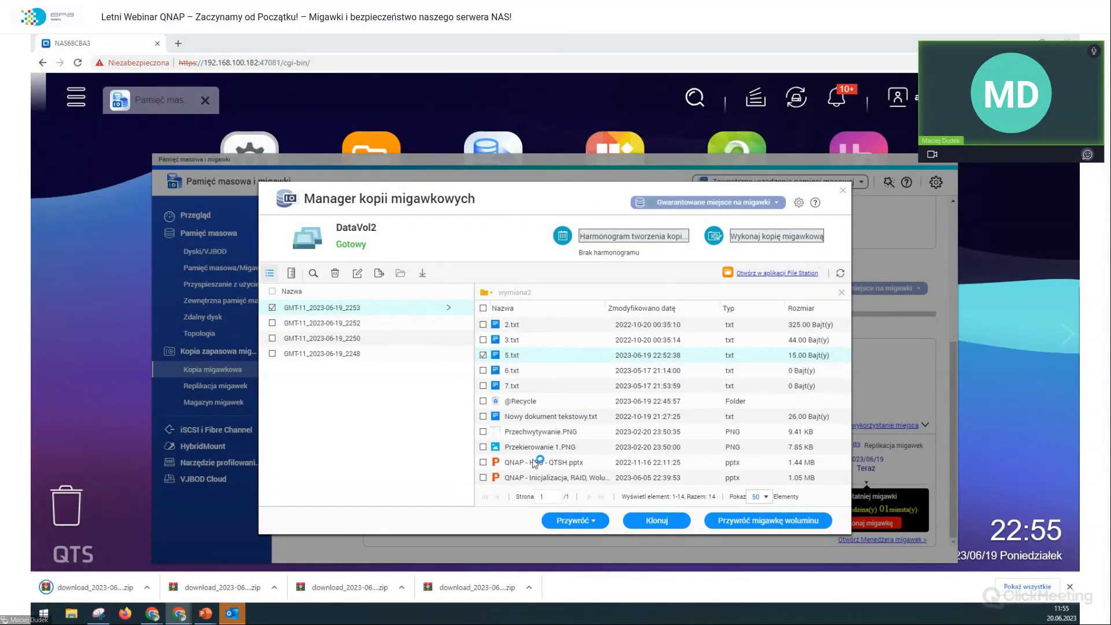
pyautogui.press('super+e')
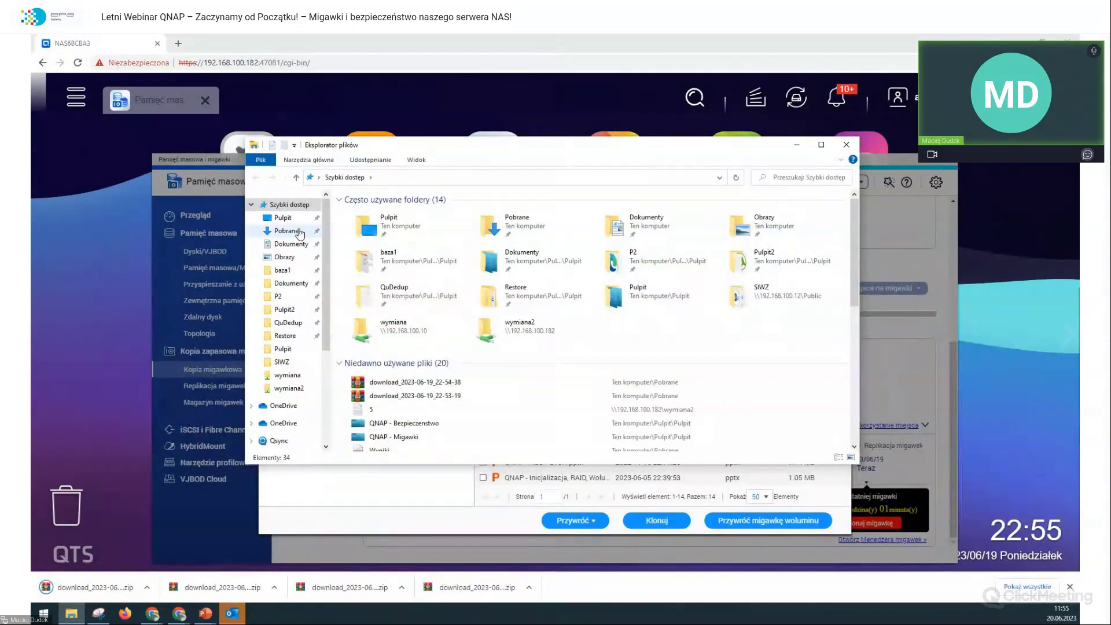
# Step: Open zip download_2023-06-19_22-55-10 from Pobrane and view its 5.txt reading 'QNAP TS-253E-8G'
pyautogui.click(299, 231)
pyautogui.click(387, 231)
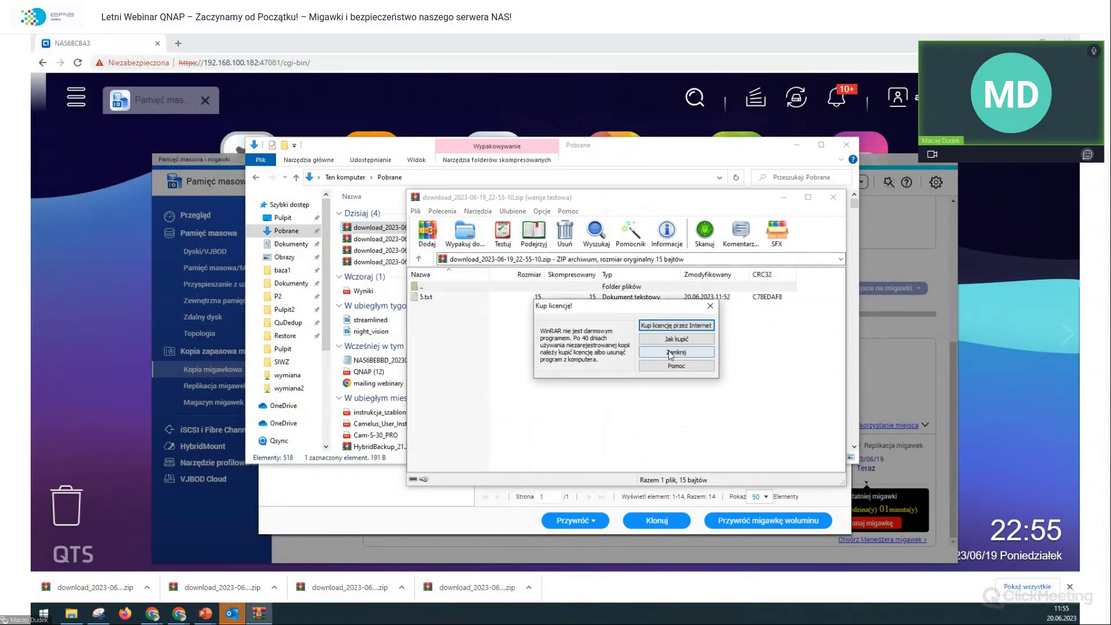
pyautogui.click(676, 352)
pyautogui.doubleClick(428, 296)
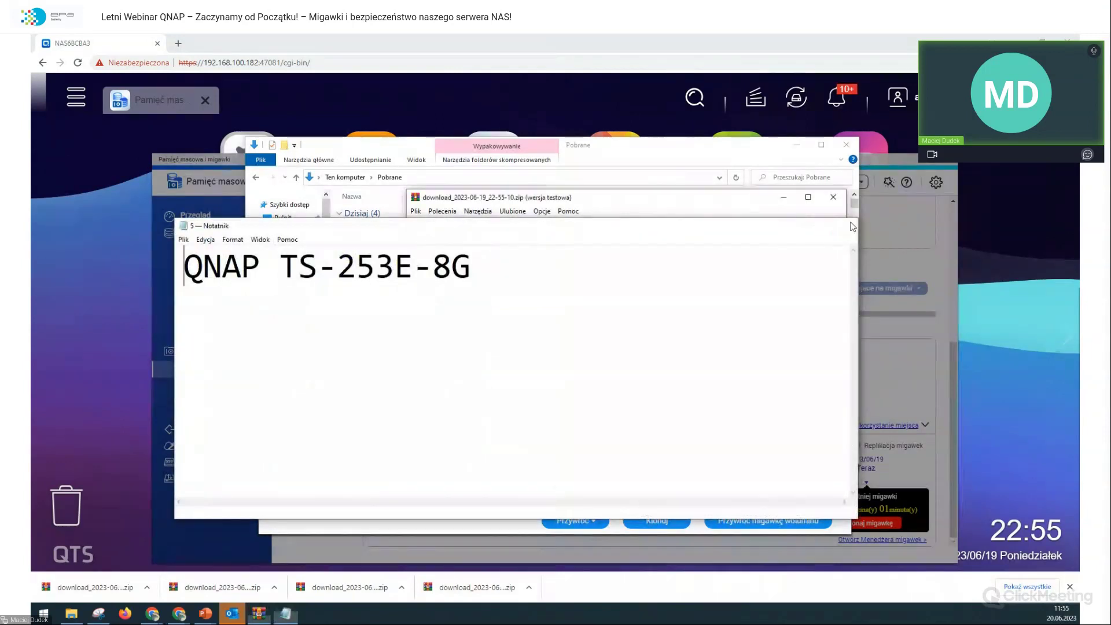
# Step: Close Notepad, WinRAR, Explorer and Control Panel, dismissing the HybridDesk Station prompt
pyautogui.click(848, 226)
pyautogui.click(845, 145)
pyautogui.click(711, 243)
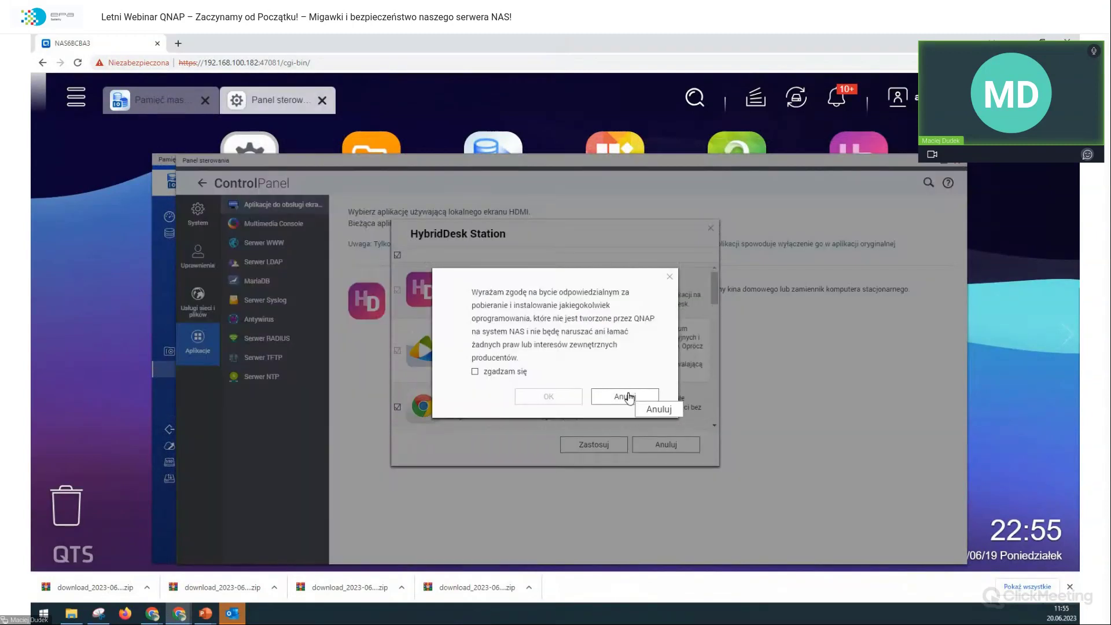
pyautogui.click(626, 392)
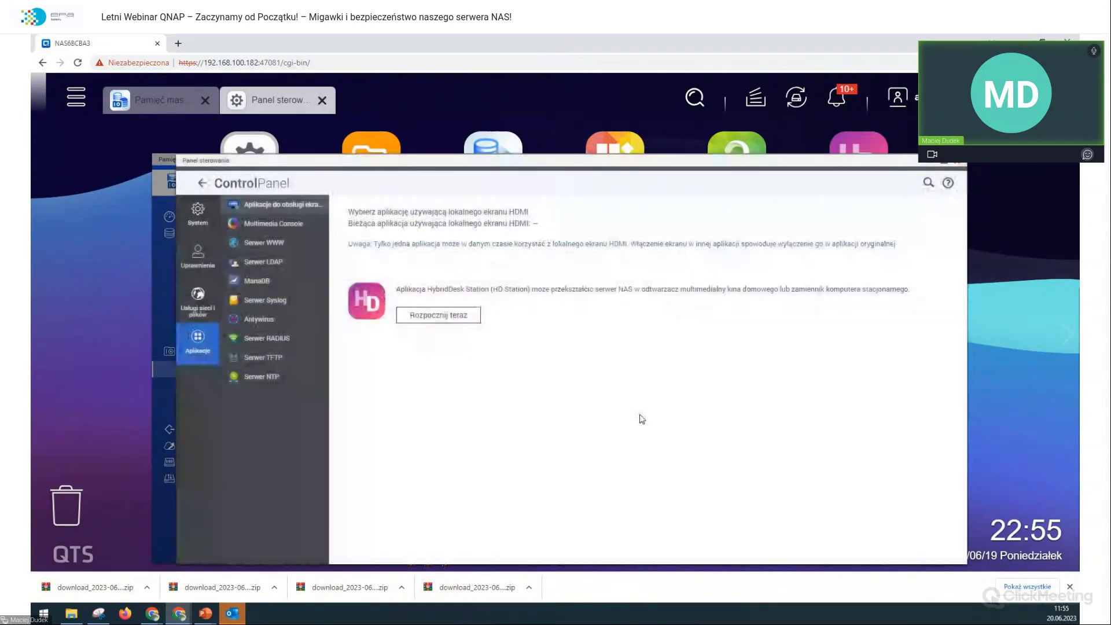
pyautogui.click(957, 161)
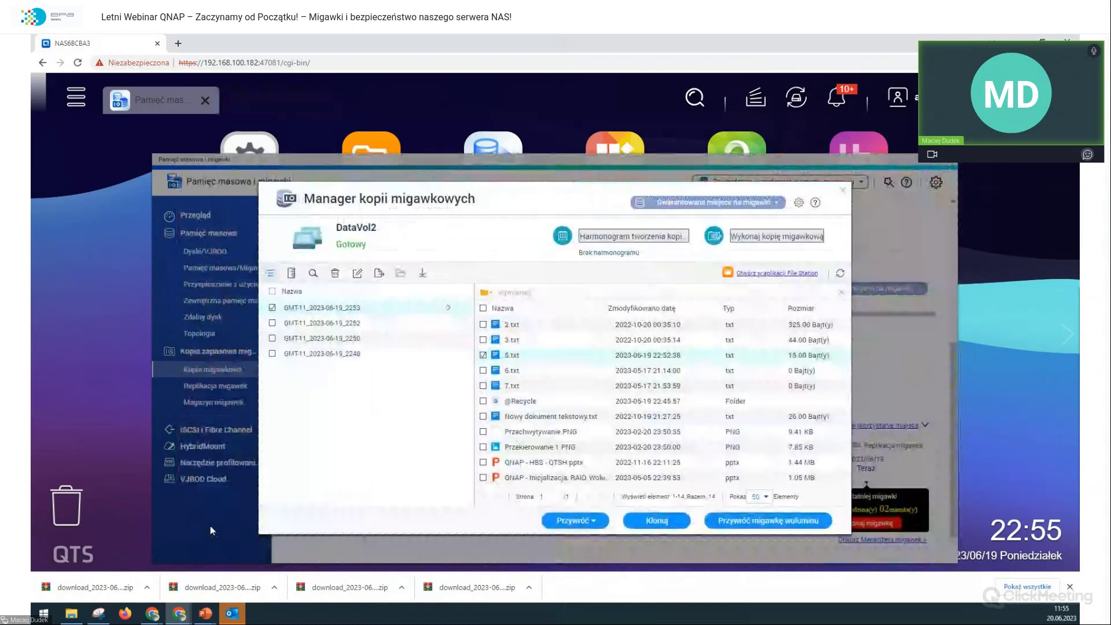
# Step: Navigate Explorer to \\192.168.100.182 and open the wymiana2 share
pyautogui.click(83, 610)
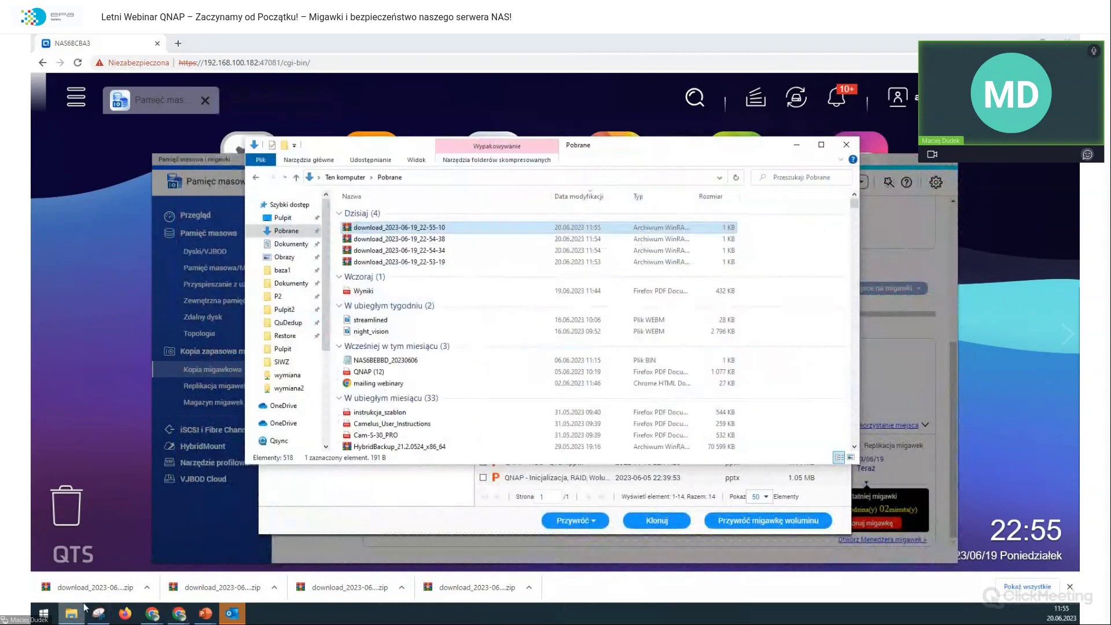
pyautogui.click(442, 175)
pyautogui.write('\\\\192.168.10')
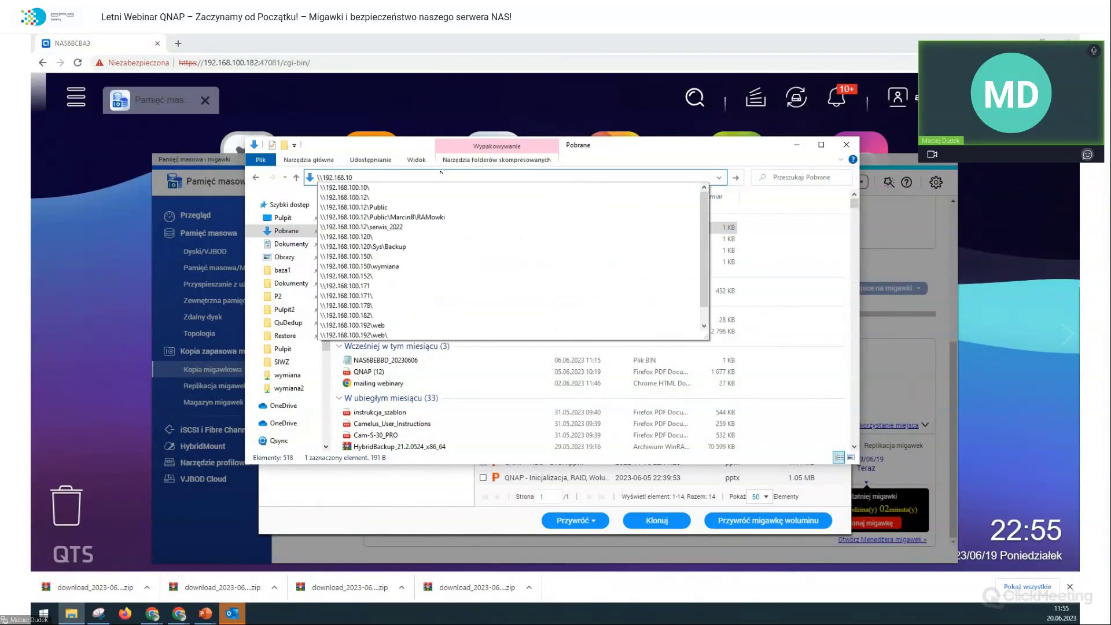
pyautogui.write('0.182')
pyautogui.press('Return')
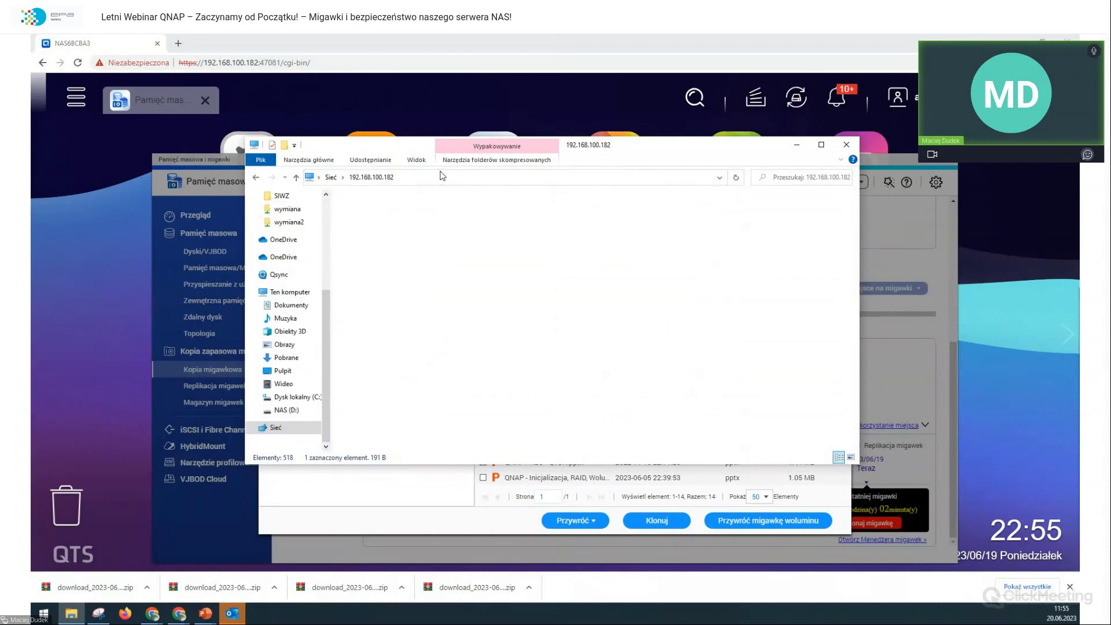
pyautogui.doubleClick(663, 206)
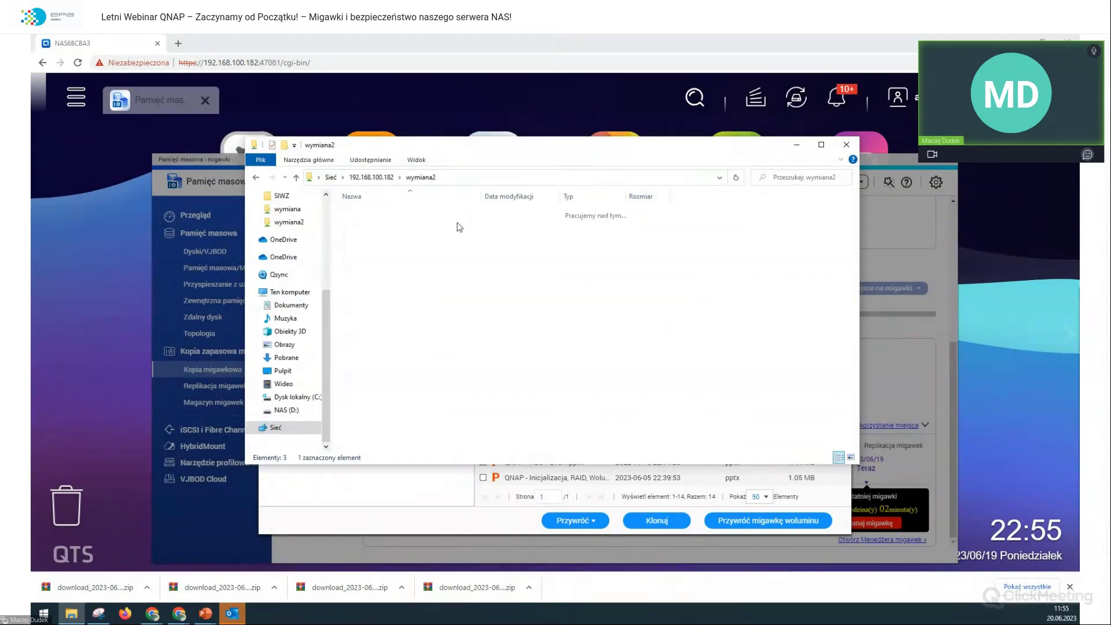
# Step: Open file 5 to confirm it reads 'QNAP TS-253E-8G', close it, and reselect file 5
pyautogui.click(357, 262)
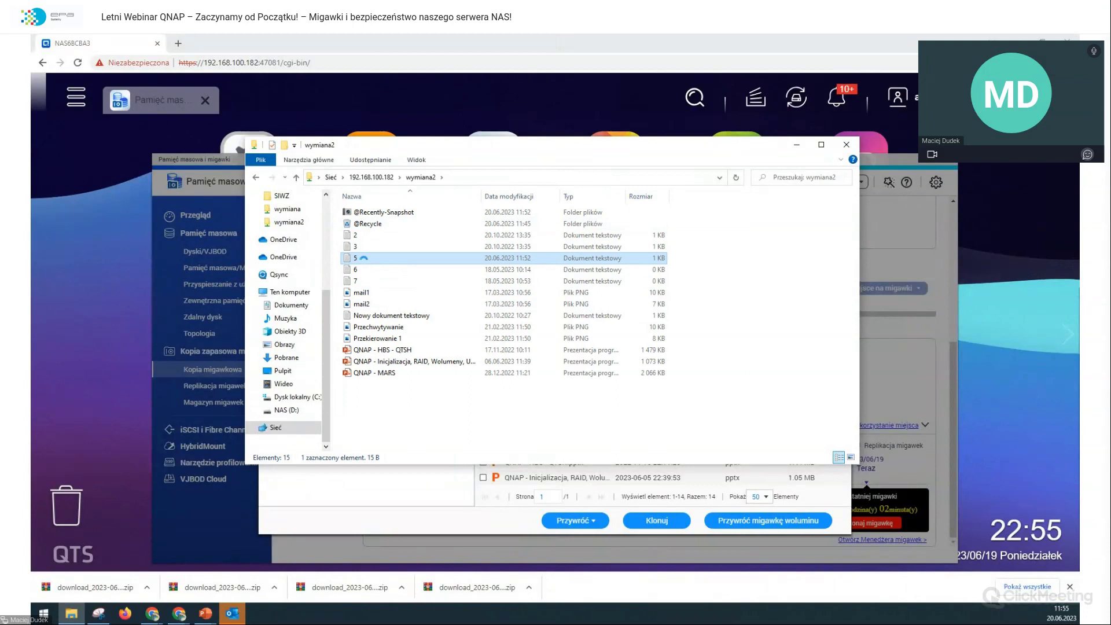
pyautogui.doubleClick(356, 262)
pyautogui.hotkey('ctrl', 'a')
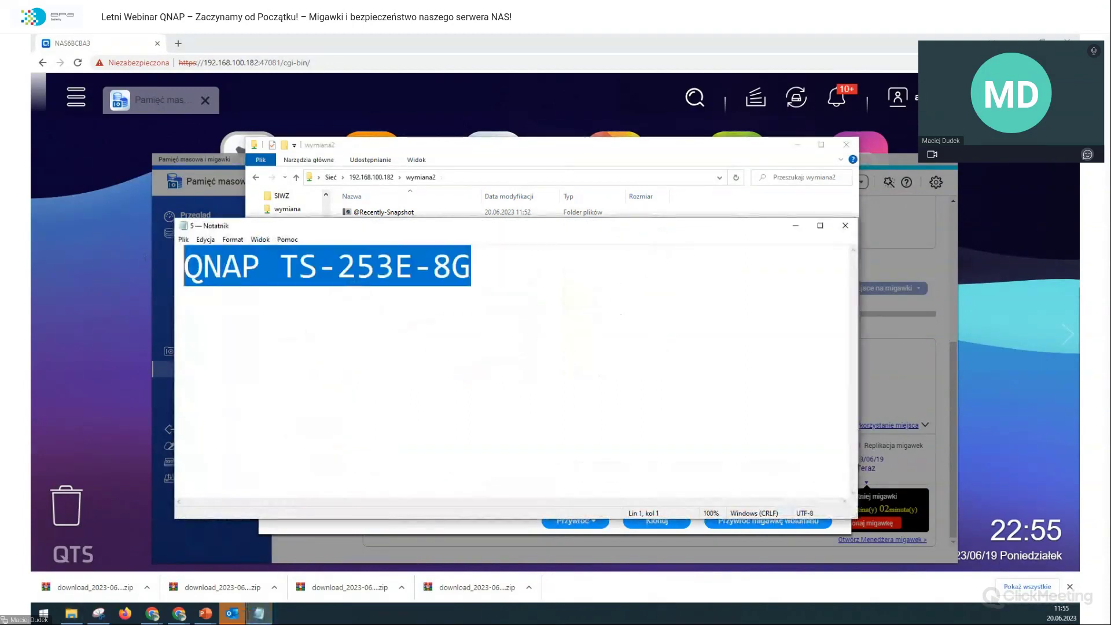
pyautogui.click(845, 225)
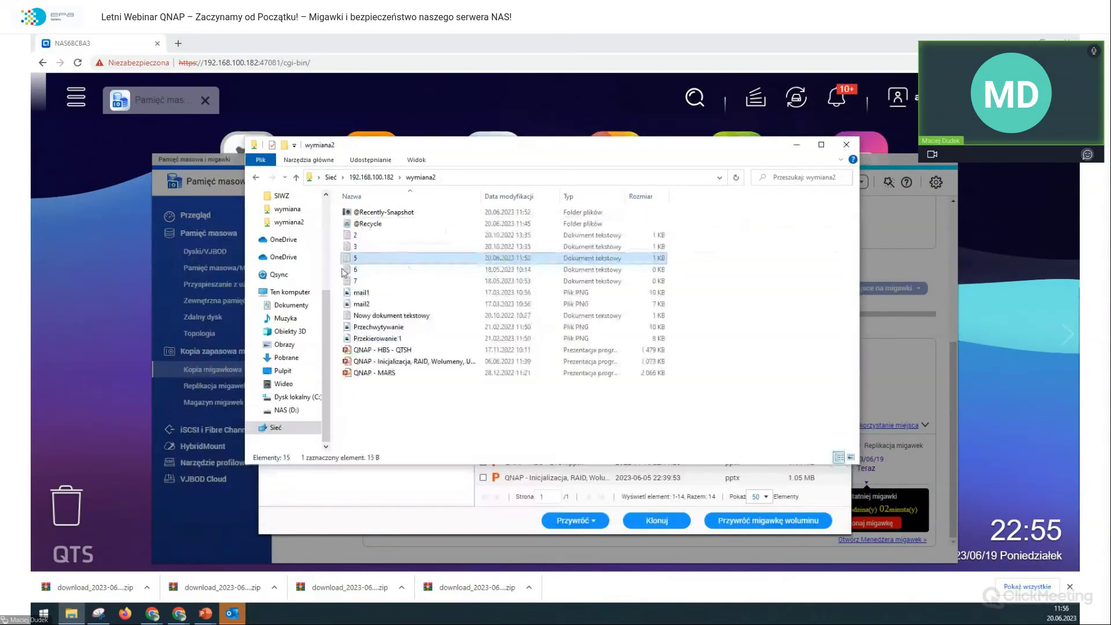
pyautogui.click(357, 247)
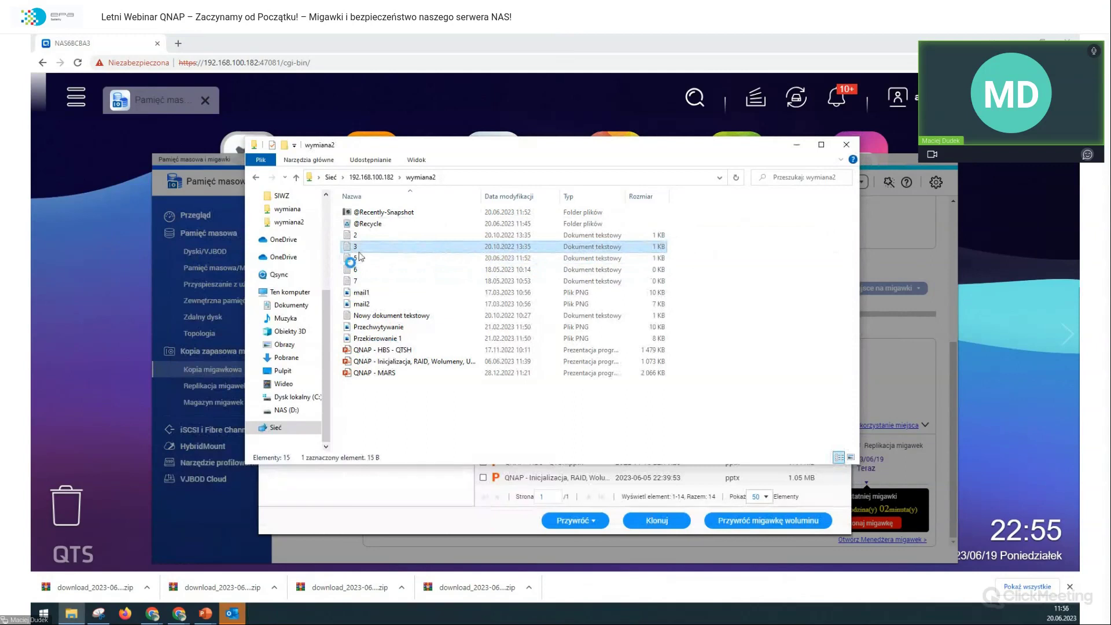
pyautogui.click(355, 259)
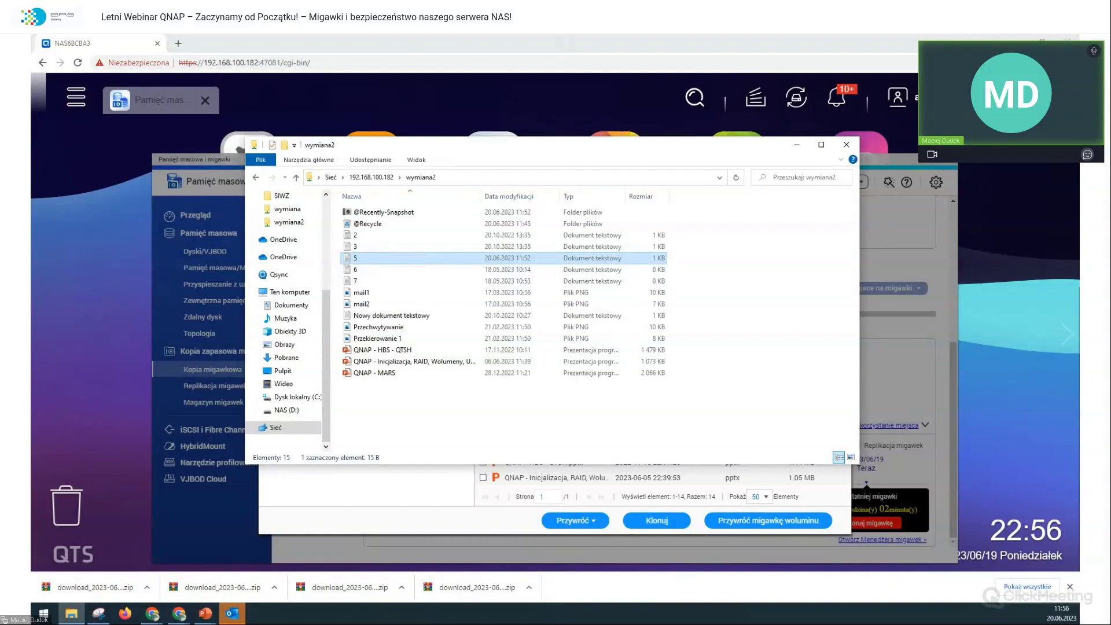
# Step: Open file 5's Właściwości, go to Poprzednie wersje, and view the 18.05.2023 version
pyautogui.rightClick(372, 256)
pyautogui.click(436, 592)
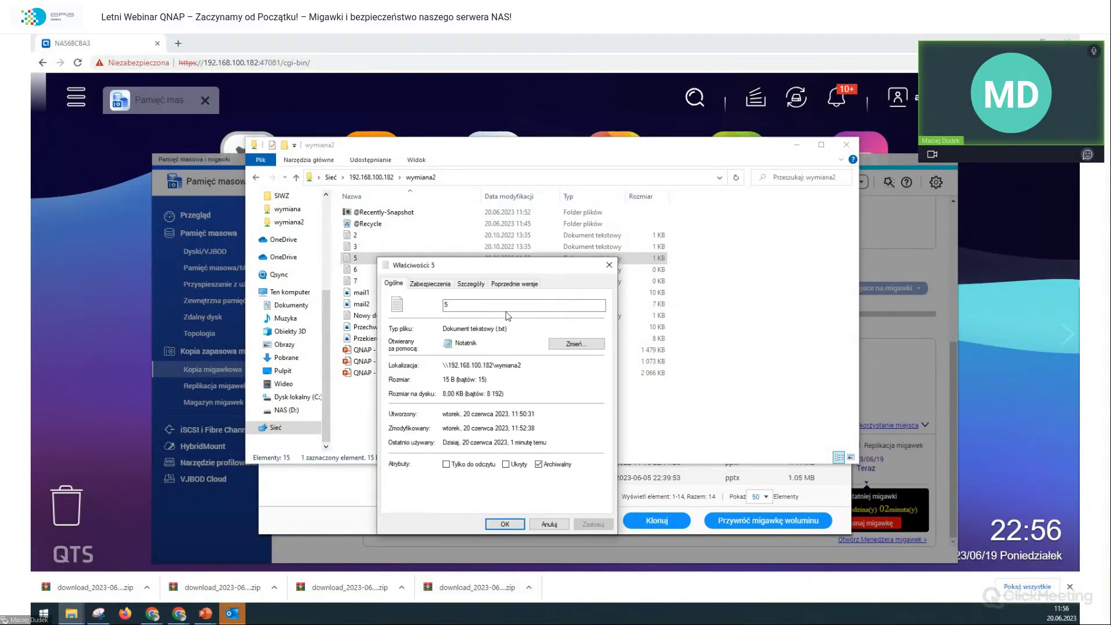
pyautogui.click(520, 285)
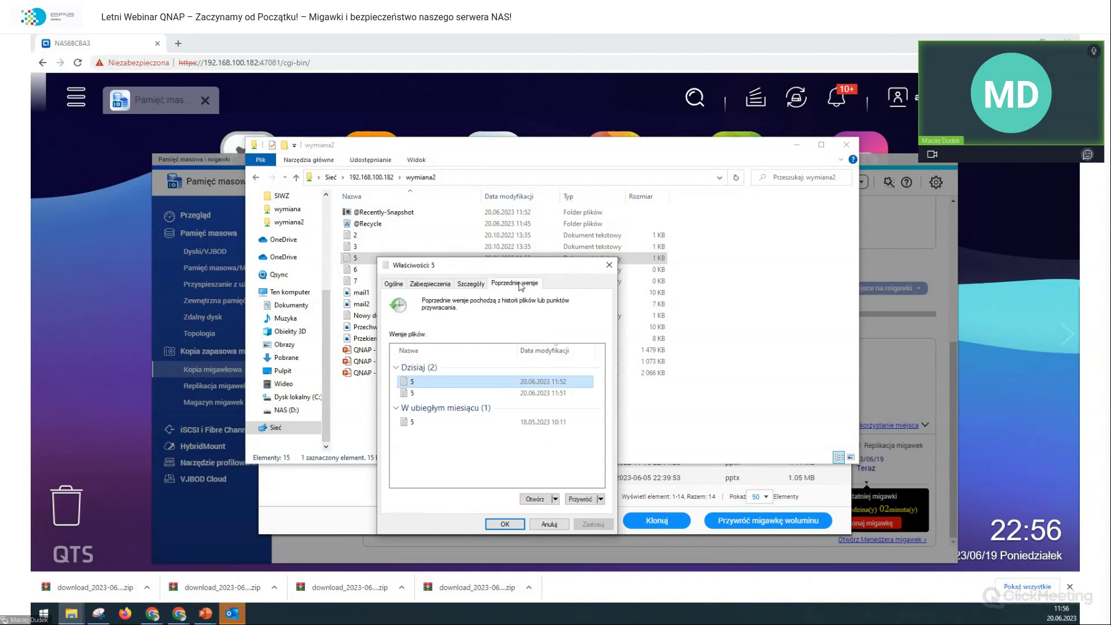
pyautogui.click(463, 422)
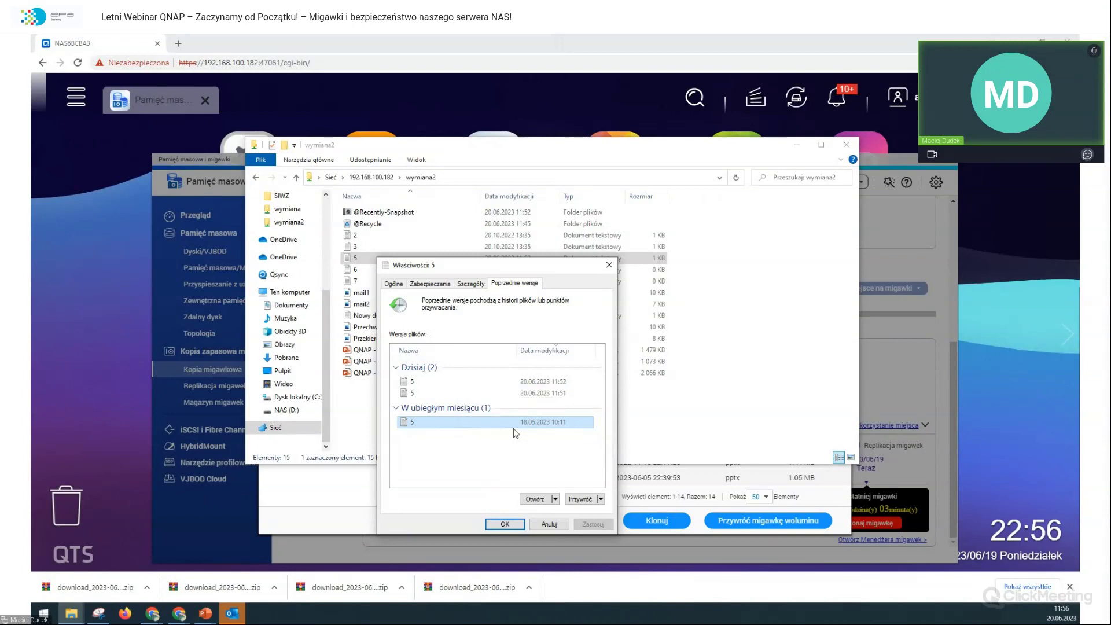
pyautogui.click(534, 499)
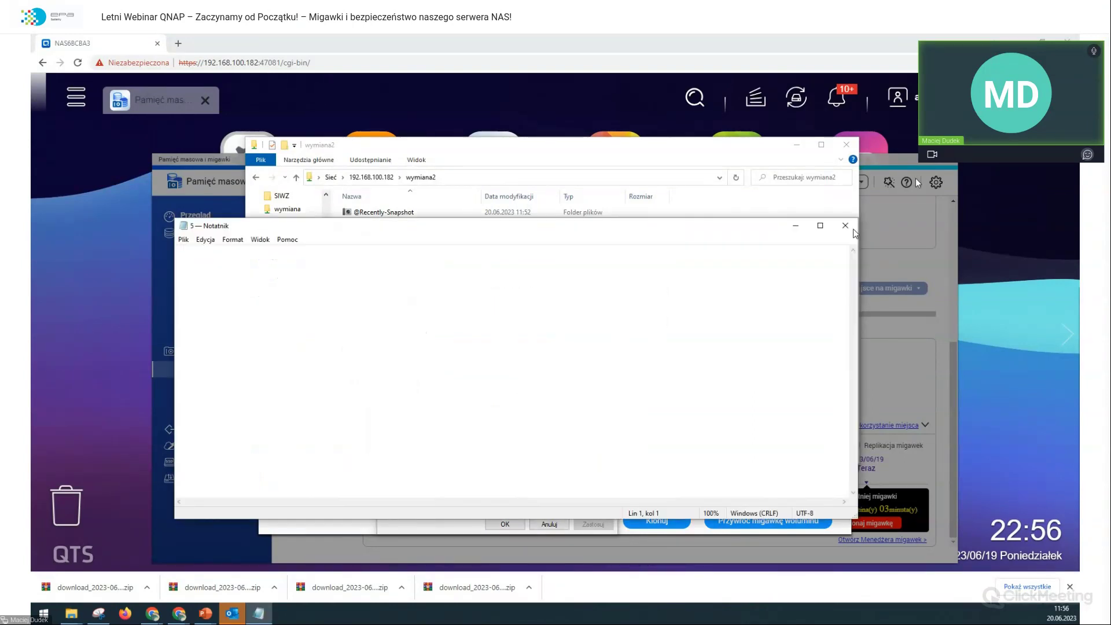
pyautogui.click(844, 225)
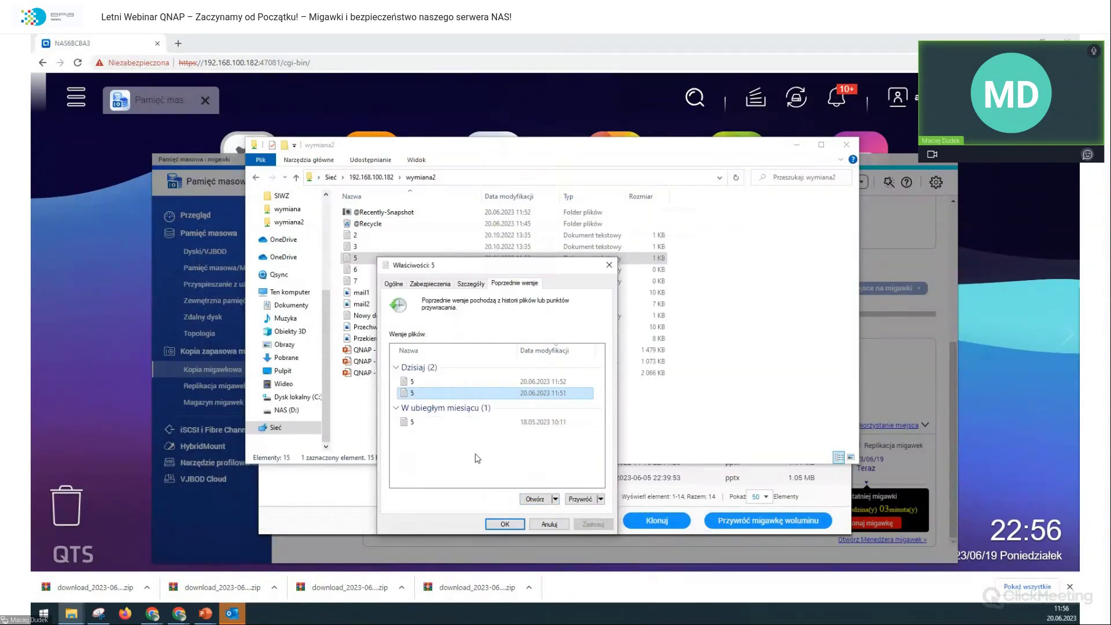
# Step: Open the other listed earlier versions of file 5 to compare their text
pyautogui.click(535, 499)
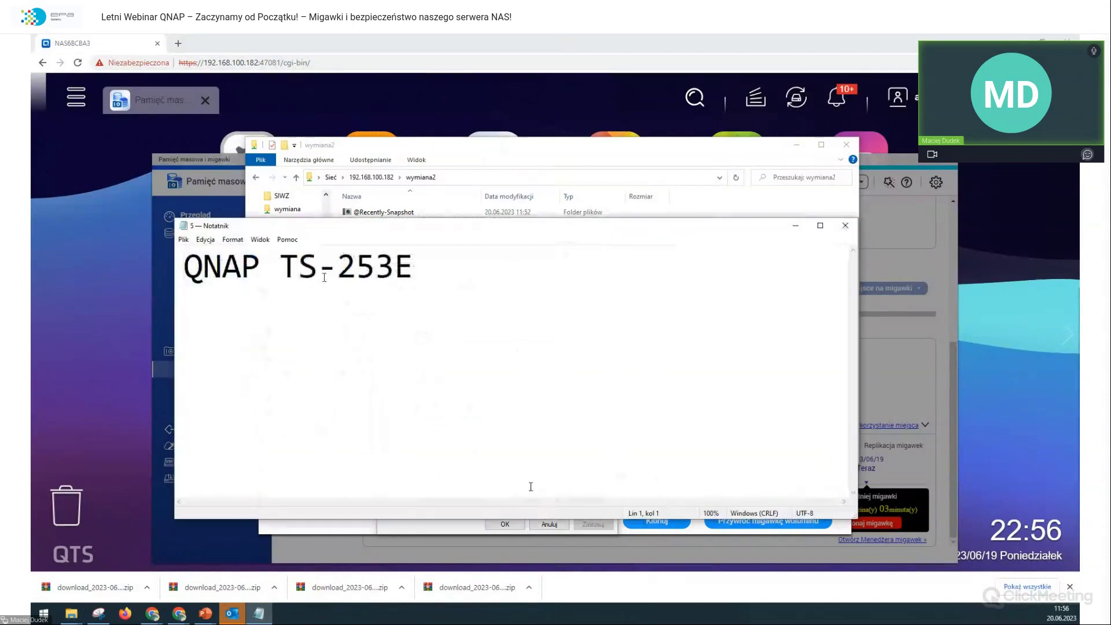
pyautogui.hotkey('ctrl', 'a')
pyautogui.click(845, 225)
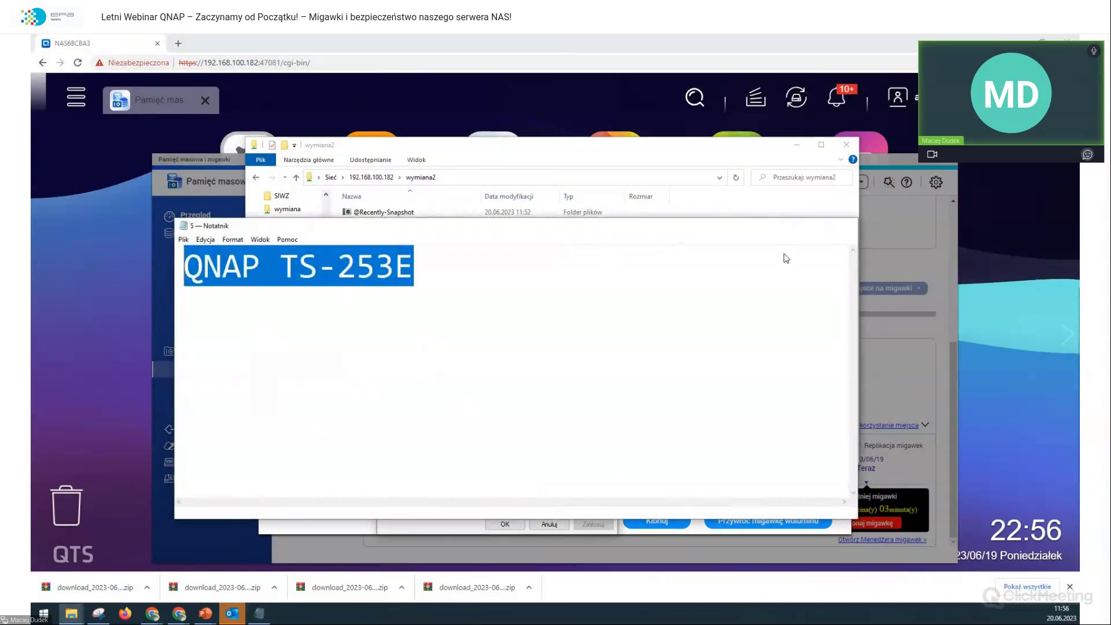
pyautogui.click(539, 502)
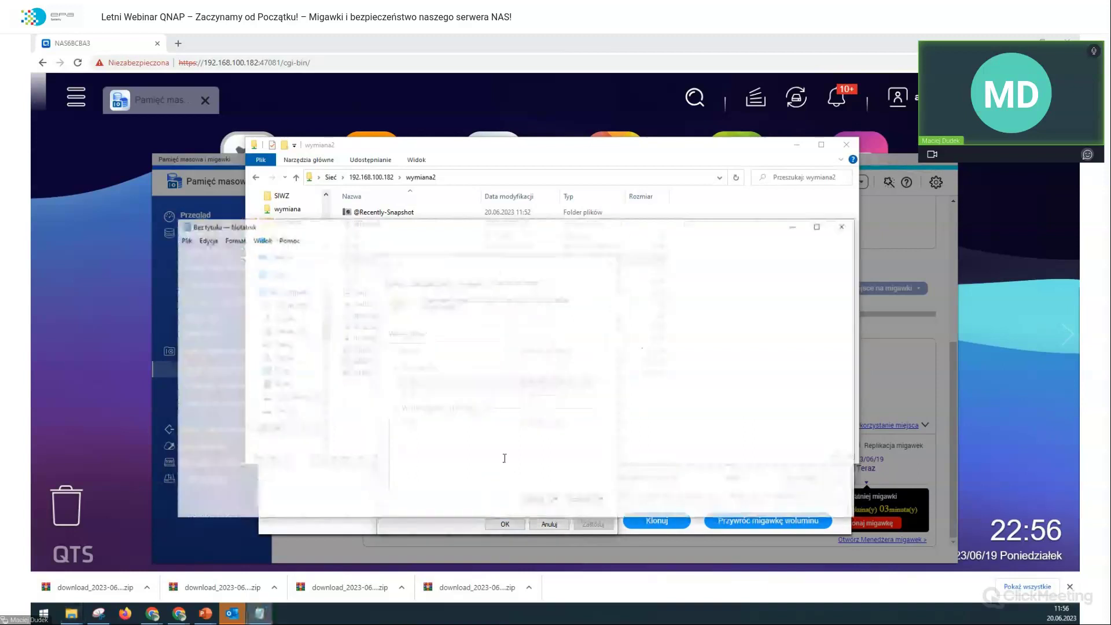
pyautogui.hotkey('ctrl', 'a')
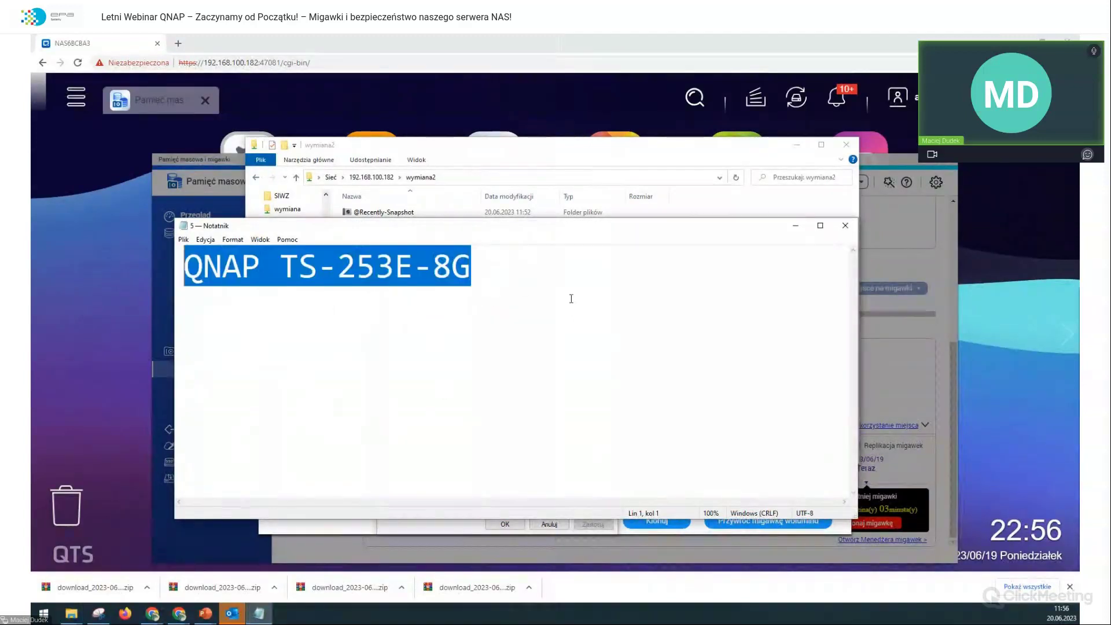
pyautogui.click(853, 229)
# Step: Open today's 11:51 version of file 5, which reads 'QNAP TS-253E', then close it
pyautogui.moveTo(452, 265); pyautogui.dragTo(549, 245)
pyautogui.click(594, 374)
pyautogui.click(634, 481)
pyautogui.click(633, 481)
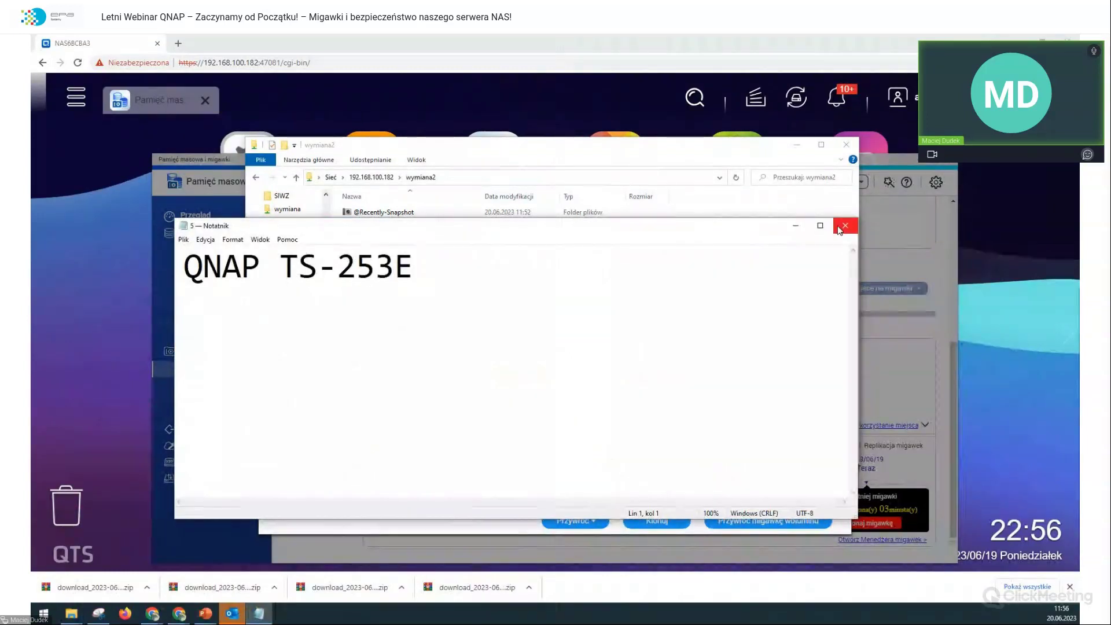
pyautogui.click(840, 230)
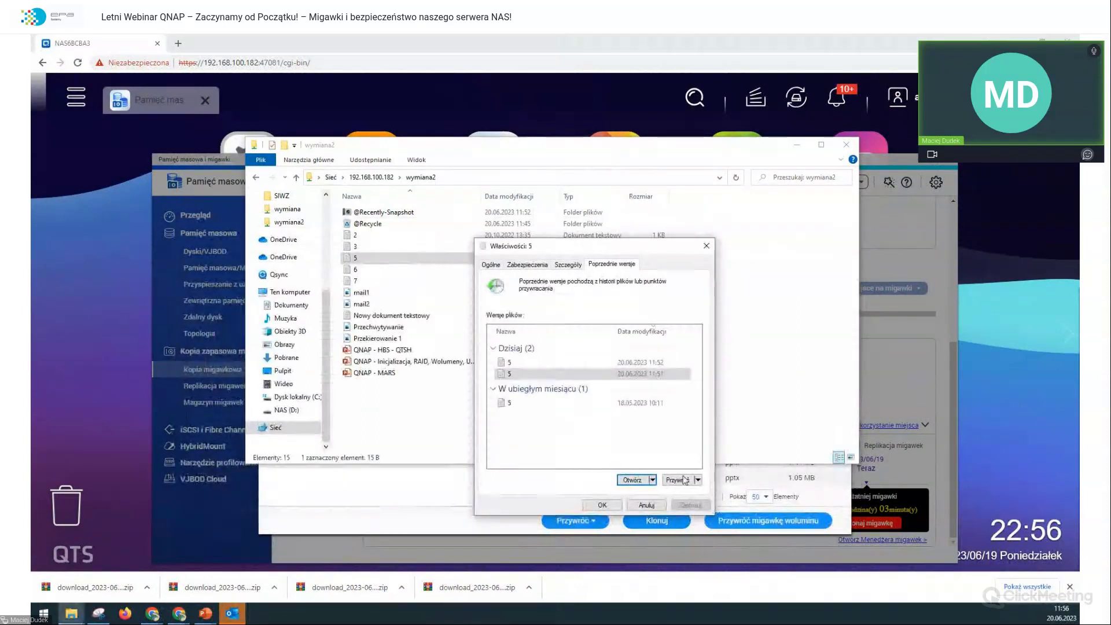
# Step: Restore file 5 to its 11:51 version and acknowledge the success message
pyautogui.click(686, 481)
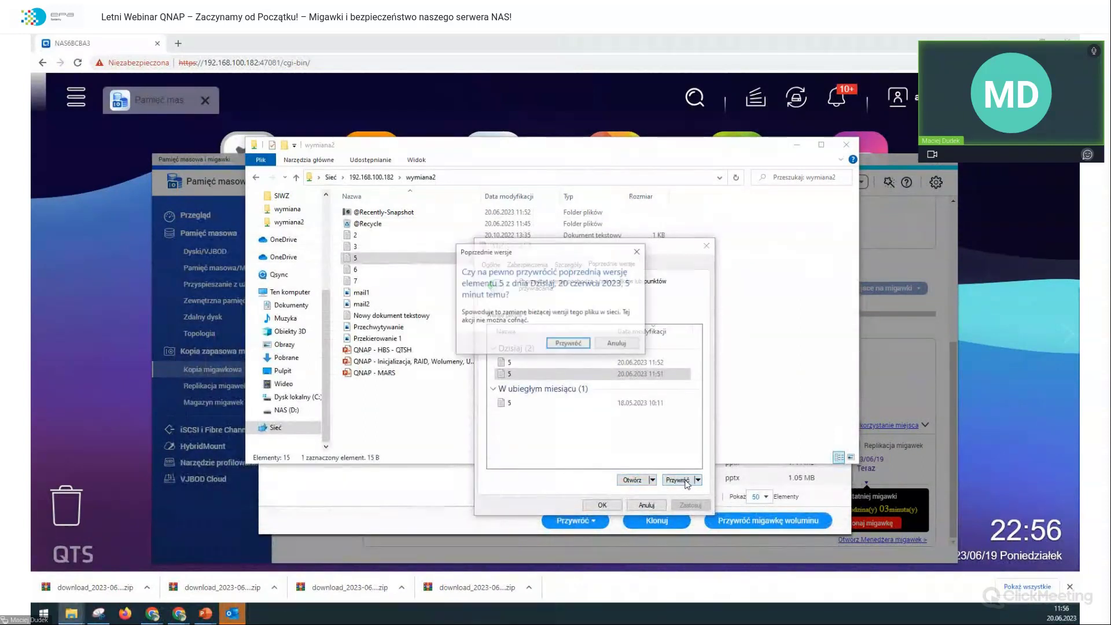
pyautogui.click(565, 349)
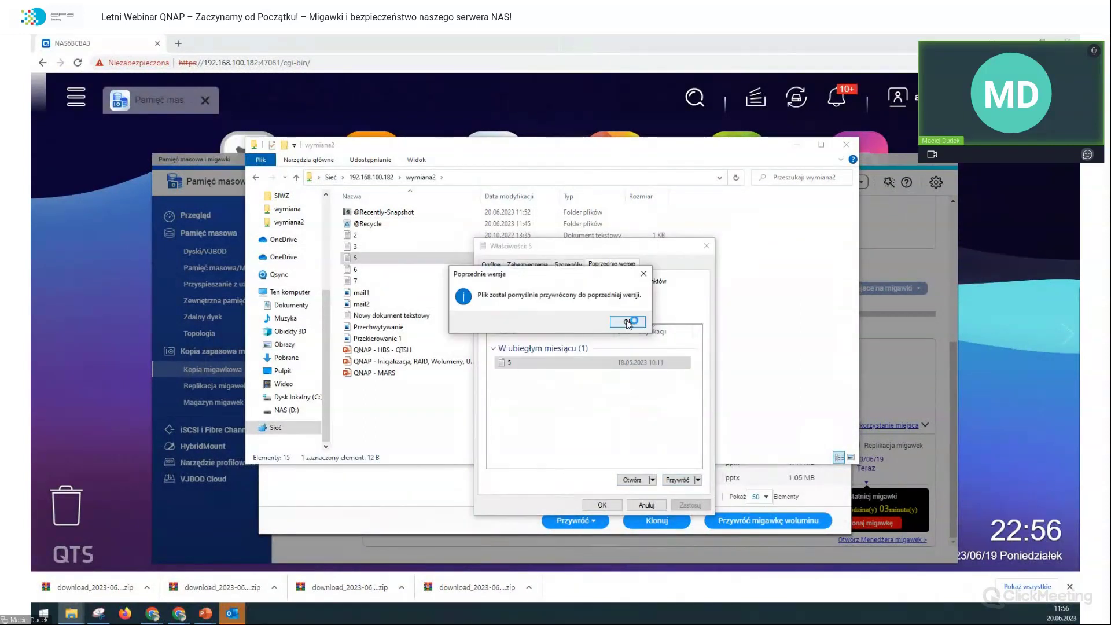
pyautogui.click(630, 320)
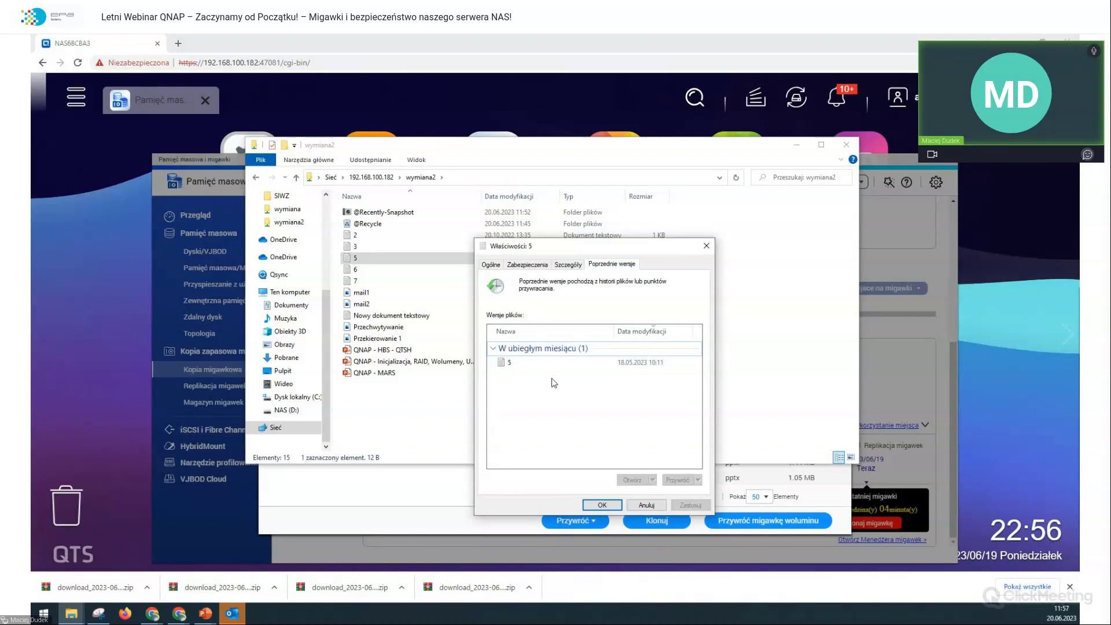
# Step: View the remaining May version of file 5, then close it and the file's properties
pyautogui.click(639, 483)
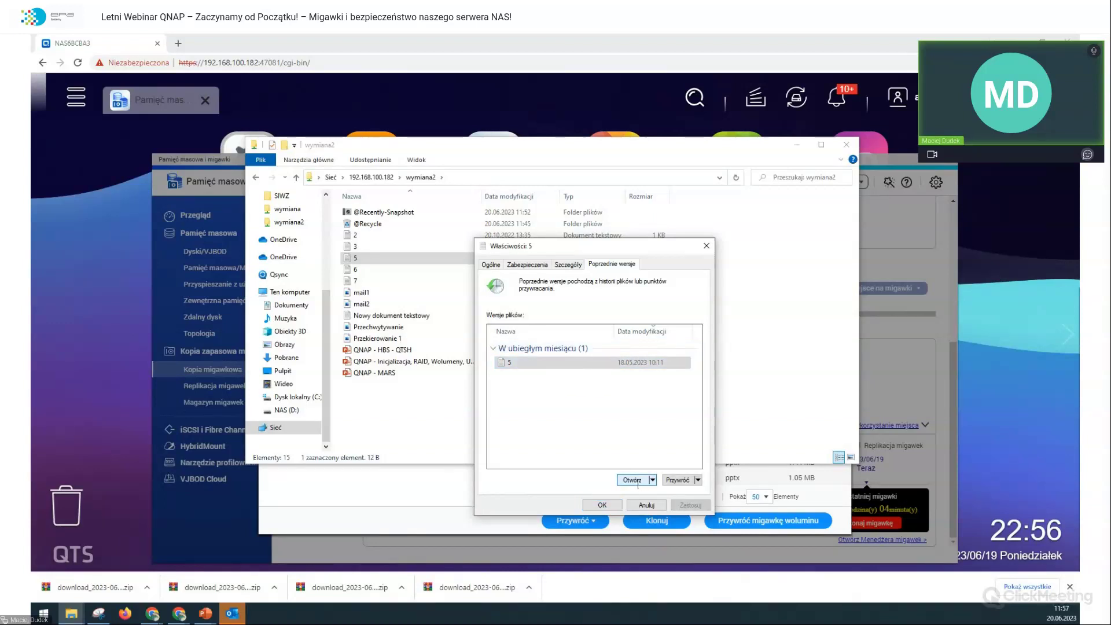
pyautogui.click(637, 480)
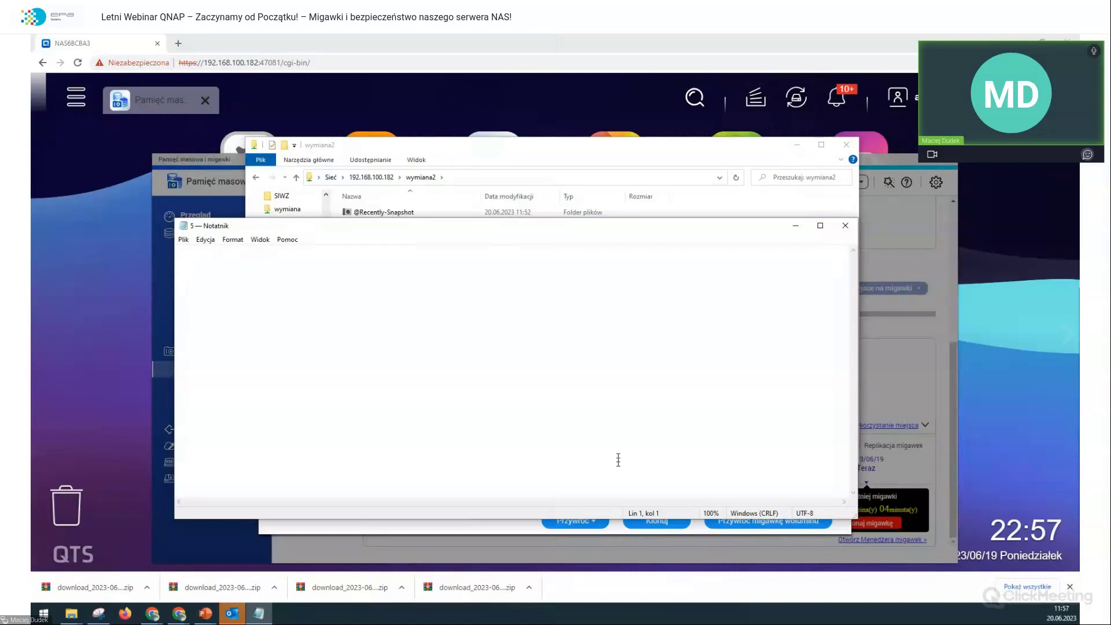
pyautogui.click(845, 225)
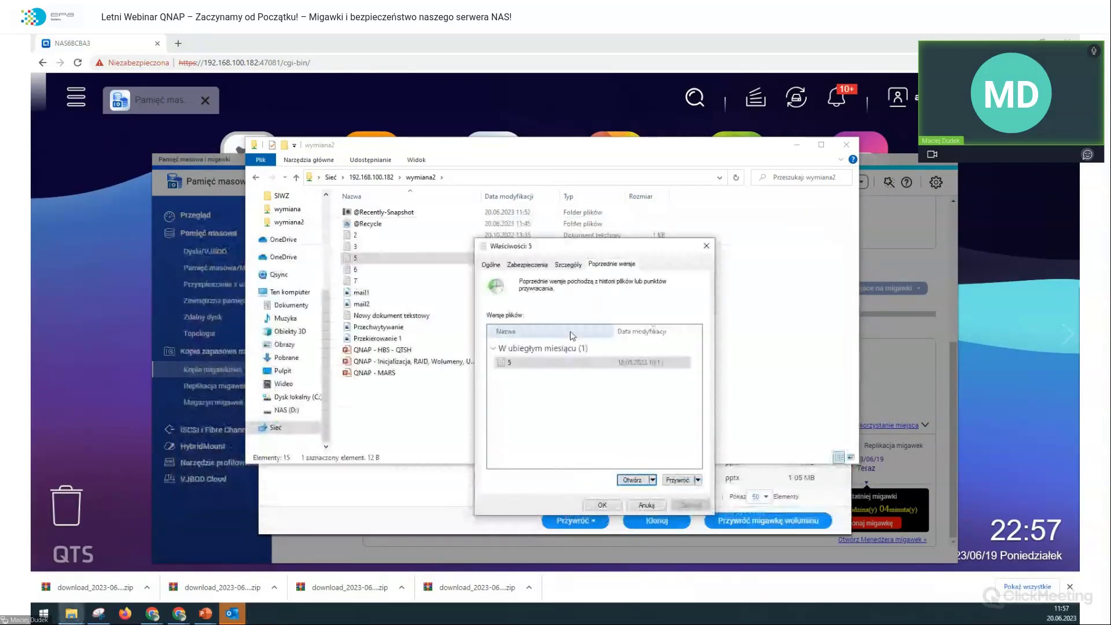
pyautogui.click(603, 505)
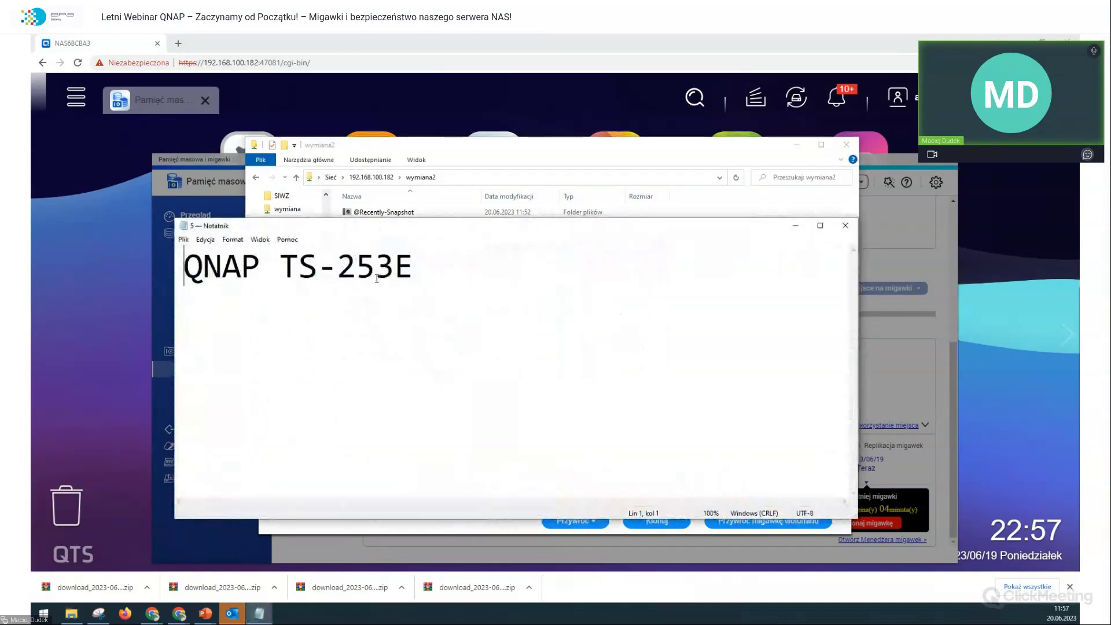
# Step: Check that the restored file 5 reads 'QNAP TS-253E', then close Notepad
pyautogui.moveTo(414, 272); pyautogui.dragTo(187, 283)
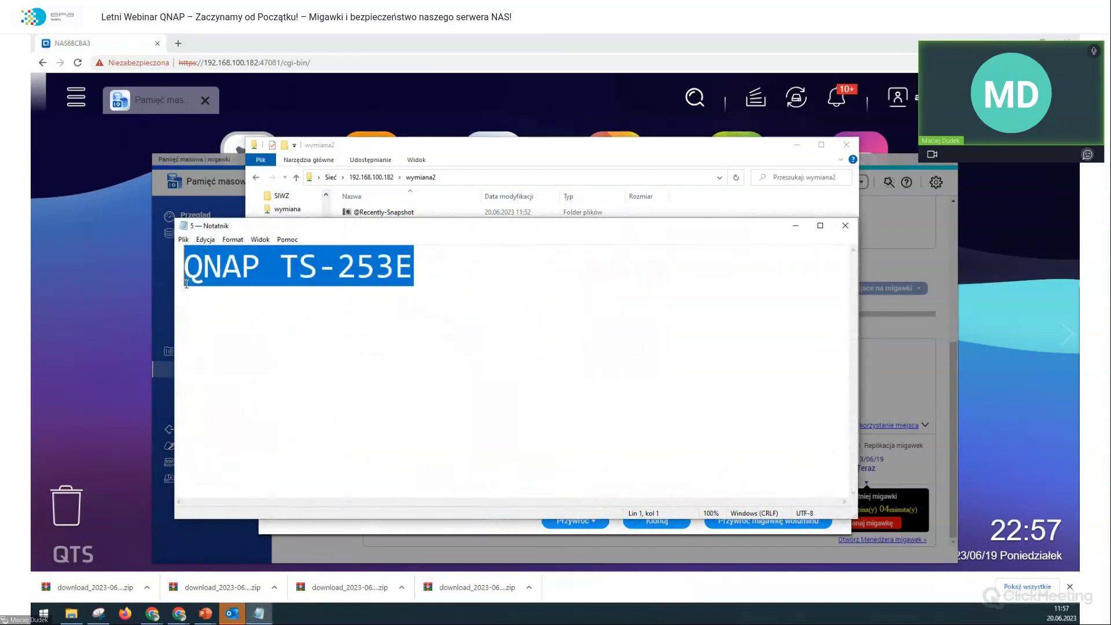
pyautogui.click(500, 272)
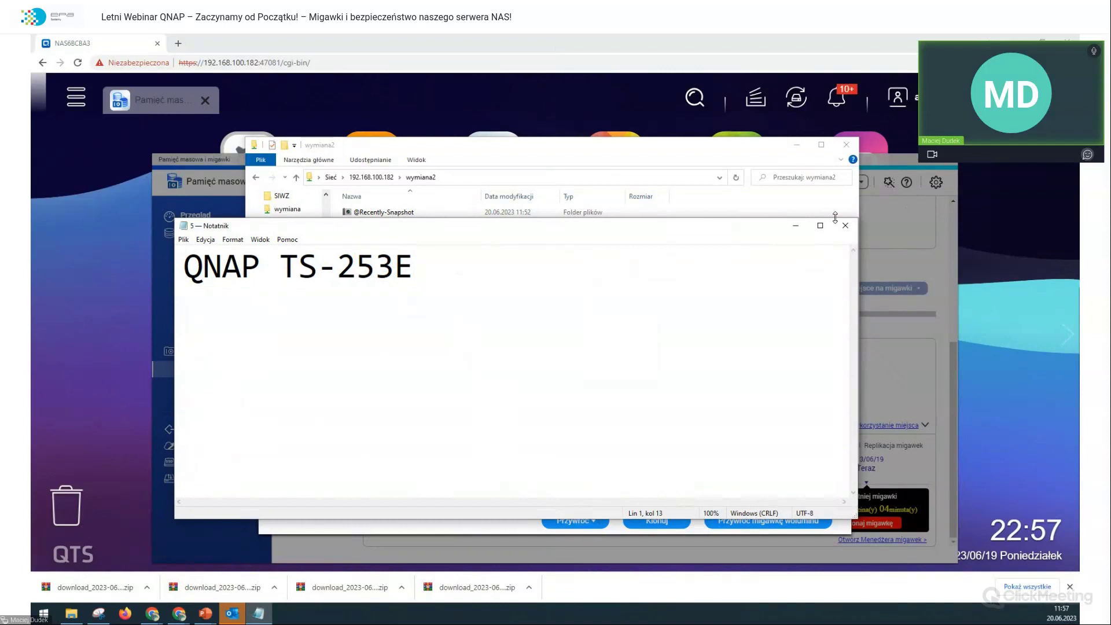
pyautogui.click(844, 228)
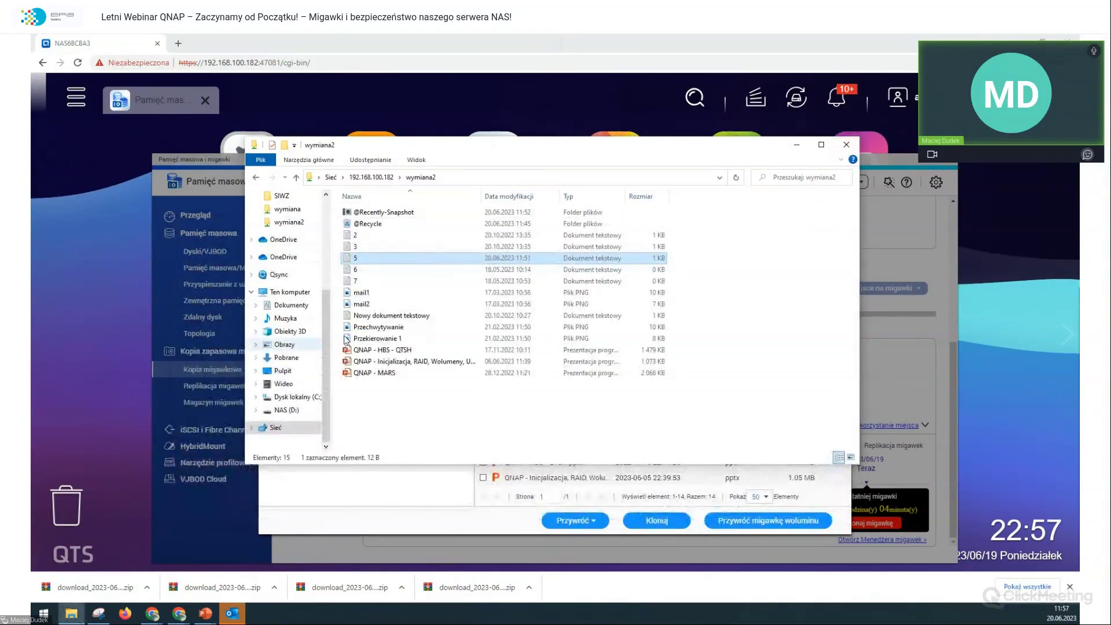
# Step: Open the mail2 image, confirm Nowy dokument tekstowy has one earlier version (20.10.2022 10:27), and close the folder
pyautogui.click(409, 305)
pyautogui.doubleClick(409, 305)
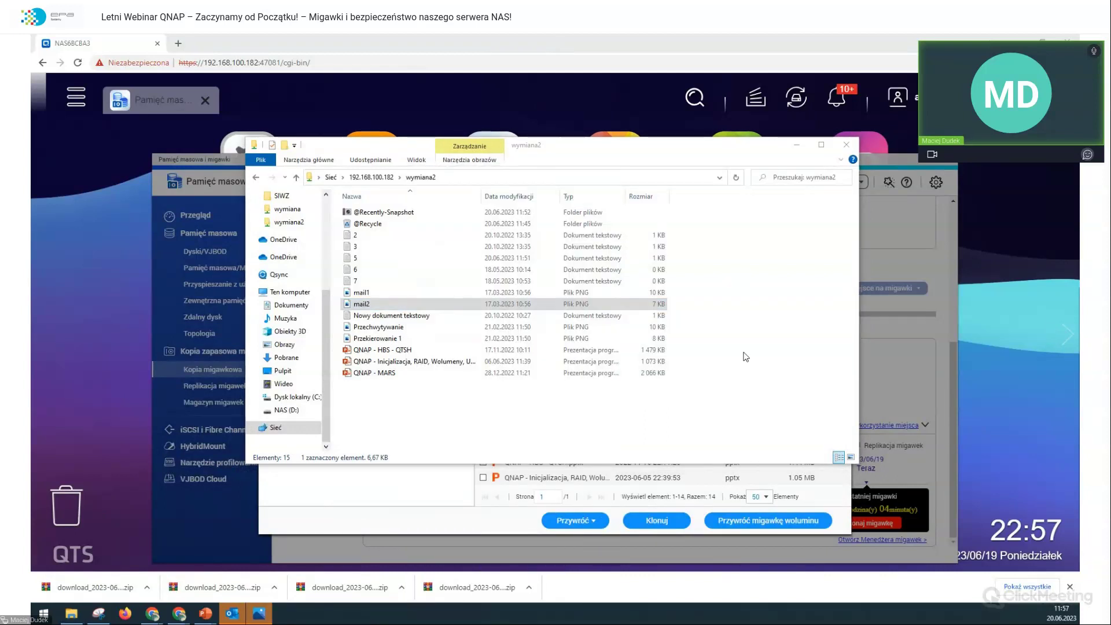
pyautogui.click(365, 315)
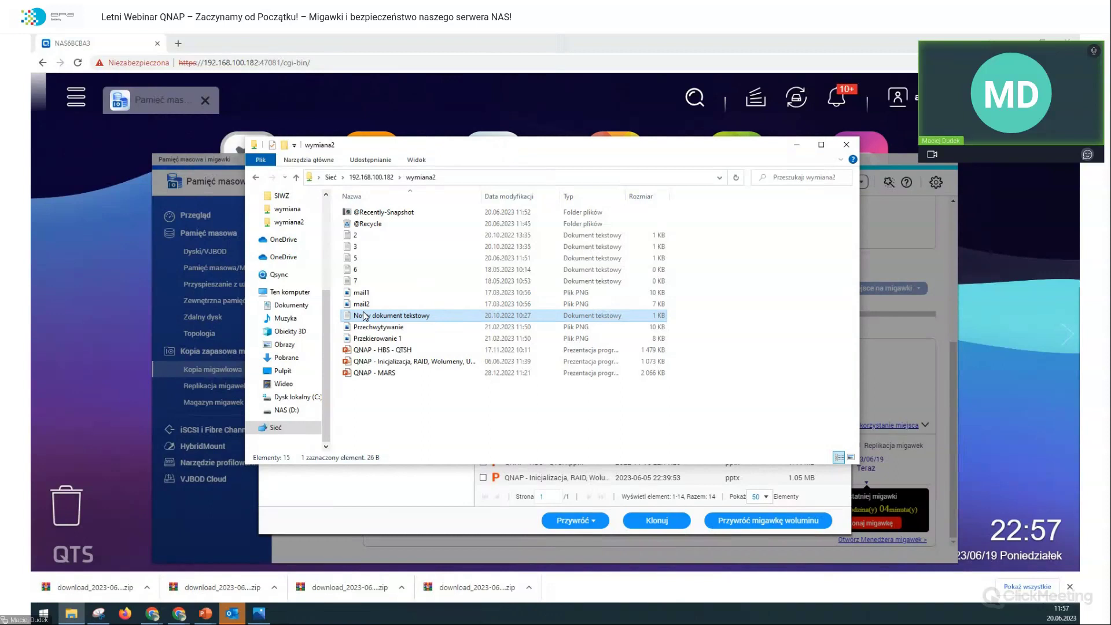
pyautogui.rightClick(365, 316)
pyautogui.click(419, 594)
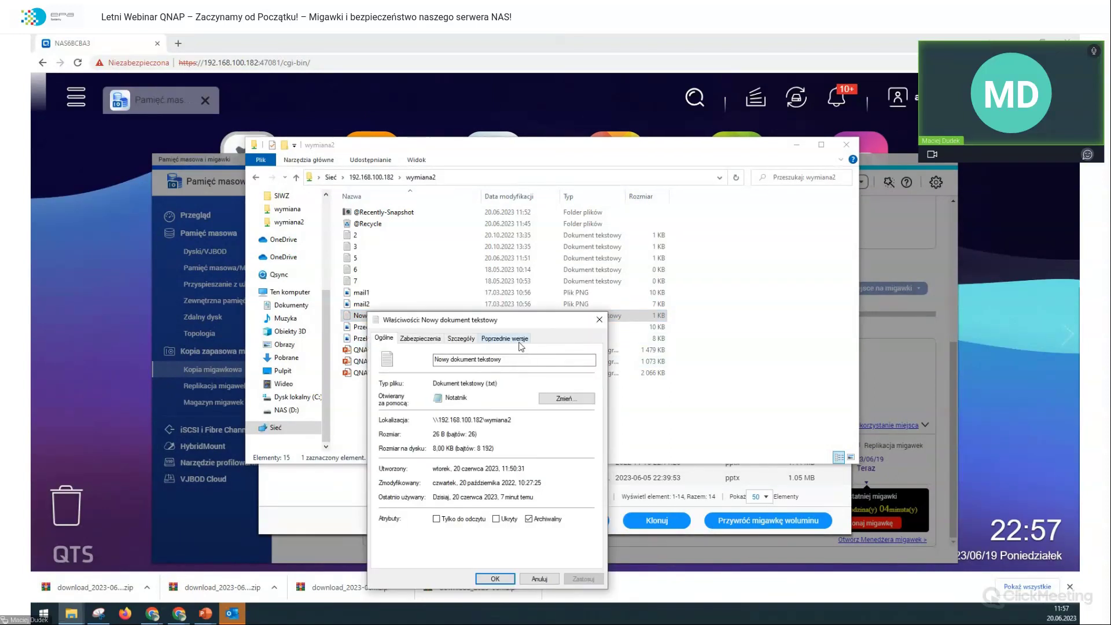
pyautogui.click(503, 338)
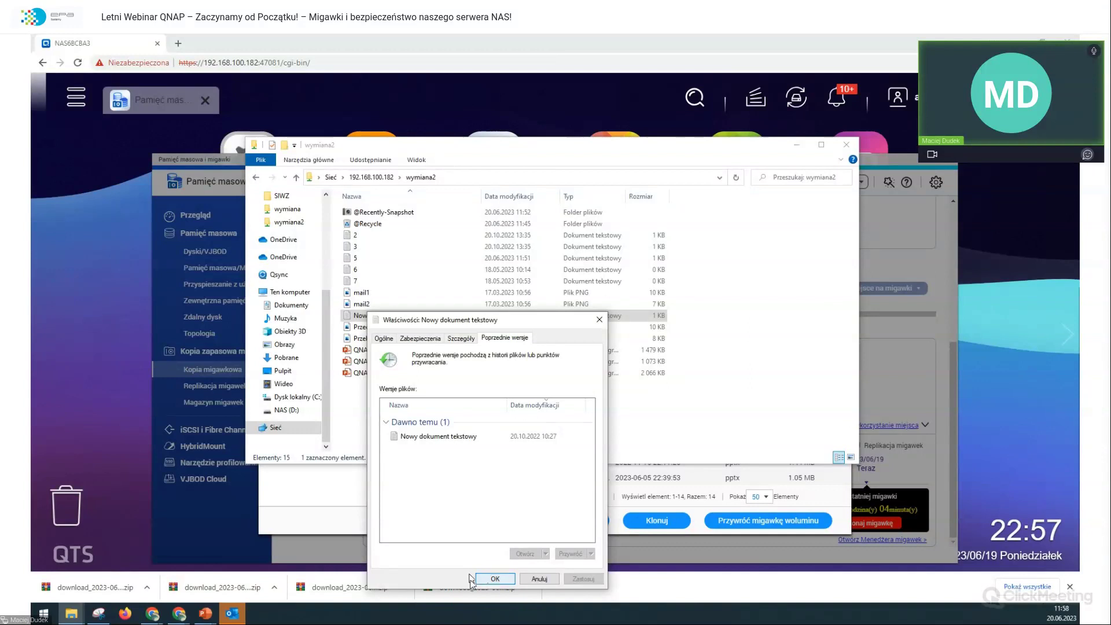
pyautogui.click(490, 580)
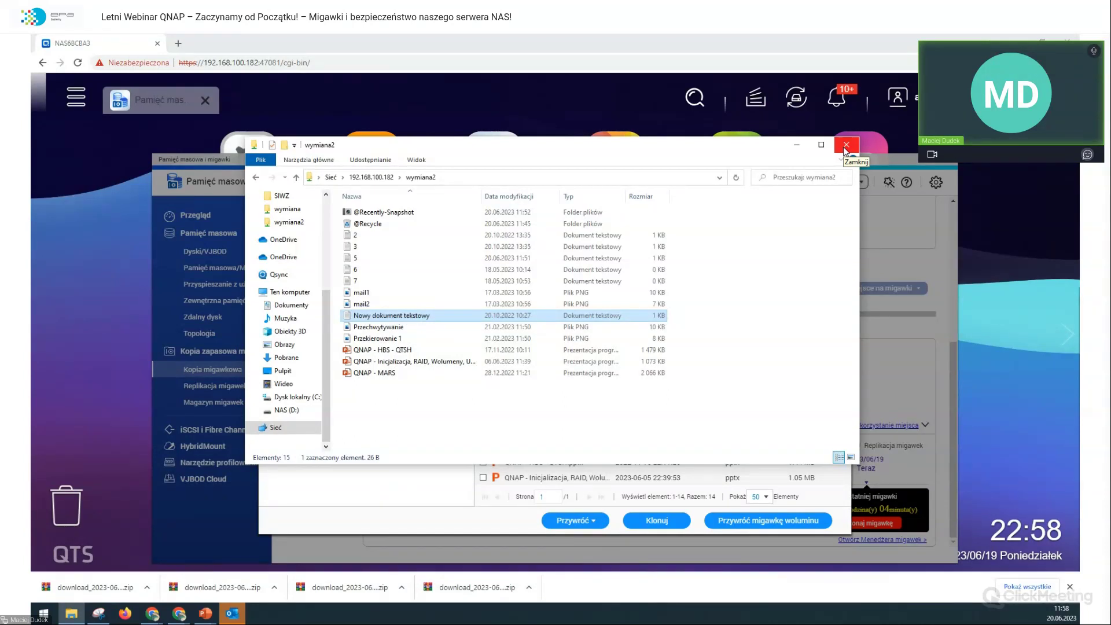
pyautogui.click(844, 148)
# Step: Bring up Ustawienia migawek on the Harmonogram tworzenia kopii migawkowych tab in Snapshot Manager
pyautogui.click(643, 239)
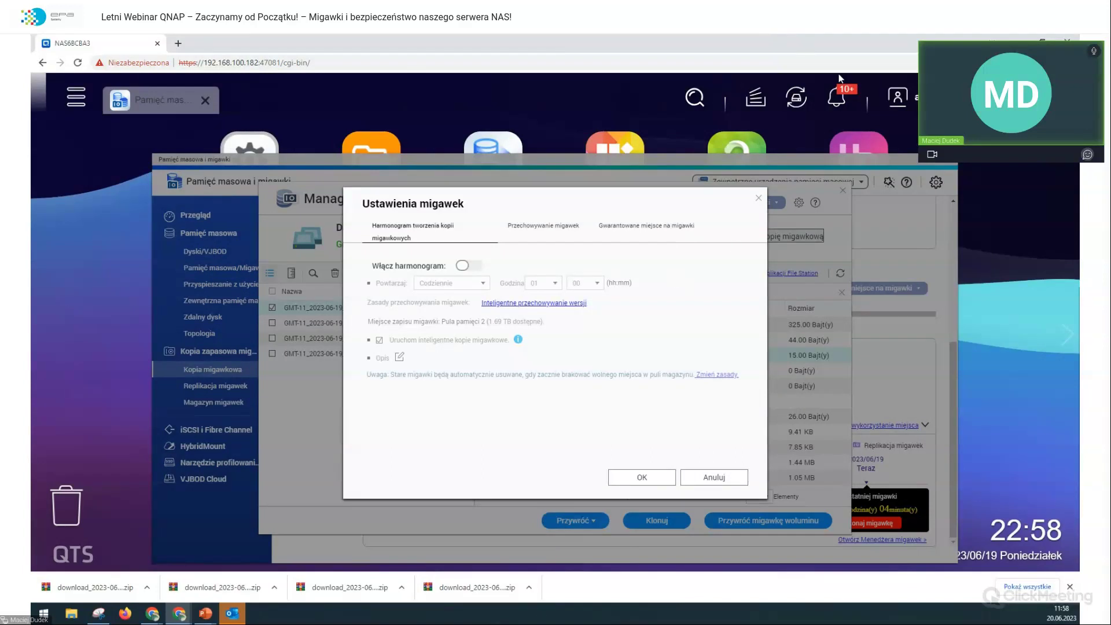
# Step: Turn on the snapshot schedule and try a custom interval, first 12, then 30 minutes
pyautogui.click(475, 265)
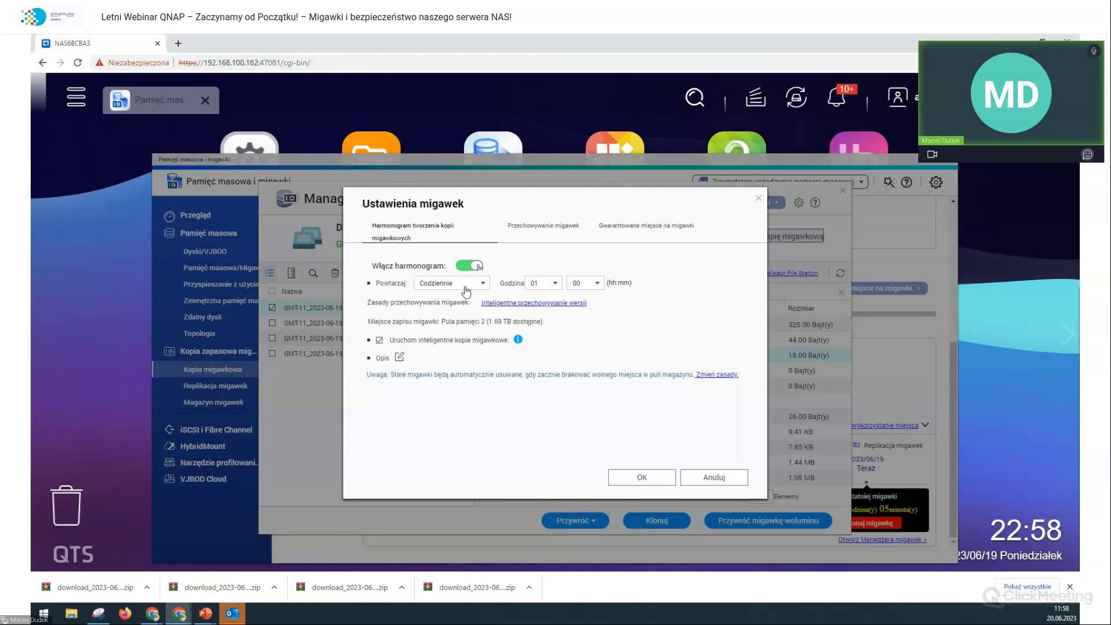
pyautogui.click(466, 289)
pyautogui.click(462, 301)
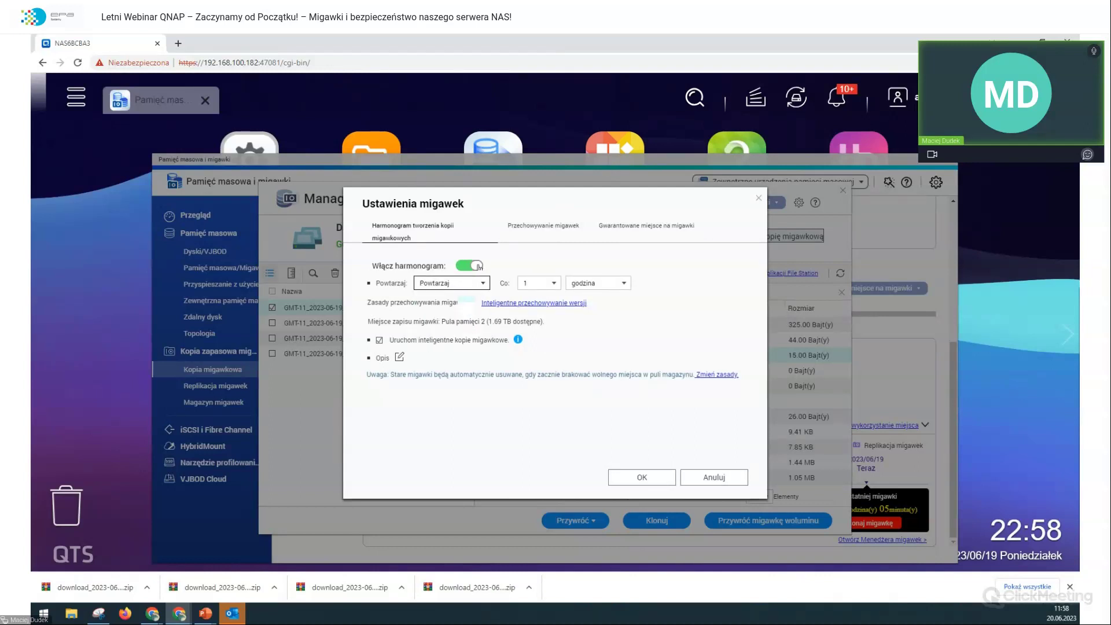
pyautogui.click(598, 285)
pyautogui.click(597, 286)
pyautogui.click(531, 284)
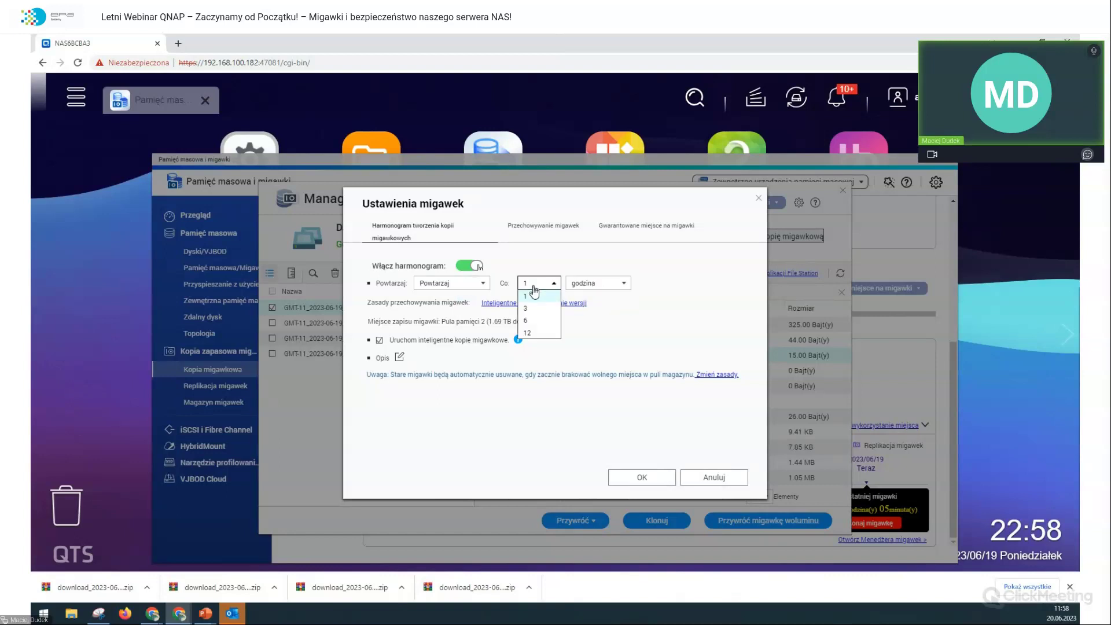
pyautogui.click(527, 333)
pyautogui.click(553, 283)
pyautogui.click(597, 284)
pyautogui.click(576, 296)
pyautogui.click(538, 283)
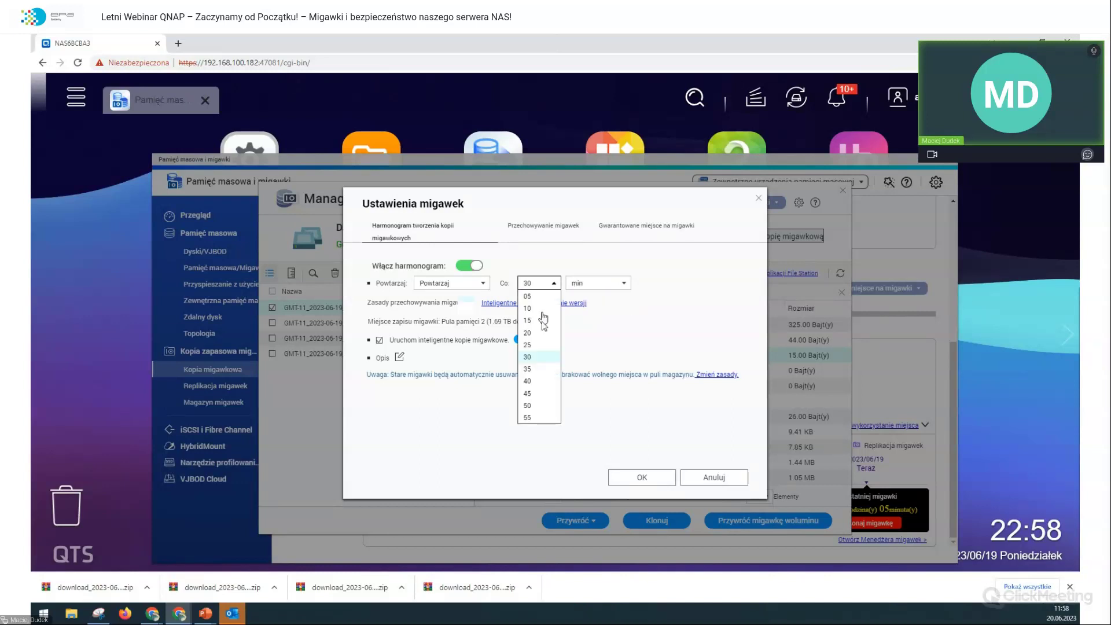
pyautogui.click(528, 418)
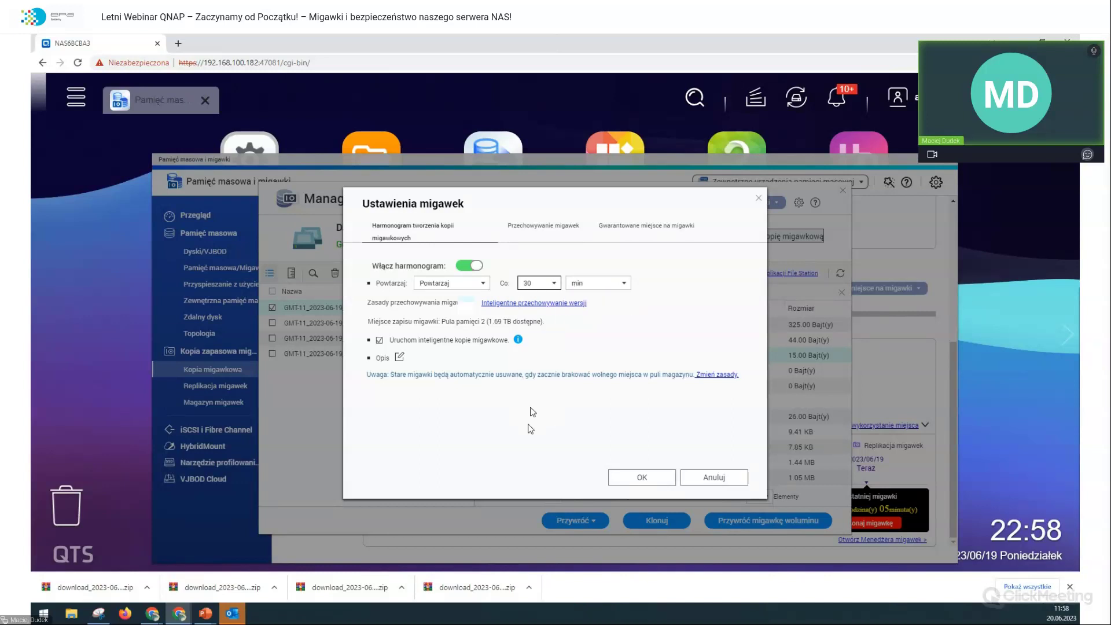
# Step: Switch the interval unit back to hours, then try hourly repeats at minute 30
pyautogui.click(555, 288)
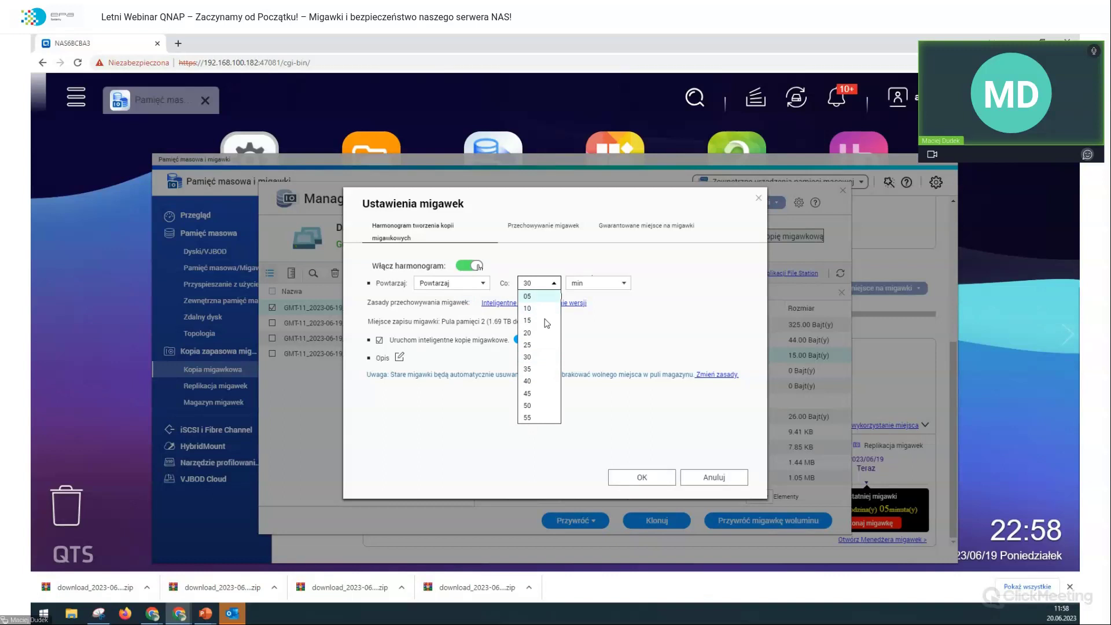
pyautogui.click(577, 283)
pyautogui.click(578, 298)
pyautogui.click(584, 285)
pyautogui.click(583, 309)
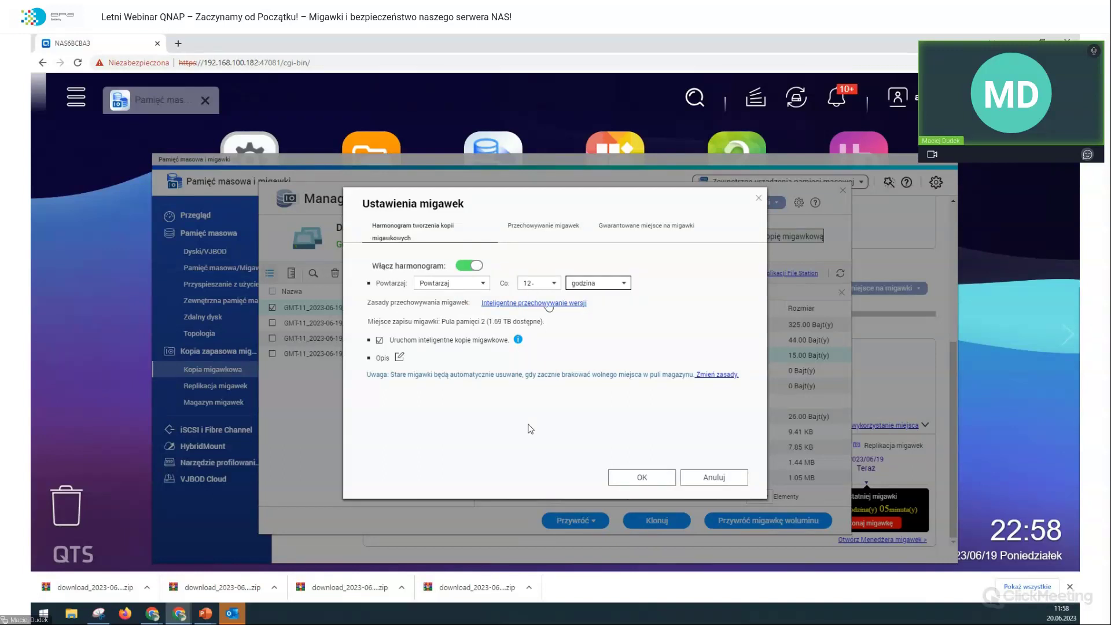
pyautogui.click(457, 283)
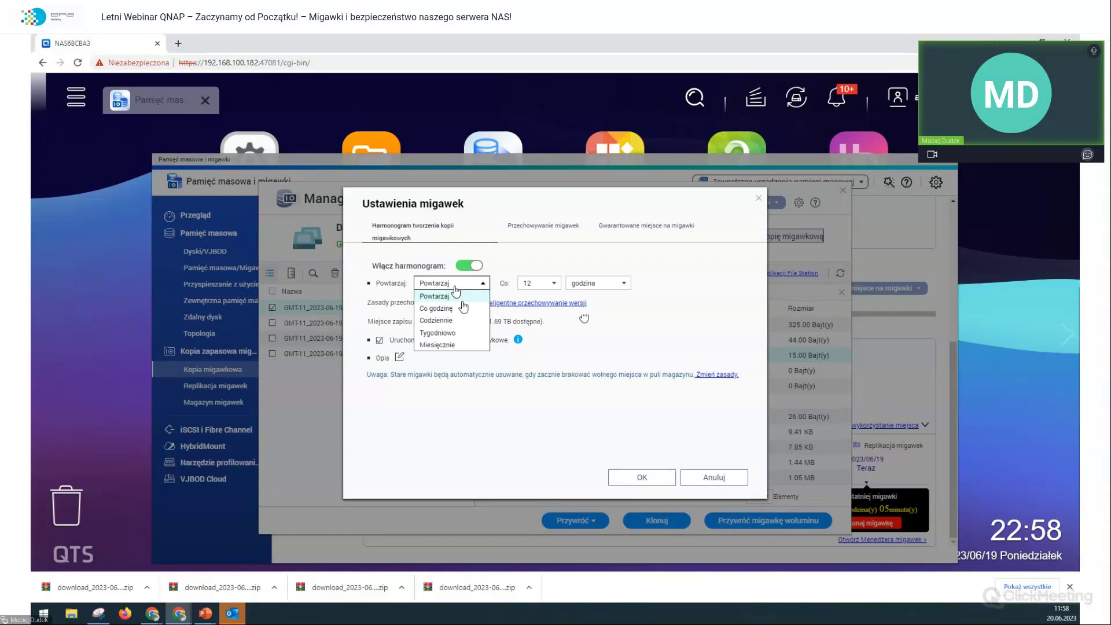
pyautogui.click(464, 307)
pyautogui.click(572, 285)
pyautogui.click(573, 285)
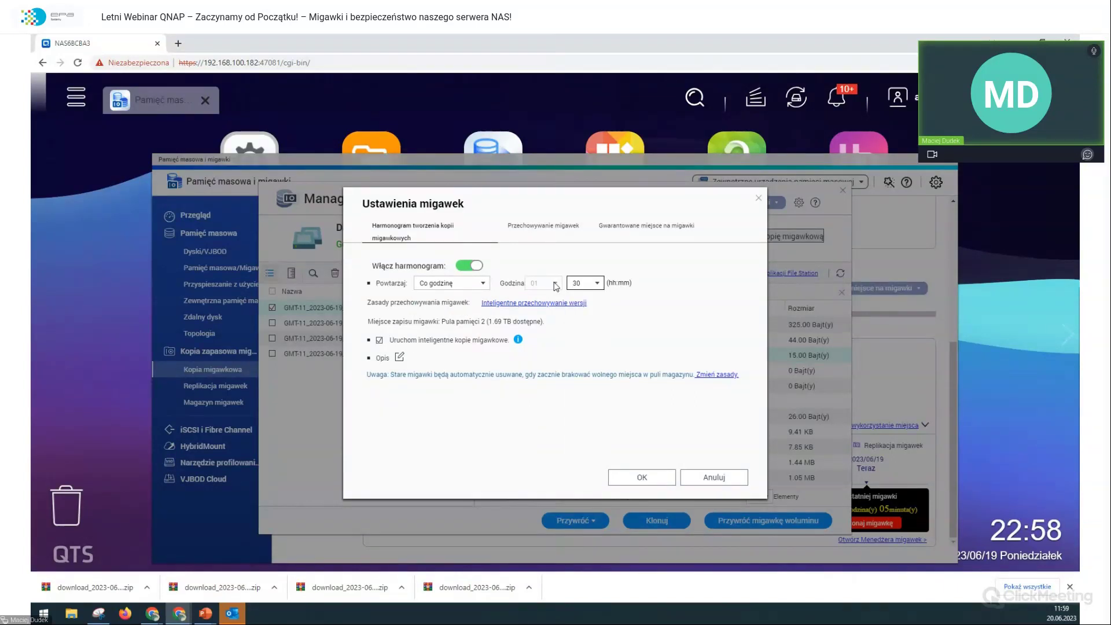
pyautogui.click(584, 283)
pyautogui.moveTo(598, 328); pyautogui.dragTo(589, 478)
pyautogui.click(697, 328)
# Step: Set Powtarzaj to Codziennie with Godzina 01:00
pyautogui.click(448, 283)
pyautogui.click(449, 320)
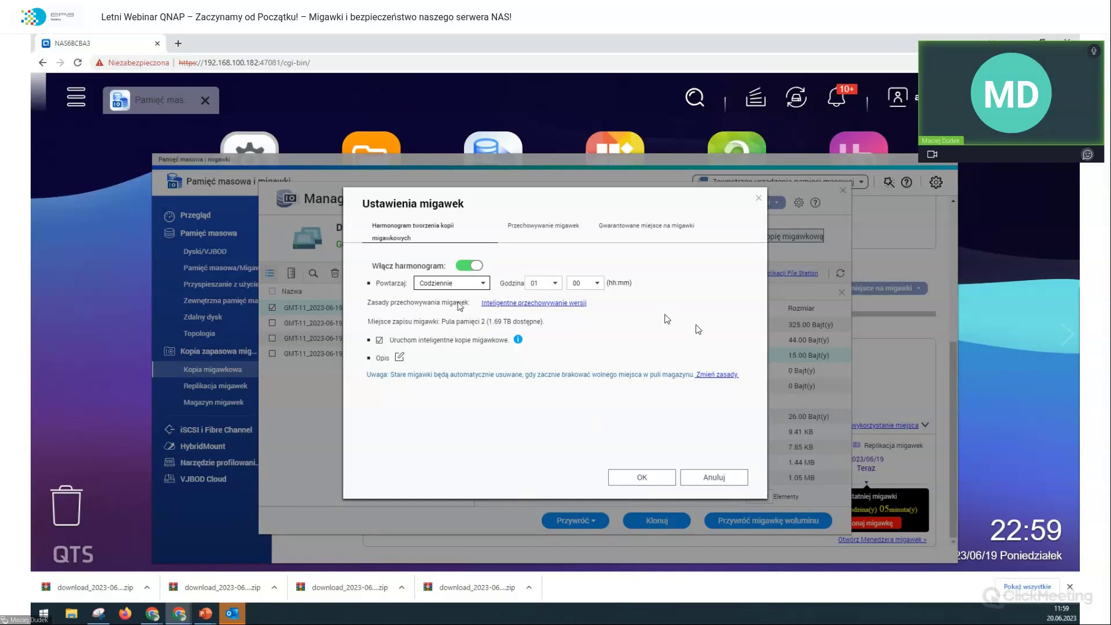
pyautogui.click(542, 282)
pyautogui.scroll(-2, 549, 386)
pyautogui.scroll(-3, 548, 386)
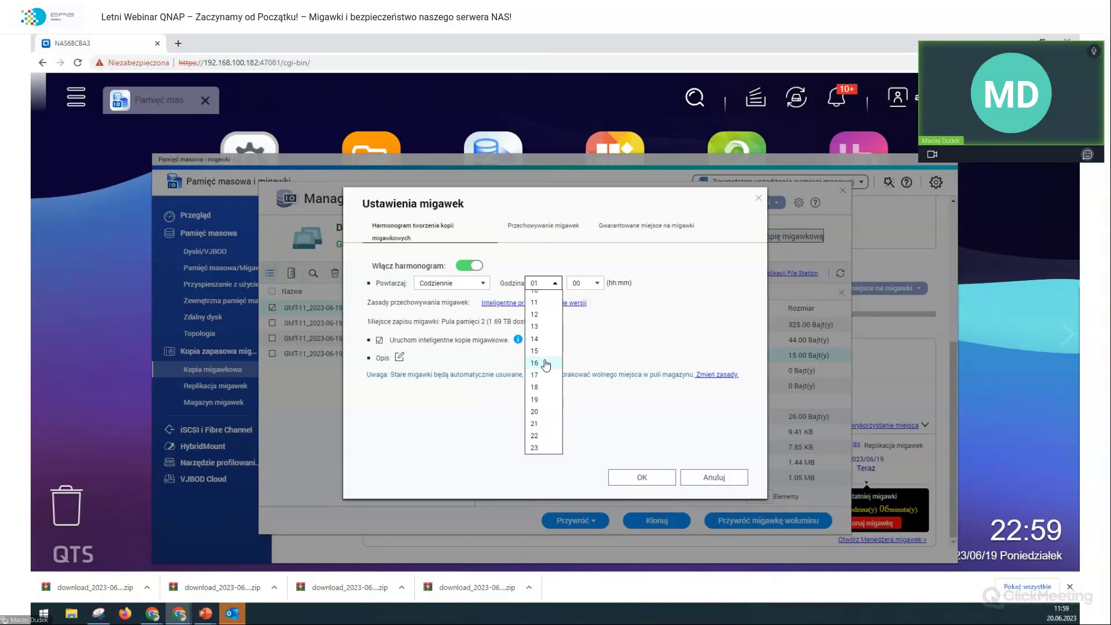
# Step: Set the schedule to repeat weekly (Tygodniowo) on Piątek at 00:00
pyautogui.click(451, 283)
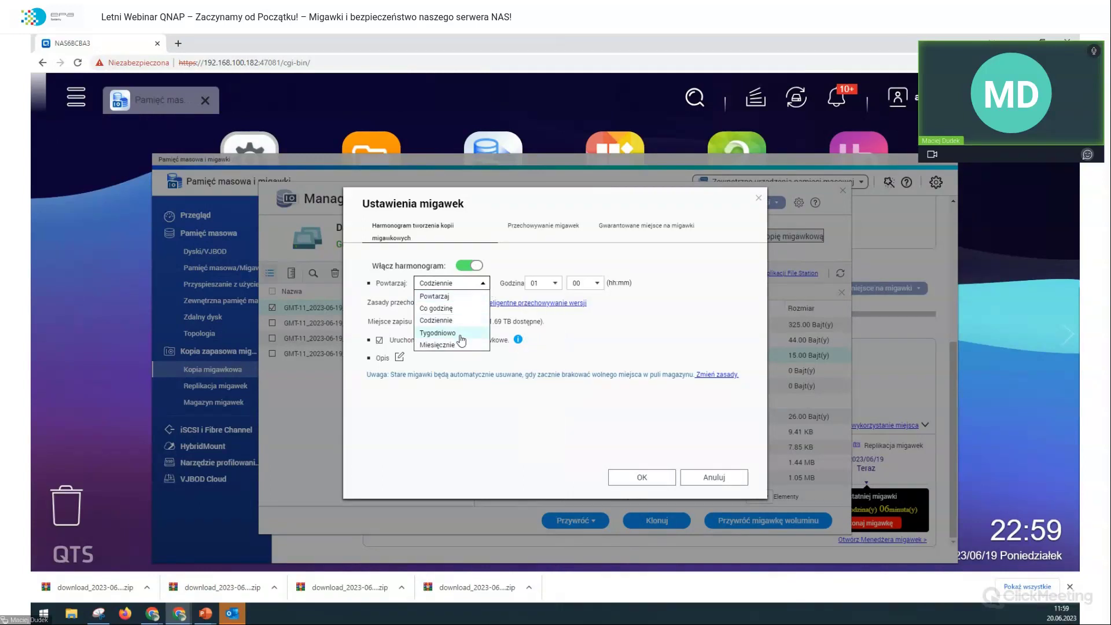
pyautogui.click(463, 336)
pyautogui.click(542, 282)
pyautogui.click(543, 283)
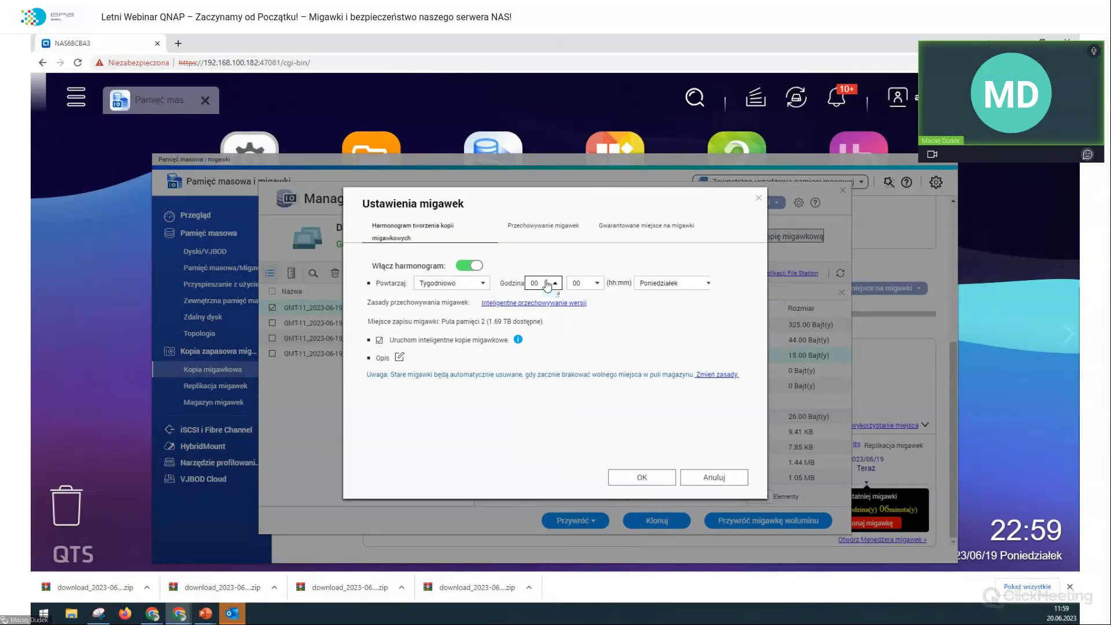
pyautogui.click(694, 283)
pyautogui.click(656, 346)
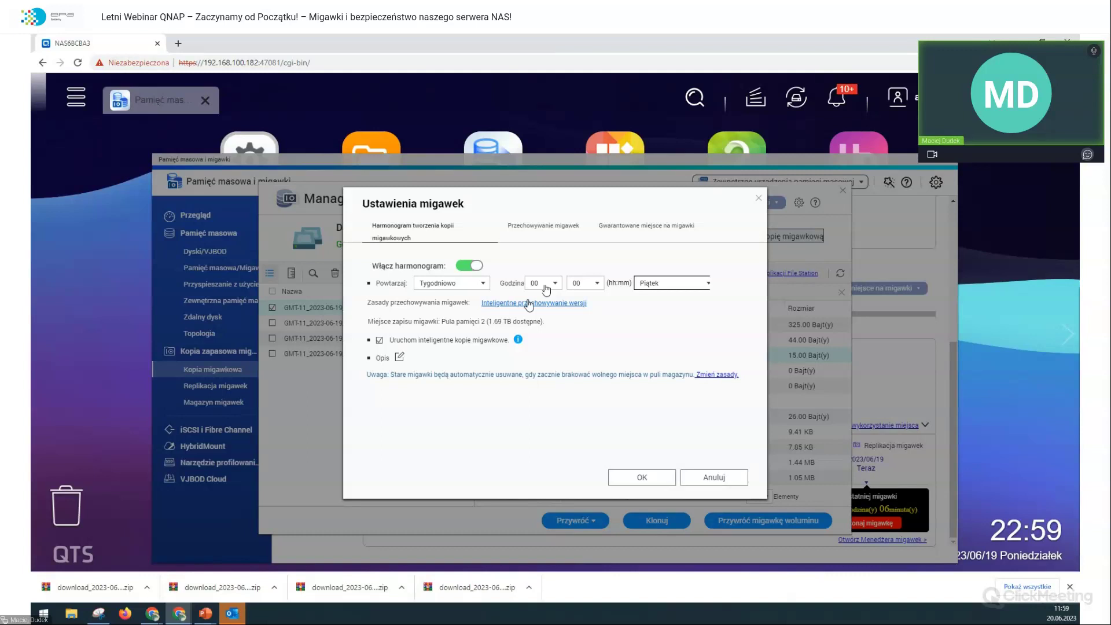
# Step: Change Powtarzaj to Miesięcznie, leaving day 01 and Godzina 00:00
pyautogui.click(447, 285)
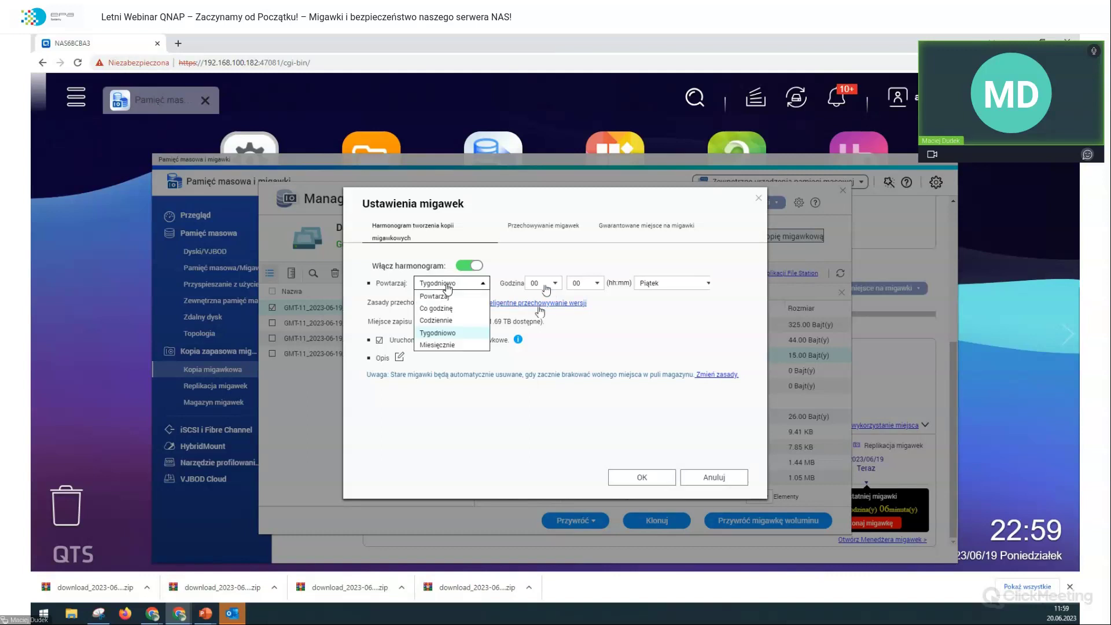
pyautogui.click(438, 344)
pyautogui.click(658, 283)
pyautogui.scroll(-3, 652, 376)
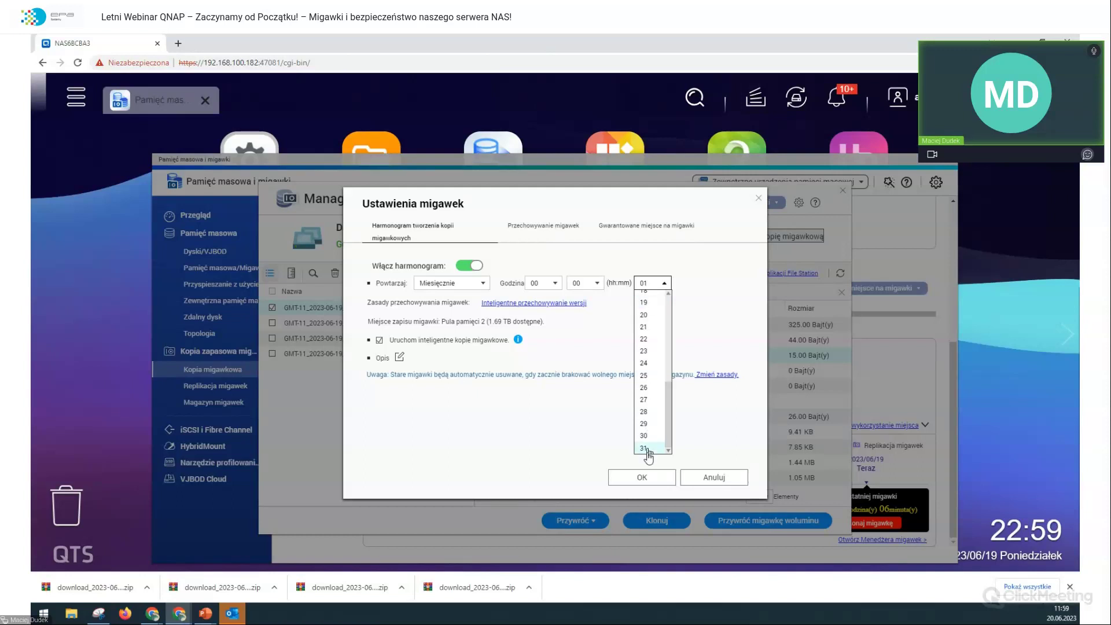
pyautogui.scroll(5, 648, 439)
pyautogui.scroll(-5, 661, 322)
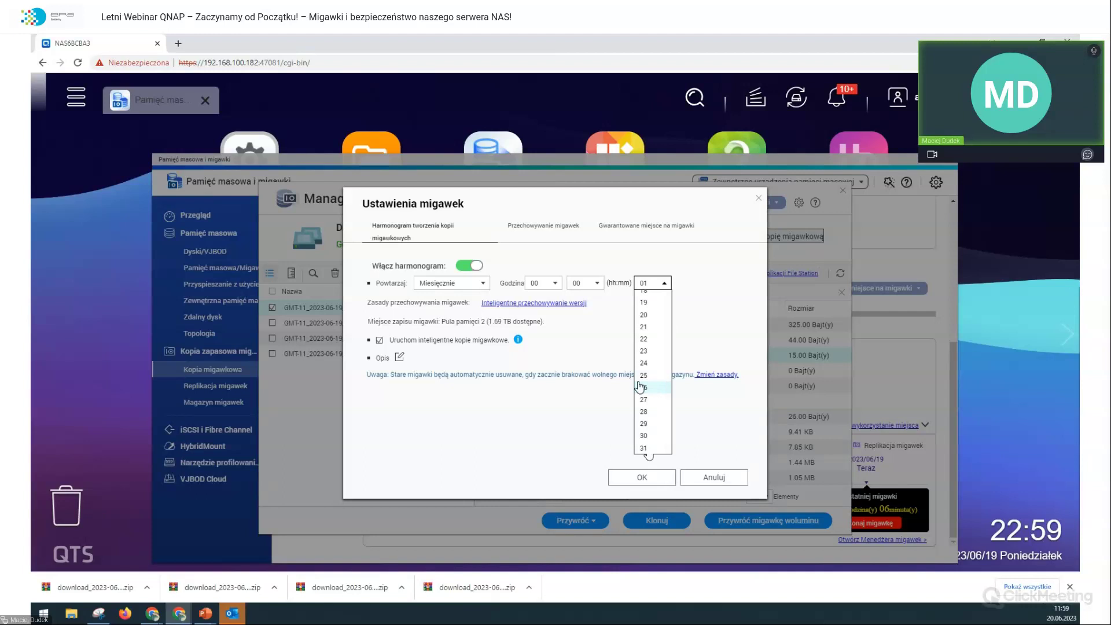
pyautogui.click(605, 347)
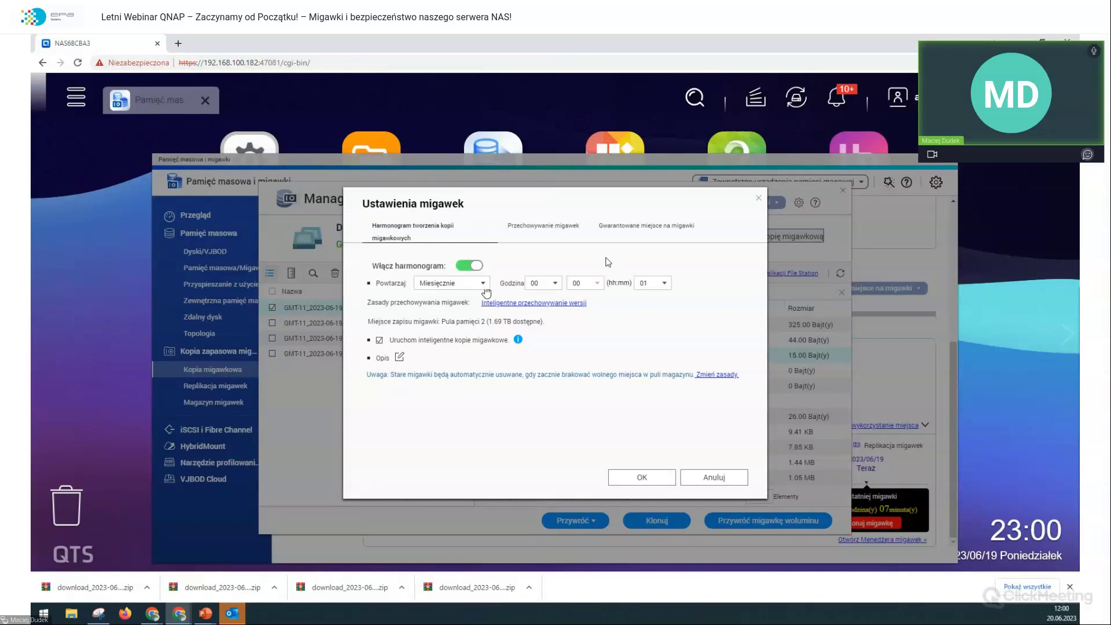
# Step: Try maximum-count retention, dismiss the invalid-value warning, then choose Inteligentne przechowywanie wersji retention
pyautogui.click(560, 230)
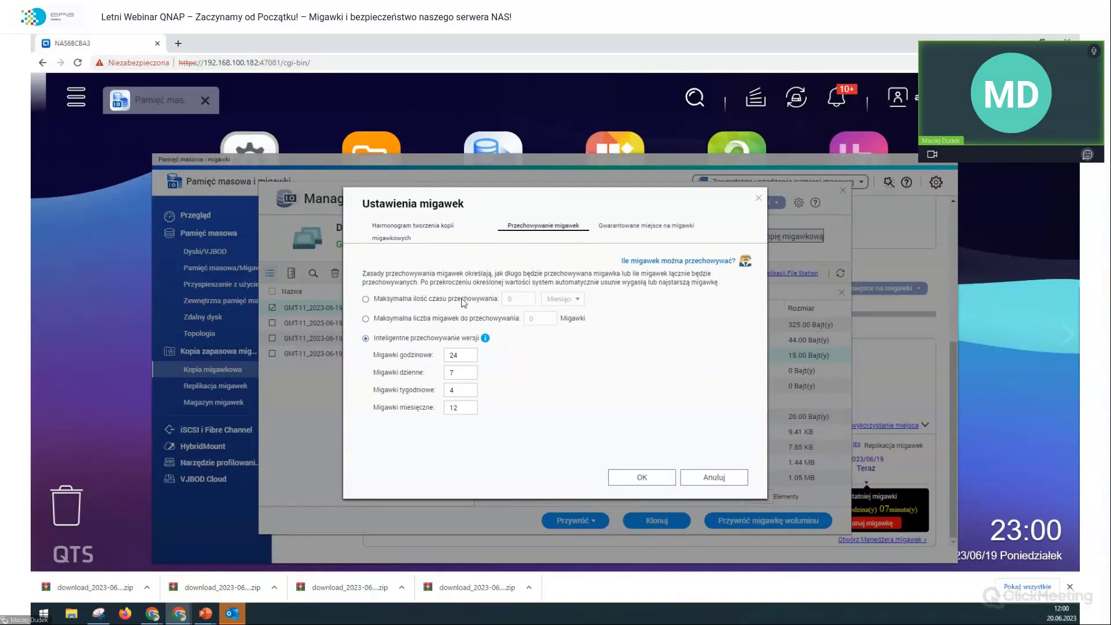
pyautogui.click(366, 319)
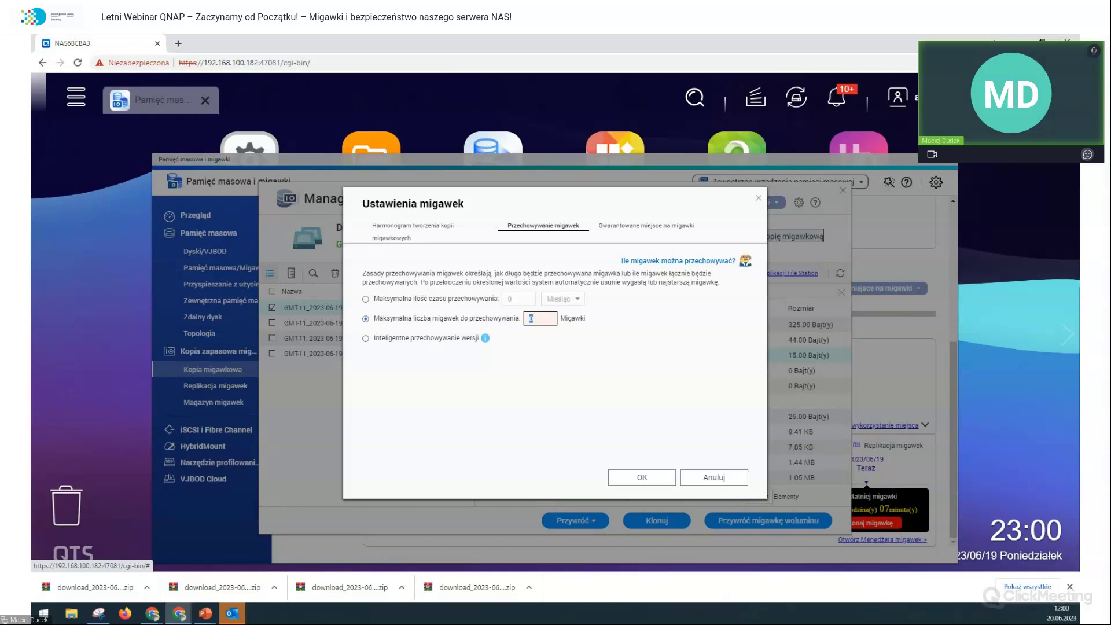
pyautogui.click(397, 238)
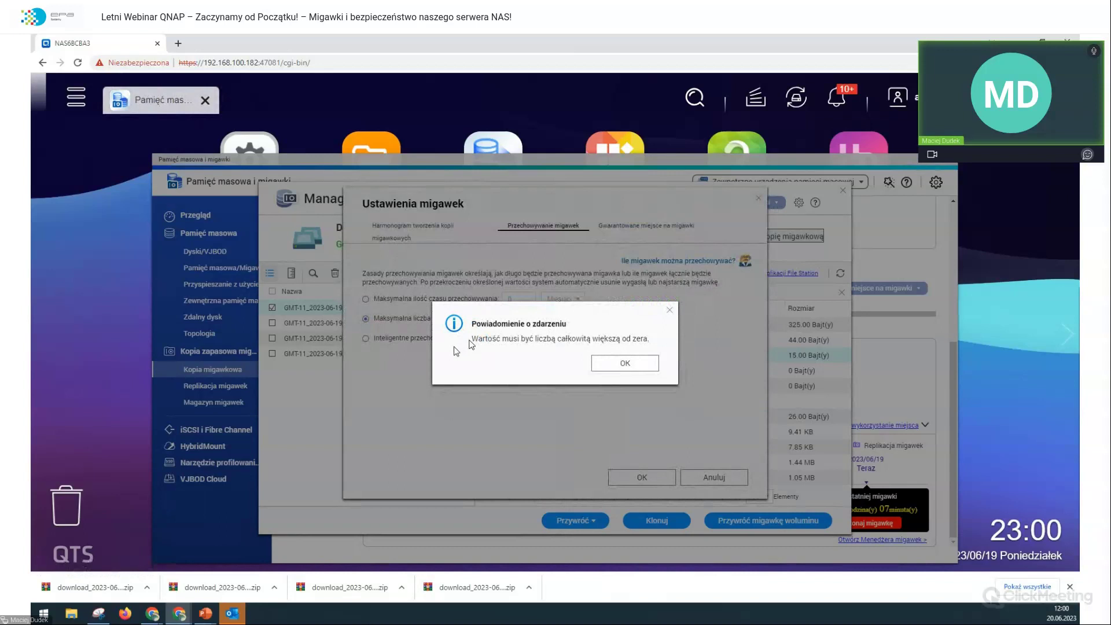
pyautogui.click(597, 362)
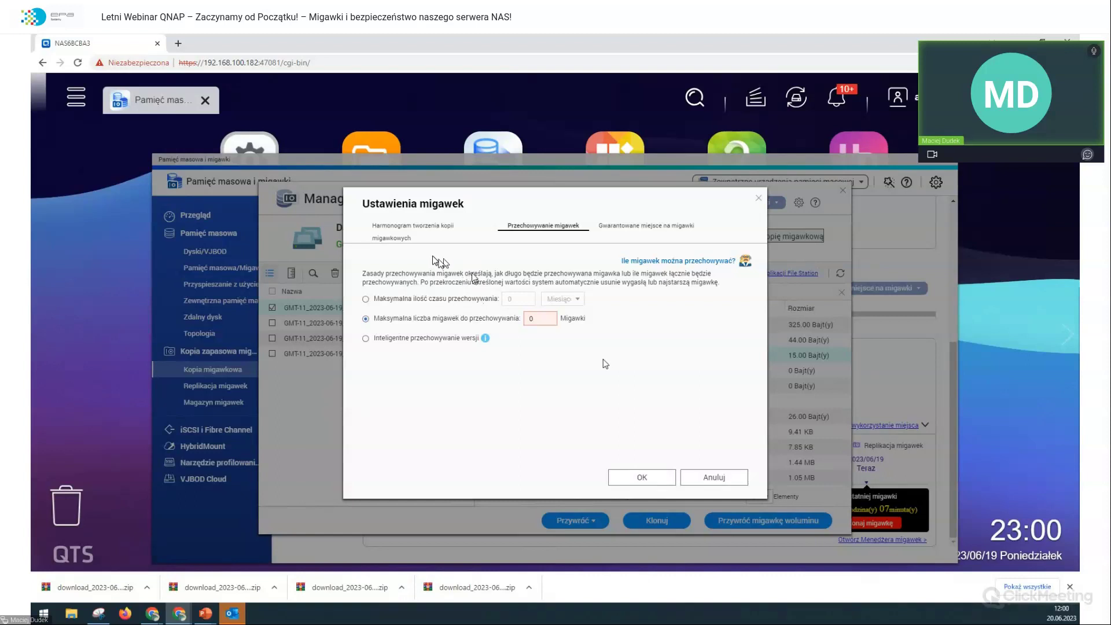
pyautogui.click(365, 339)
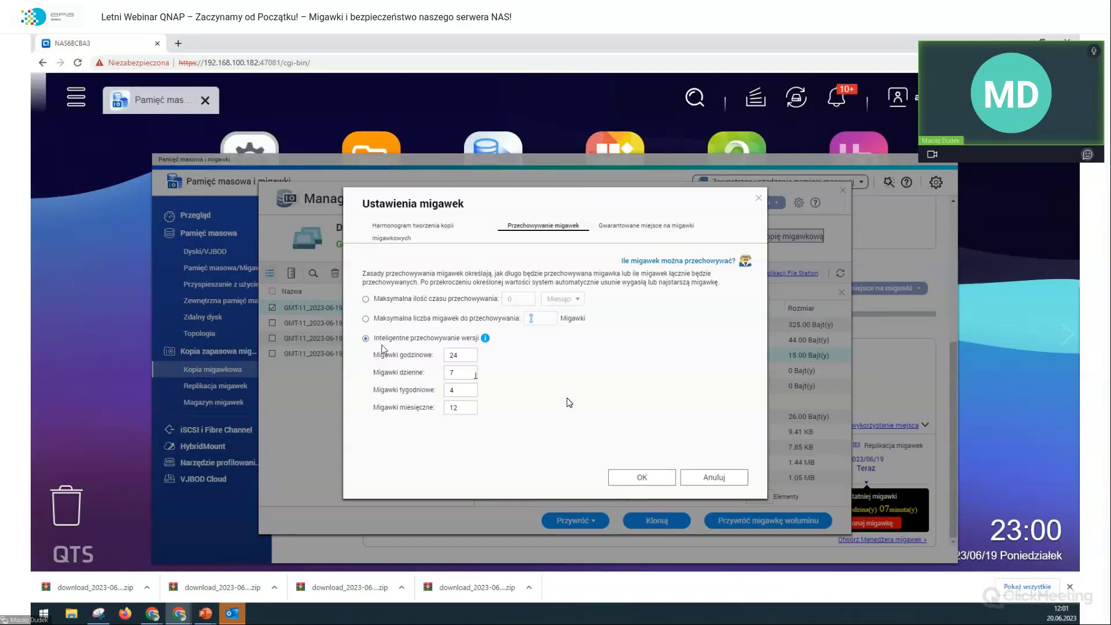
pyautogui.click(456, 354)
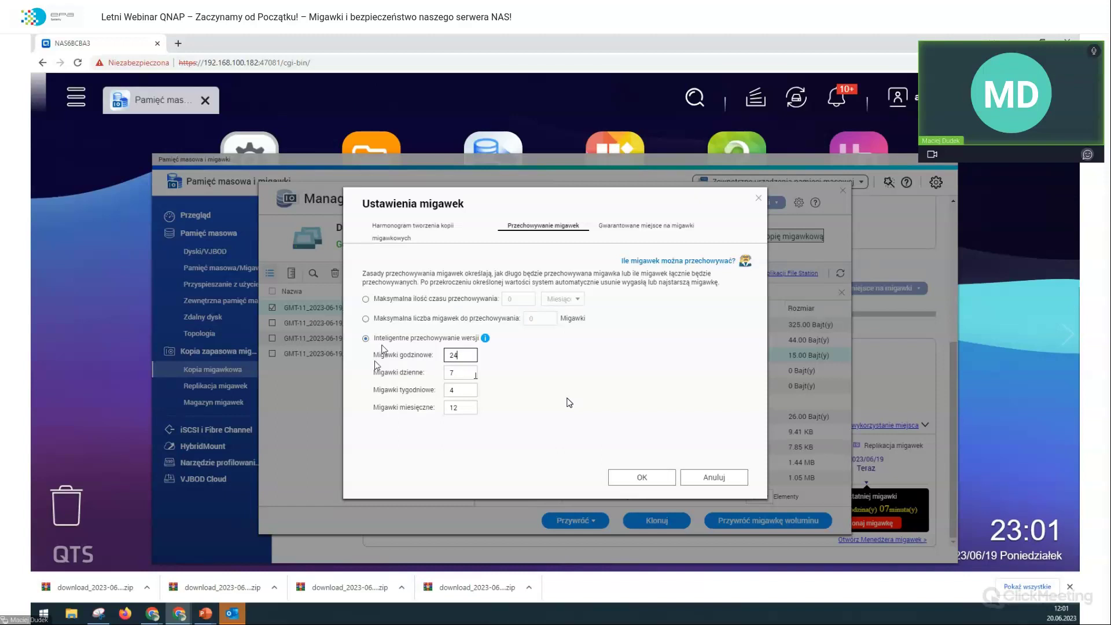
# Step: Review the Migawki dzienne field, which keeps 7 daily snapshots under smart versioning
pyautogui.click(454, 373)
# Step: Set Powtarzaj to Co godzinę at minute 00 and save the snapshot schedule
pyautogui.click(424, 231)
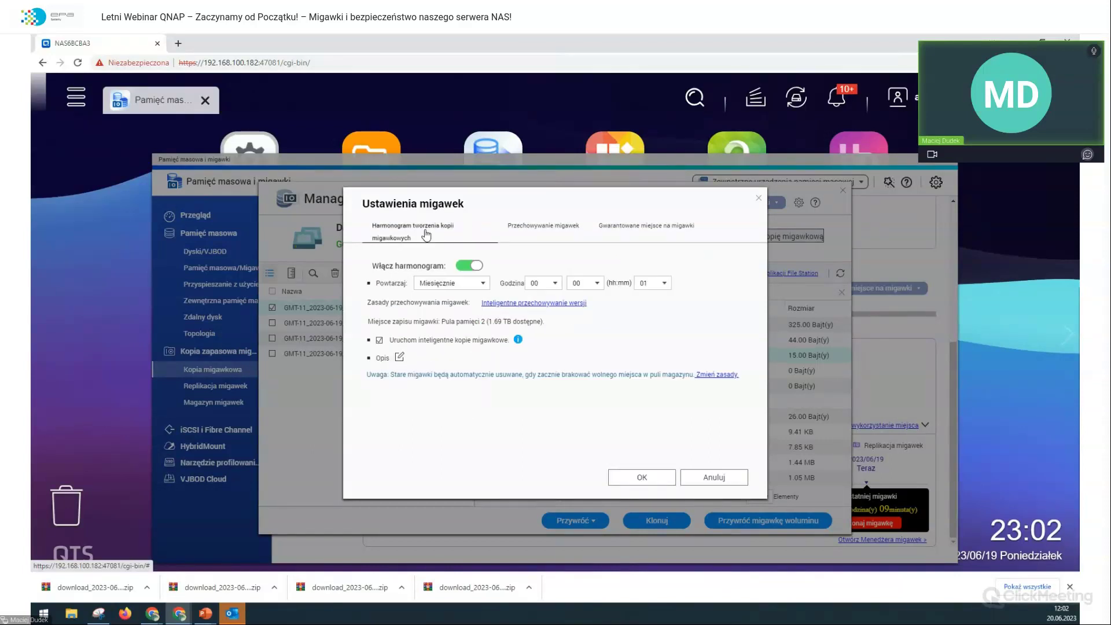
pyautogui.click(454, 288)
pyautogui.click(436, 307)
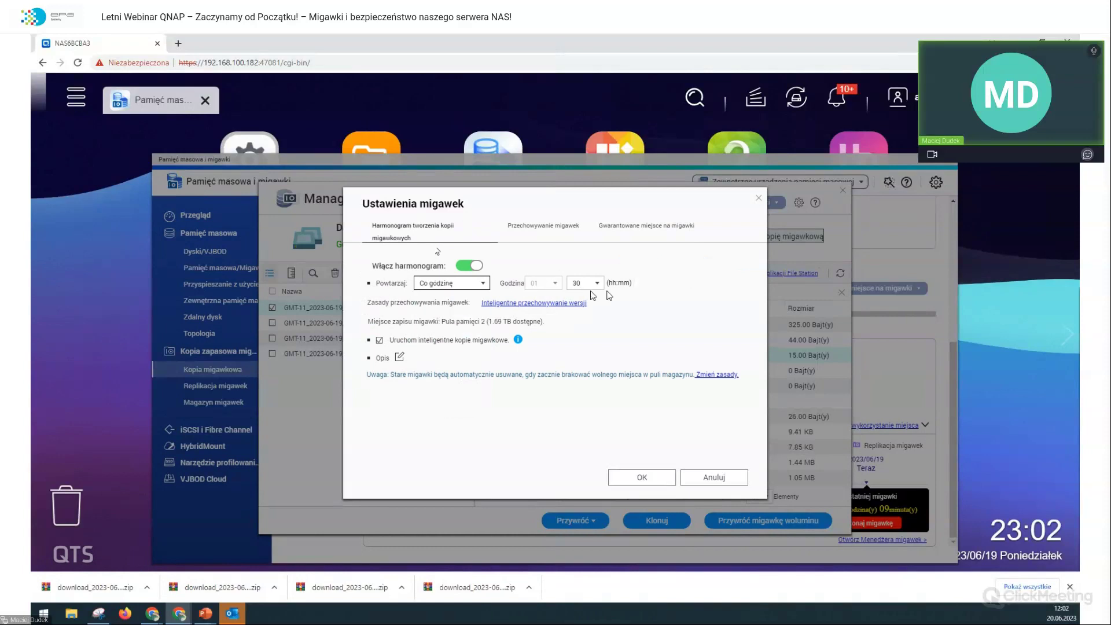
pyautogui.click(584, 283)
pyautogui.click(576, 296)
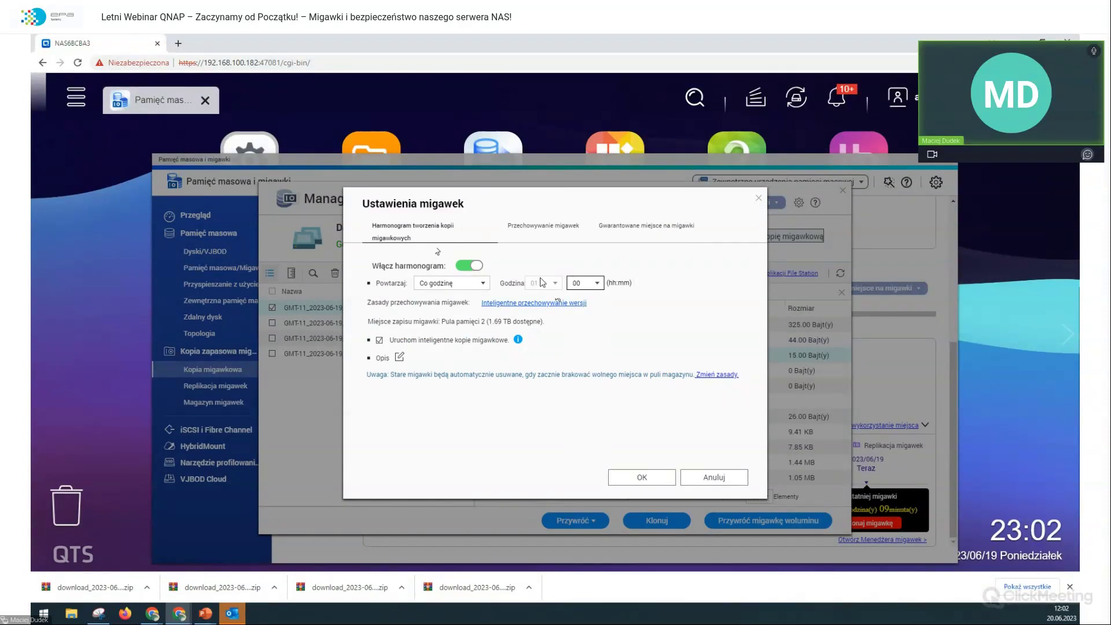
pyautogui.click(639, 477)
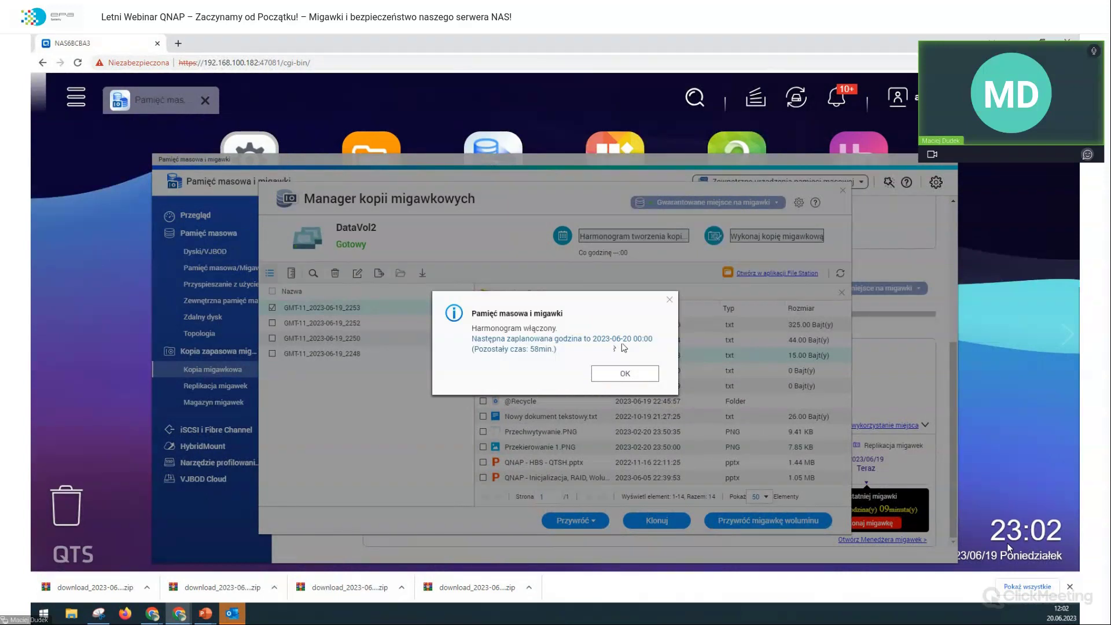
# Step: Dismiss the Harmonogram włączony notice and scroll up the snapshot's wymiana2 file list
pyautogui.click(625, 374)
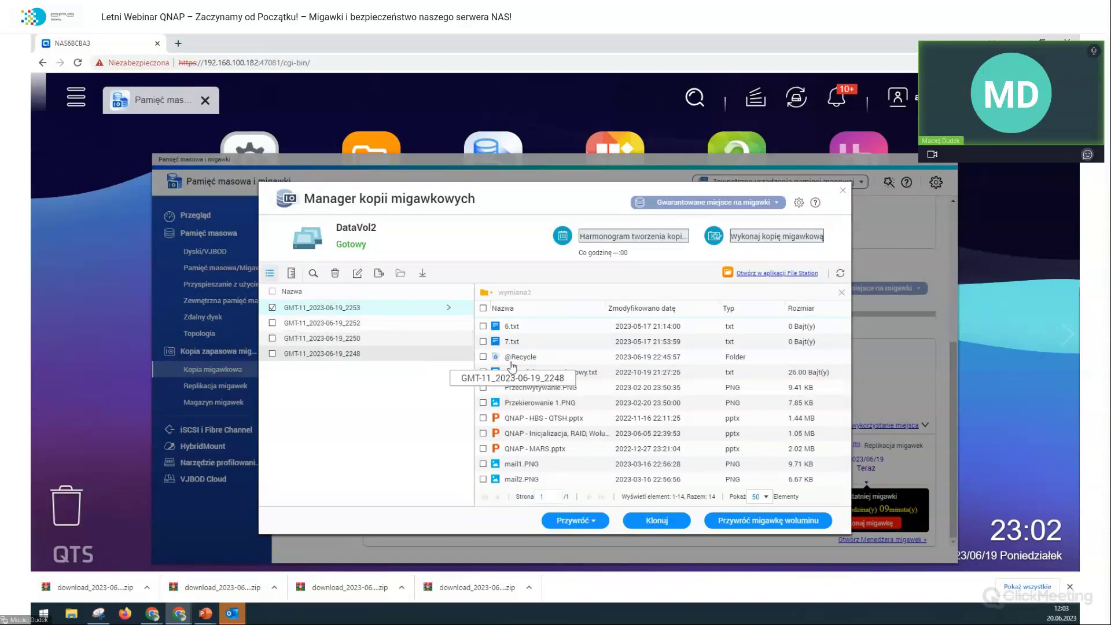
pyautogui.scroll(3, 509, 376)
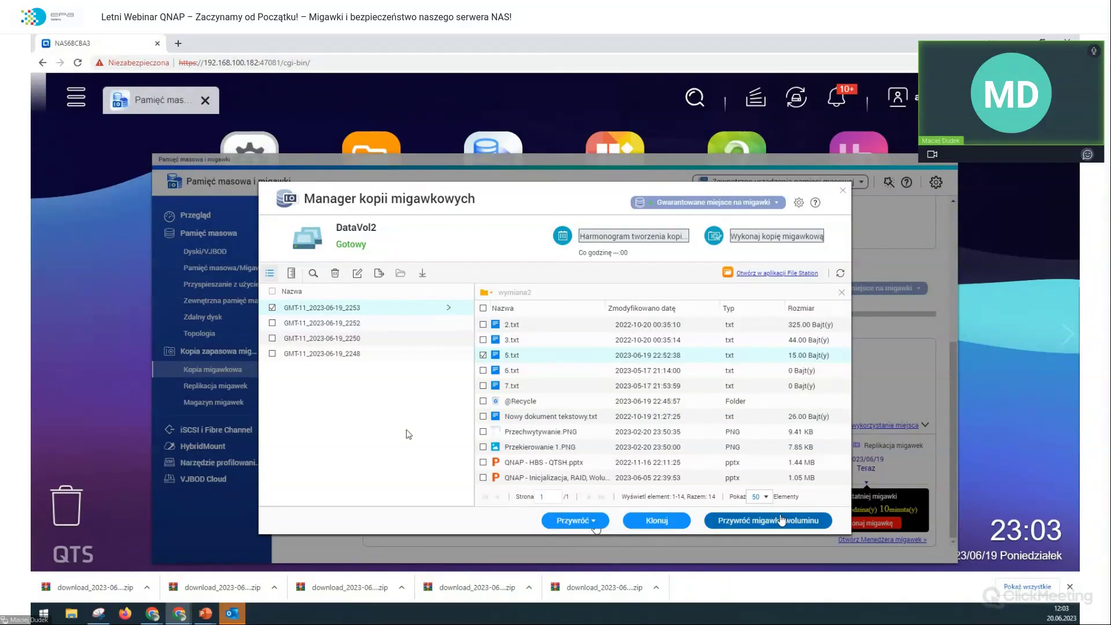
# Step: Revert DataVol2 in place to snapshot GMT-11_2023-06-19_2253, open File Station, and dismiss the success notice
pyautogui.click(781, 519)
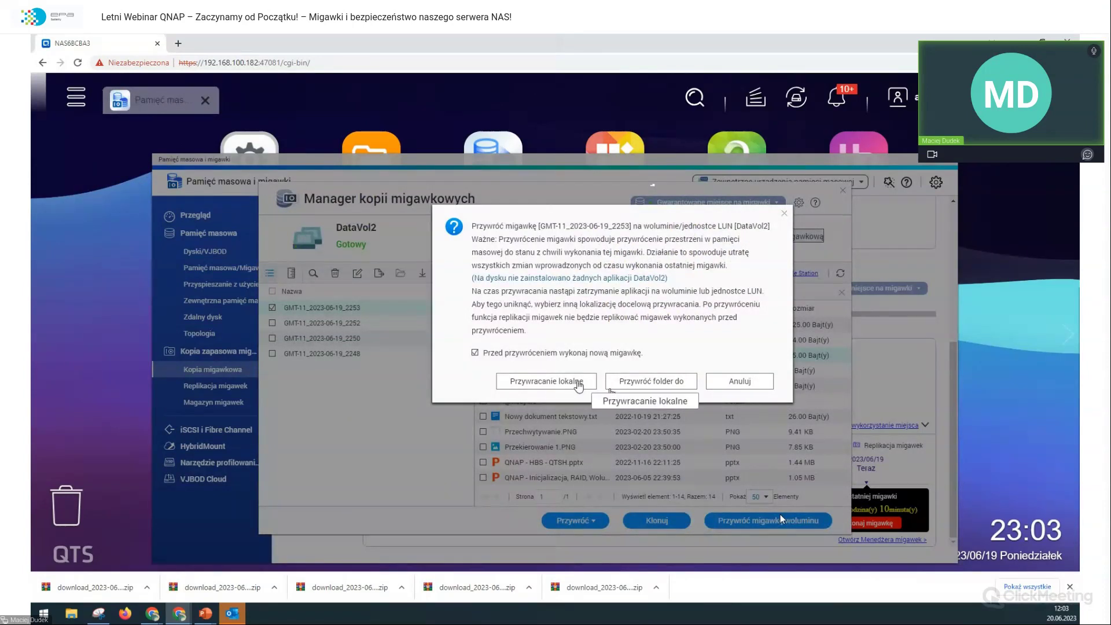
pyautogui.click(578, 382)
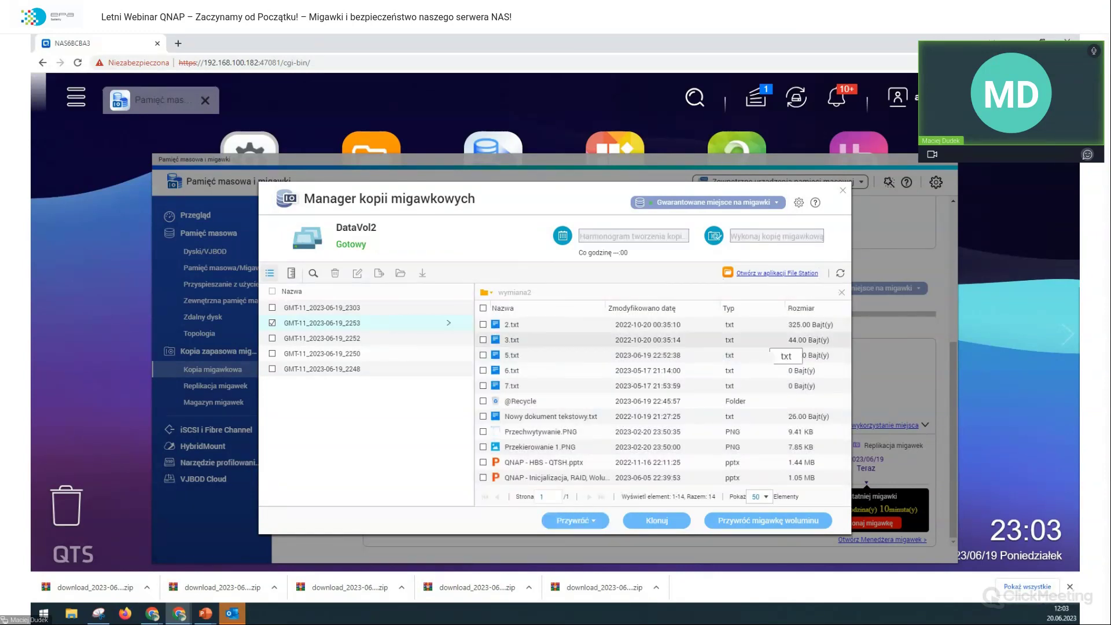
pyautogui.click(357, 148)
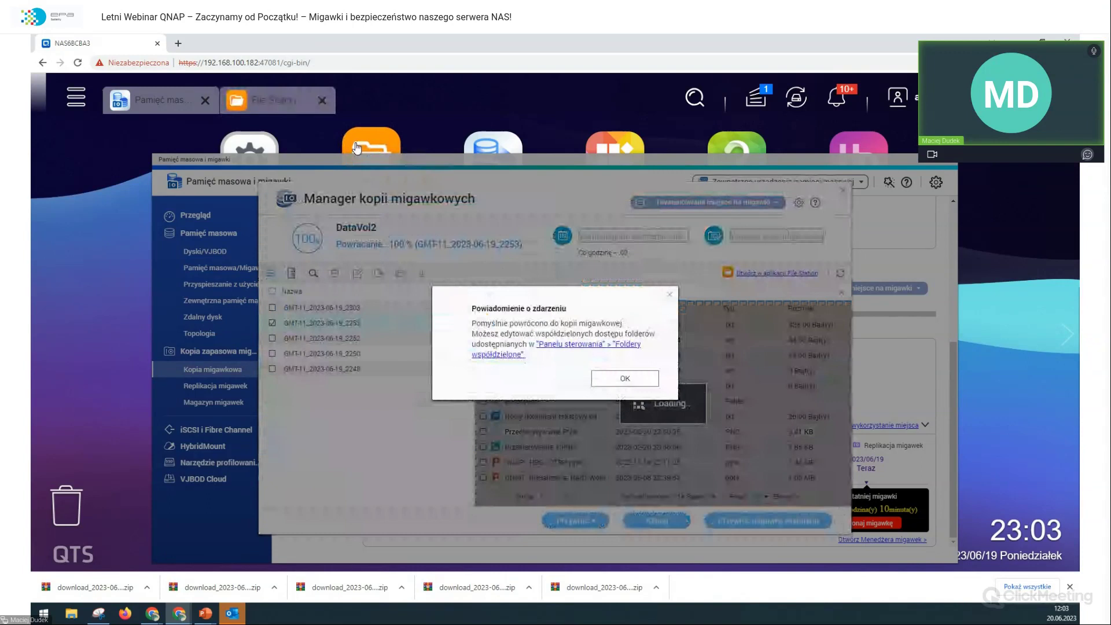
pyautogui.click(616, 388)
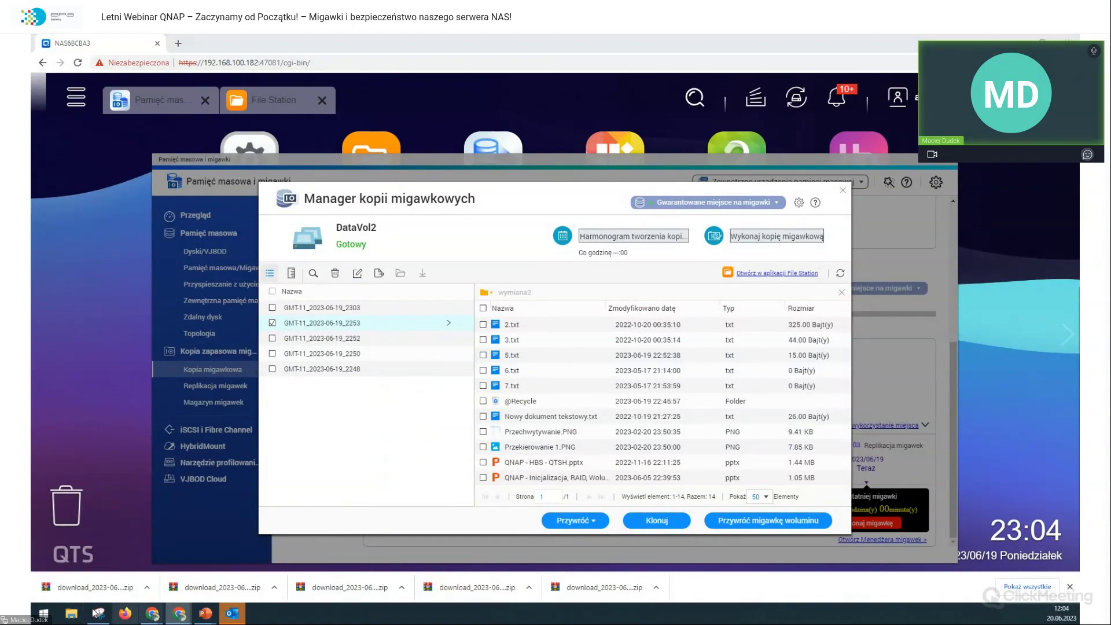
# Step: Browse File Explorer to the NAS at \\192.168.100.182 and open the wymiana2 share
pyautogui.click(71, 612)
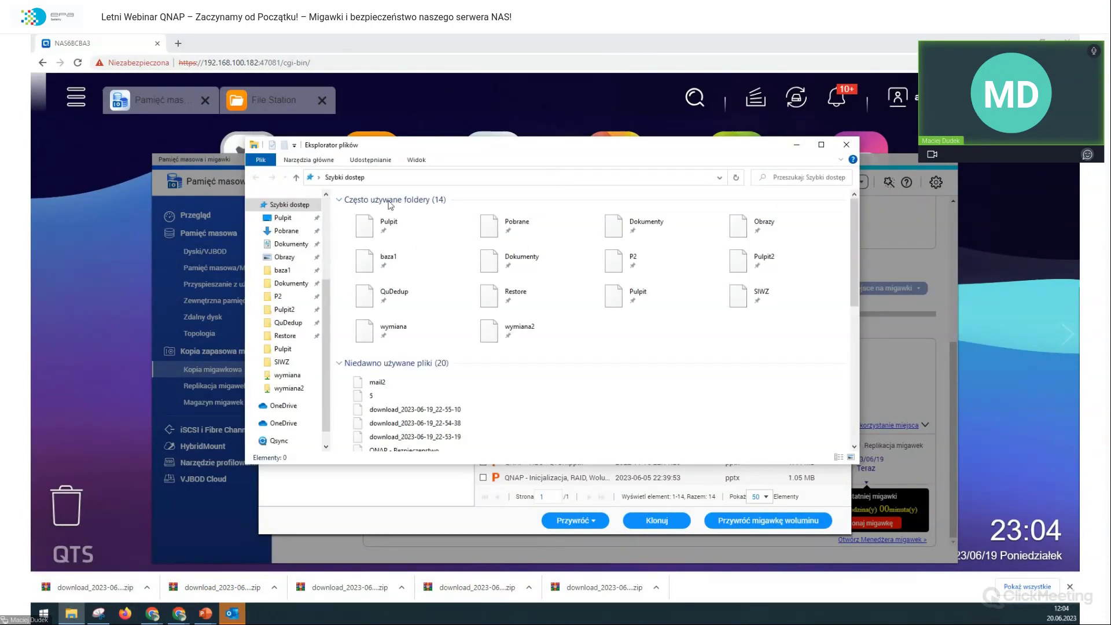
pyautogui.click(403, 179)
pyautogui.write('\\19')
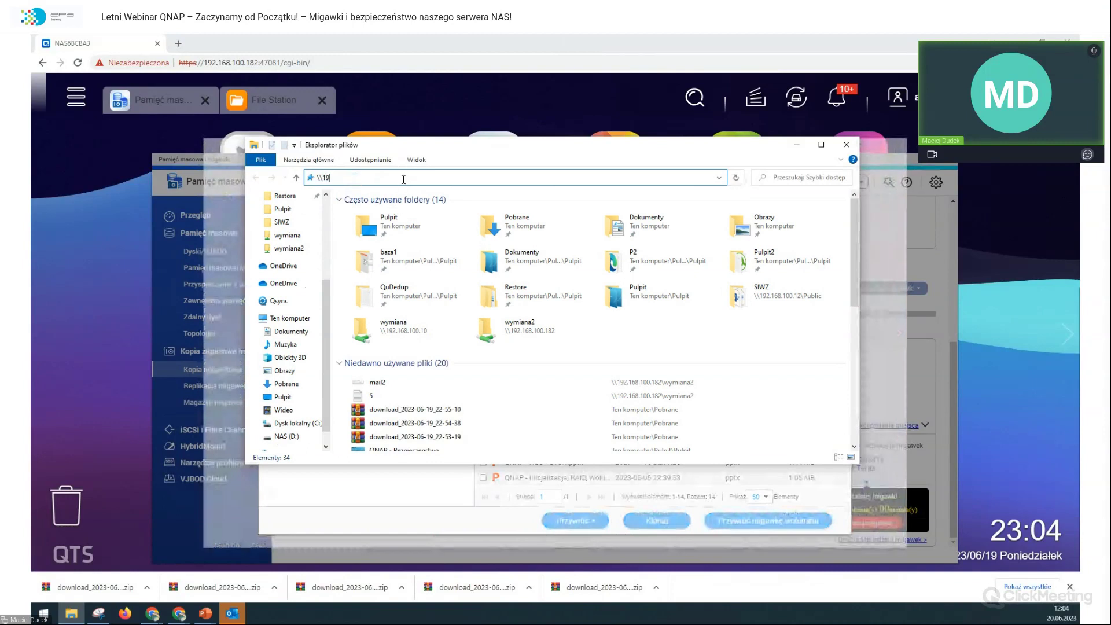
pyautogui.write('2.168.100.182\\')
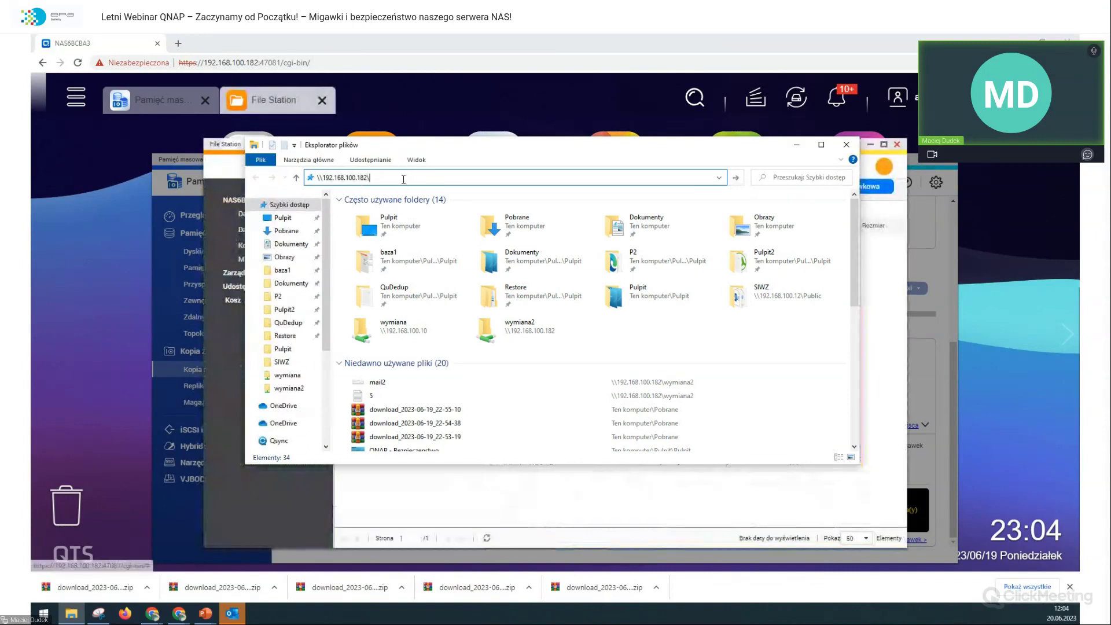
pyautogui.press('Return')
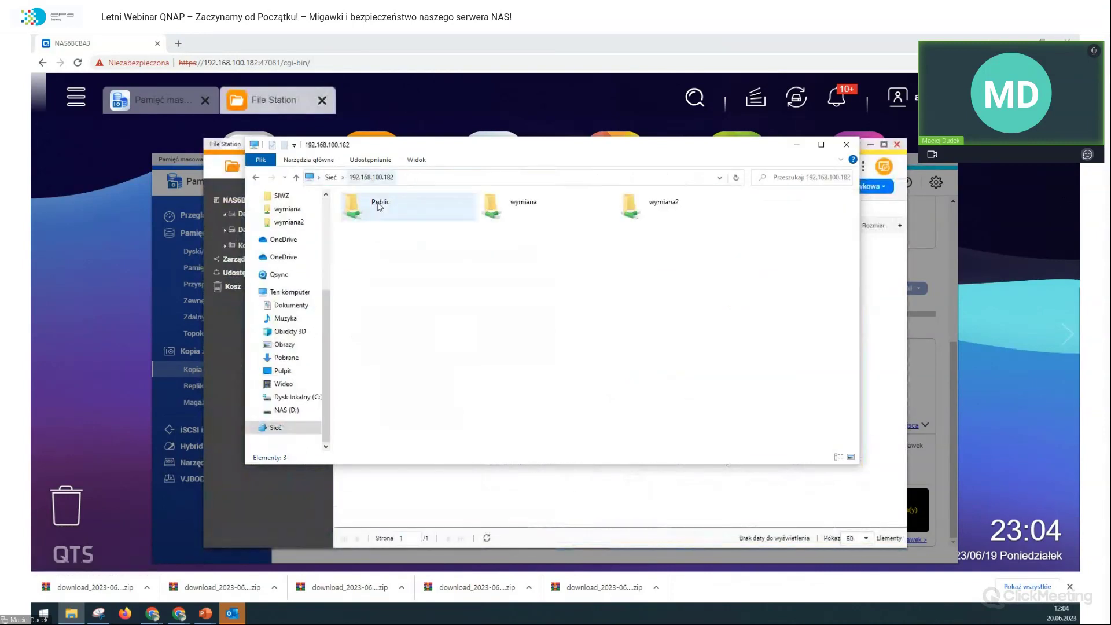
pyautogui.click(638, 211)
pyautogui.doubleClick(637, 211)
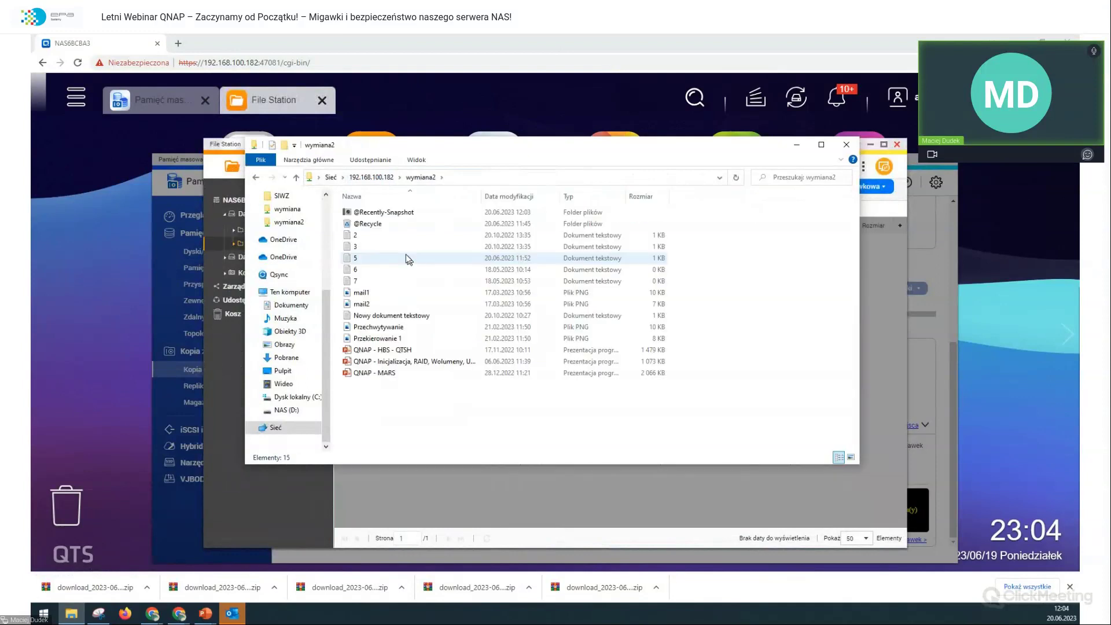
# Step: Open file 5 in Notepad and check that its text reads QNAP TS-253E-8G
pyautogui.doubleClick(369, 261)
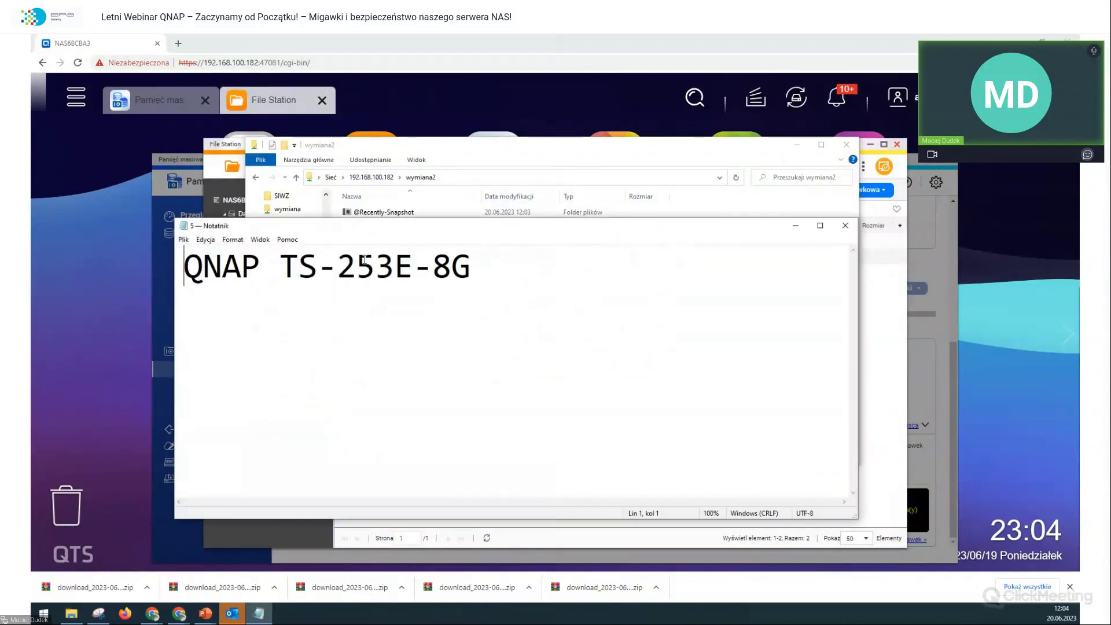
pyautogui.press('End')
pyautogui.hotkey('shift', 'Left')
pyautogui.hotkey('shift', 'Left')
pyautogui.hotkey('shift', 'Left')
pyautogui.hotkey('shift', 'Right')
pyautogui.hotkey('shift', 'Right')
pyautogui.hotkey('shift', 'Left')
pyautogui.hotkey('shift', 'Left')
pyautogui.hotkey('shift', 'Right')
pyautogui.hotkey('shift', 'Right')
pyautogui.hotkey('shift', 'Left')
pyautogui.hotkey('shift', 'Left')
pyautogui.press('End')
# Step: Reopen file 5 for a second check, then close Notepad and File Explorer
pyautogui.click(844, 225)
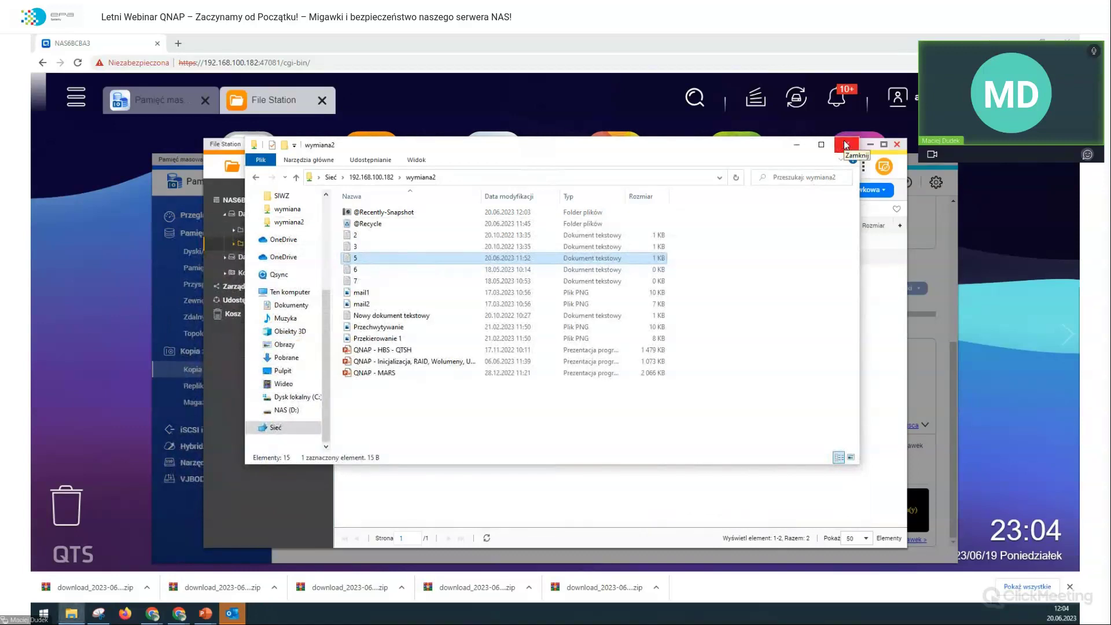
pyautogui.doubleClick(453, 257)
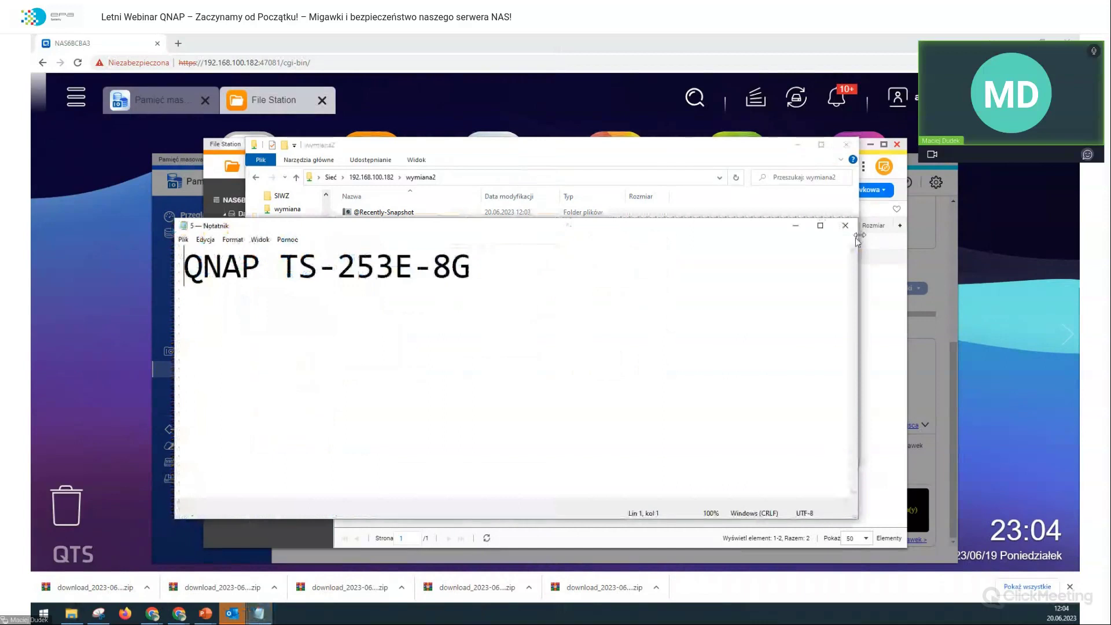
pyautogui.click(844, 225)
pyautogui.click(849, 144)
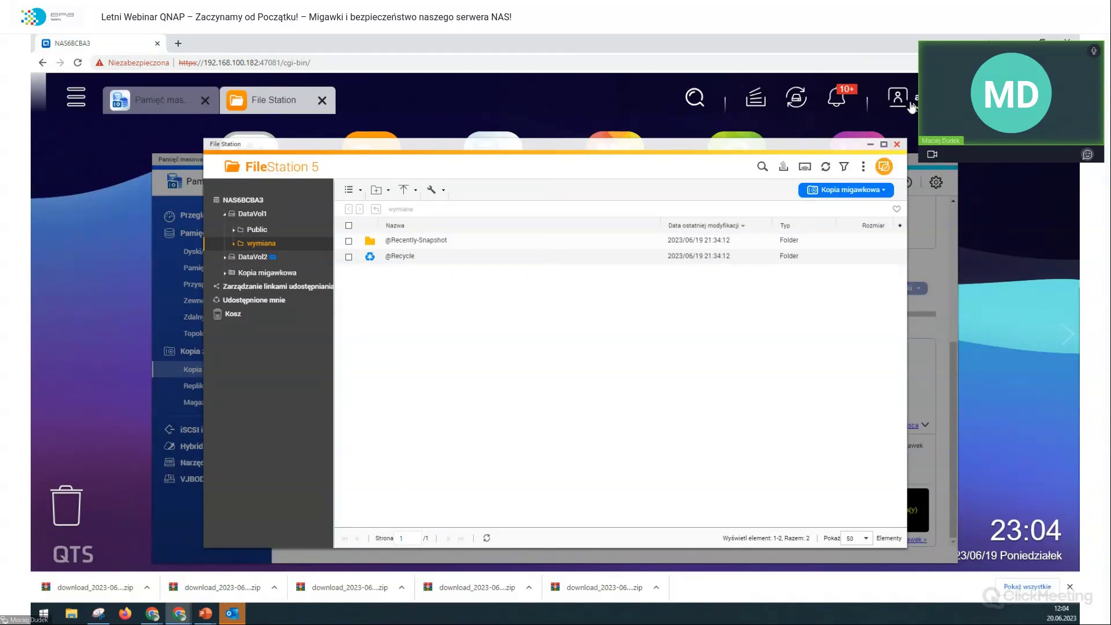
# Step: Close File Station, Manager kopii migawkowych and Chrome's download bar, then show the desktop
pyautogui.click(896, 144)
pyautogui.click(842, 189)
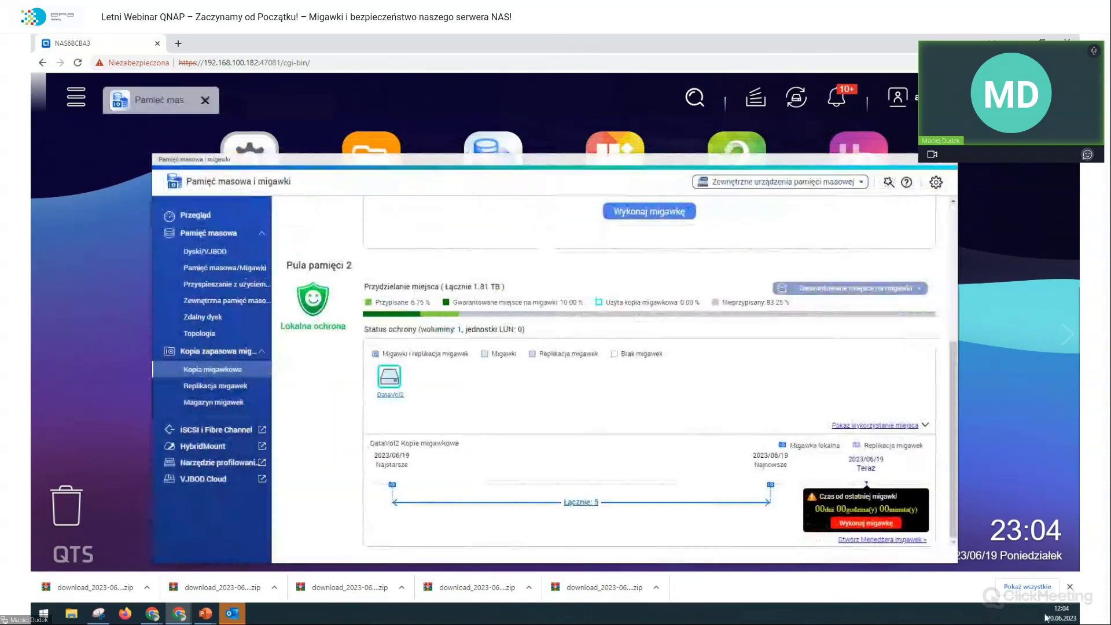
pyautogui.click(1069, 587)
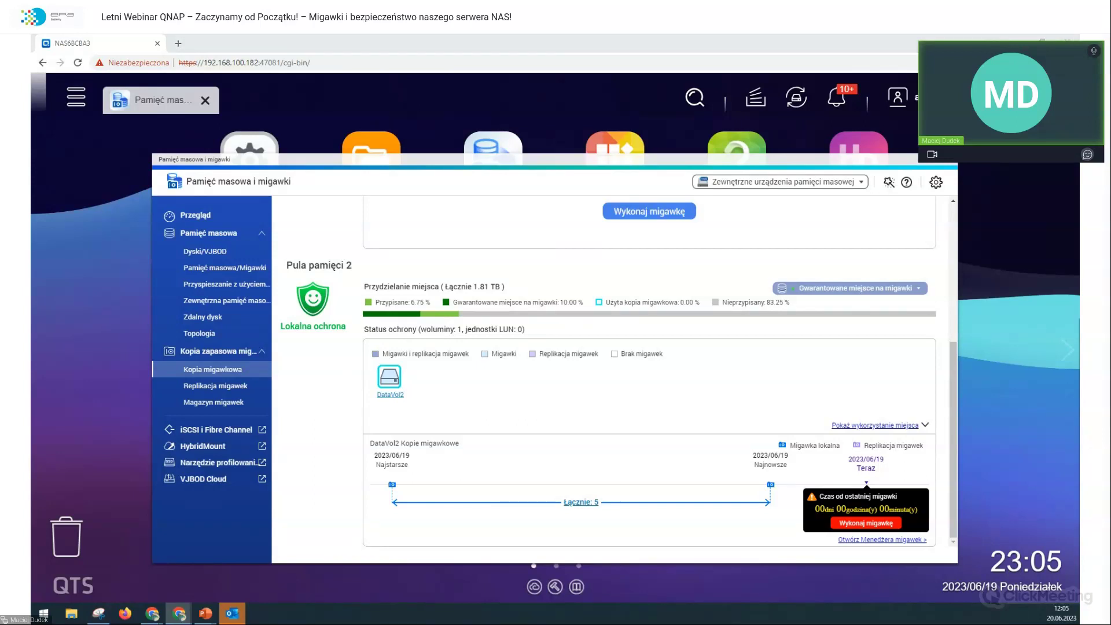
pyautogui.press('super+d')
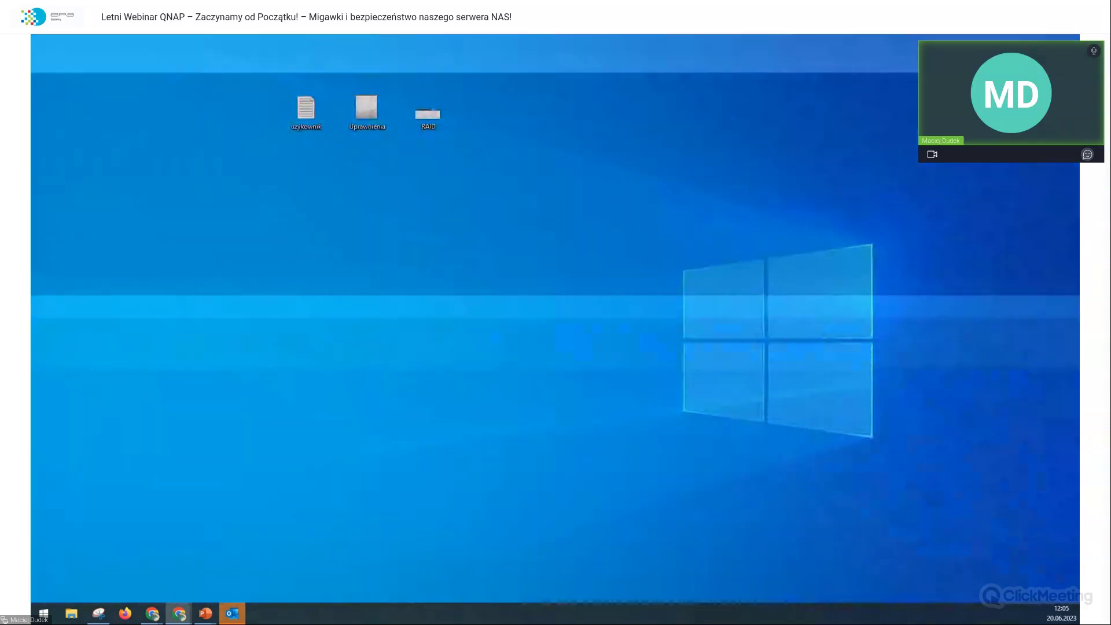